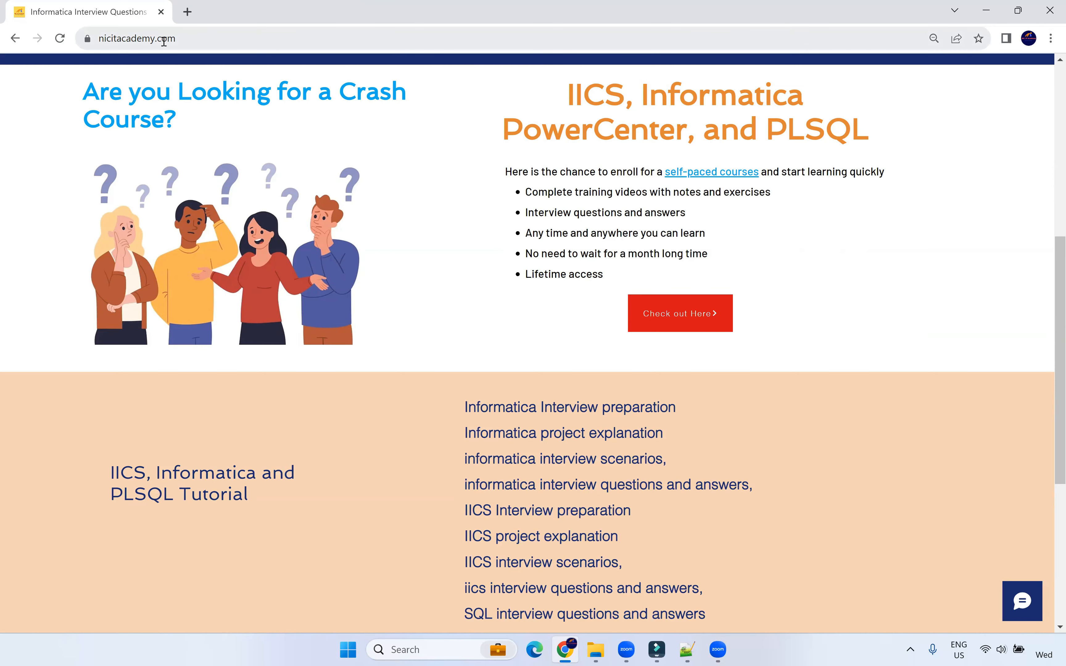
# - Look through the self-paced courses listed on the NIC IT Academy courses page
pyautogui.scroll(3, 740, 135)
pyautogui.scroll(4, 726, 93)
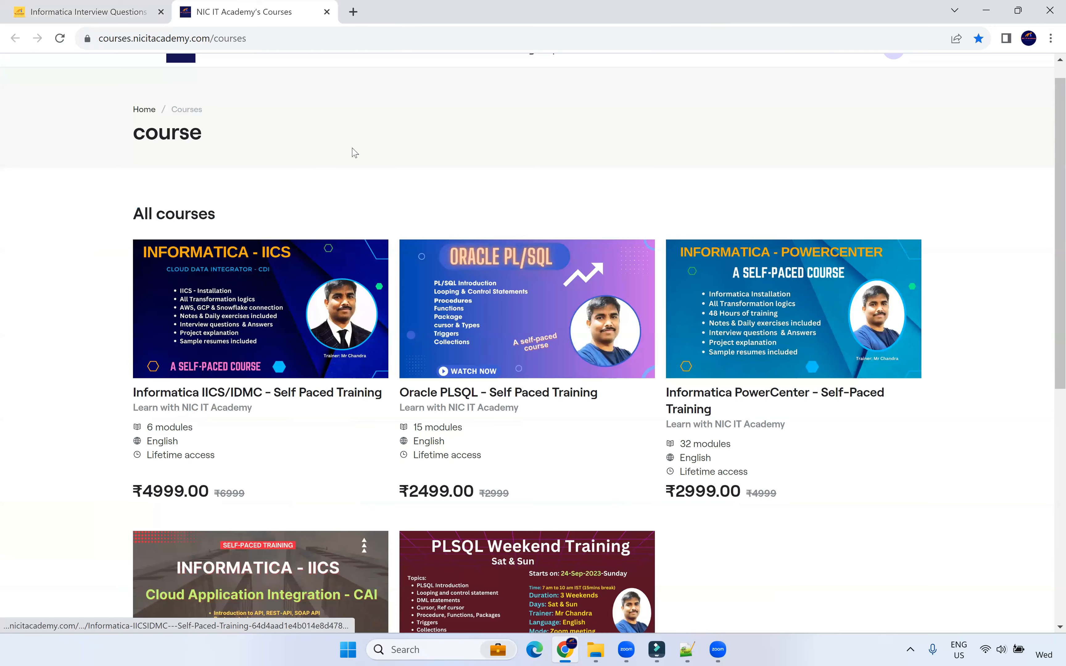
pyautogui.scroll(-1, 282, 431)
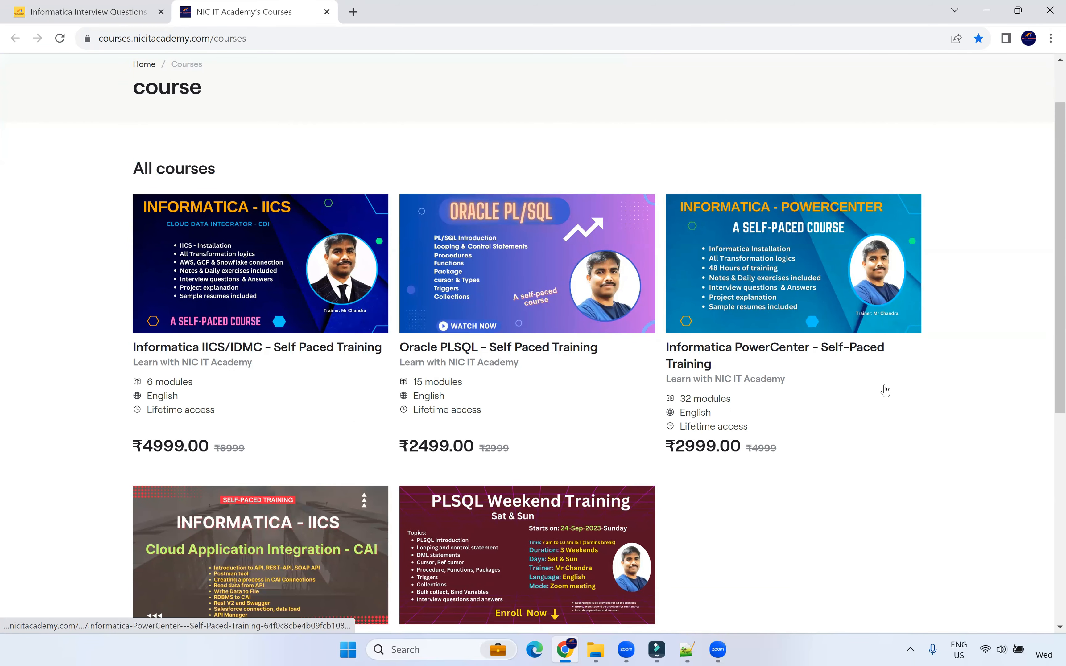
# - Switch to Notepad++ and write the heading "File List in IICS:" with a row of equals signs beneath it
pyautogui.hotkey('alt', 'Tab')
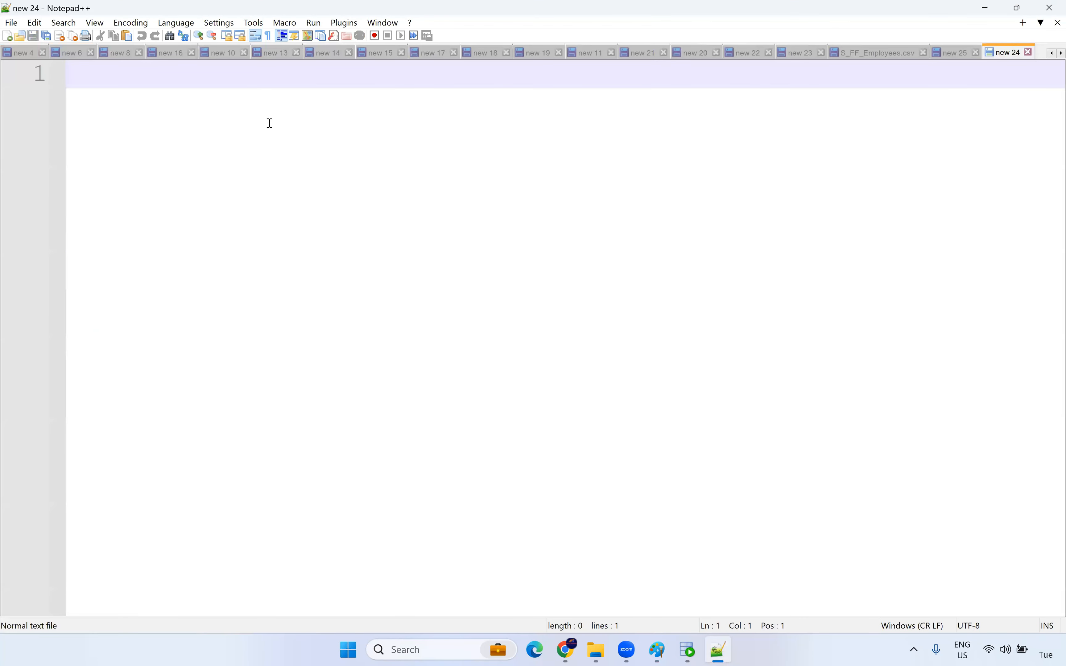
pyautogui.write('Fi')
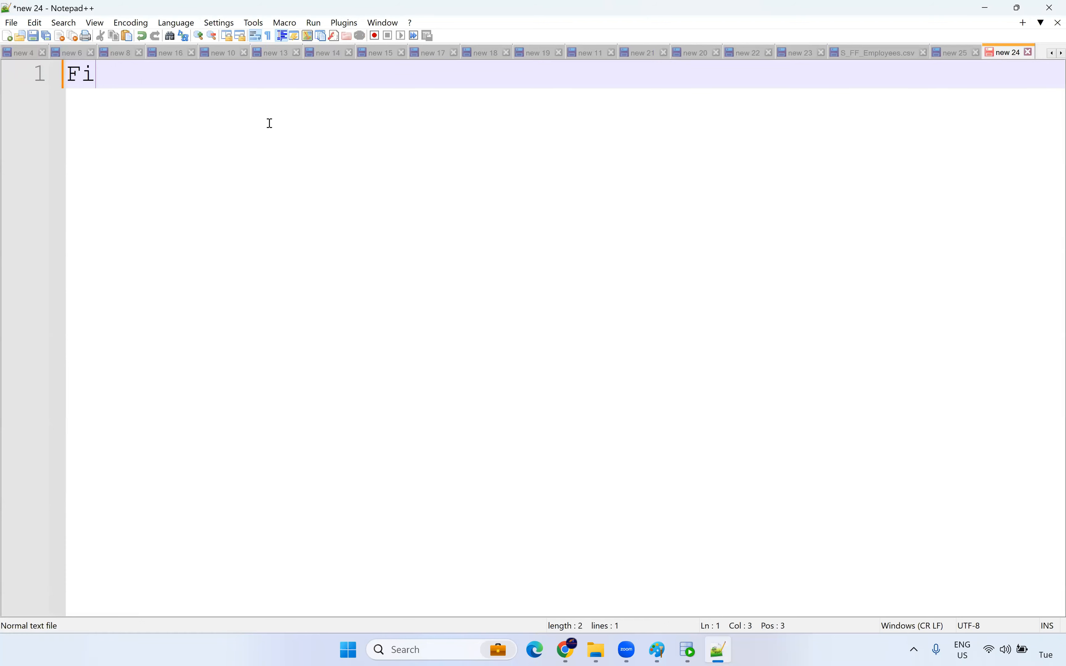
pyautogui.write('le List in C')
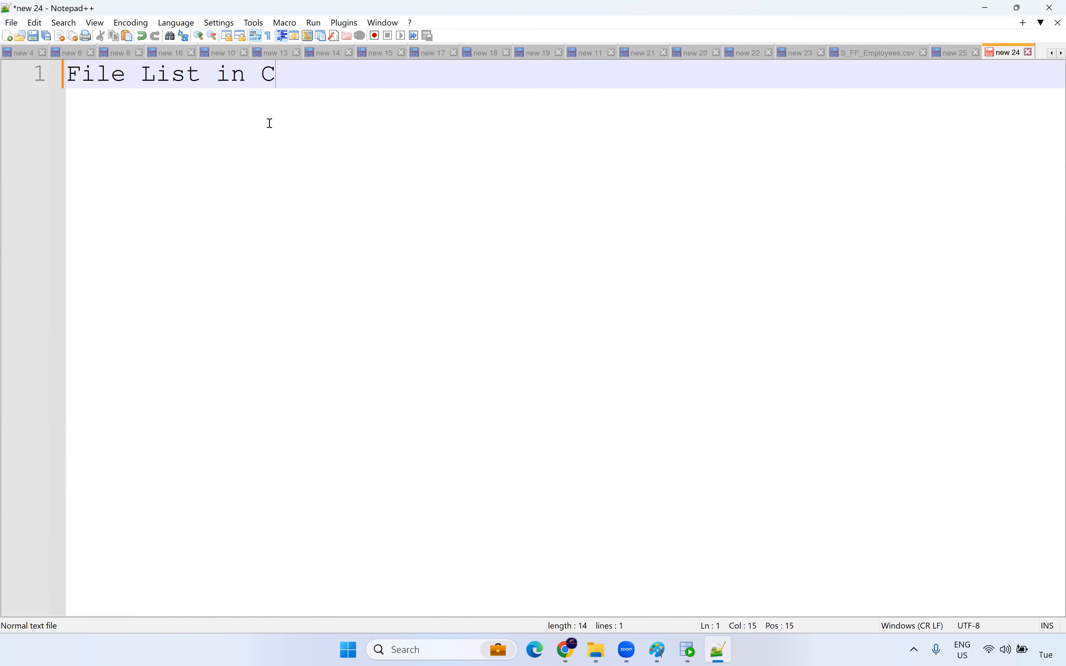
pyautogui.press('BackSpace')
pyautogui.write('IICS:')
pyautogui.press('Return')
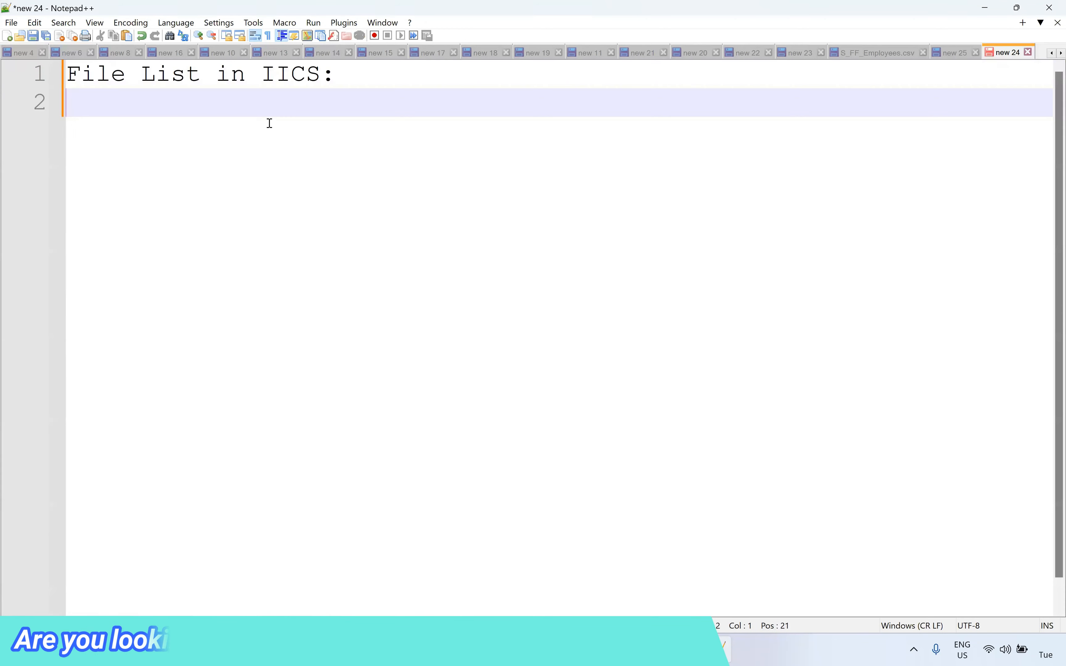
pyautogui.write('==================')
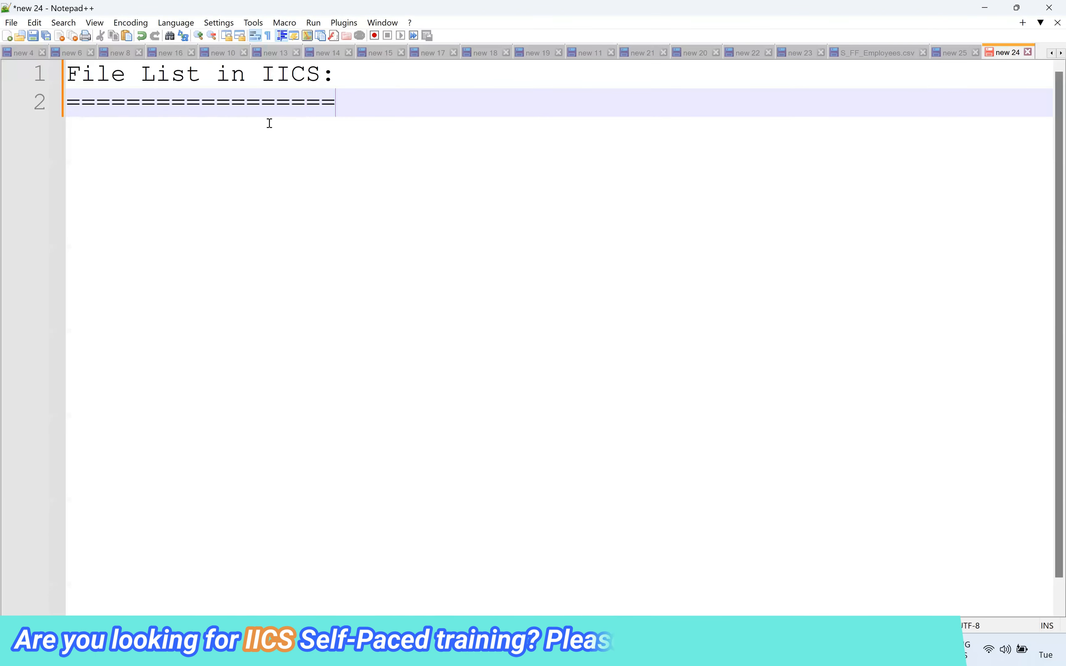
# - Add the line "Indirect file loading" below the underlined heading, leaving one blank line between them
pyautogui.press('Return')
pyautogui.press('Return')
pyautogui.write('I')
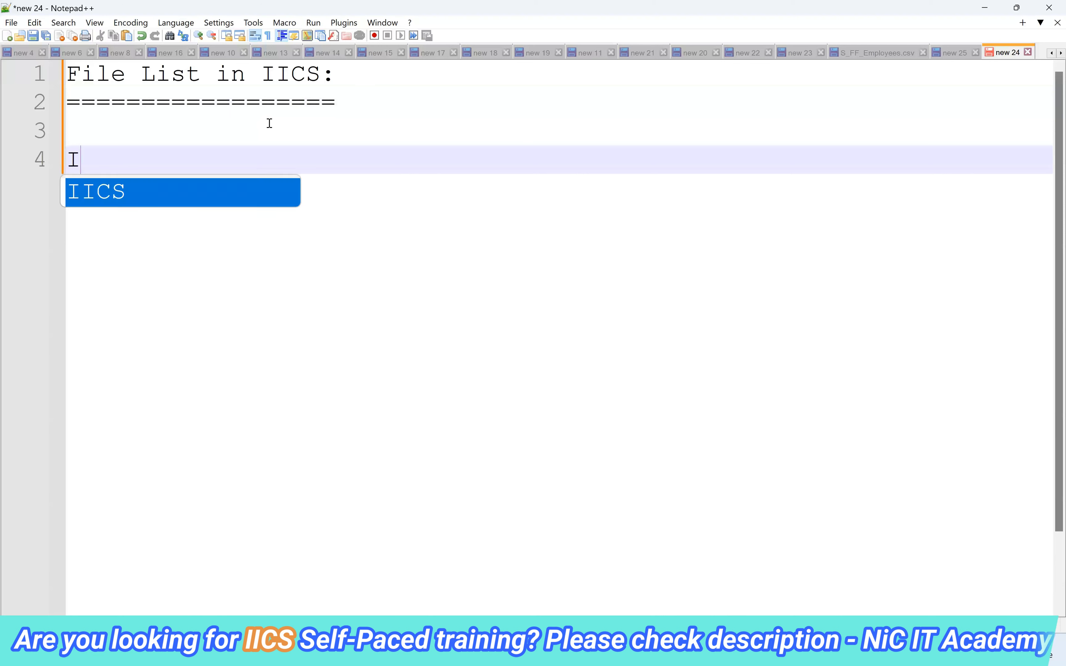
pyautogui.write('ndirect file ')
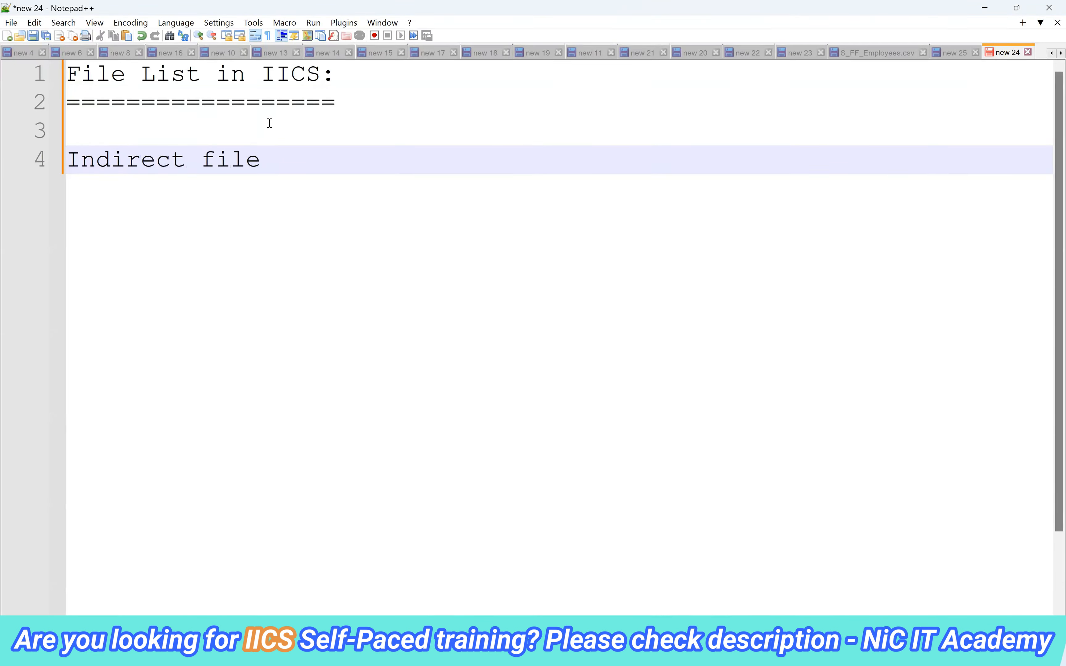
pyautogui.write('loading')
# - Switch to Paint and add the blue text "s_FF_Employees1.csv" inside the black rounded rectangle, widening its text box to fit
pyautogui.hotkey('alt', 'Tab')
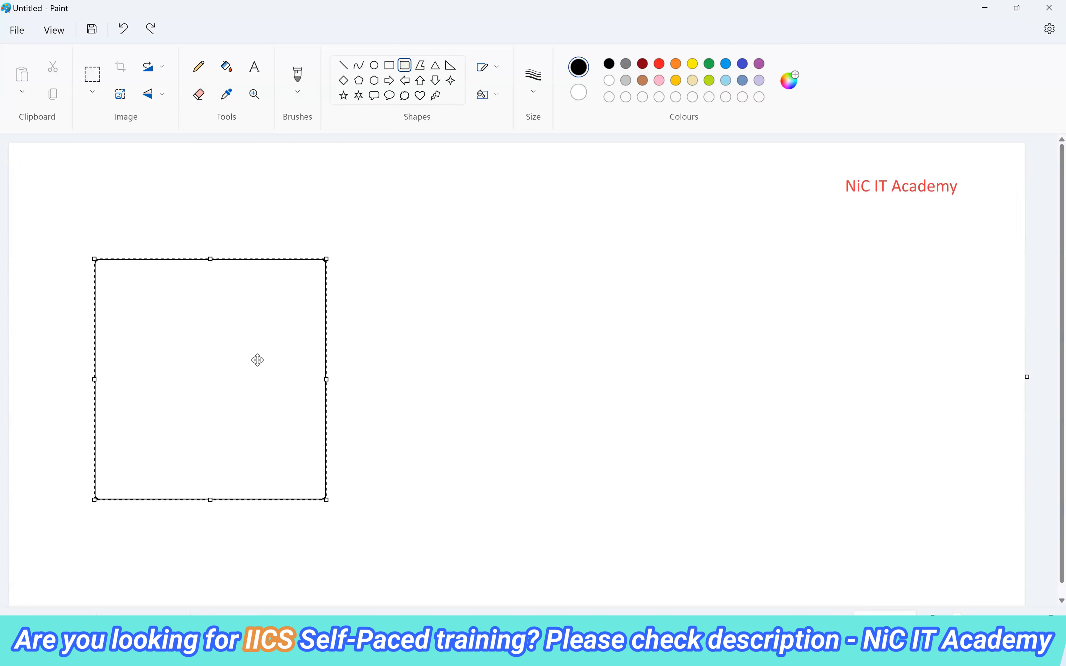
pyautogui.click(256, 67)
pyautogui.click(118, 316)
pyautogui.click(743, 64)
pyautogui.write('s_F')
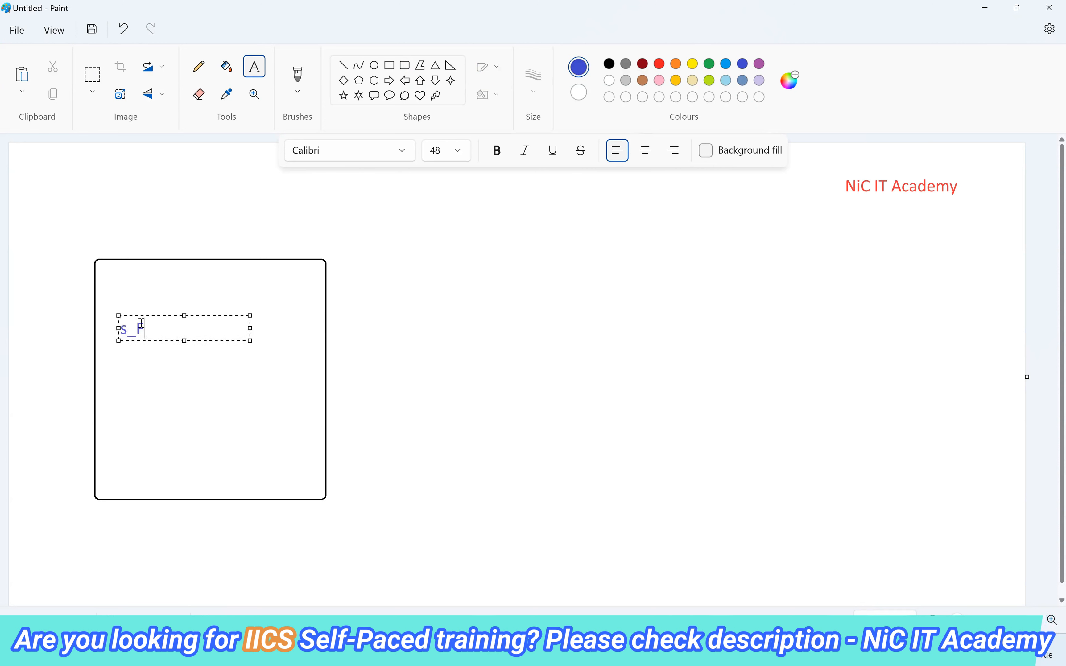
pyautogui.write('F_')
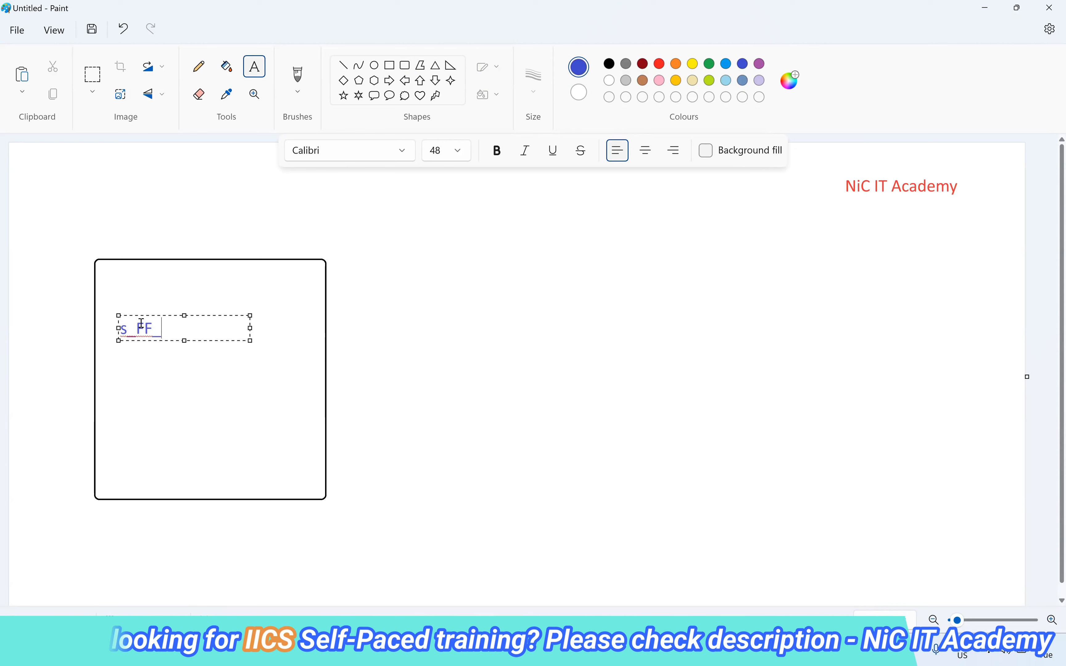
pyautogui.write('Employee')
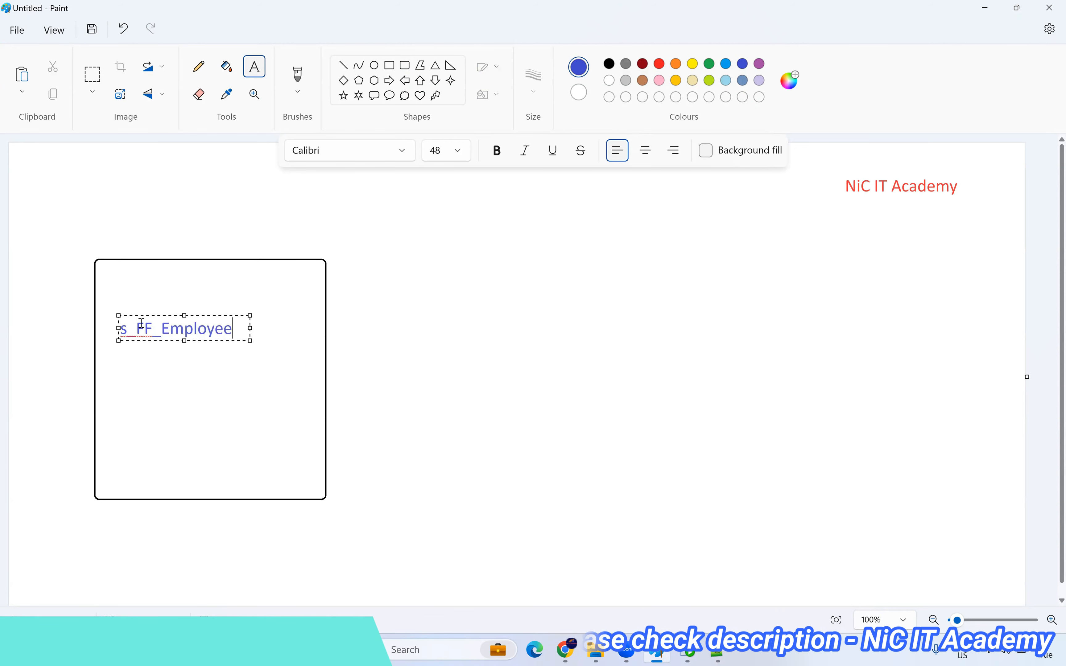
pyautogui.write('s1')
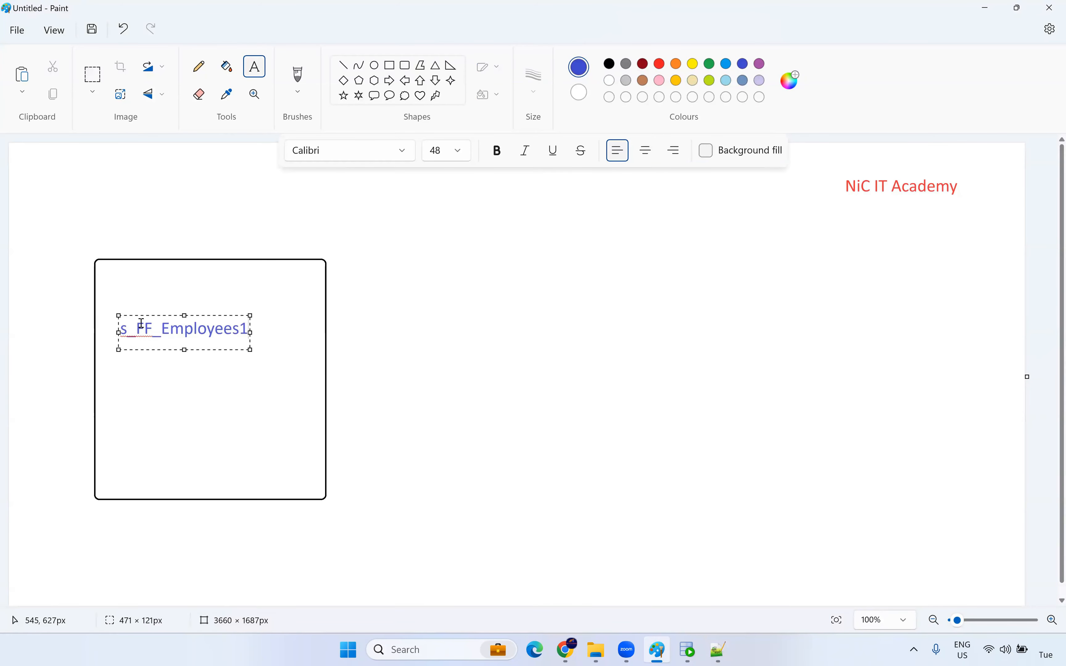
pyautogui.moveTo(251, 350); pyautogui.dragTo(332, 362)
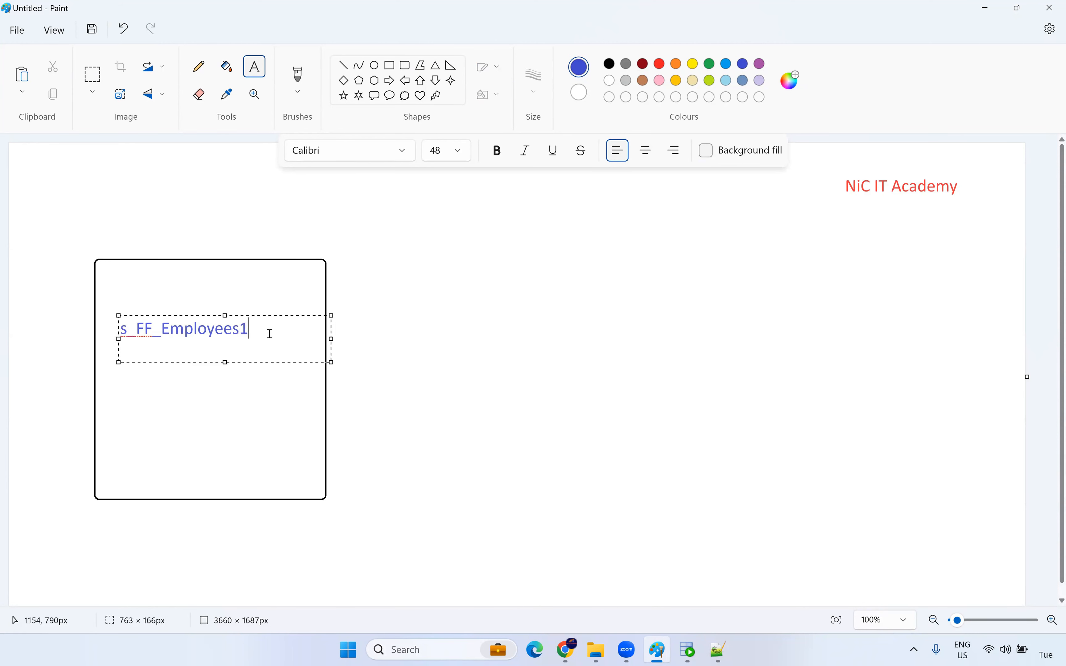
pyautogui.write('.csv')
# - Copy the file name text s_FF_Employees1.csv and finish its text box
pyautogui.moveTo(277, 330); pyautogui.dragTo(101, 332)
pyautogui.hotkey('ctrl', 'c')
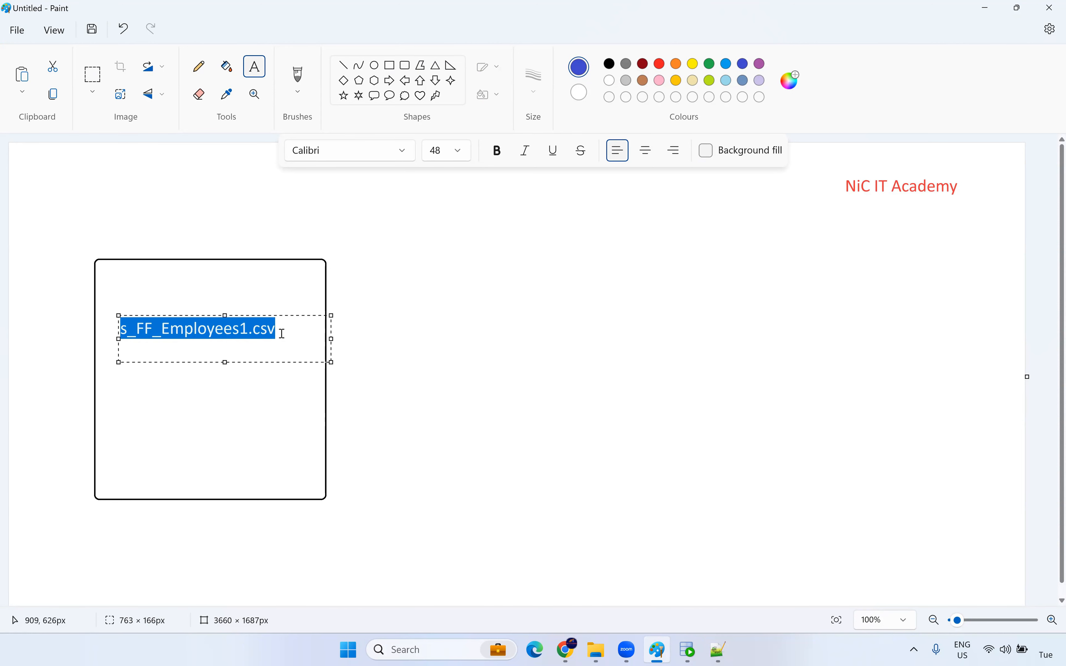
pyautogui.click(359, 329)
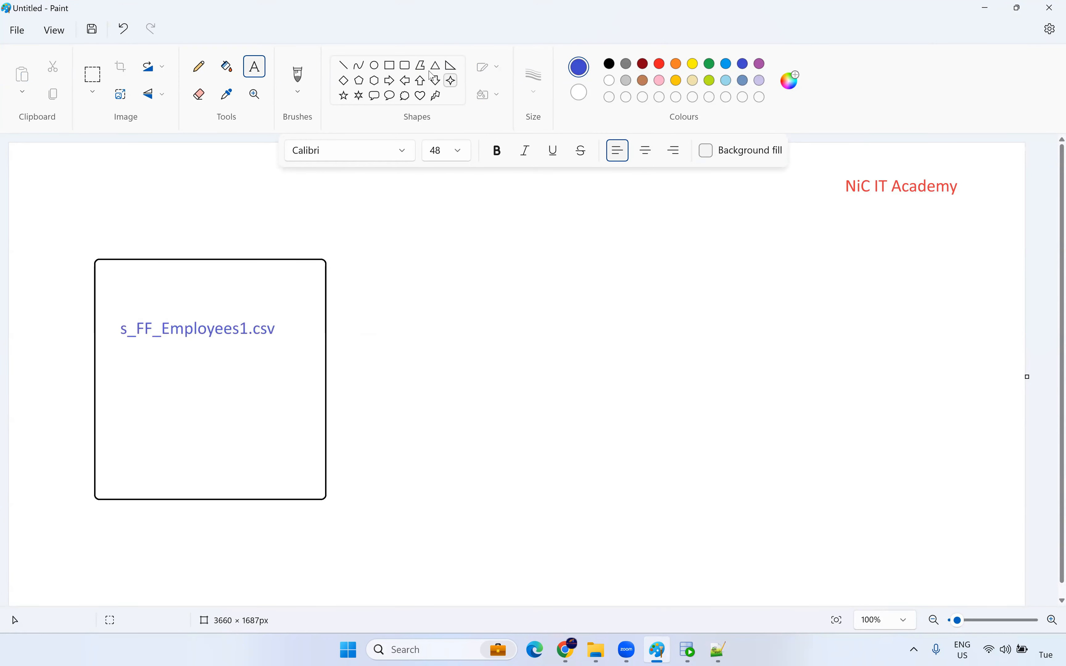
# - Draw a blue rounded rectangle about 592 × 311 px beside the file box and a green one about 717 × 975 px to its right
pyautogui.click(404, 65)
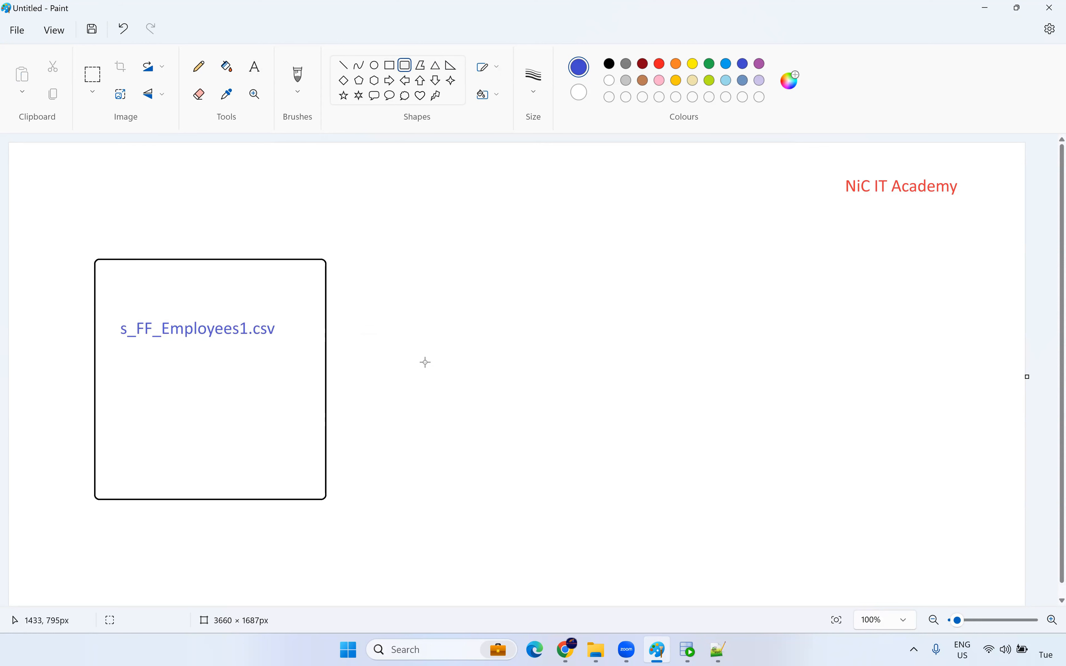
pyautogui.moveTo(388, 314); pyautogui.dragTo(552, 400)
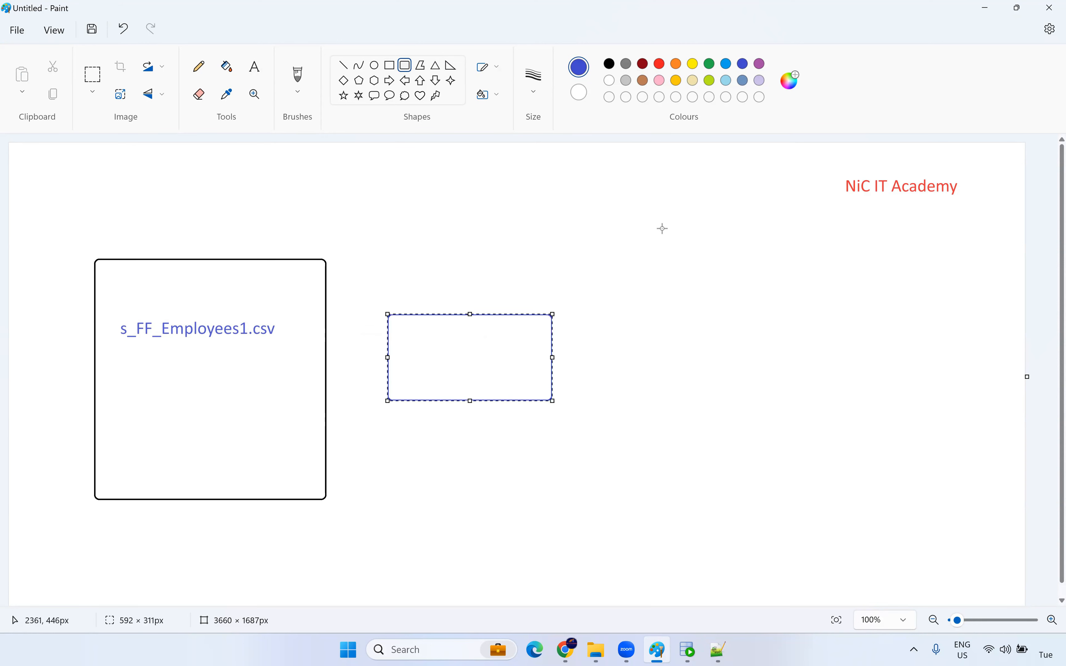
pyautogui.moveTo(649, 226); pyautogui.dragTo(849, 497)
pyautogui.moveTo(818, 438); pyautogui.dragTo(824, 447)
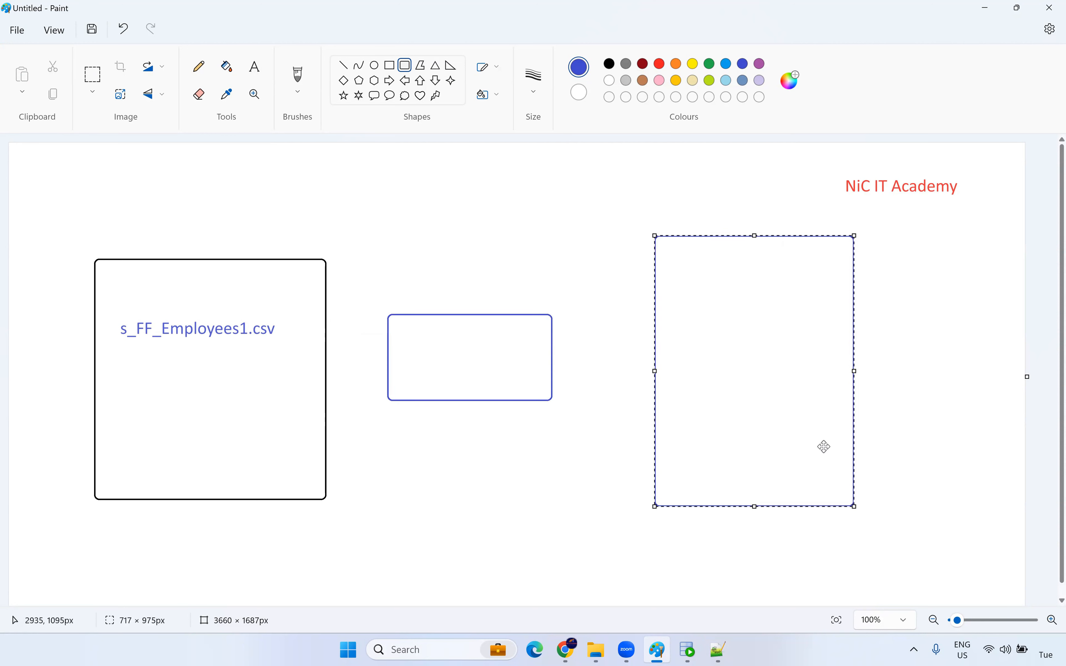
pyautogui.click(710, 64)
pyautogui.click(648, 206)
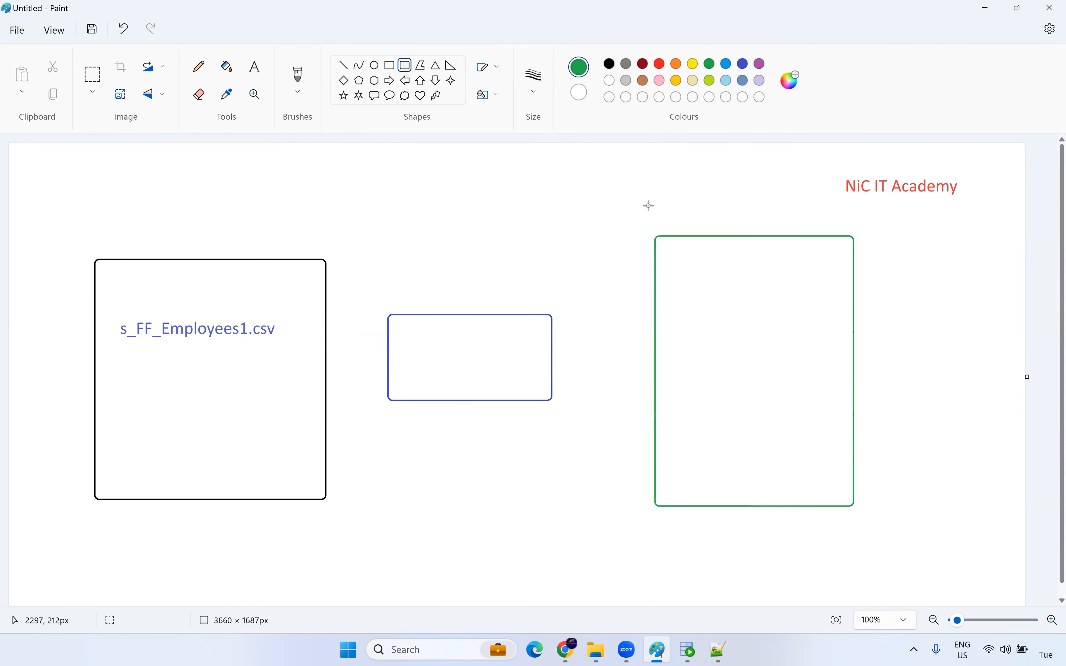
# - Draw thin green pencil arrows from the black box to the blue box and from the blue box to the green box
pyautogui.click(198, 66)
pyautogui.moveTo(326, 353); pyautogui.dragTo(386, 356)
pyautogui.moveTo(380, 351); pyautogui.dragTo(387, 355)
pyautogui.moveTo(386, 356); pyautogui.dragTo(380, 361)
pyautogui.moveTo(550, 355); pyautogui.dragTo(651, 355)
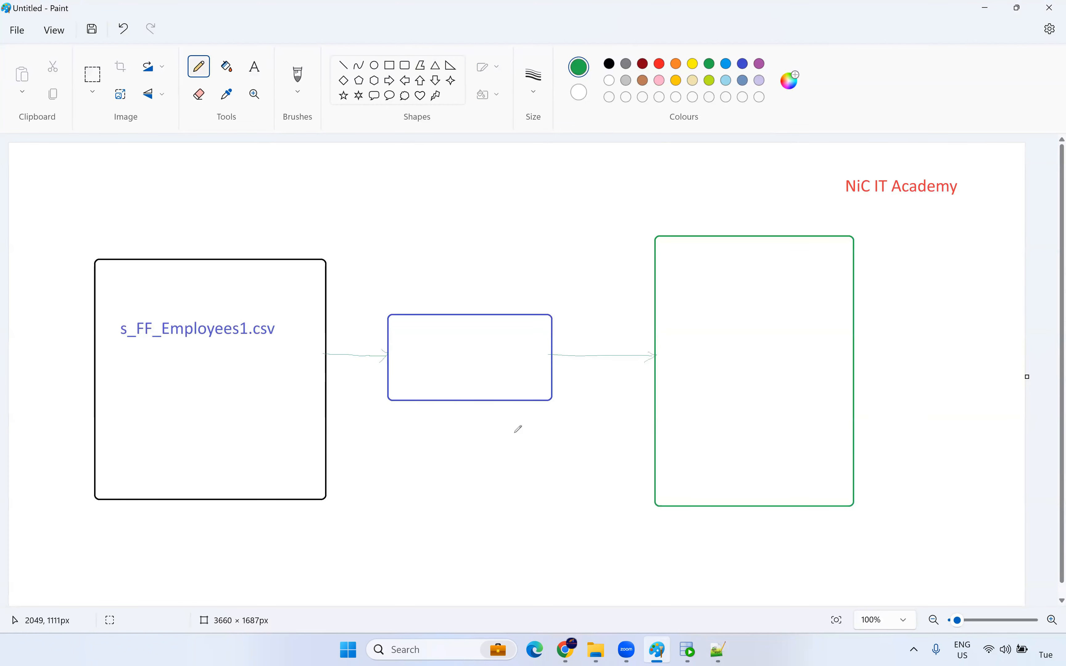
# - Label the blue middle box with the green text "IICS"
pyautogui.click(254, 67)
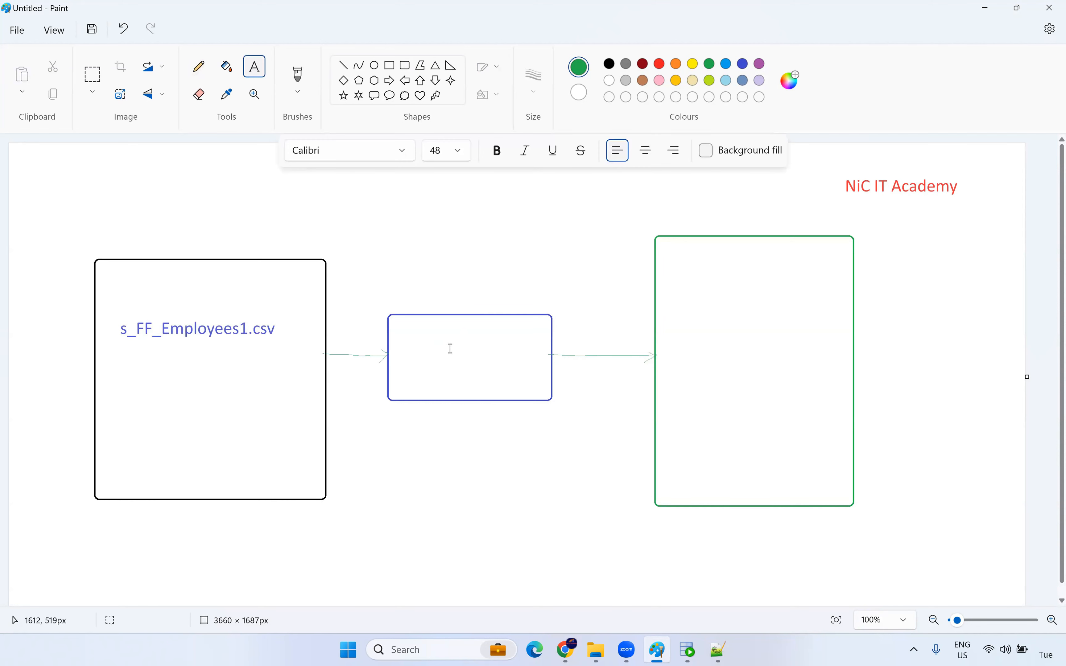
pyautogui.click(430, 353)
pyautogui.write('IICS')
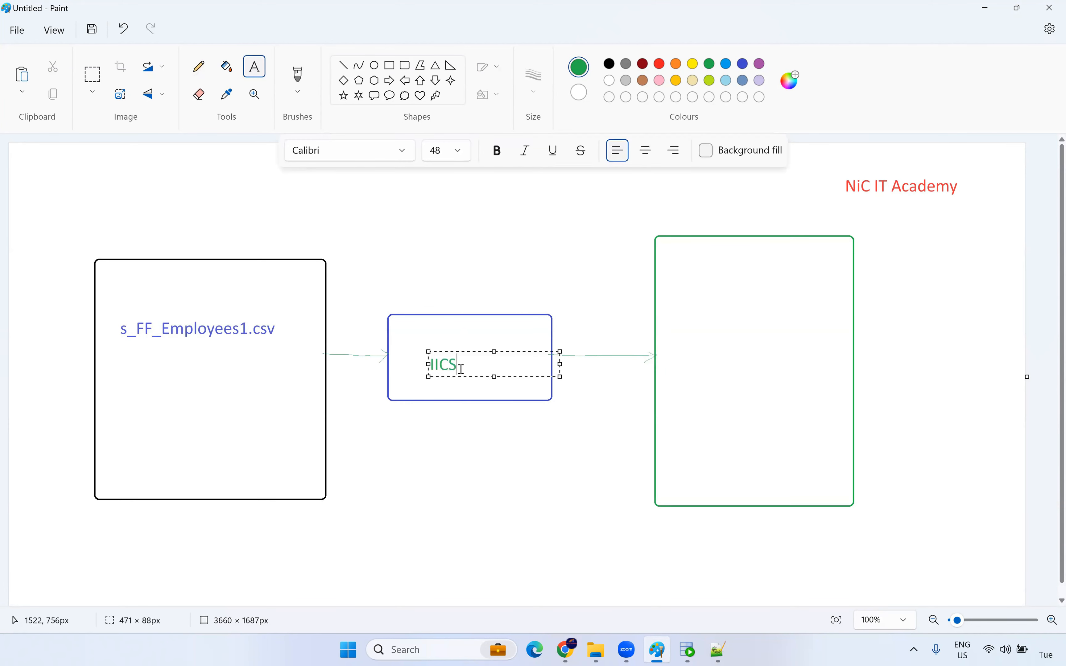
pyautogui.click(479, 452)
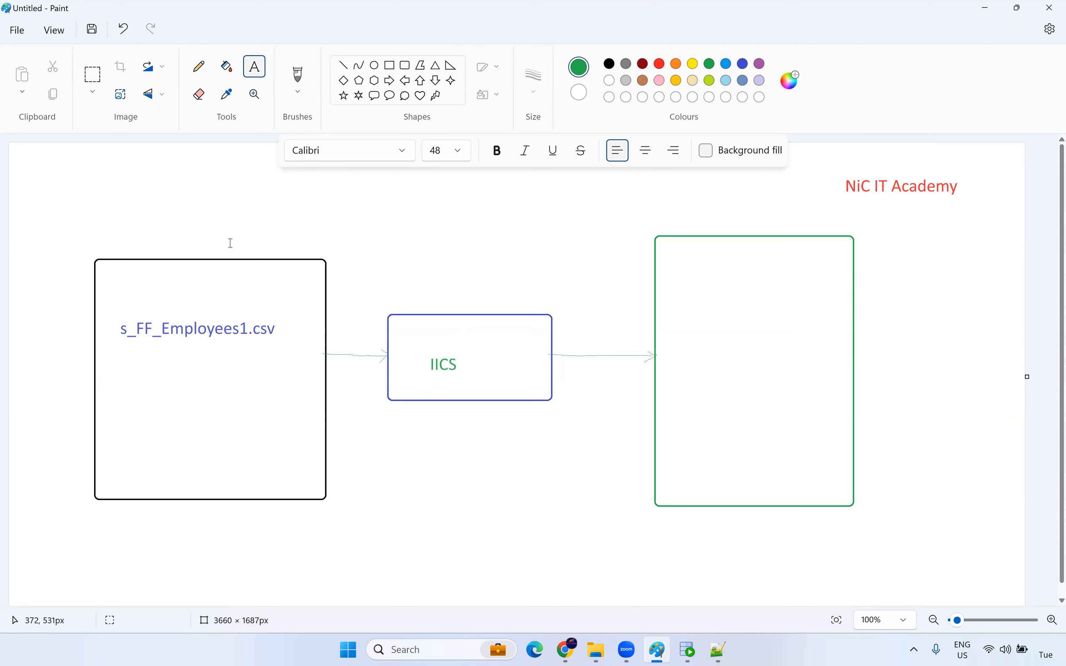
# - Draw a curved green arrow with a thicker pencil line, leading into the upper-left corner of the black box
pyautogui.click(208, 71)
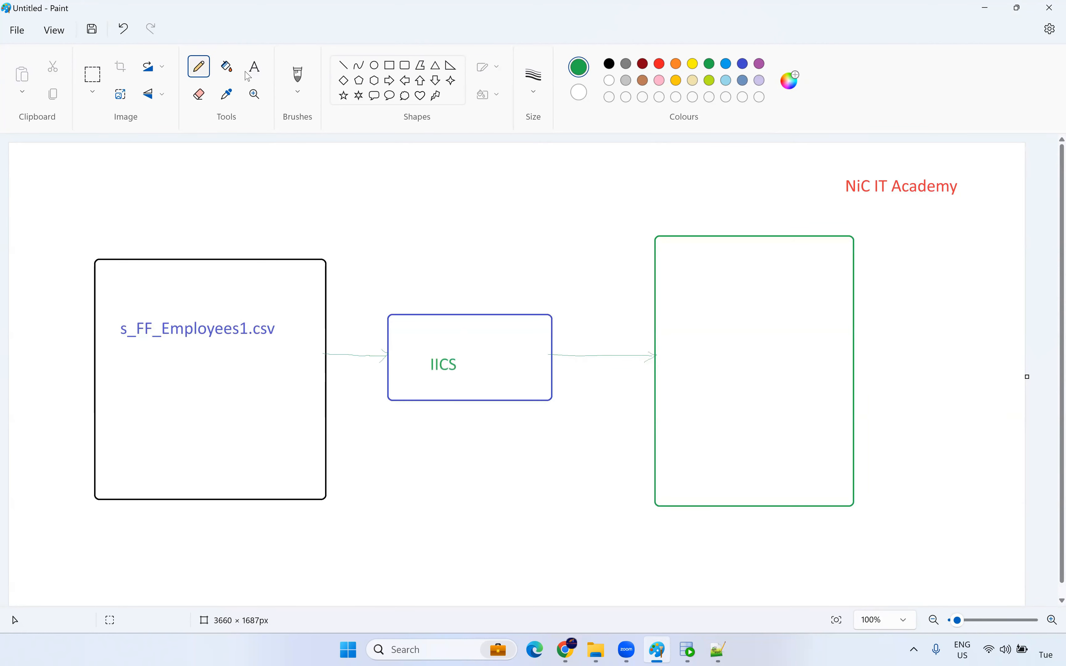
pyautogui.click(540, 97)
pyautogui.click(558, 174)
pyautogui.moveTo(43, 223)
pyautogui.mouseDown()
pyautogui.moveTo(113, 280)
pyautogui.moveTo(114, 263)
pyautogui.mouseUp()
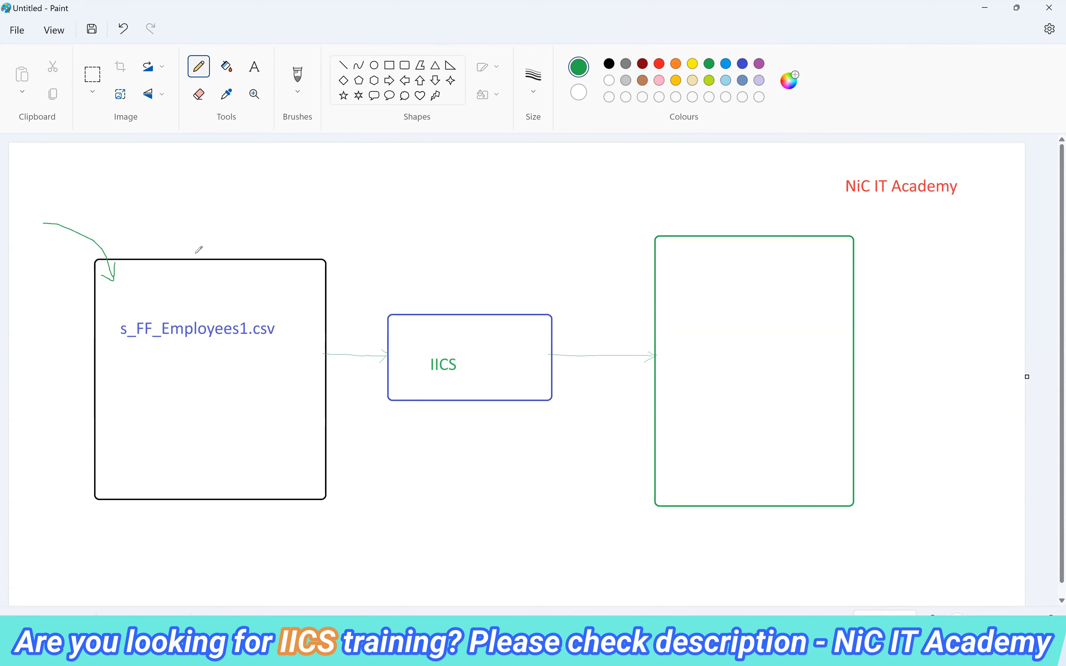
# - Add four lines of the copied name s_FF_Employees1.csv in a new text box and position it just beneath the first file name
pyautogui.click(254, 67)
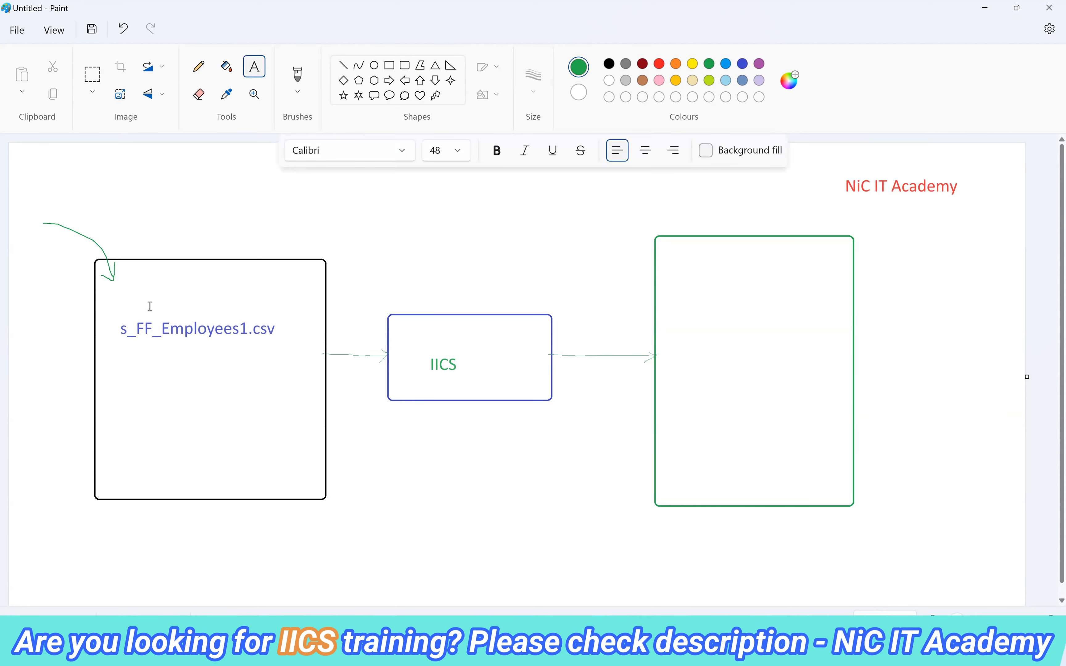
pyautogui.click(119, 354)
pyautogui.moveTo(254, 375); pyautogui.dragTo(323, 411)
pyautogui.hotkey('ctrl', 'v')
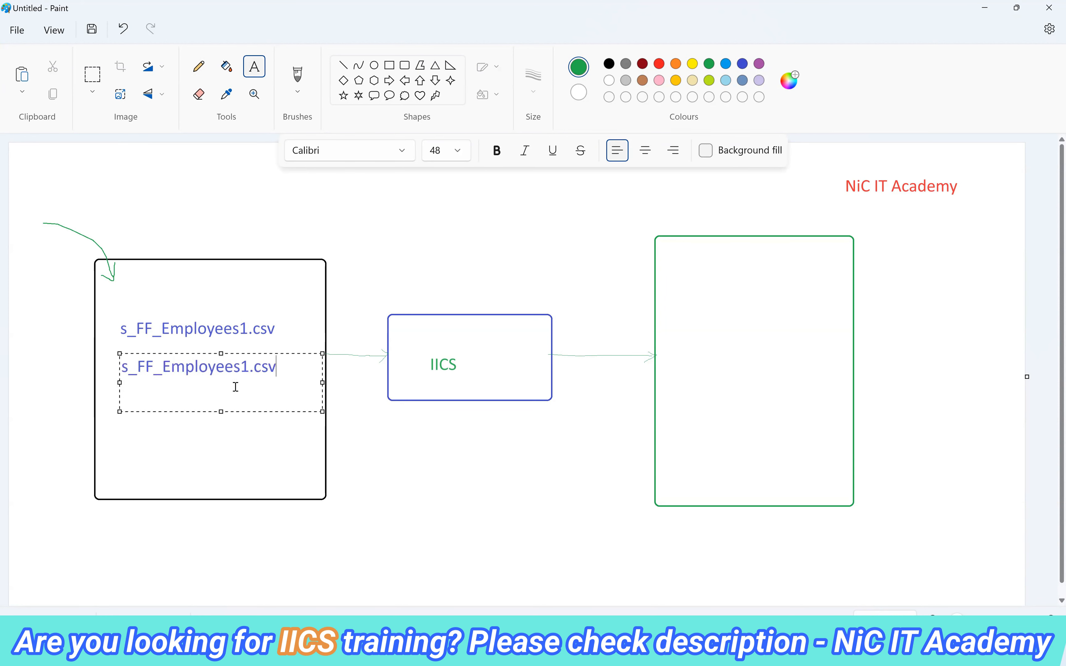
pyautogui.press('Return')
pyautogui.hotkey('ctrl', 'v')
pyautogui.press('Return')
pyautogui.hotkey('ctrl', 'v')
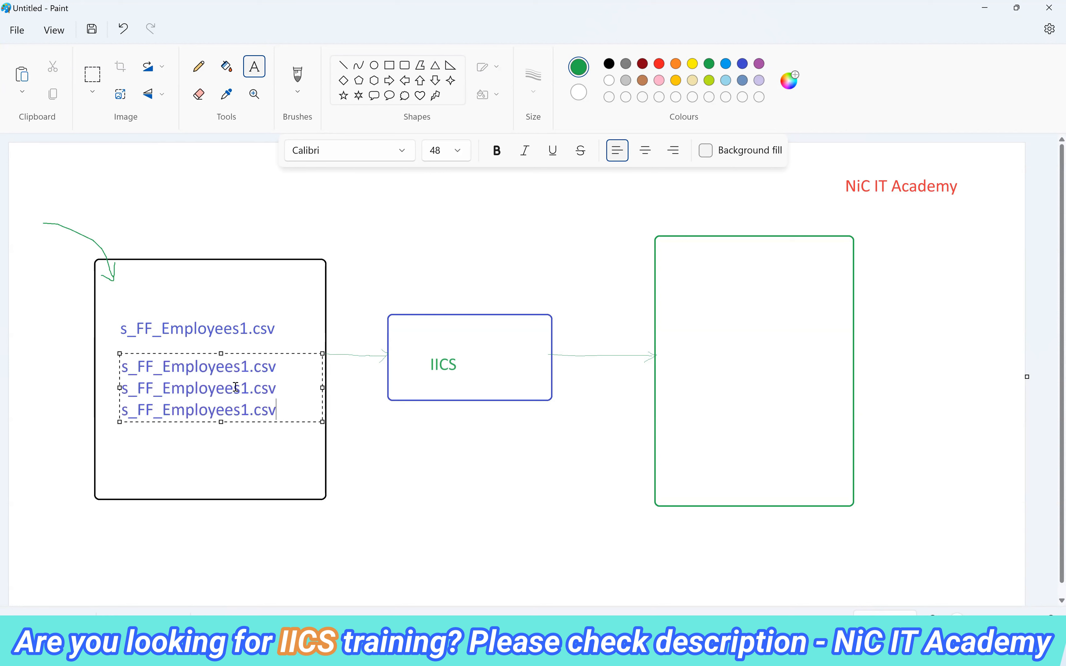
pyautogui.press('Return')
pyautogui.write('s_FF_Employees1.csv')
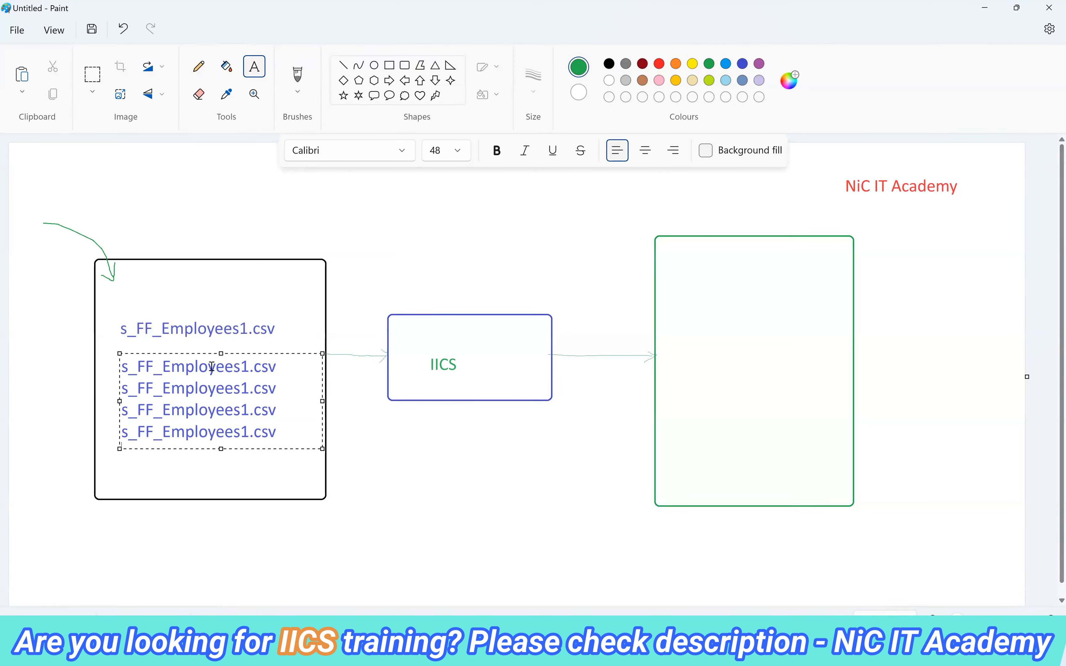
pyautogui.moveTo(160, 354); pyautogui.dragTo(158, 342)
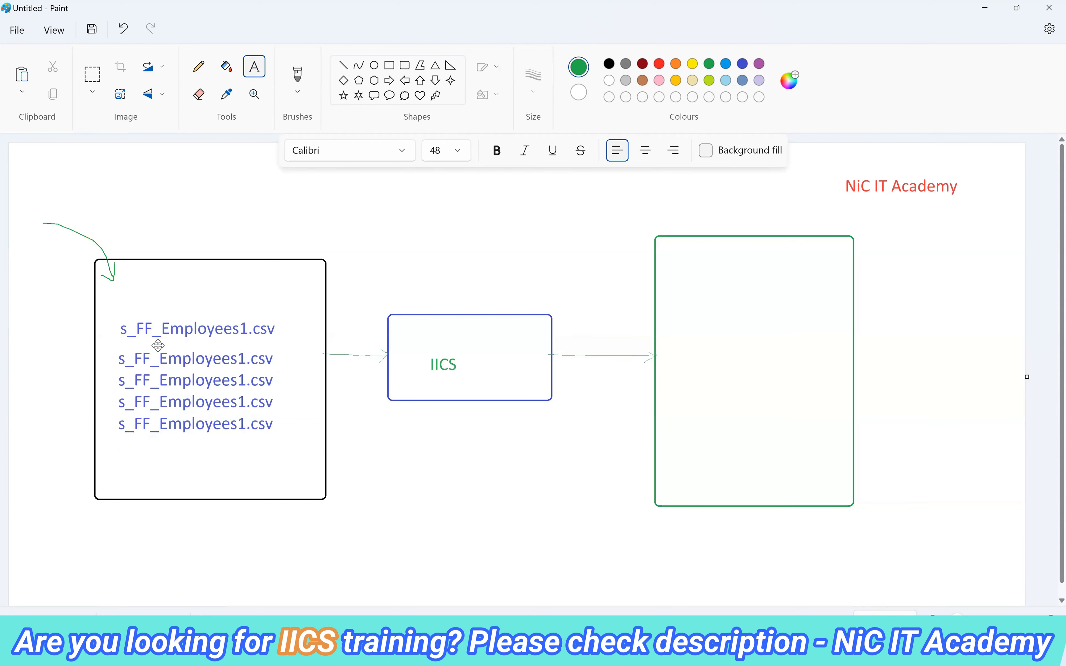
# - Renumber the four copied file names in the black box as s_FF_Employees2.csv, s_FF_Employees3.csv, s_FF_Employees4.csv and s_FF_Employees5.csv
pyautogui.click(245, 354)
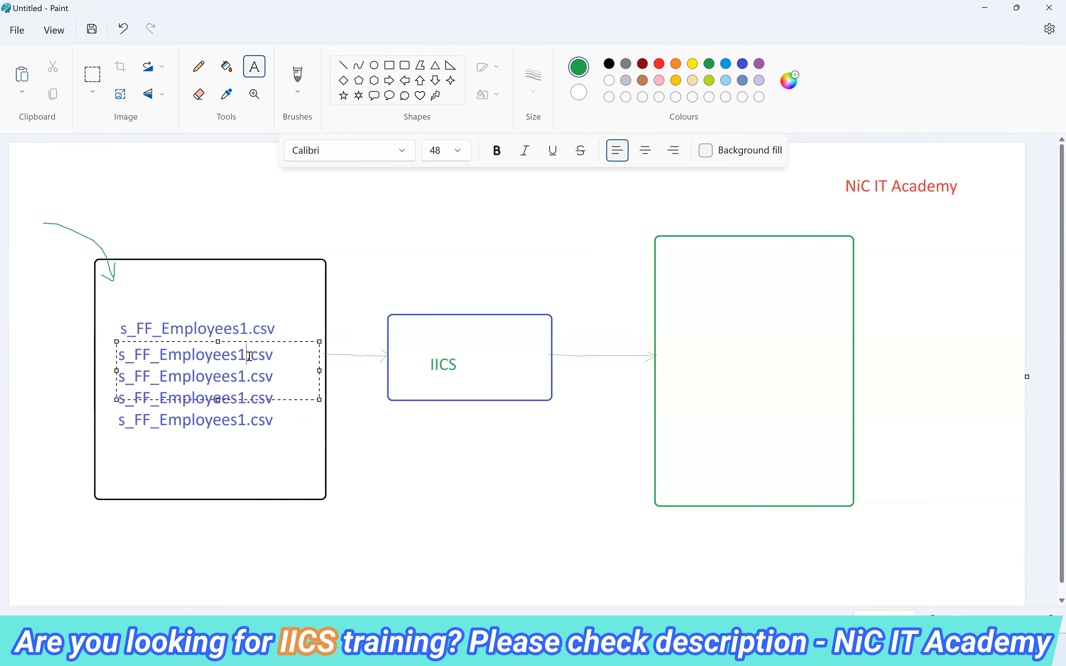
pyautogui.press('BackSpace')
pyautogui.write('2')
pyautogui.click(246, 376)
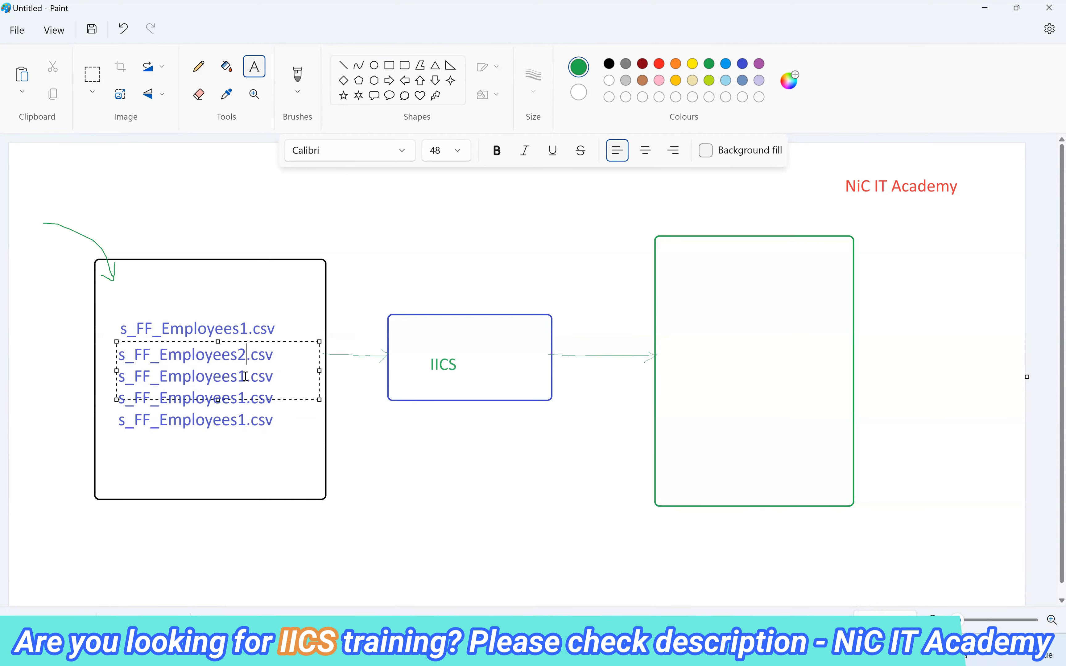
pyautogui.press('BackSpace')
pyautogui.write('3')
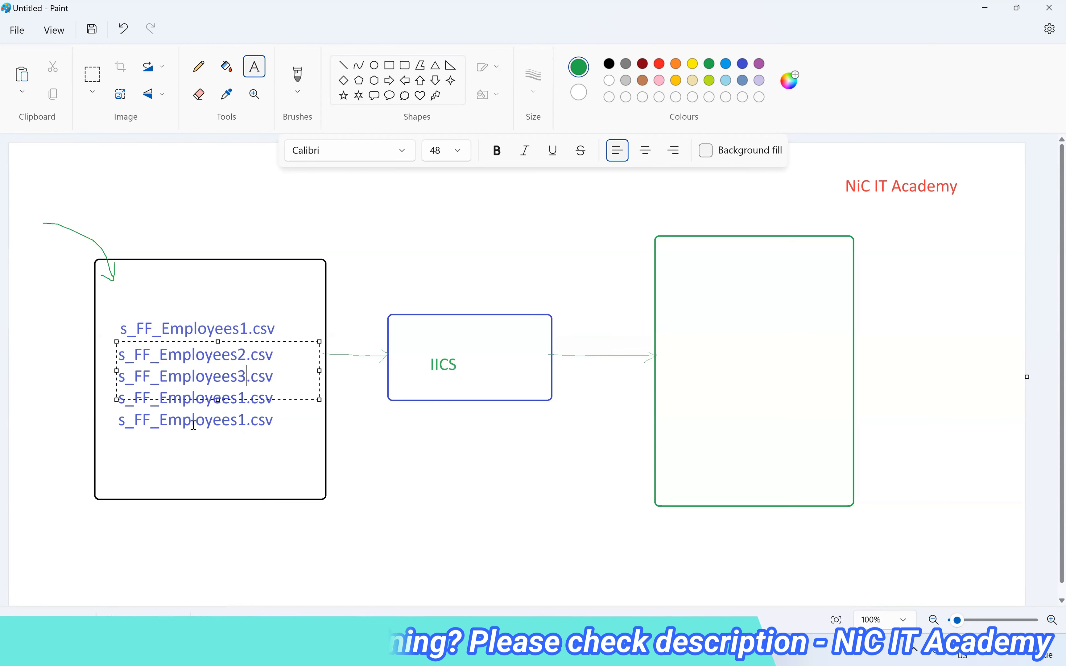
pyautogui.click(246, 398)
pyautogui.press('BackSpace')
pyautogui.write('4')
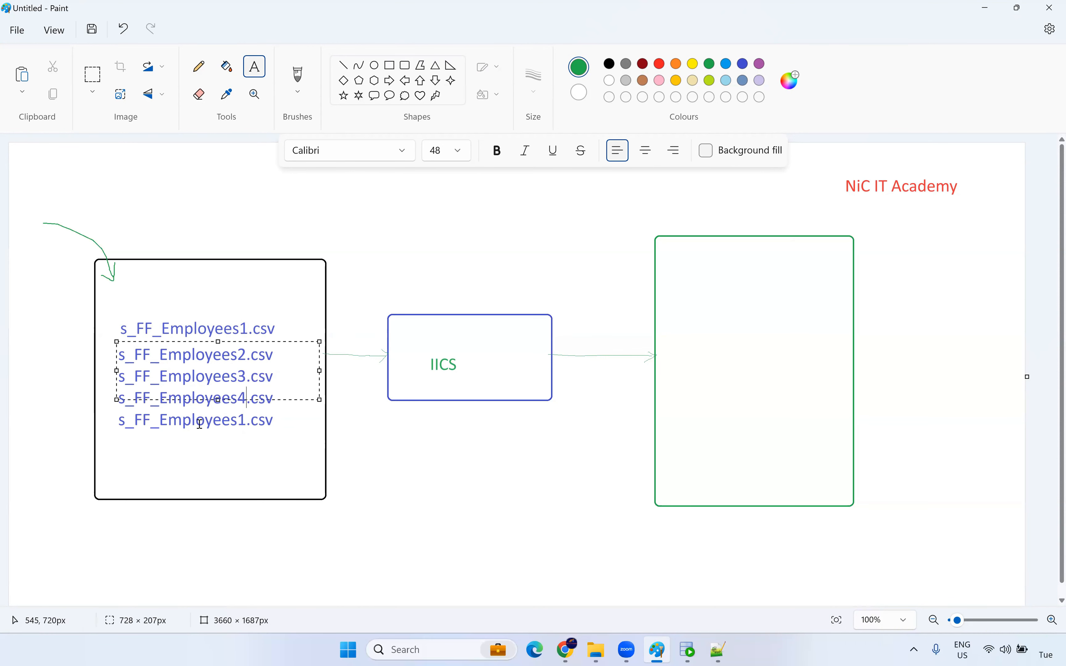
pyautogui.moveTo(238, 419); pyautogui.dragTo(248, 419)
pyautogui.write('5')
pyautogui.hotkey('ctrl', 'z')
pyautogui.hotkey('ctrl', 'y')
pyautogui.click(399, 438)
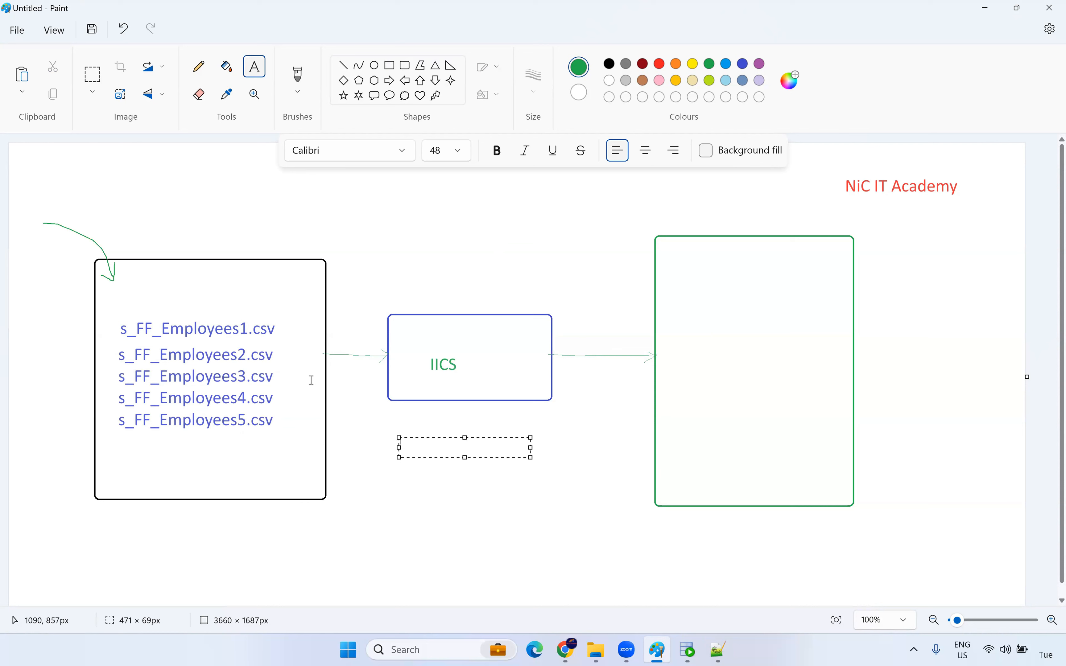
# - Add the purple text "T_Employees" in the middle of the green target box
pyautogui.click(691, 339)
pyautogui.click(692, 338)
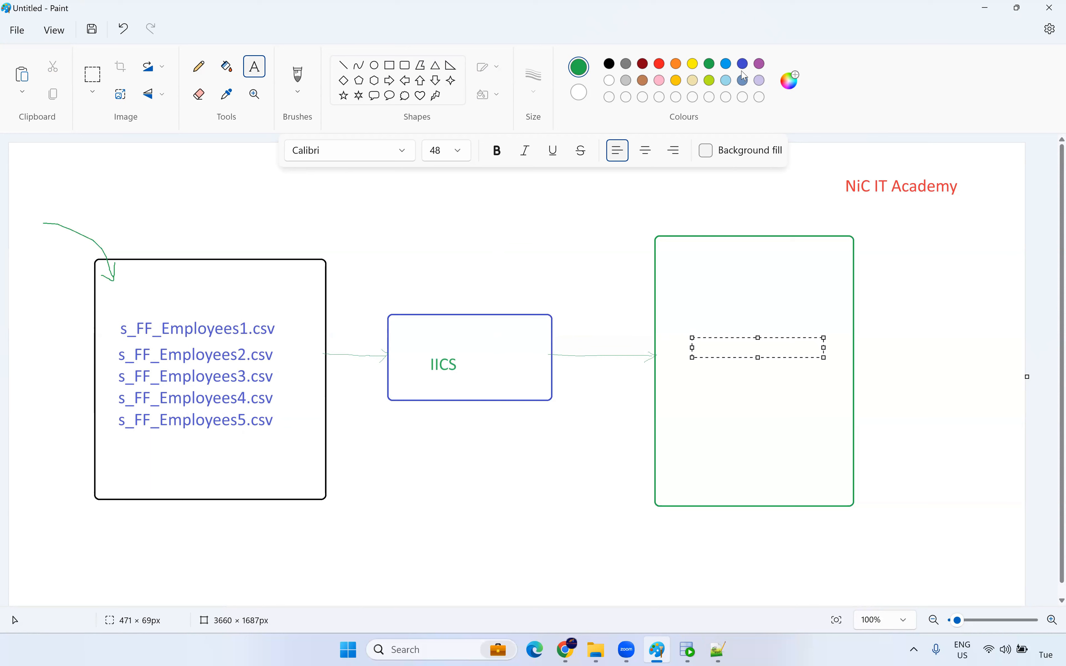
pyautogui.click(758, 66)
pyautogui.write('T_')
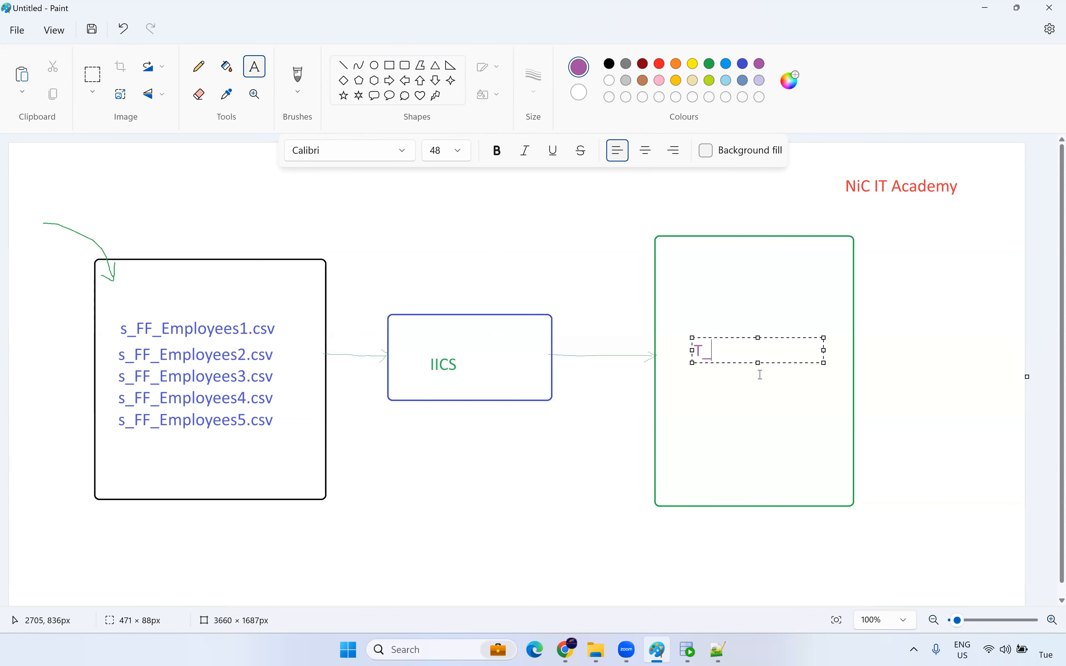
pyautogui.write('Employees')
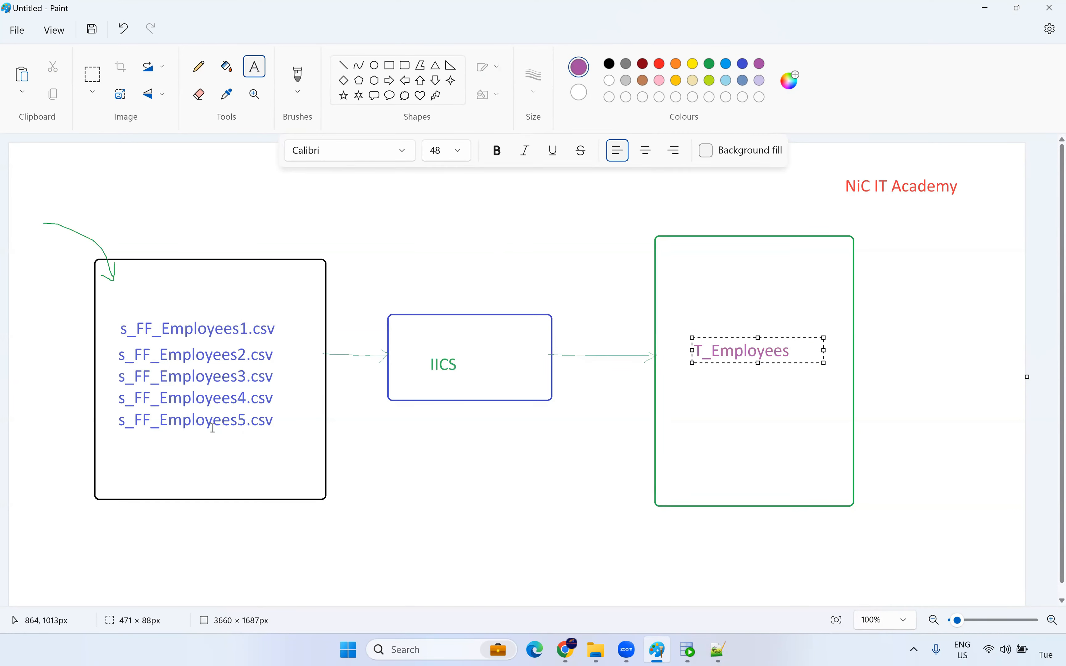
pyautogui.click(791, 403)
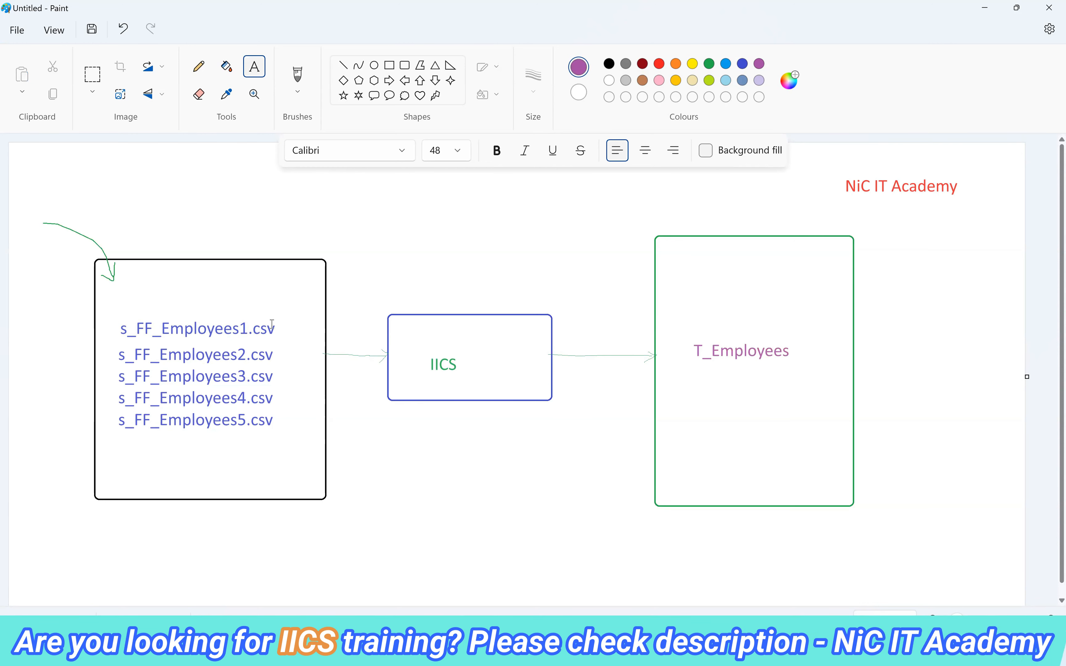
# - Add the purple text "same structure" and place it just below the black source box
pyautogui.click(143, 237)
pyautogui.write('same')
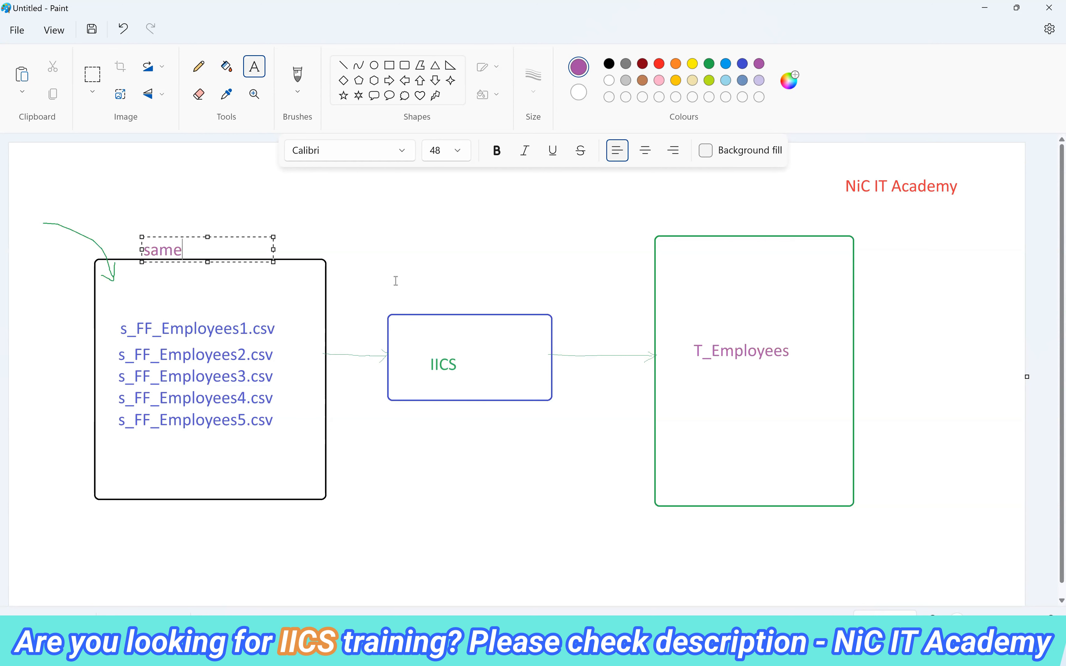
pyautogui.write(' structure')
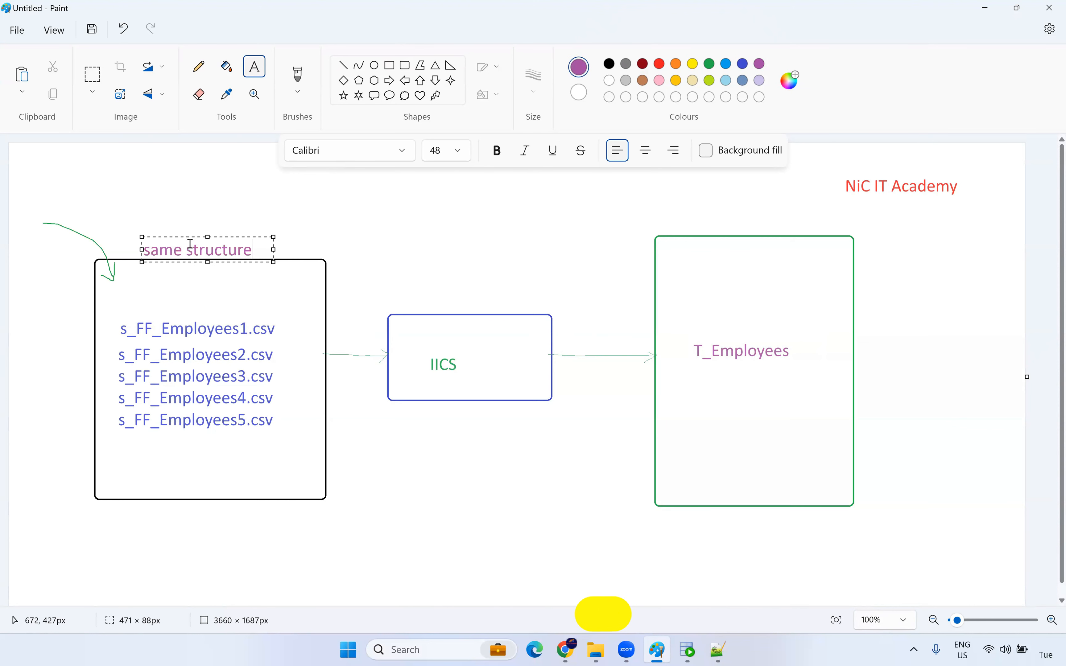
pyautogui.moveTo(190, 238); pyautogui.dragTo(192, 509)
pyautogui.click(193, 409)
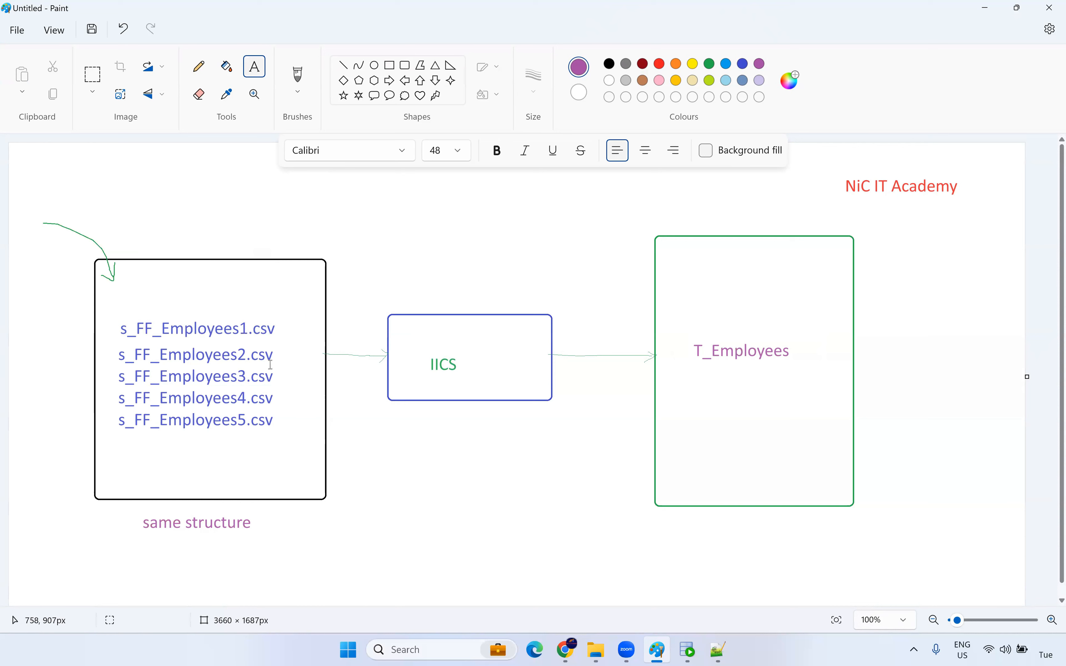
# - Add the purple label "File_list:" just above the black source box
pyautogui.click(149, 235)
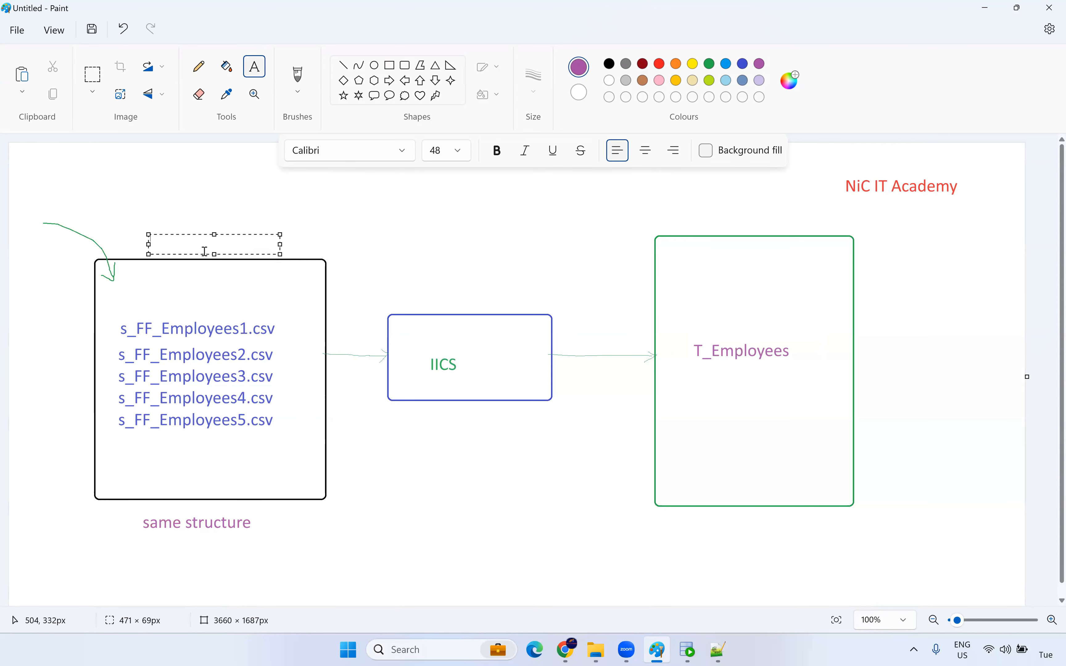
pyautogui.write('File_list')
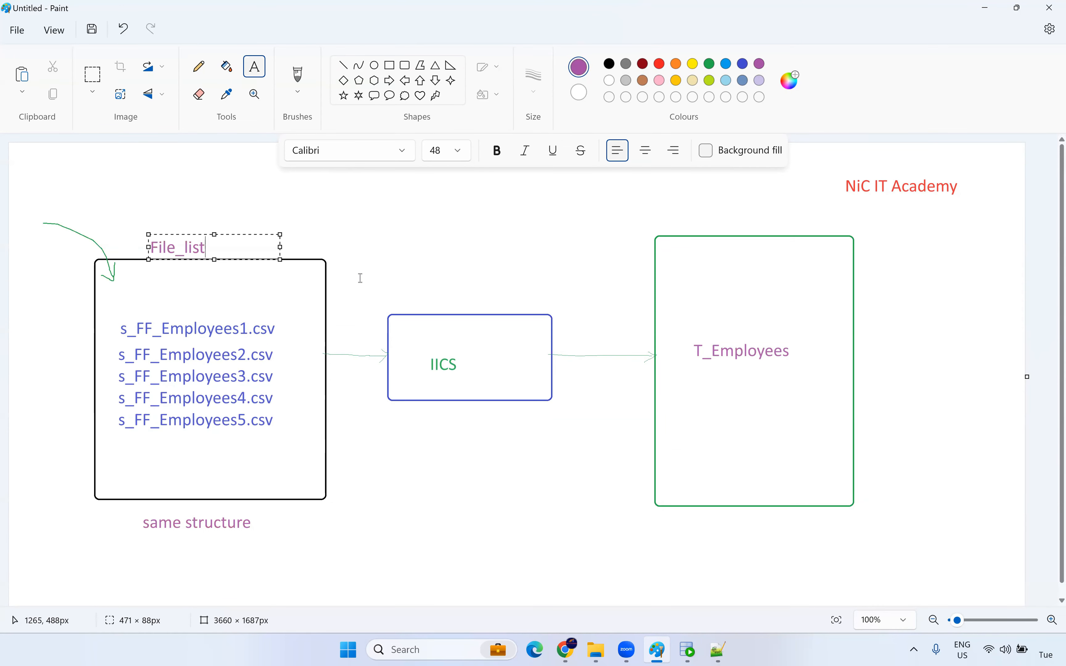
pyautogui.write(':')
pyautogui.click(361, 277)
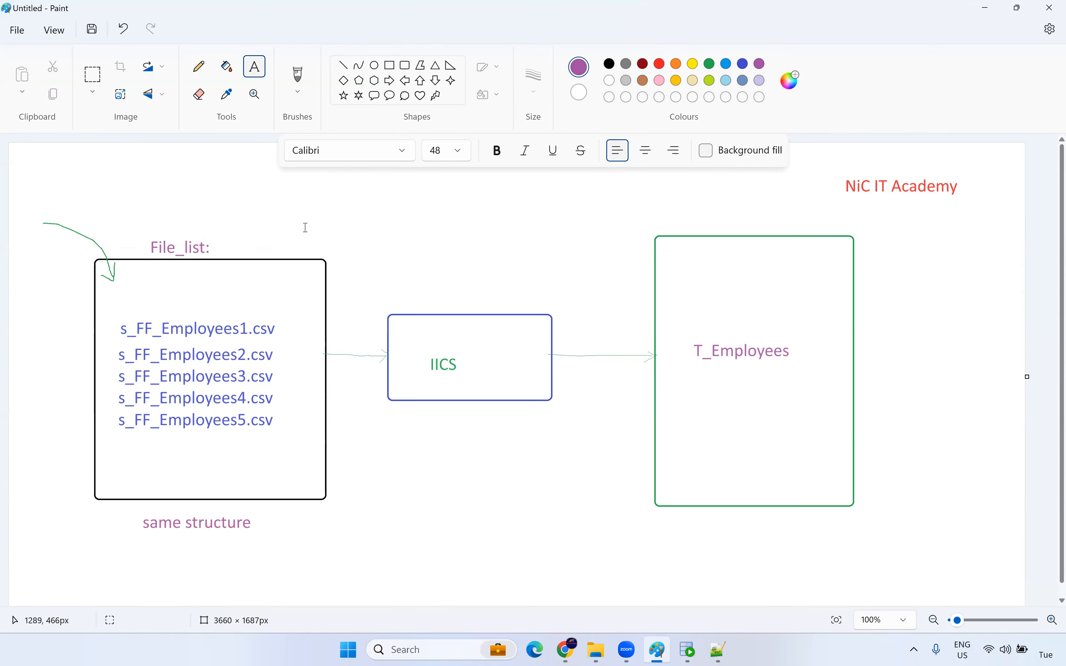
# - Add the text "config.txt" directly after the File_list: label and colour it red
pyautogui.click(218, 245)
pyautogui.moveTo(242, 246); pyautogui.dragTo(240, 236)
pyautogui.write('co')
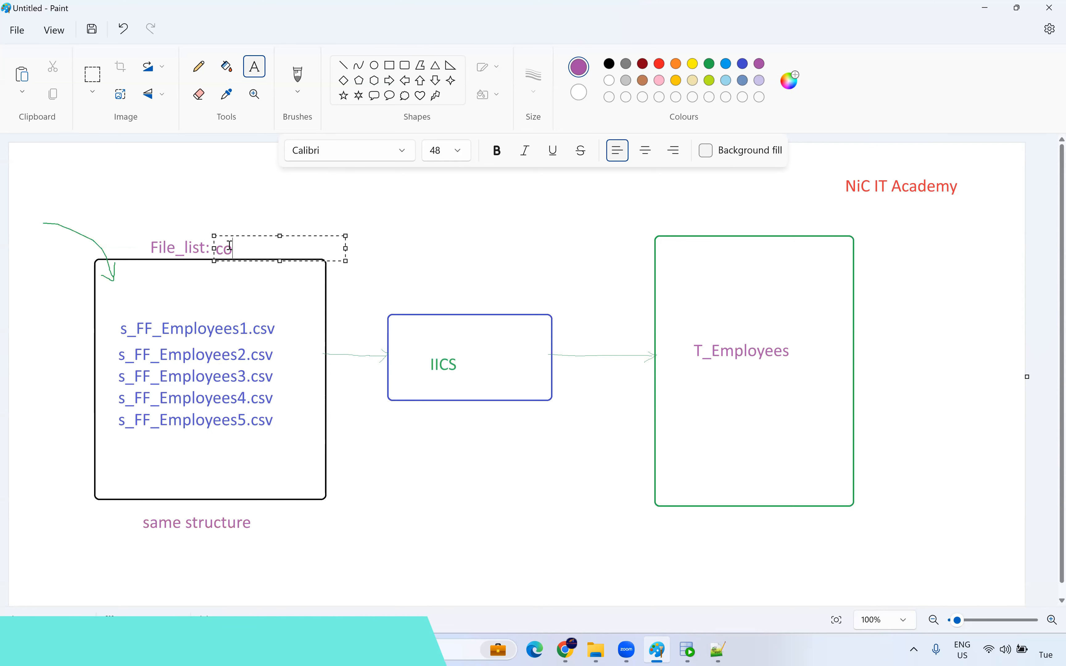
pyautogui.write('nfig.txt')
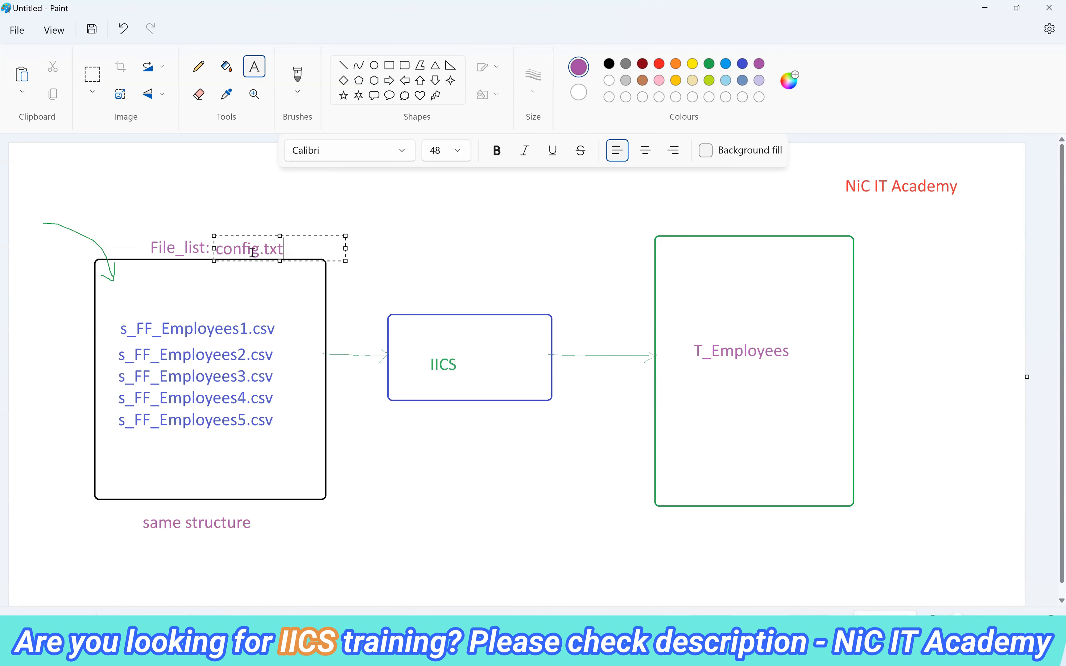
pyautogui.moveTo(284, 250); pyautogui.dragTo(215, 250)
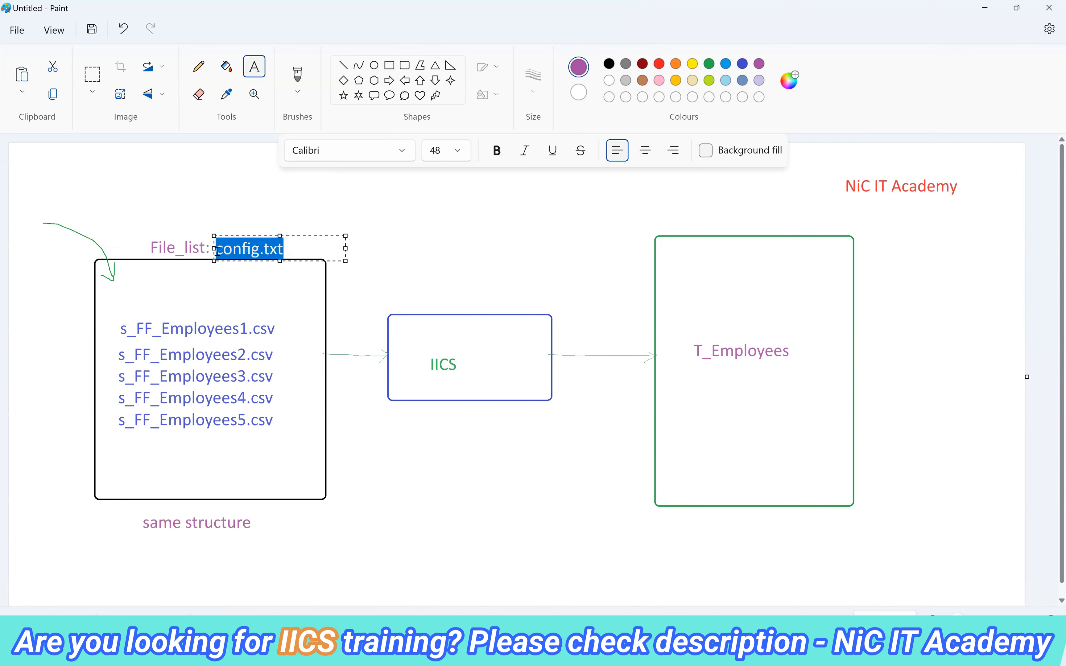
pyautogui.click(659, 65)
pyautogui.click(441, 276)
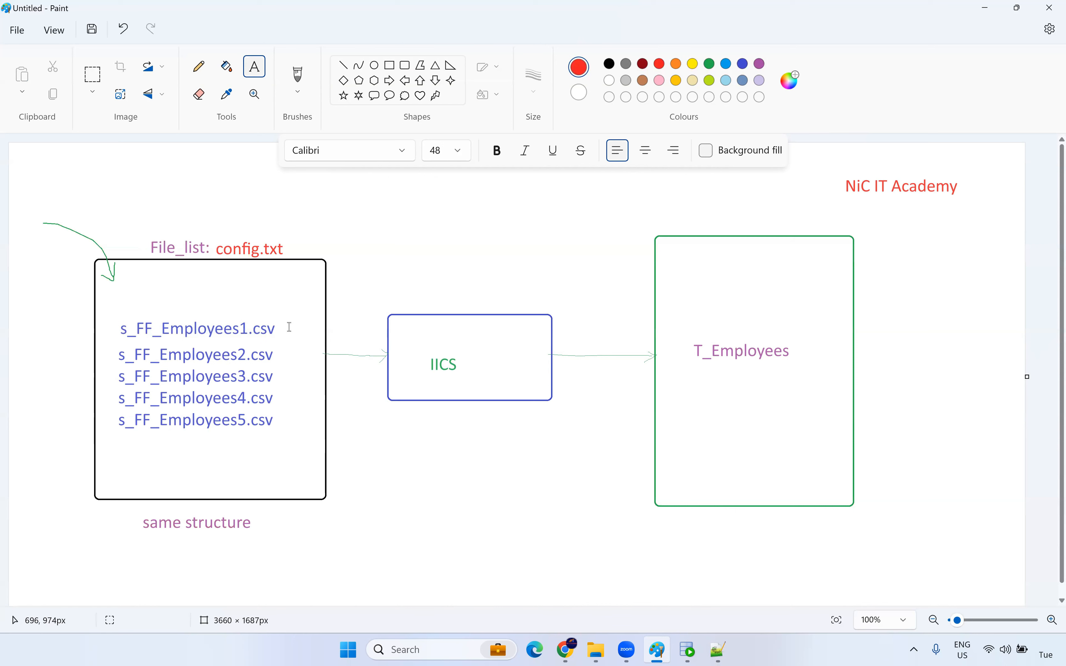
# - Add the red text "Oracle" just above T_Employees in the green box
pyautogui.click(719, 215)
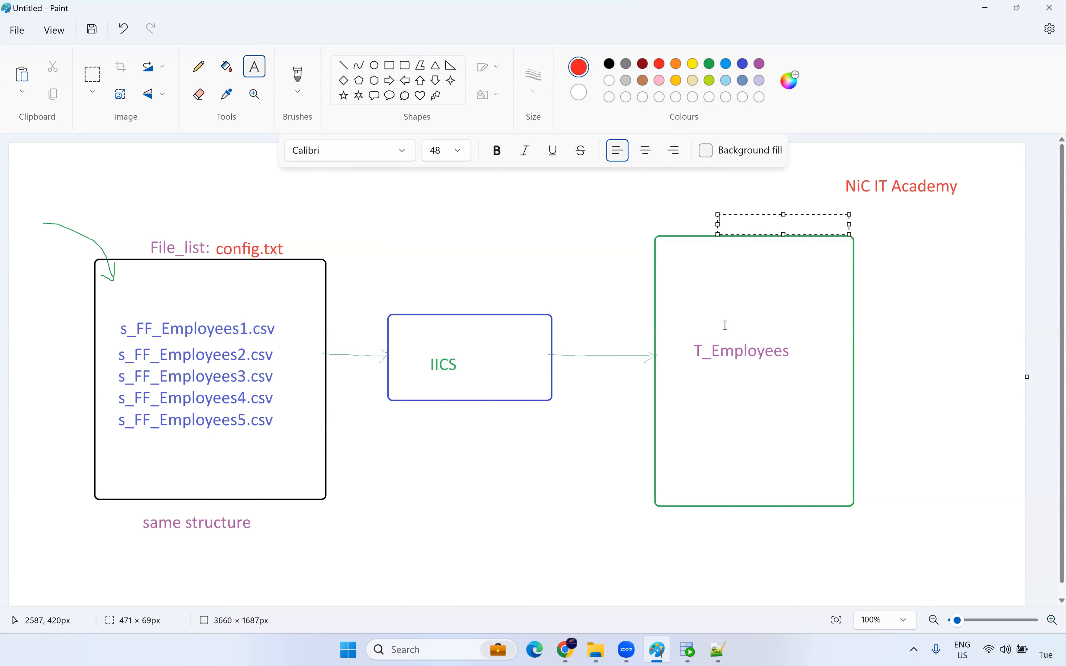
pyautogui.click(714, 318)
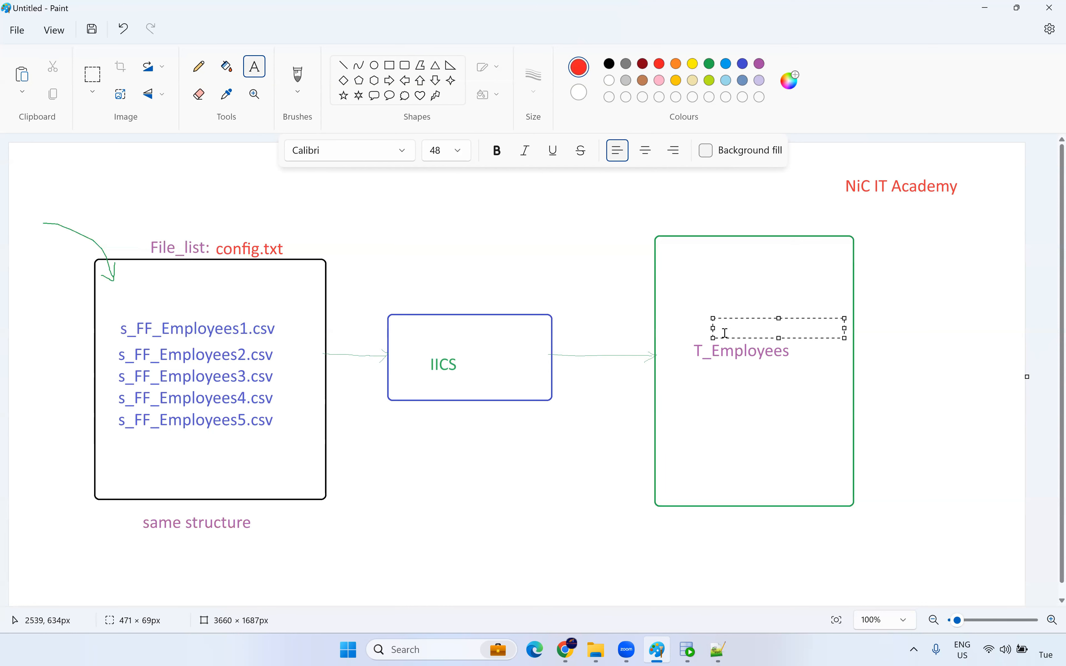
pyautogui.write('Oracle')
pyautogui.click(620, 427)
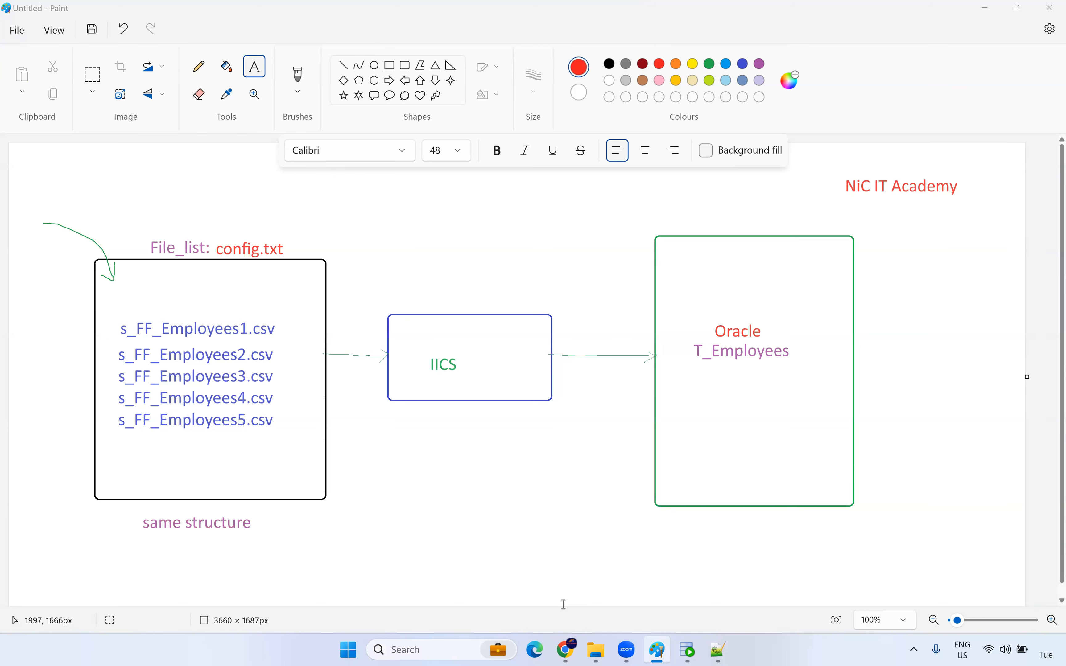
# - Switch to File Explorer and open the Input_Files folder inside C:\Src_Files
pyautogui.click(596, 650)
pyautogui.click(192, 464)
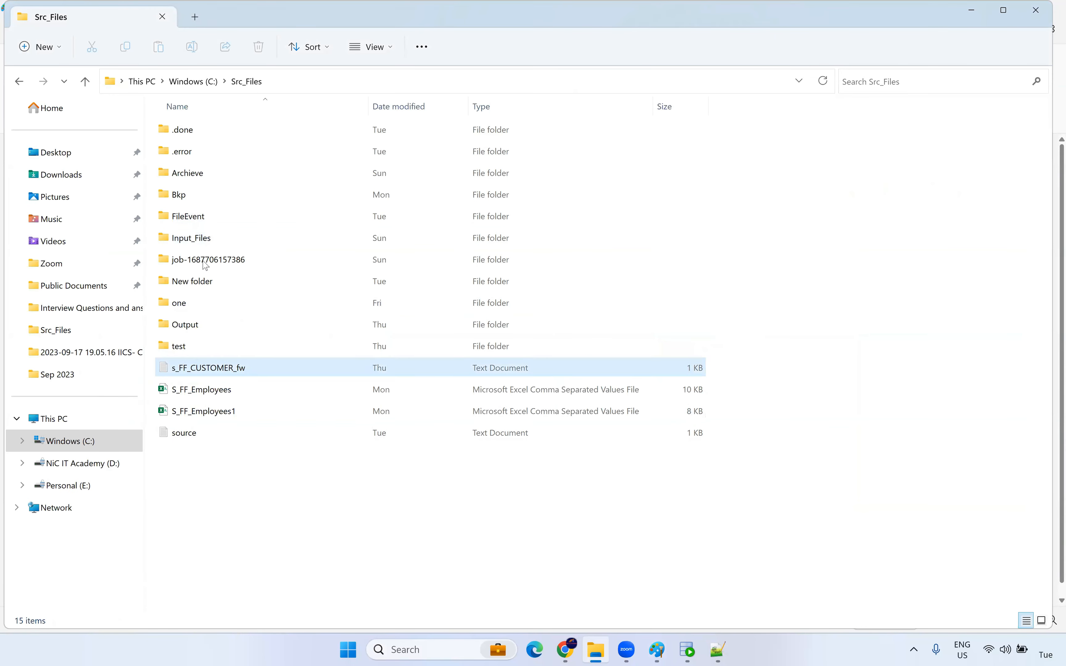
pyautogui.click(213, 244)
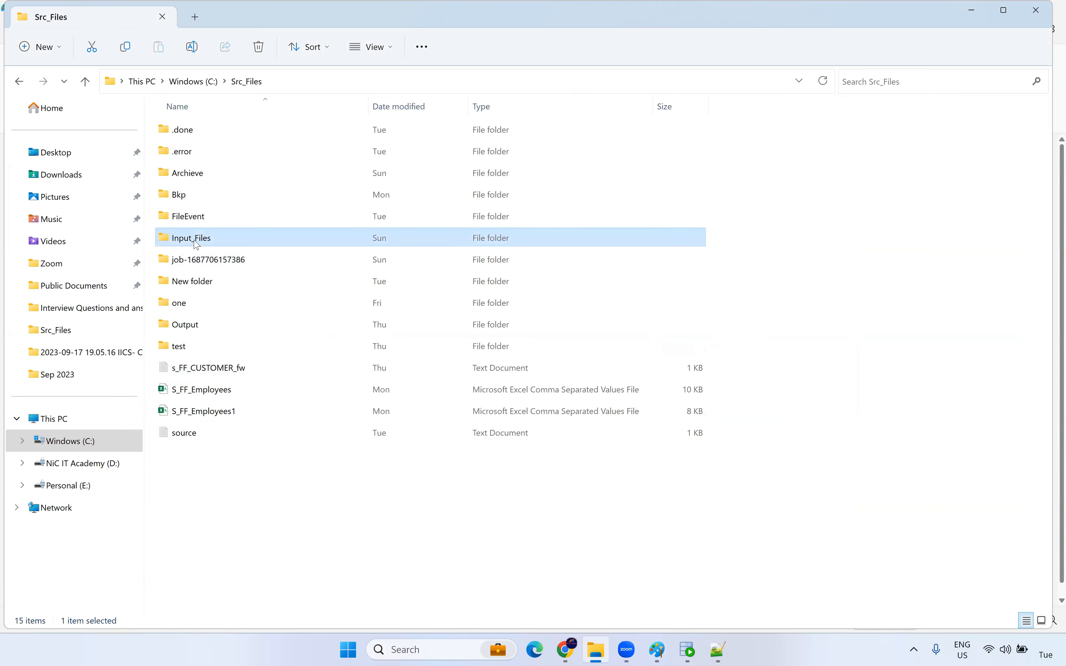
pyautogui.doubleClick(211, 239)
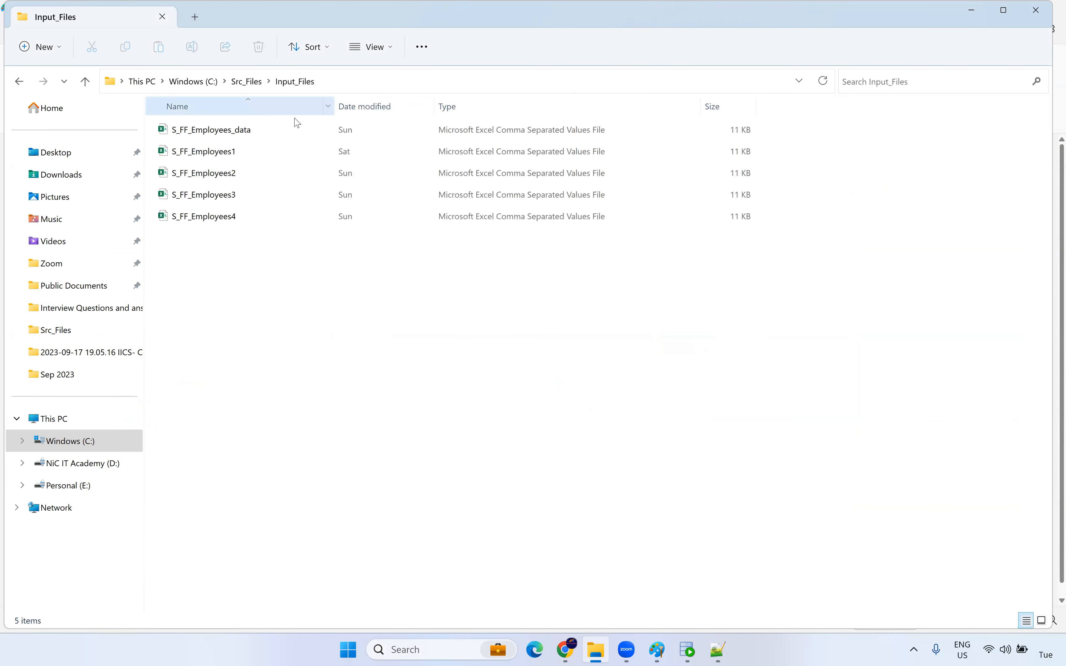
# - Permanently delete the S_FF_Employees_data file from the Input_Files folder
pyautogui.click(244, 138)
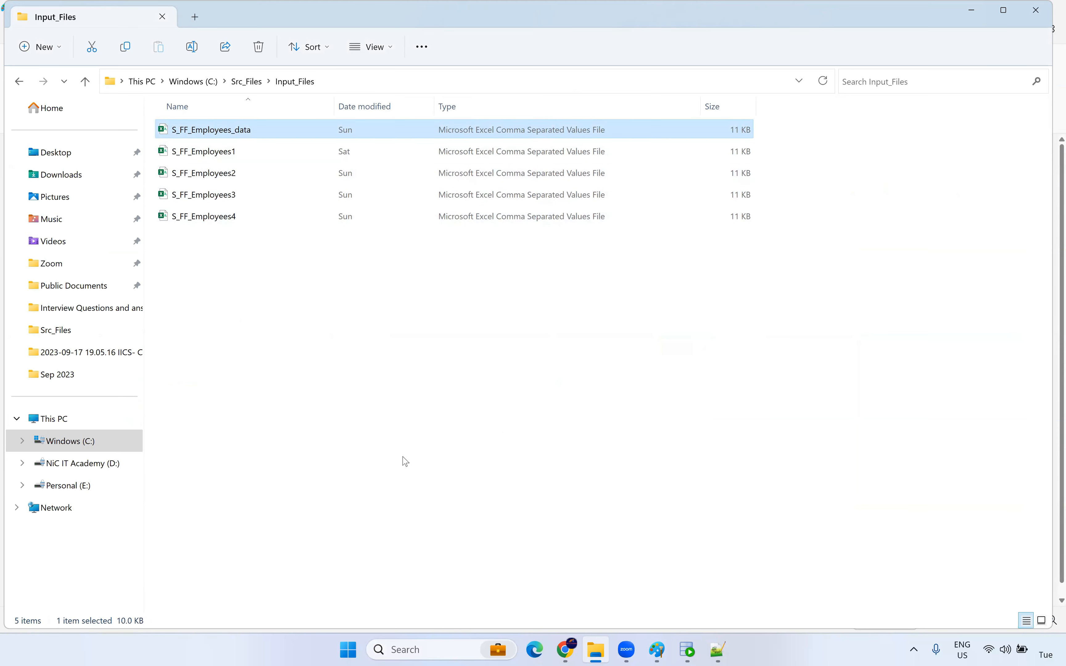
pyautogui.hotkey('shift', 'Delete')
pyautogui.press('Return')
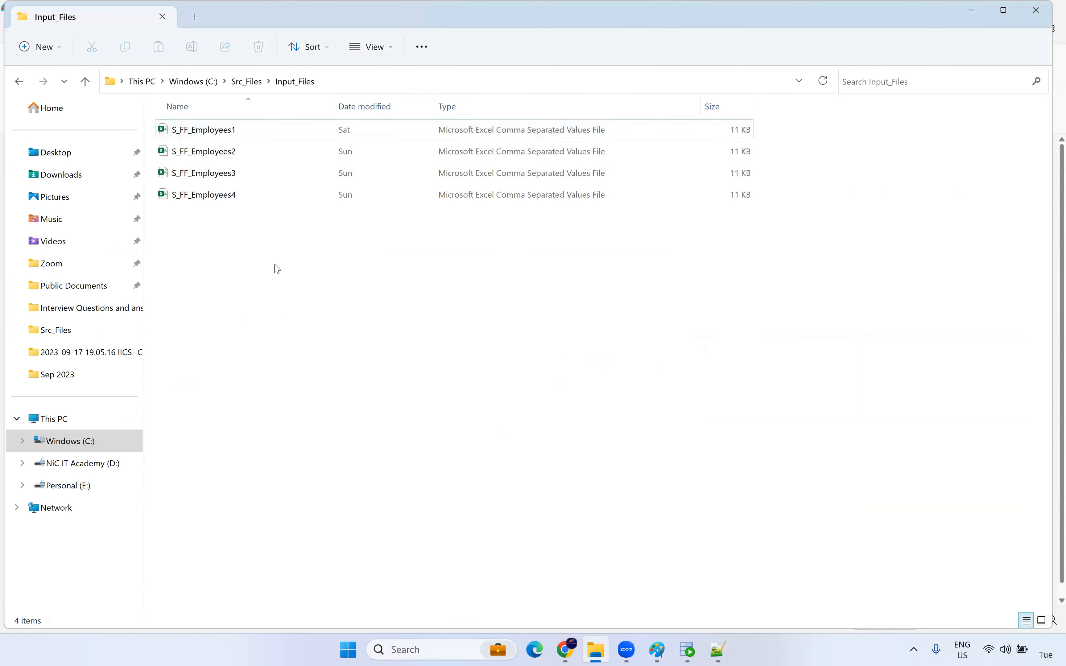
# - Open the S_FF_Employees1 file from the Input_Files folder in Notepad++
pyautogui.click(241, 138)
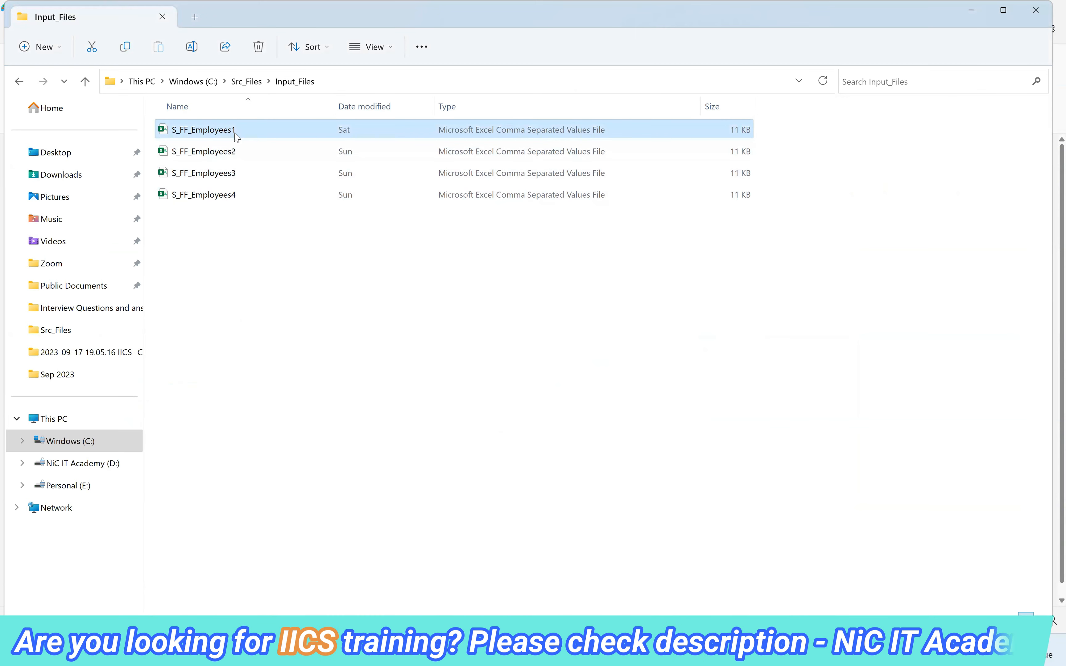
pyautogui.click(235, 135)
pyautogui.click(231, 247)
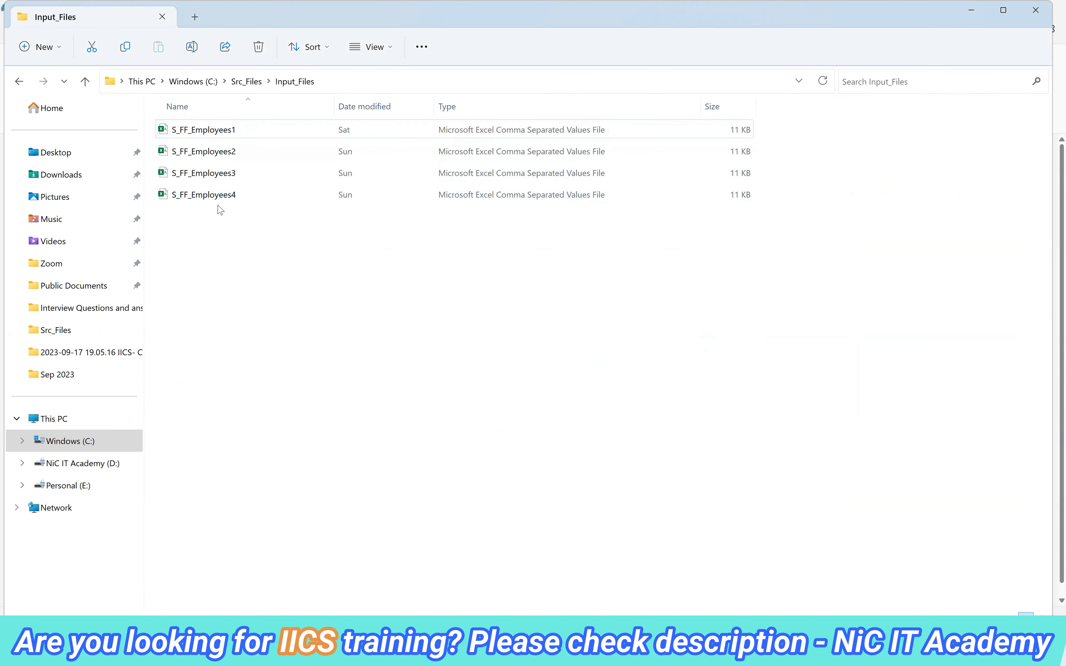
pyautogui.rightClick(224, 134)
pyautogui.moveTo(318, 201)
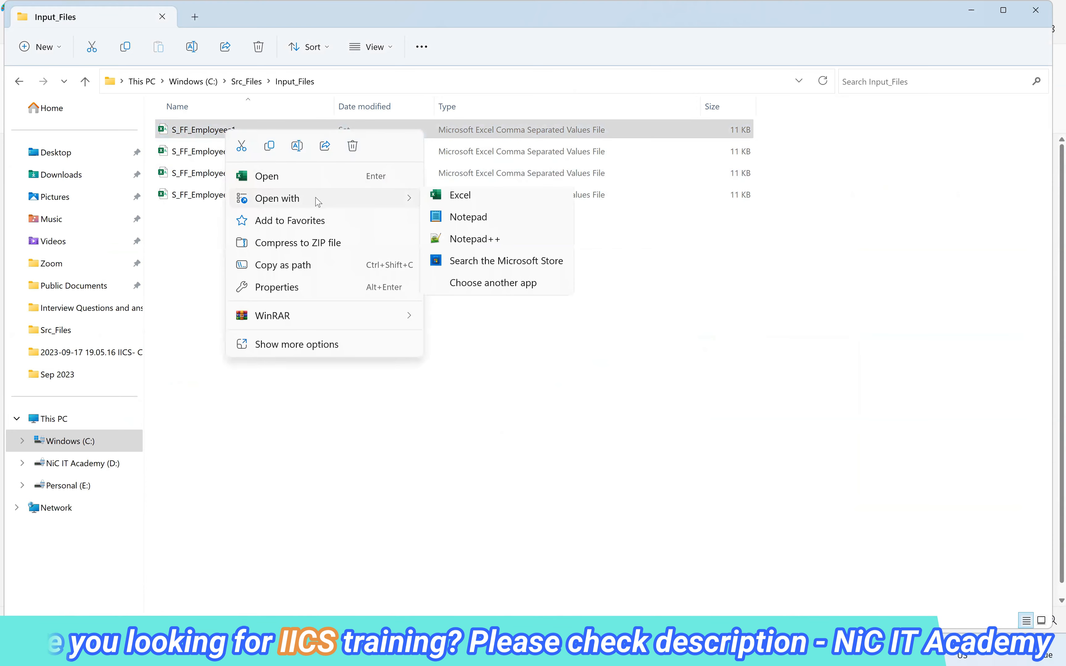
pyautogui.click(469, 239)
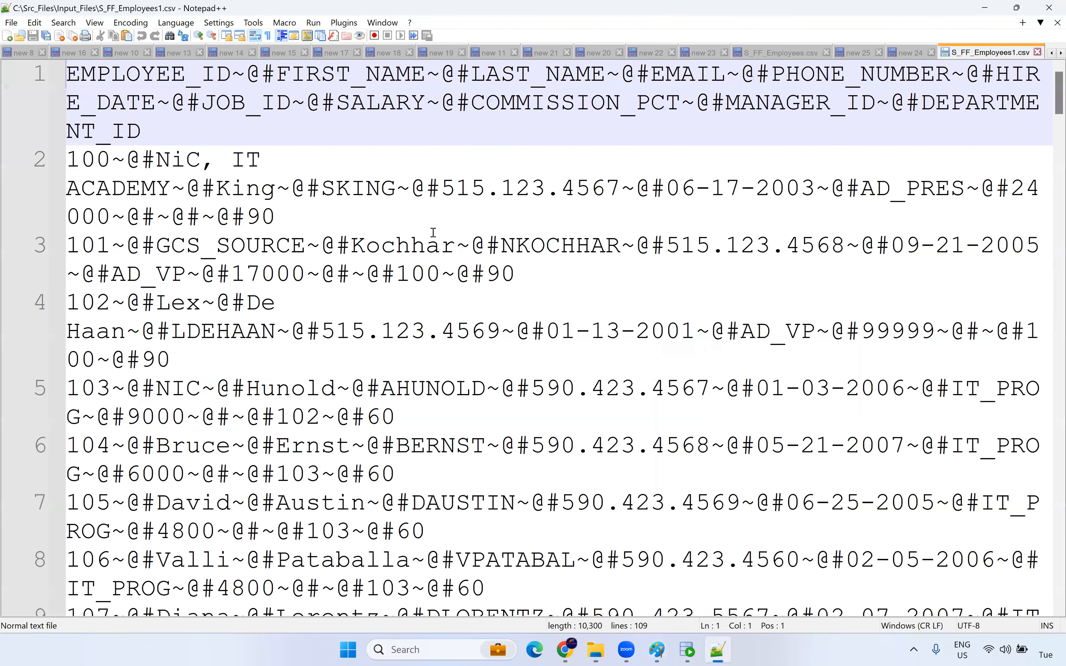
# - Shrink the text until each record fits on one line and highlight the ~@# delimiter after employee ID 100
pyautogui.keyDown('ctrl'); pyautogui.scroll(-5, 406, 229); pyautogui.keyUp('ctrl')
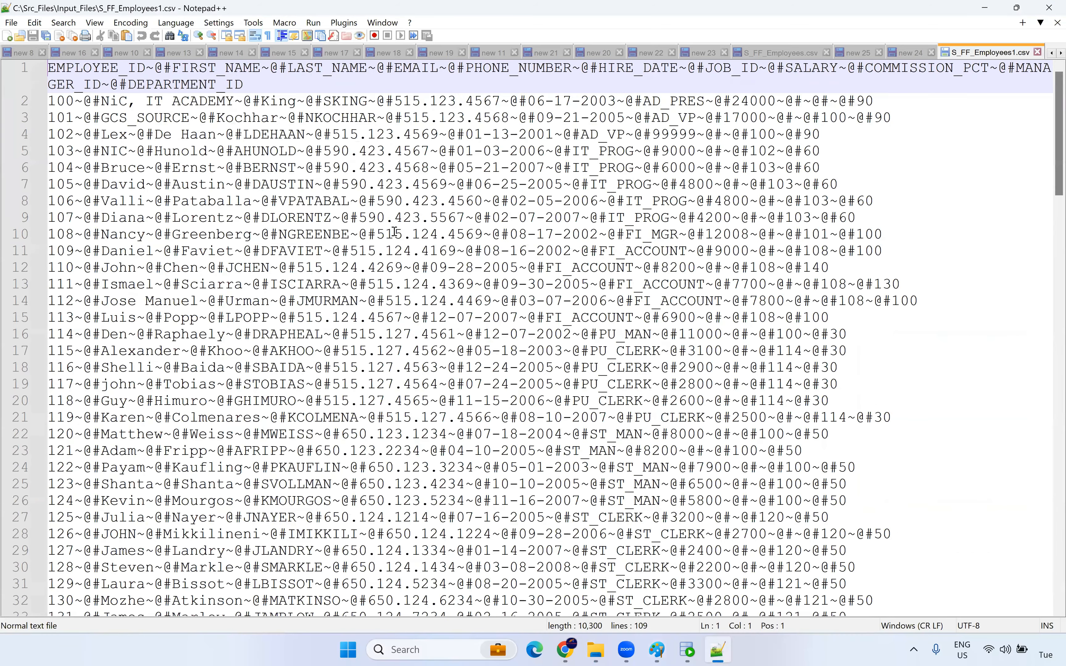
pyautogui.keyDown('ctrl'); pyautogui.scroll(-3, 85, 82); pyautogui.keyUp('ctrl')
pyautogui.click(85, 82)
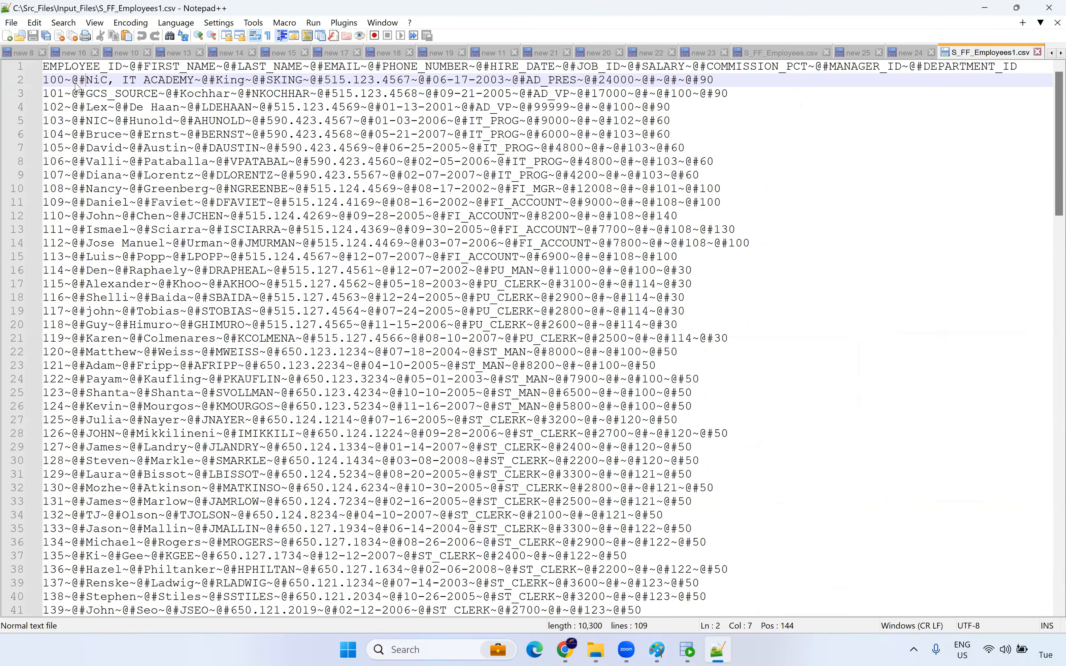
pyautogui.doubleClick(77, 85)
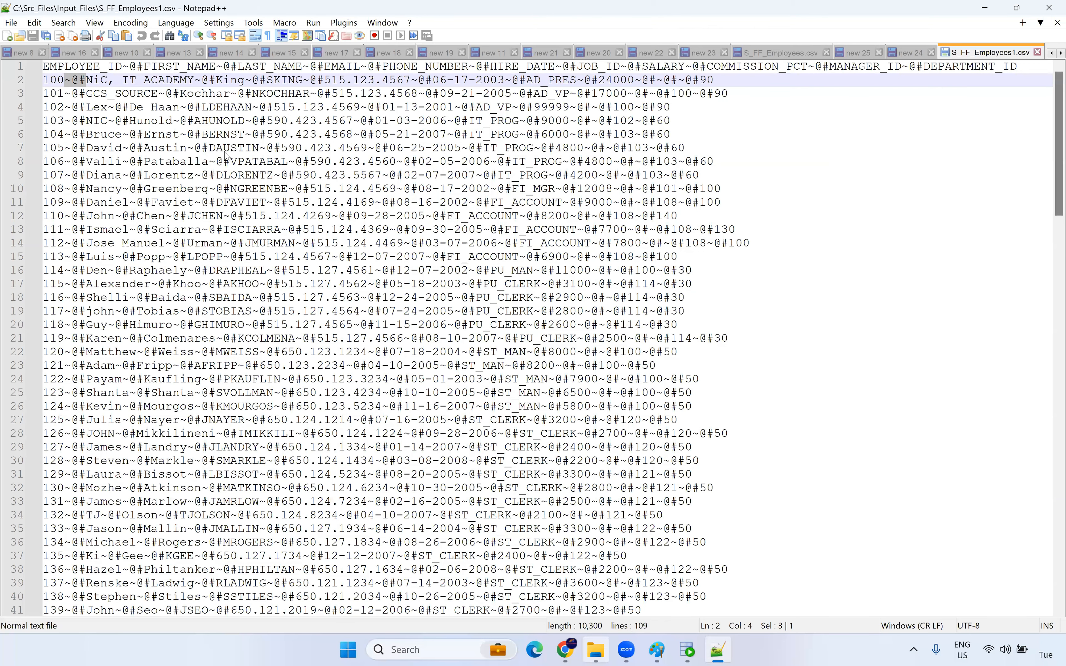
# - Switch to File Explorer, go back to the Src_Files folder and look through its Bkp folder for the config file
pyautogui.hotkey('alt', 'Tab')
pyautogui.click(246, 81)
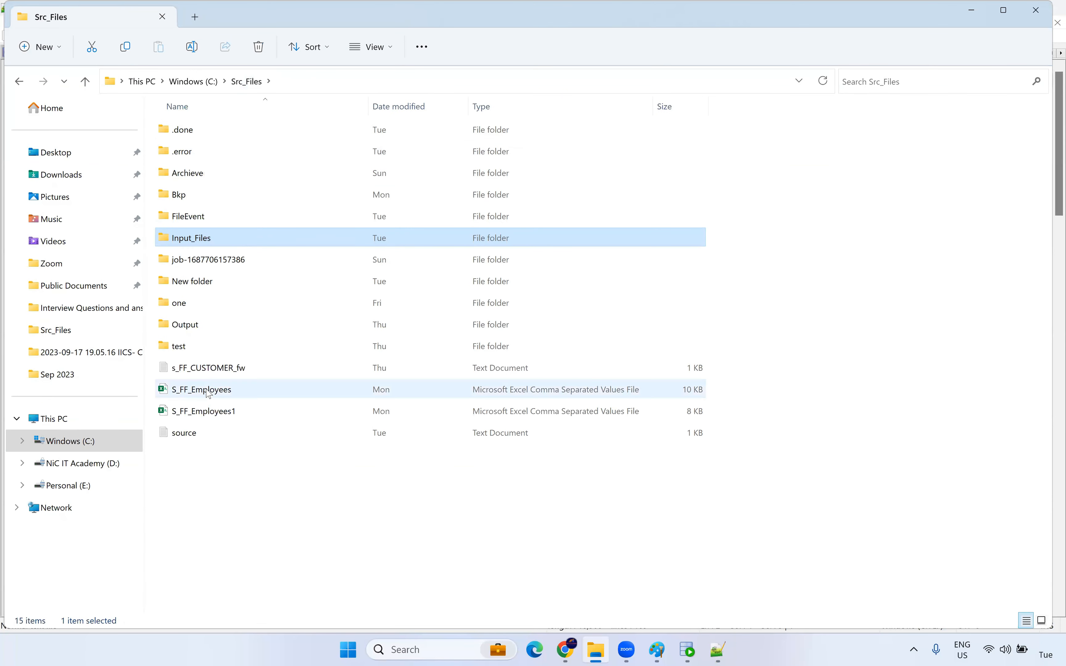
pyautogui.doubleClick(199, 197)
pyautogui.click(208, 199)
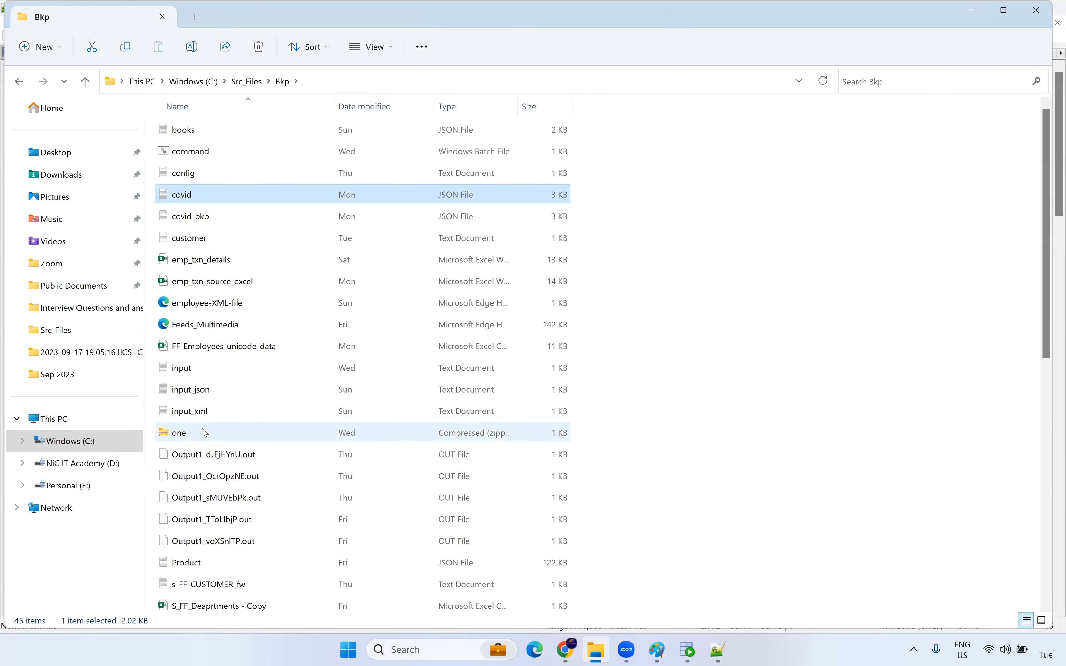
pyautogui.scroll(-7, 205, 432)
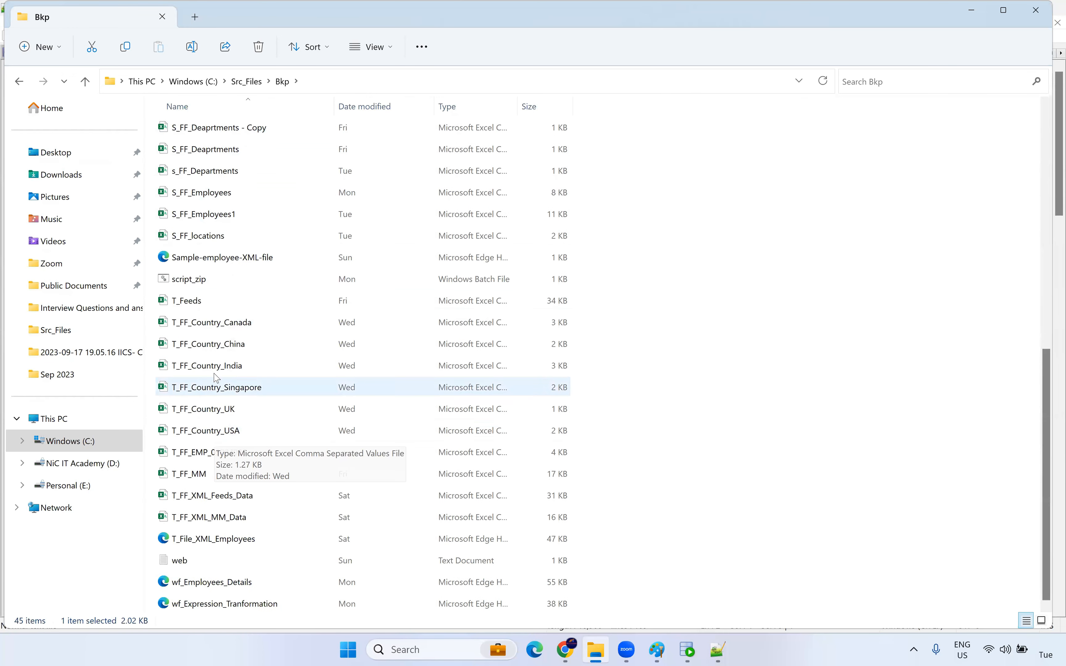
pyautogui.scroll(8, 214, 383)
# - Paste a copy of the config text document into the Src_Files folder and keep config as its name
pyautogui.click(247, 81)
pyautogui.click(180, 508)
pyautogui.hotkey('ctrl', 'v')
pyautogui.click(191, 369)
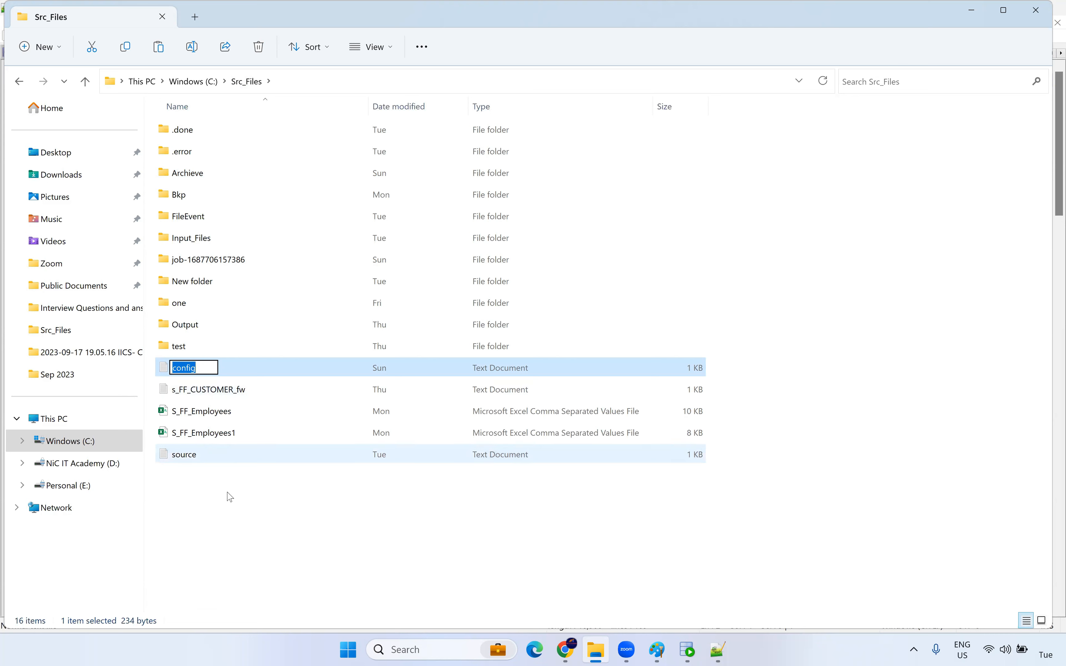
pyautogui.press('Return')
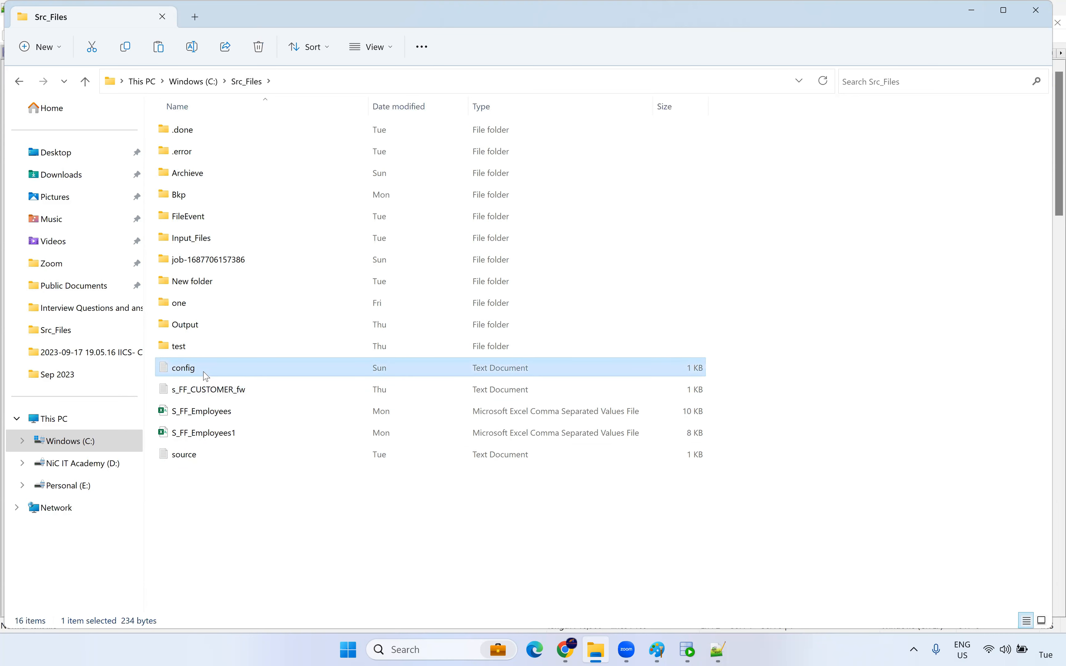
# - Open the config text document, enlarge its text and remove the S_FF_Employees_data.csv line from the list
pyautogui.doubleClick(198, 372)
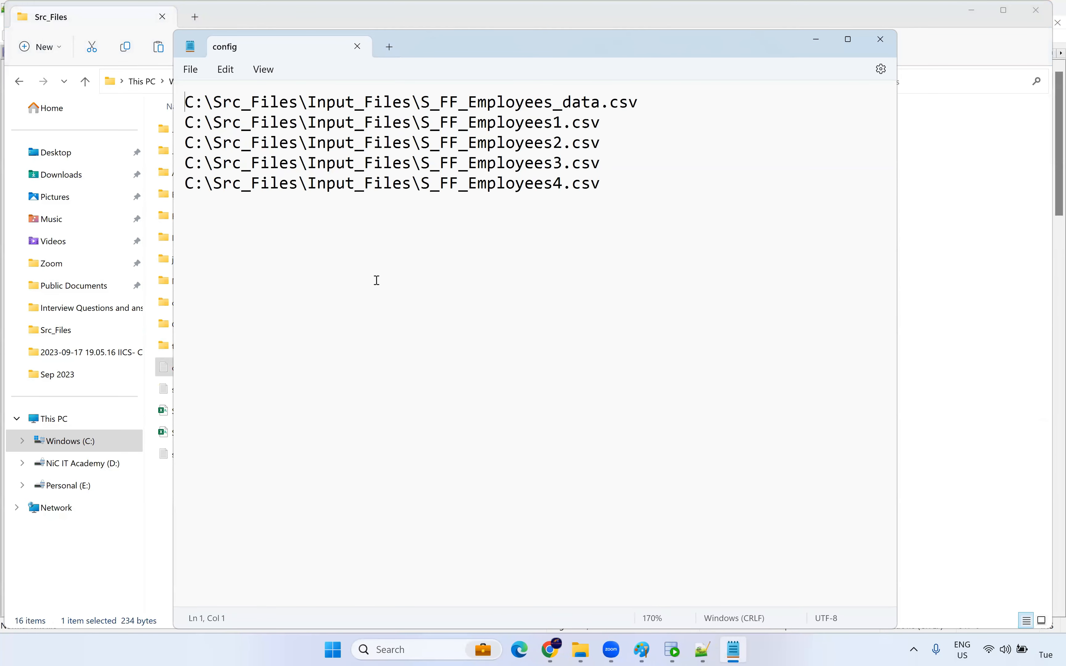
pyautogui.keyDown('ctrl'); pyautogui.scroll(3, 376, 281); pyautogui.keyUp('ctrl')
pyautogui.moveTo(718, 104); pyautogui.dragTo(187, 113)
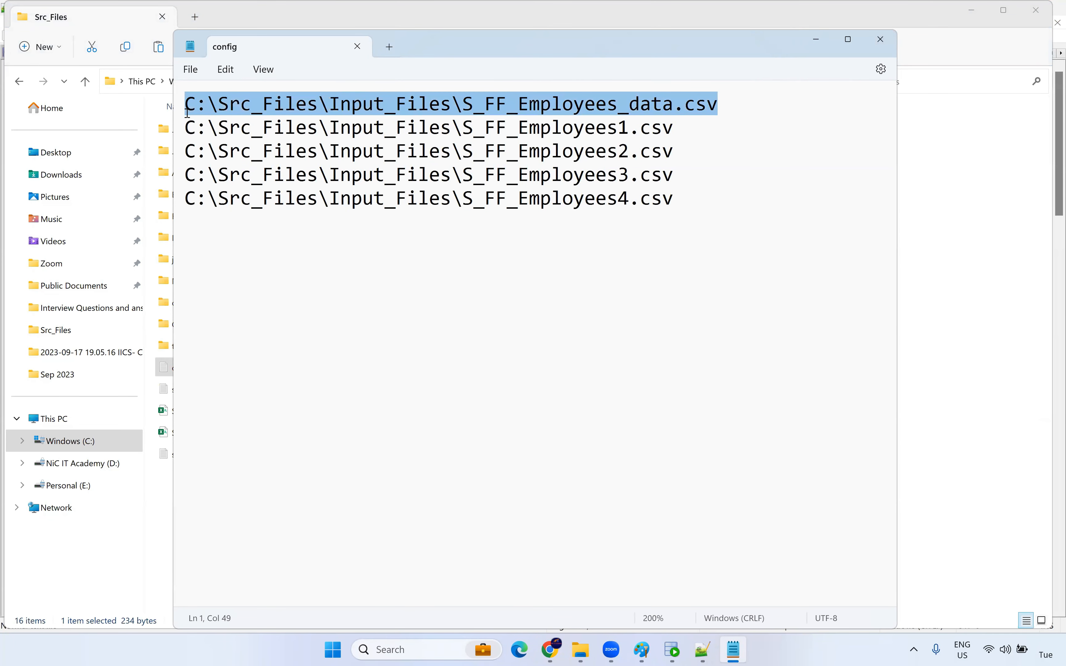
pyautogui.press('Delete')
pyautogui.press('Down')
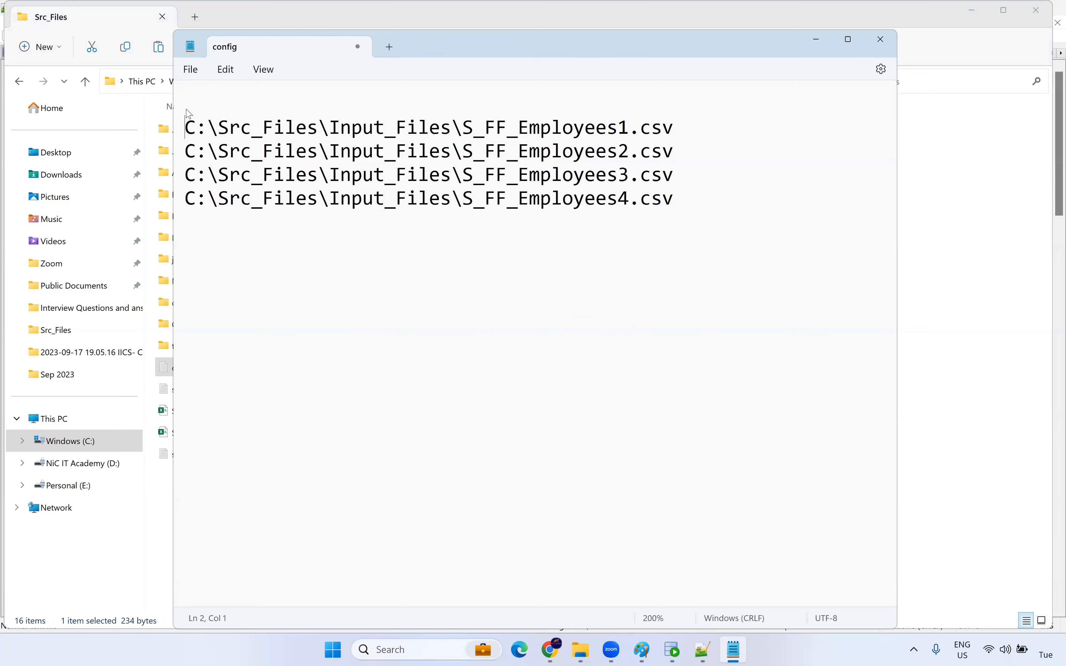
pyautogui.press('BackSpace')
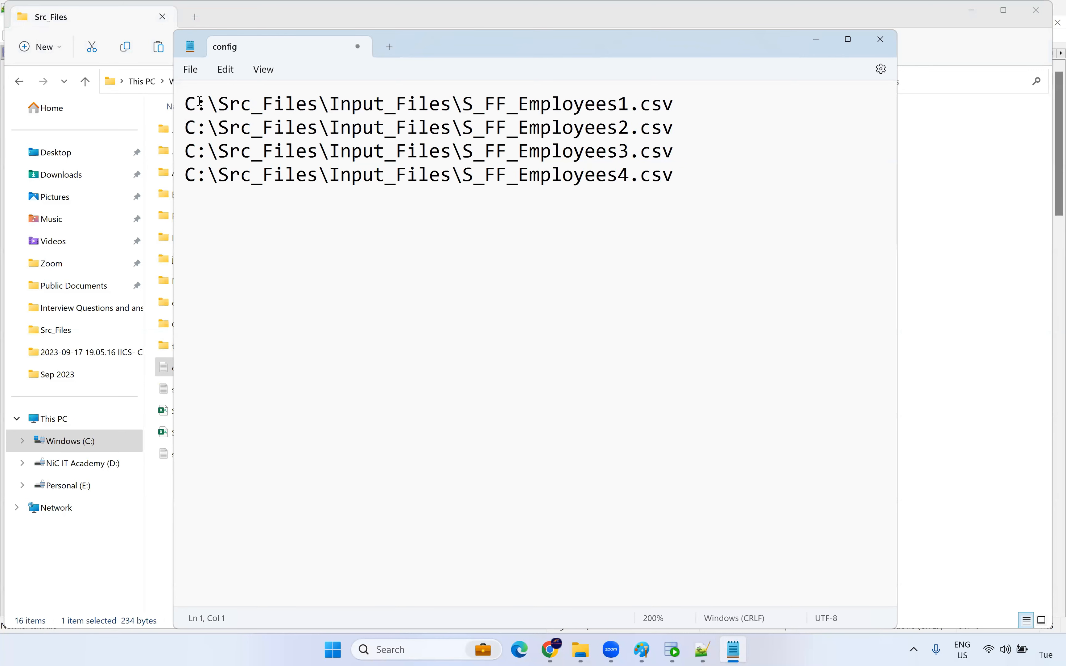
# - Highlight Src_Files in the first path, then delete and retype its underscore
pyautogui.moveTo(218, 106); pyautogui.dragTo(324, 107)
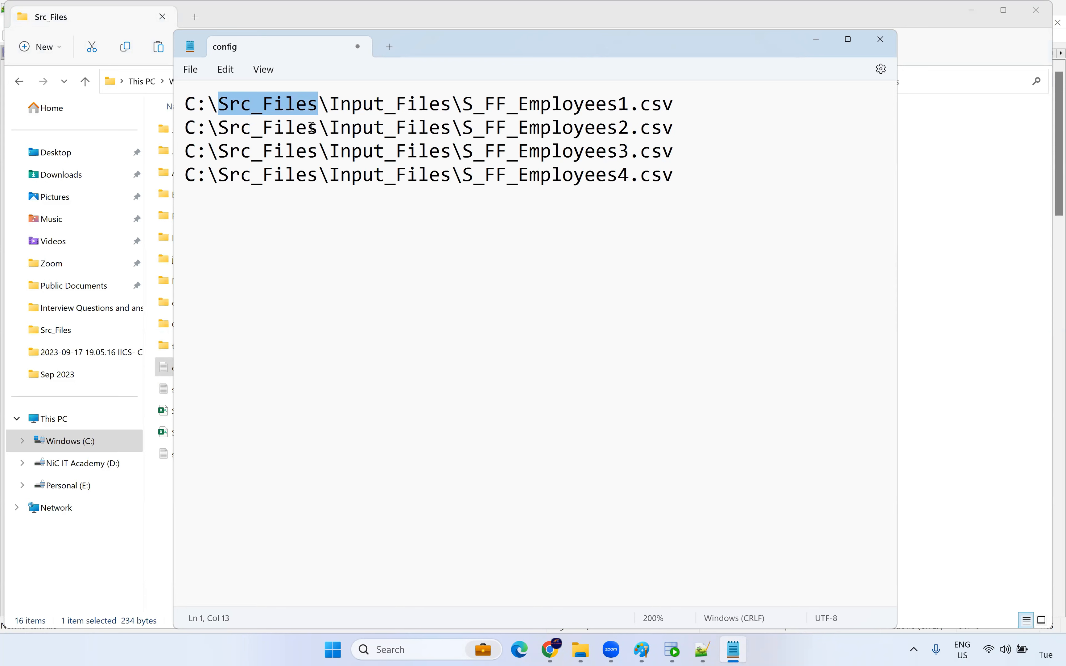
pyautogui.click(263, 113)
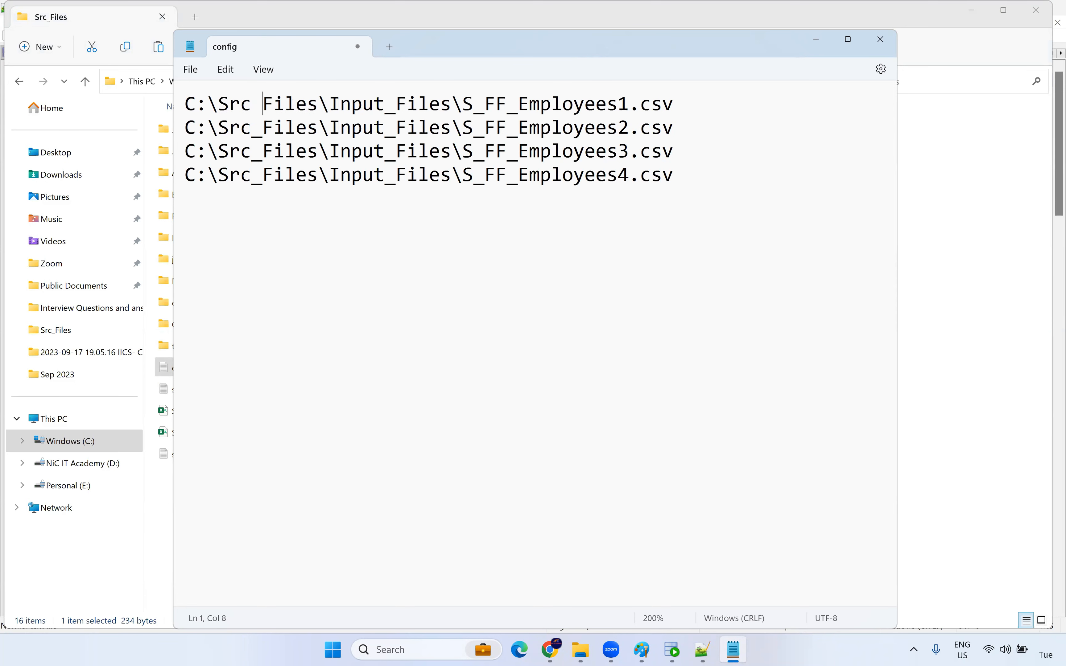
pyautogui.moveTo(317, 106); pyautogui.dragTo(221, 106)
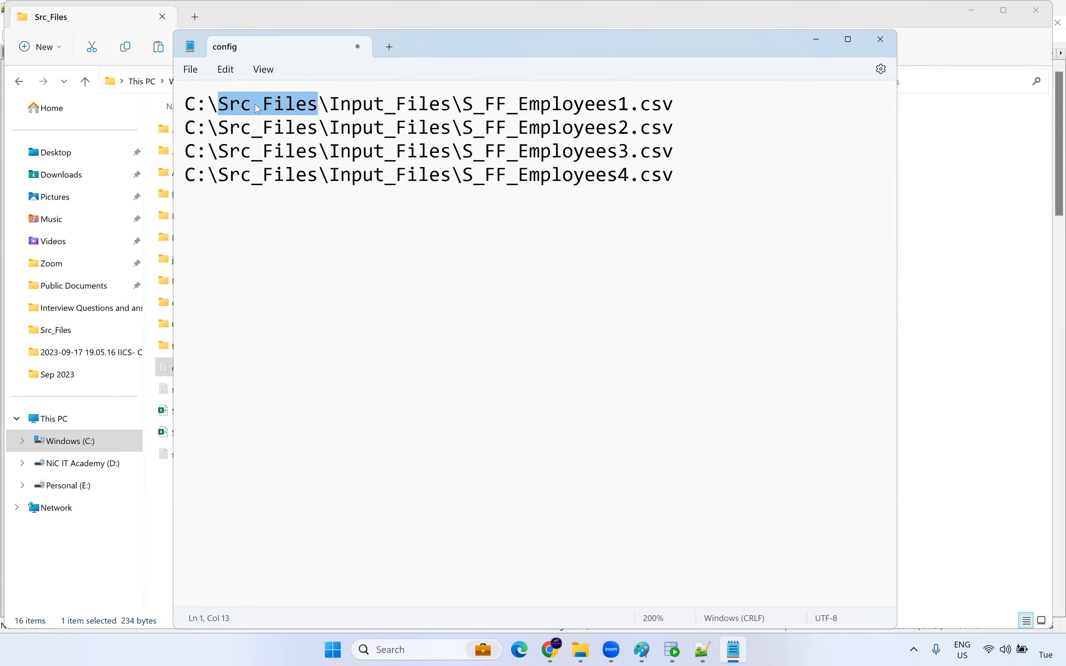
pyautogui.click(263, 105)
pyautogui.press('BackSpace')
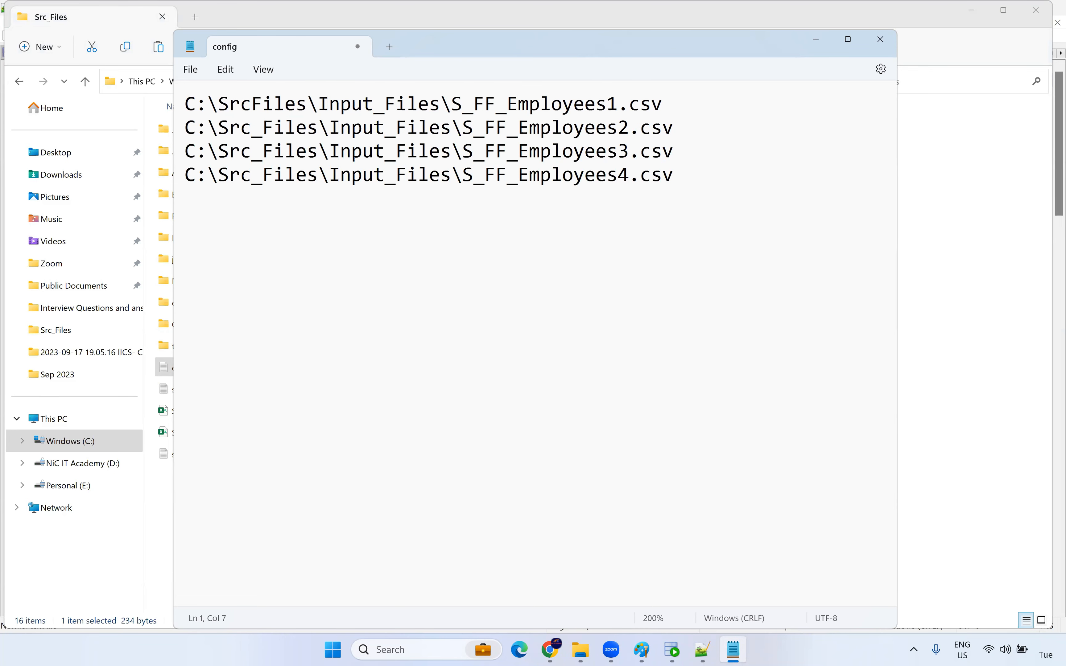
pyautogui.press('BackSpace')
pyautogui.write('_')
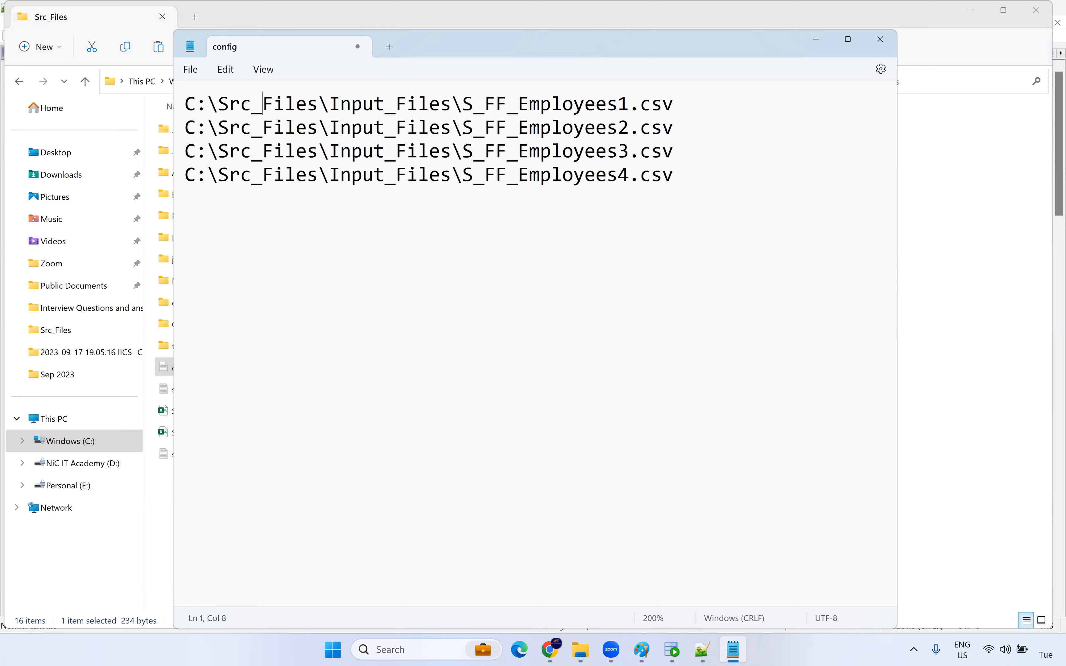
# - Remove the empty line after the S_FF_Employees4.csv path in the config list and save the file
pyautogui.moveTo(185, 104); pyautogui.dragTo(451, 105)
pyautogui.moveTo(675, 106); pyautogui.dragTo(176, 104)
pyautogui.click(367, 245)
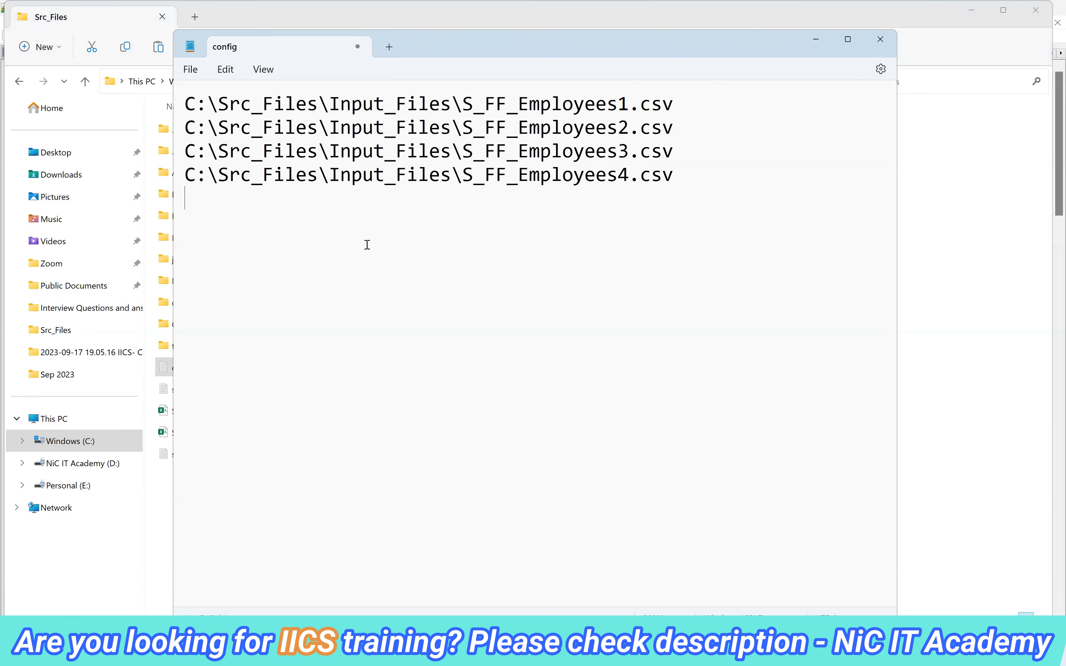
pyautogui.press('BackSpace')
pyautogui.moveTo(662, 168); pyautogui.dragTo(191, 106)
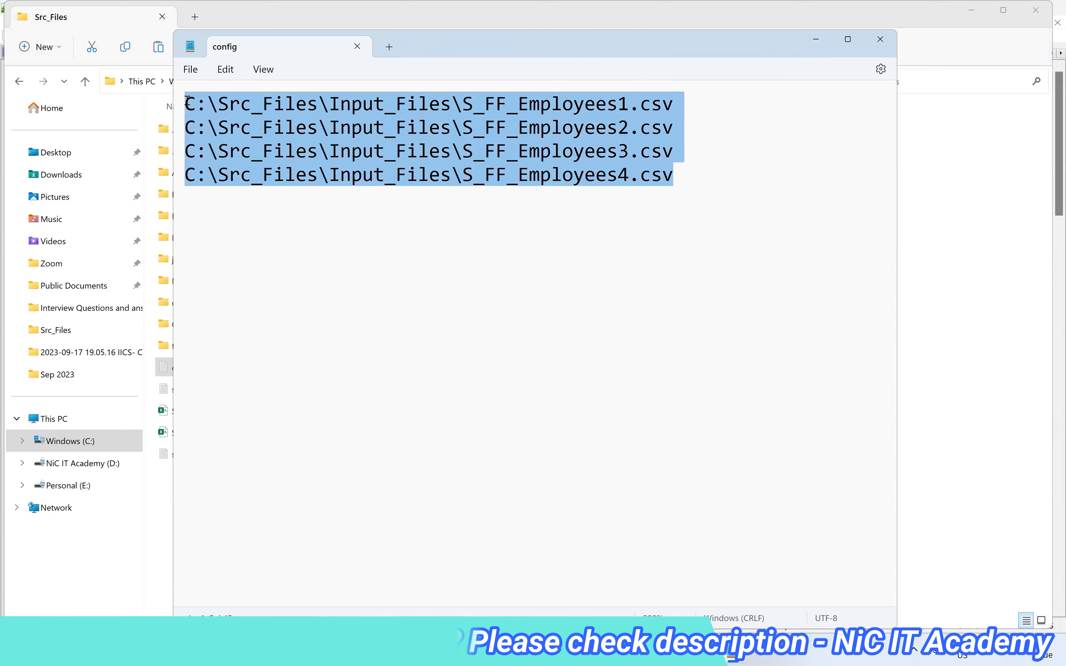
# - Highlight the folder part of the fourth path and the whole list of paths, and close the config file
pyautogui.moveTo(450, 175); pyautogui.dragTo(140, 177)
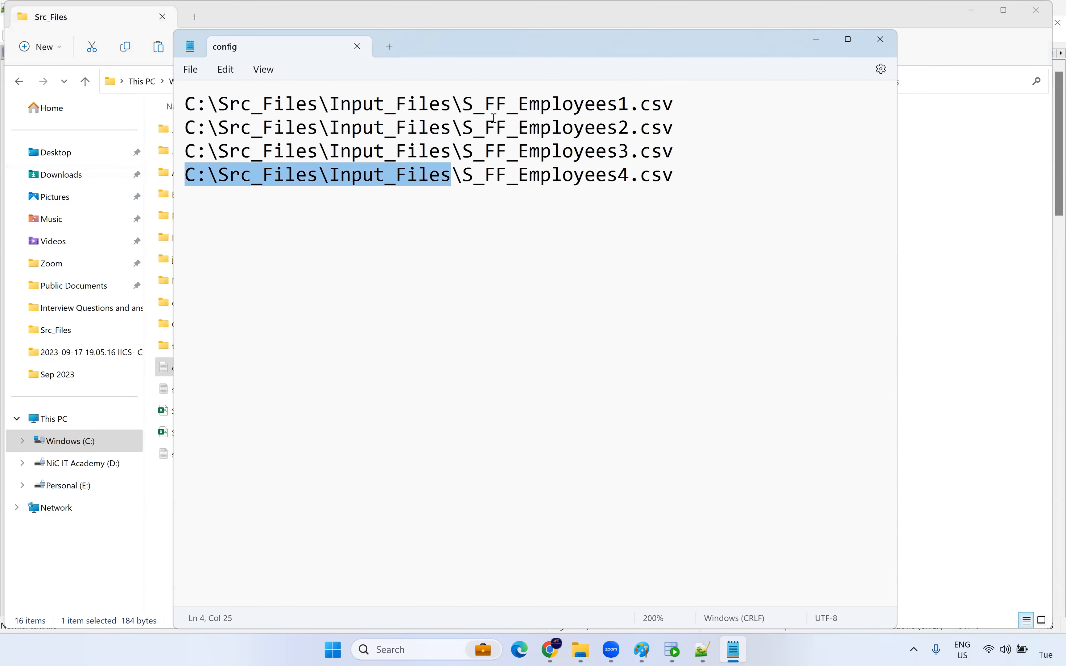
pyautogui.moveTo(689, 174); pyautogui.dragTo(184, 105)
pyautogui.click(880, 39)
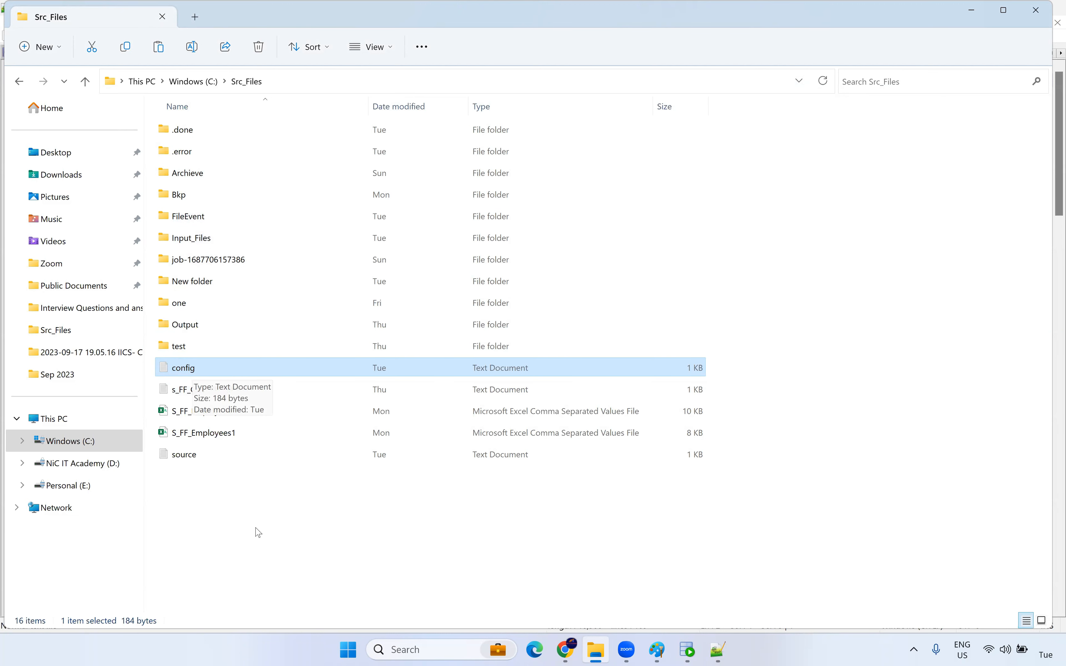
pyautogui.click(271, 533)
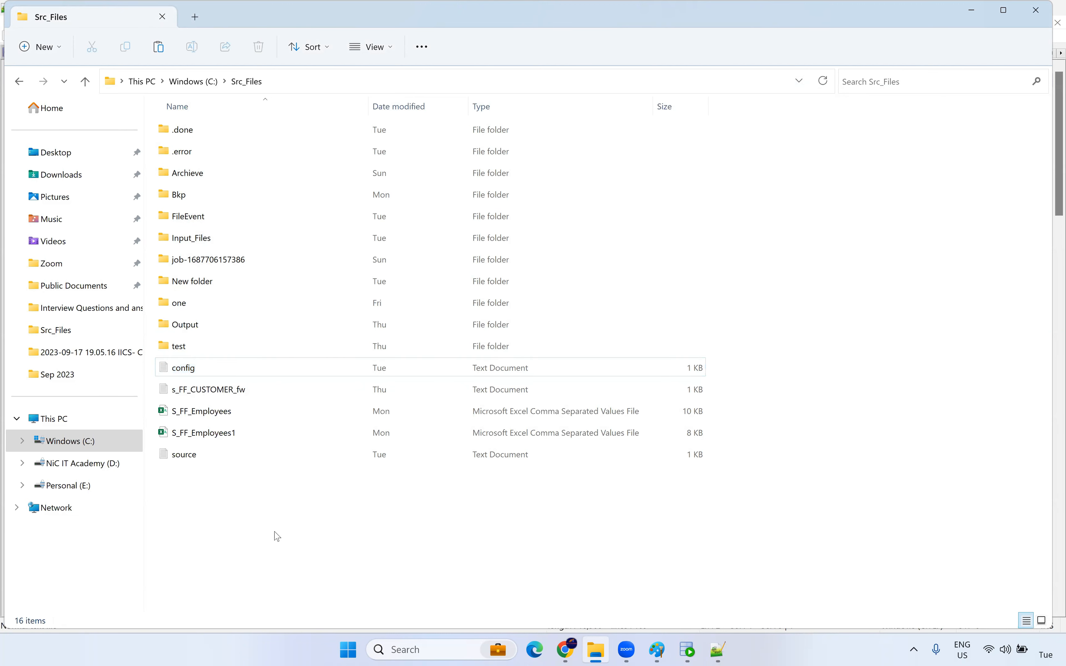
# - Switch to Informatica Data Integration in Chrome and create a new mapping asset
pyautogui.click(561, 653)
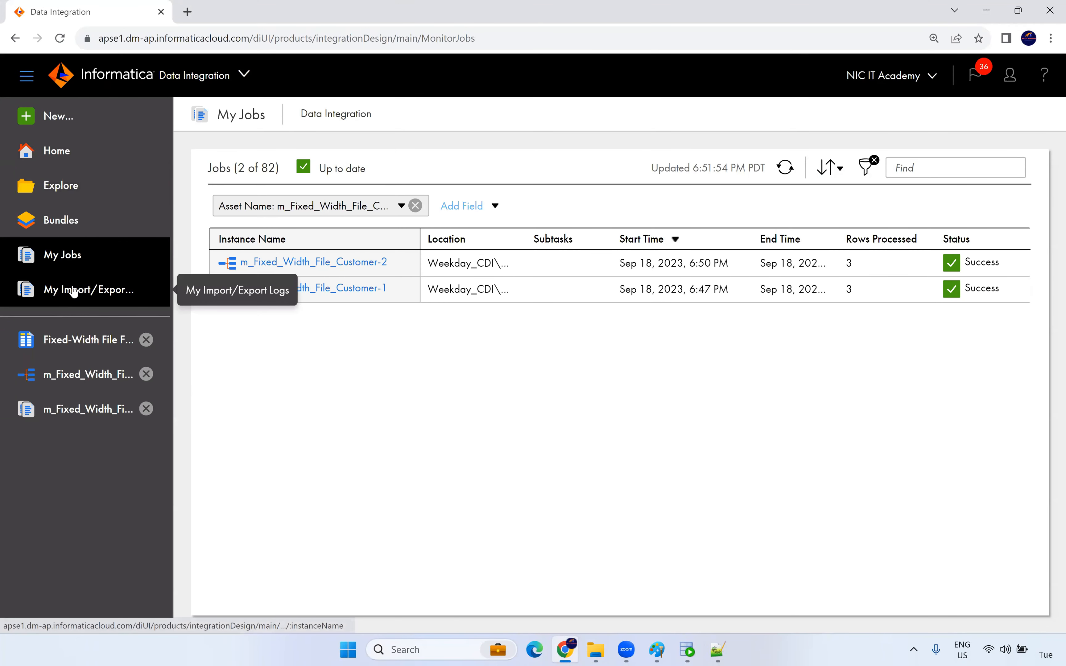
pyautogui.click(66, 116)
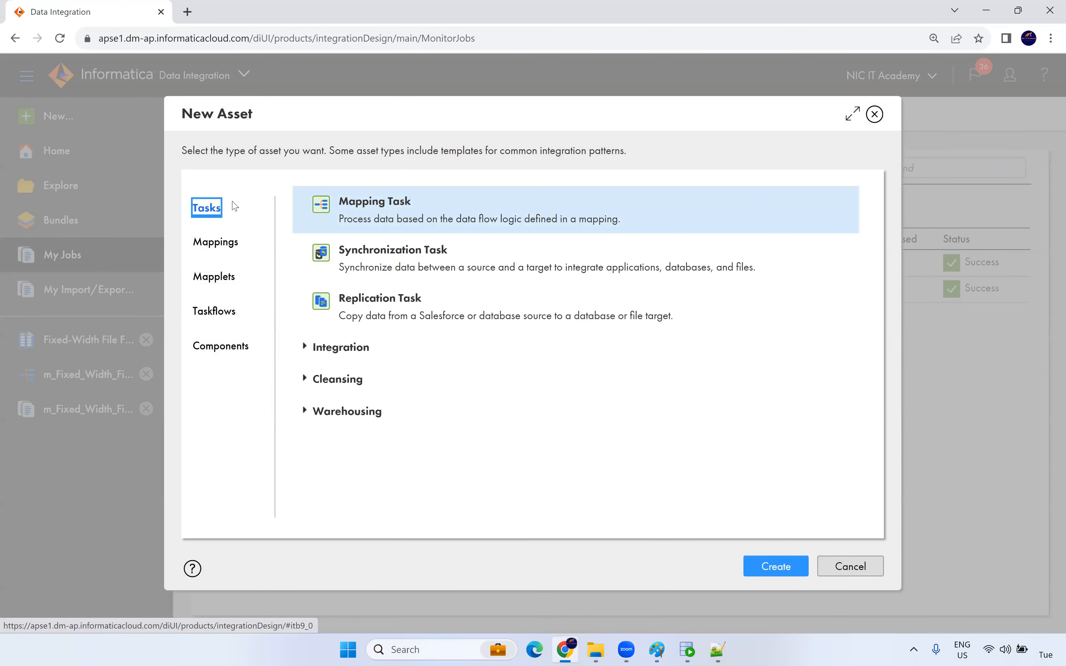
pyautogui.click(218, 241)
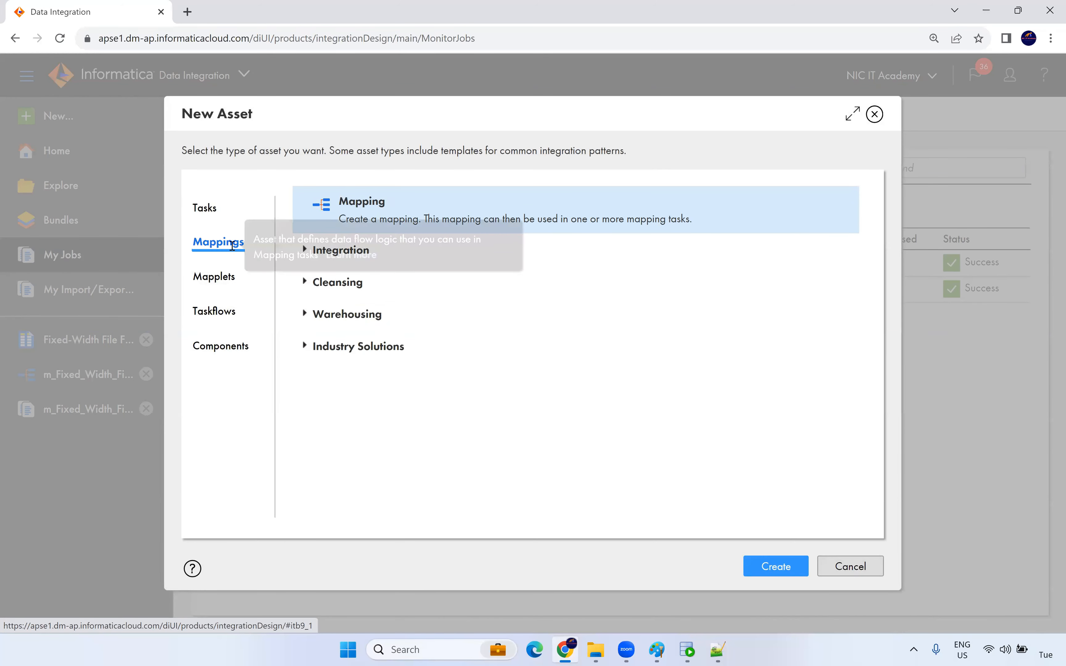
pyautogui.moveTo(340, 203); pyautogui.dragTo(386, 203)
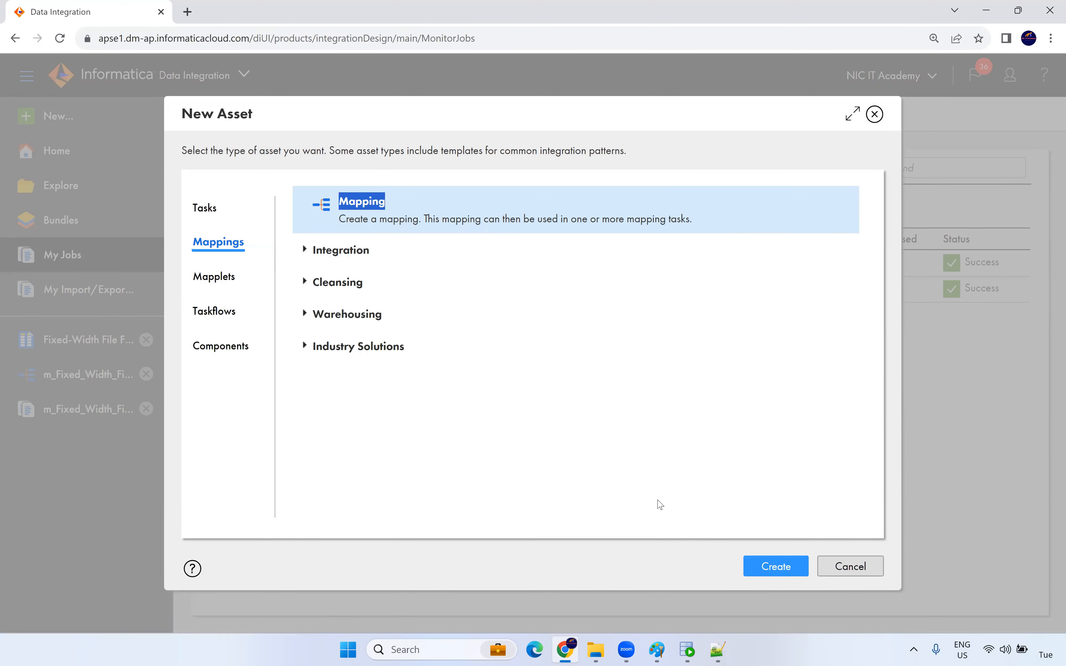
pyautogui.click(776, 566)
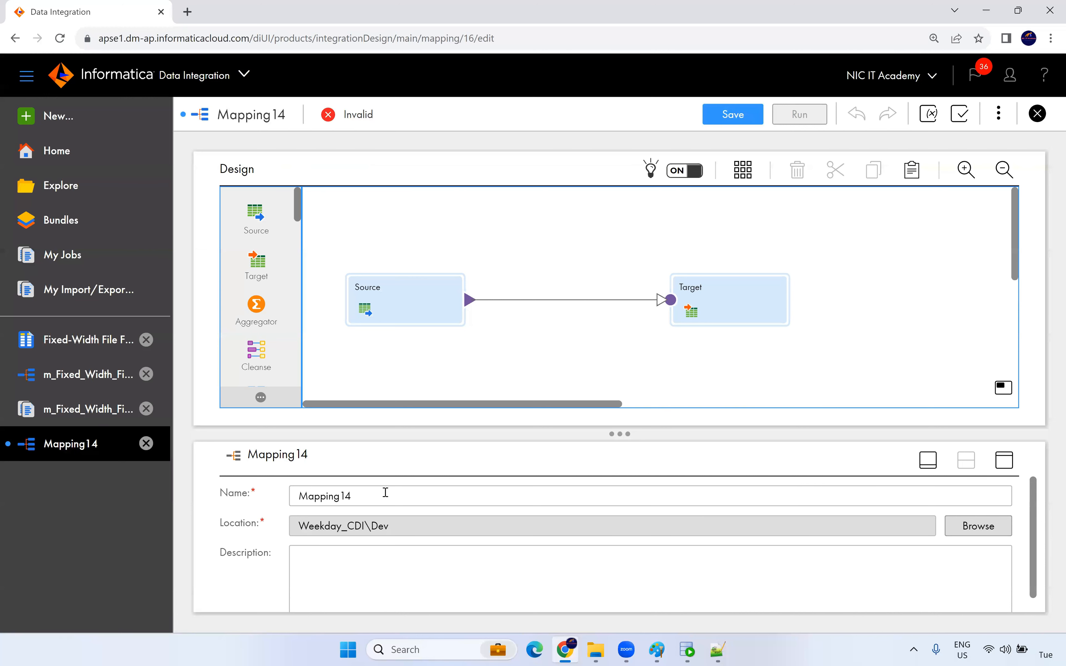
# - Name the new mapping m_File_List_Employees_Data
pyautogui.doubleClick(387, 494)
pyautogui.write('m_File_Lis')
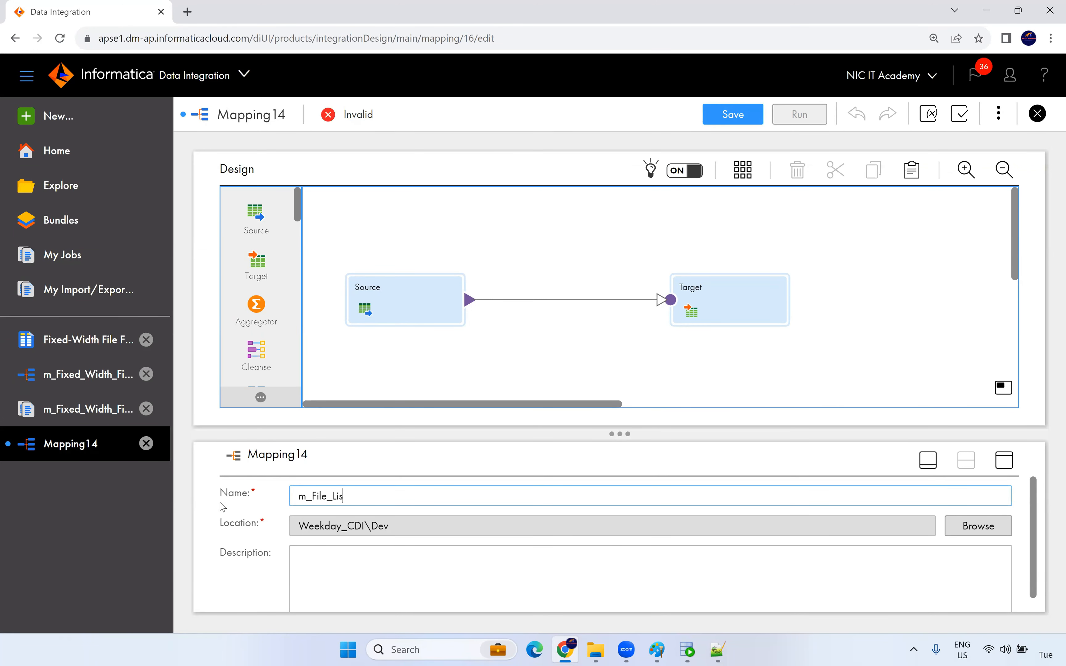
pyautogui.write('t_Employees_Data')
# - Maximize the Source transformation's properties and set its connection to S_FF_Connection_mm-dd-yyyy (Flat File)
pyautogui.click(429, 293)
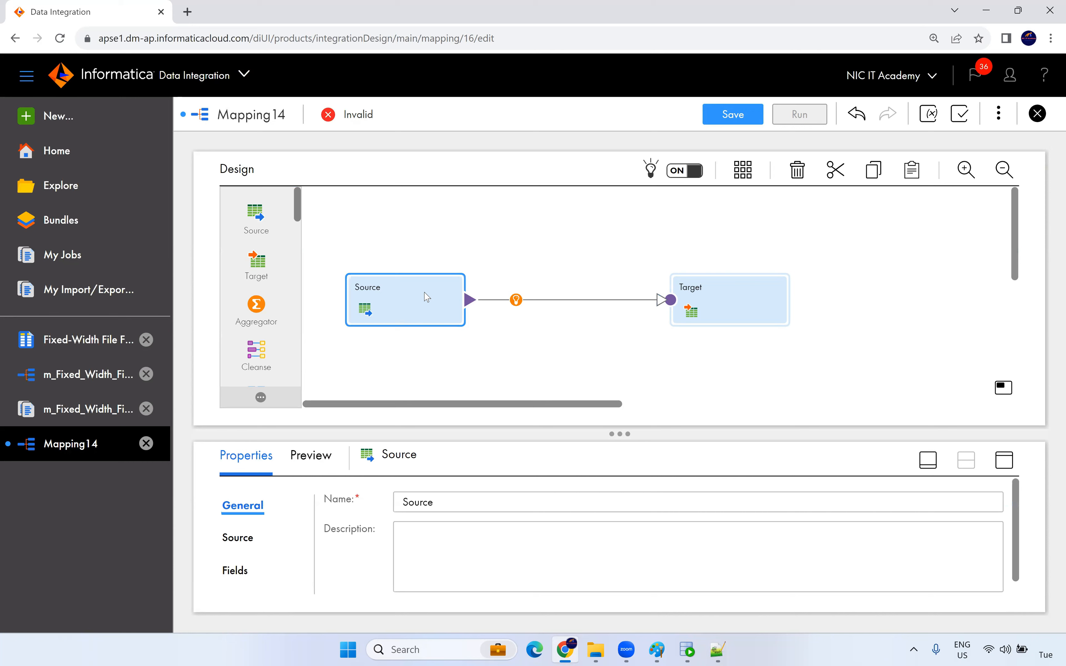
pyautogui.click(1004, 461)
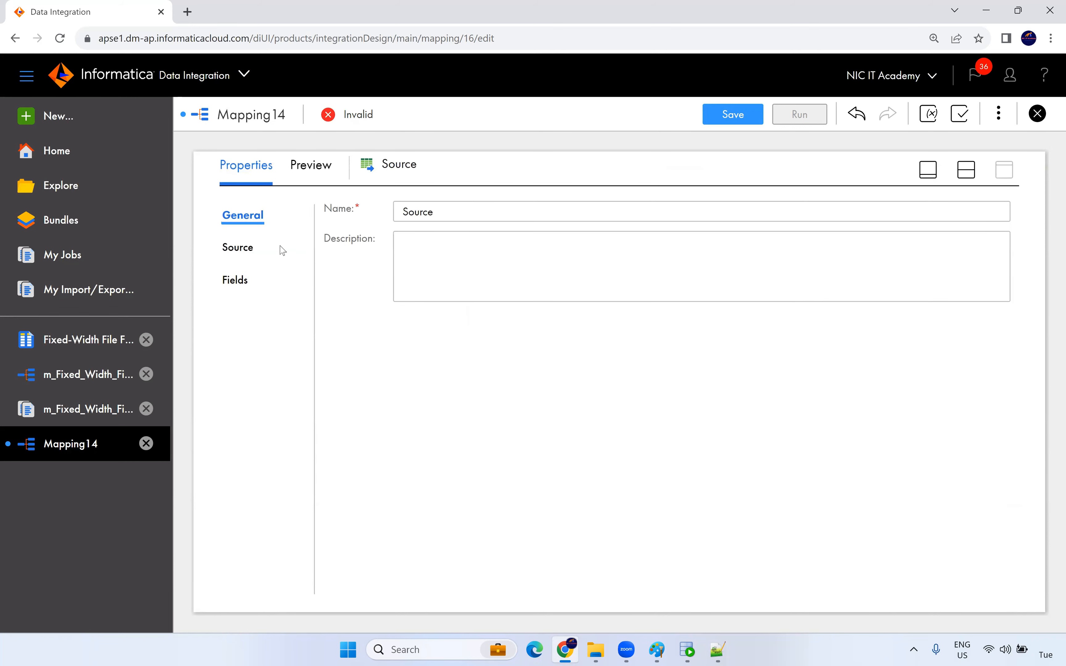
pyautogui.click(259, 250)
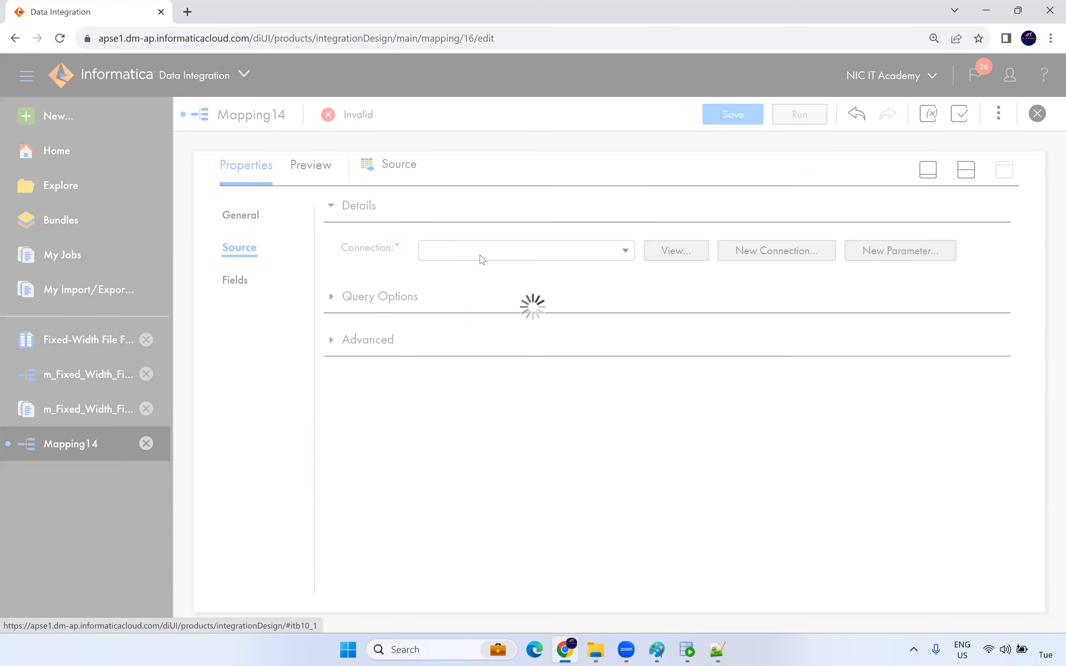
pyautogui.click(480, 253)
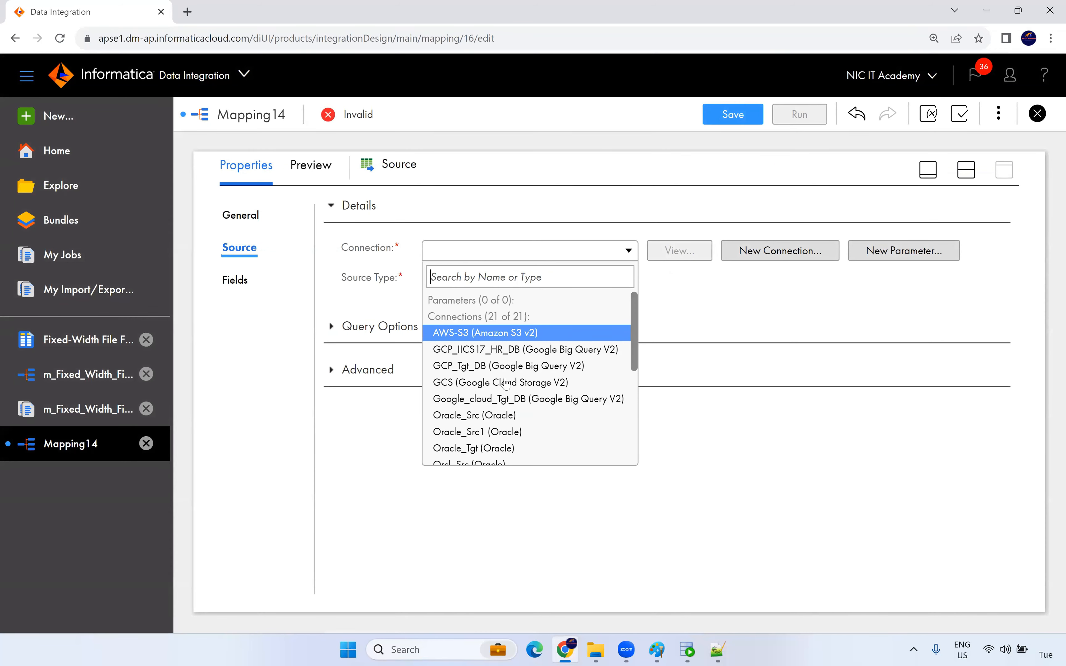
pyautogui.scroll(-2, 521, 406)
pyautogui.scroll(-4, 523, 407)
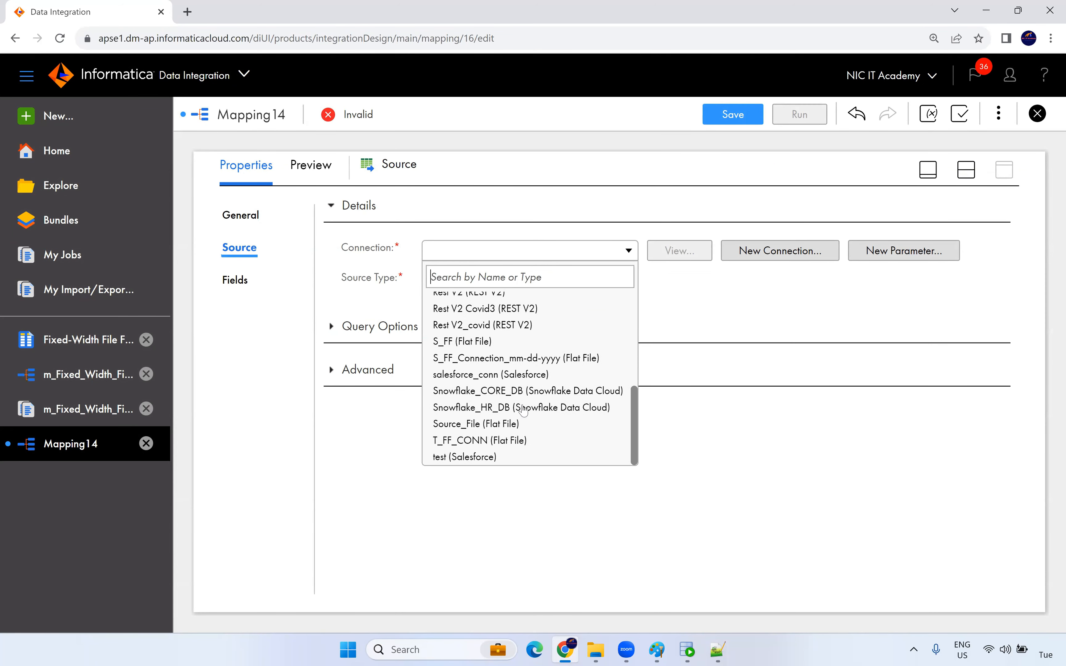
pyautogui.click(558, 360)
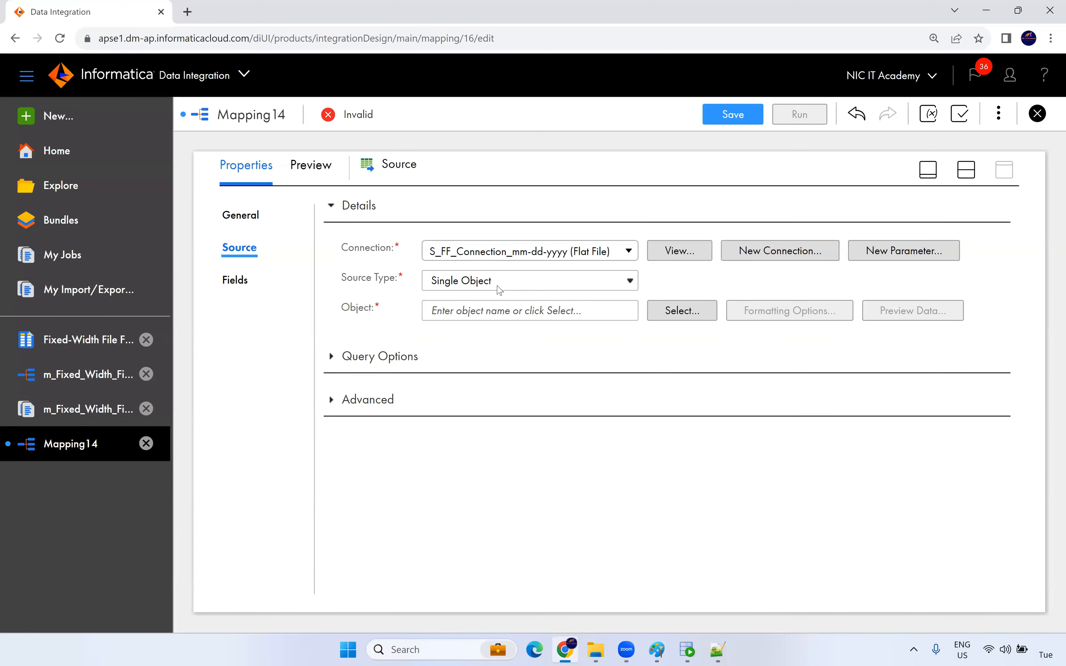
# - Set the source type to File List and select config.txt as the source object
pyautogui.moveTo(344, 282); pyautogui.dragTo(402, 282)
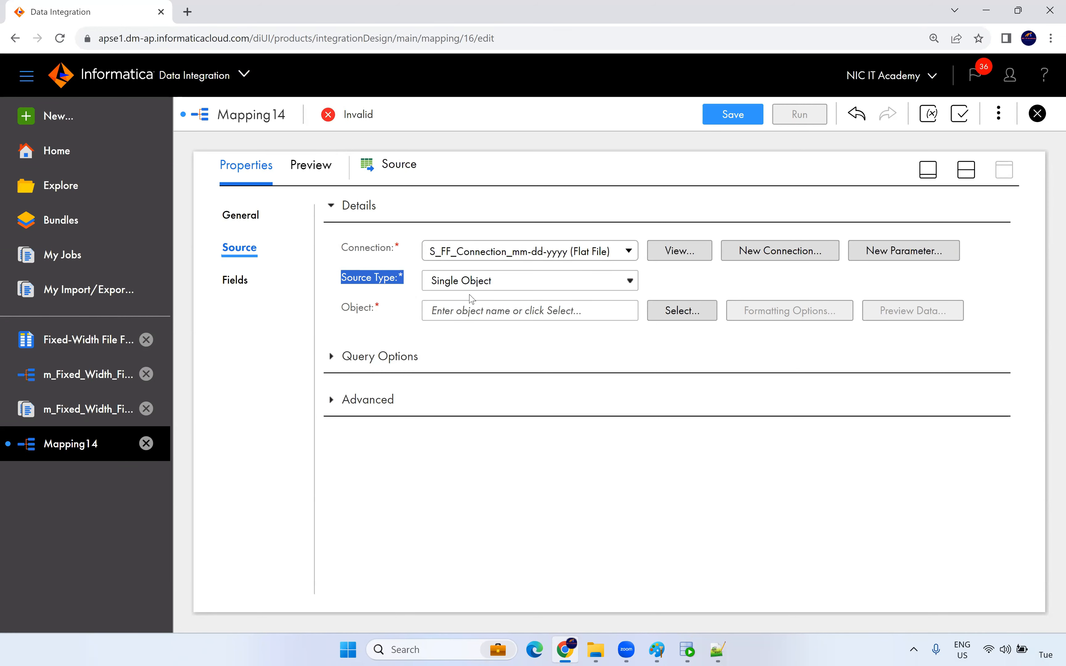
pyautogui.click(487, 281)
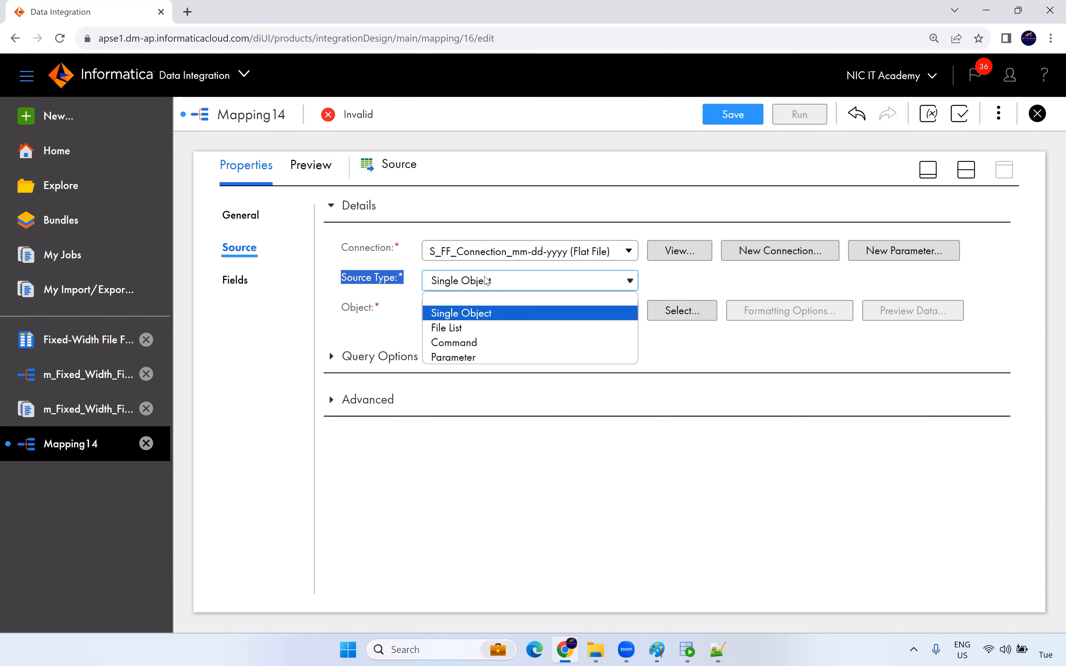
pyautogui.click(452, 328)
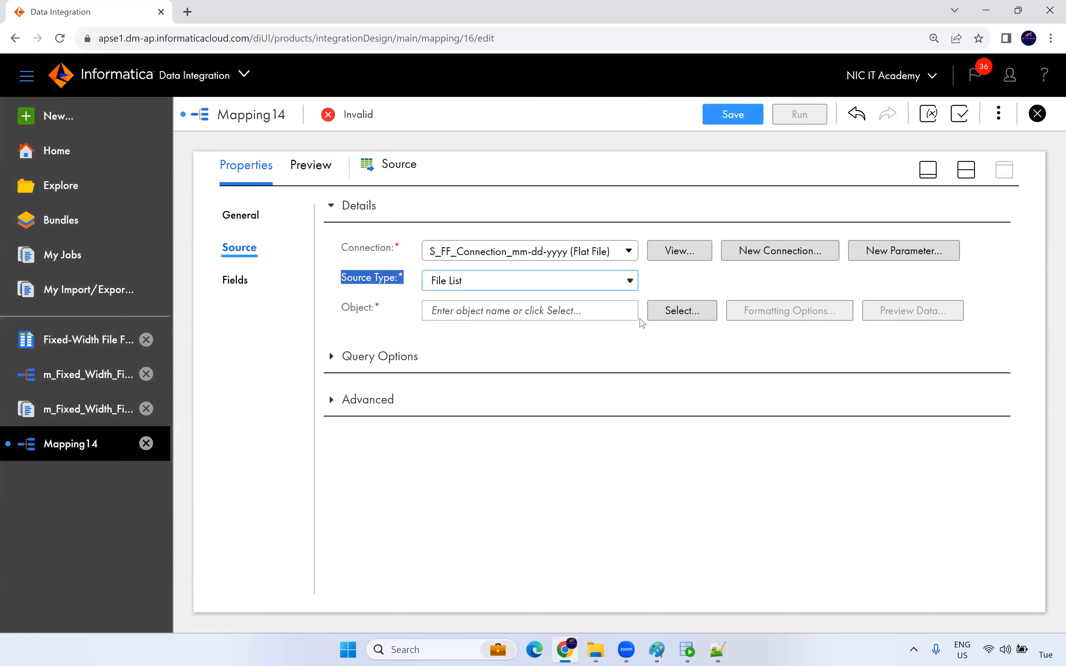
pyautogui.click(674, 309)
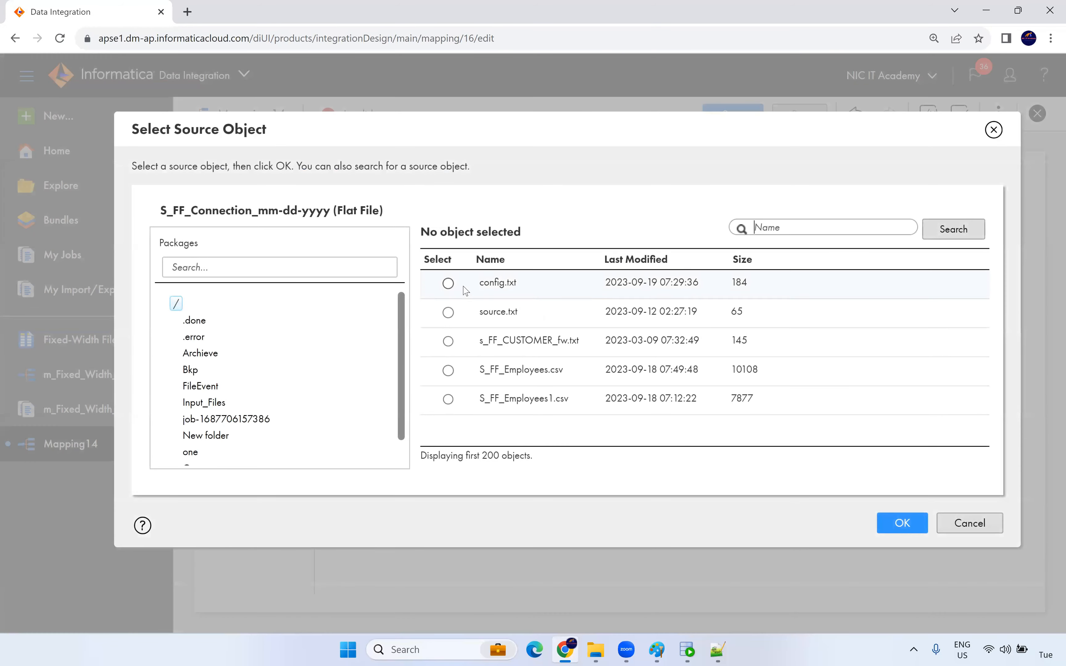
pyautogui.click(465, 289)
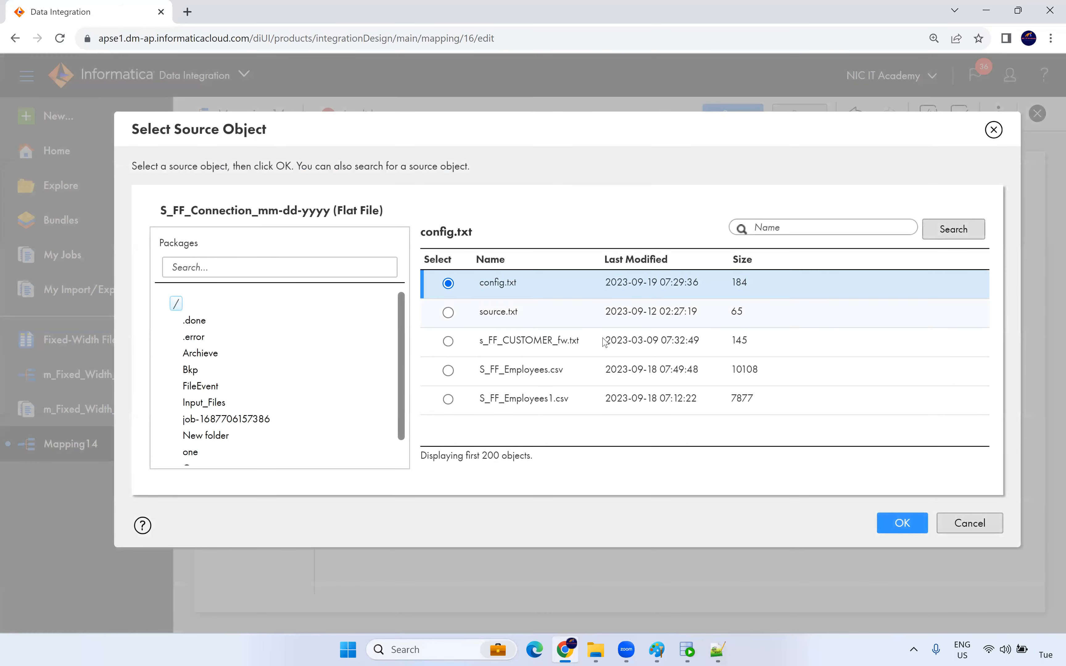
pyautogui.click(894, 525)
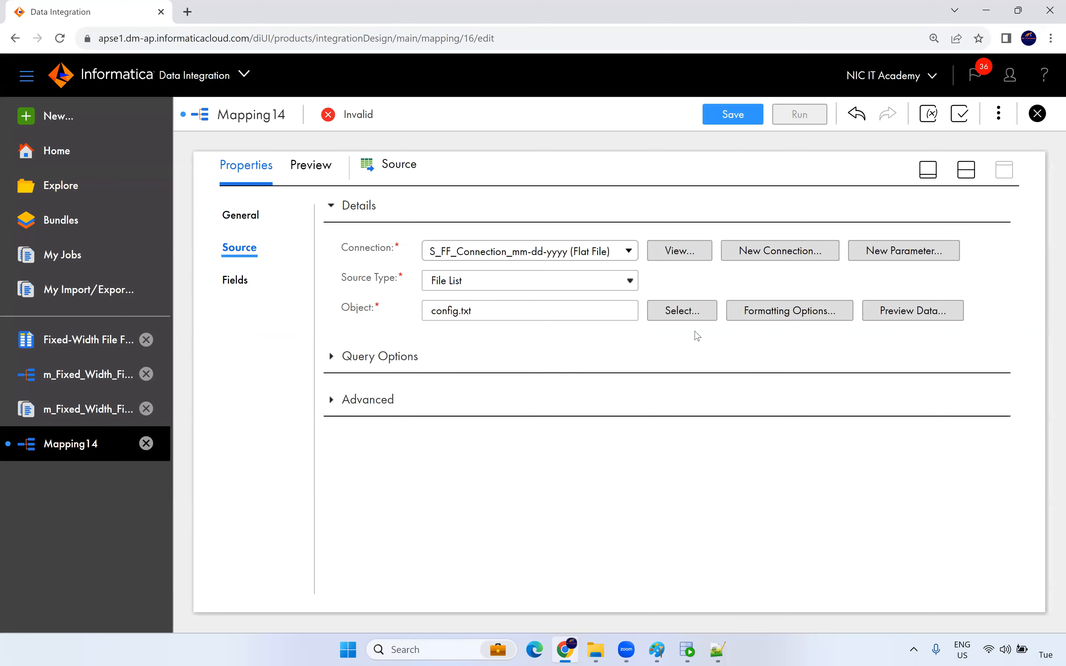
# - In the formatting options of config.txt, choose Other as delimiter and enter ~@#, checking it against the employee data in Notepad++
pyautogui.click(787, 311)
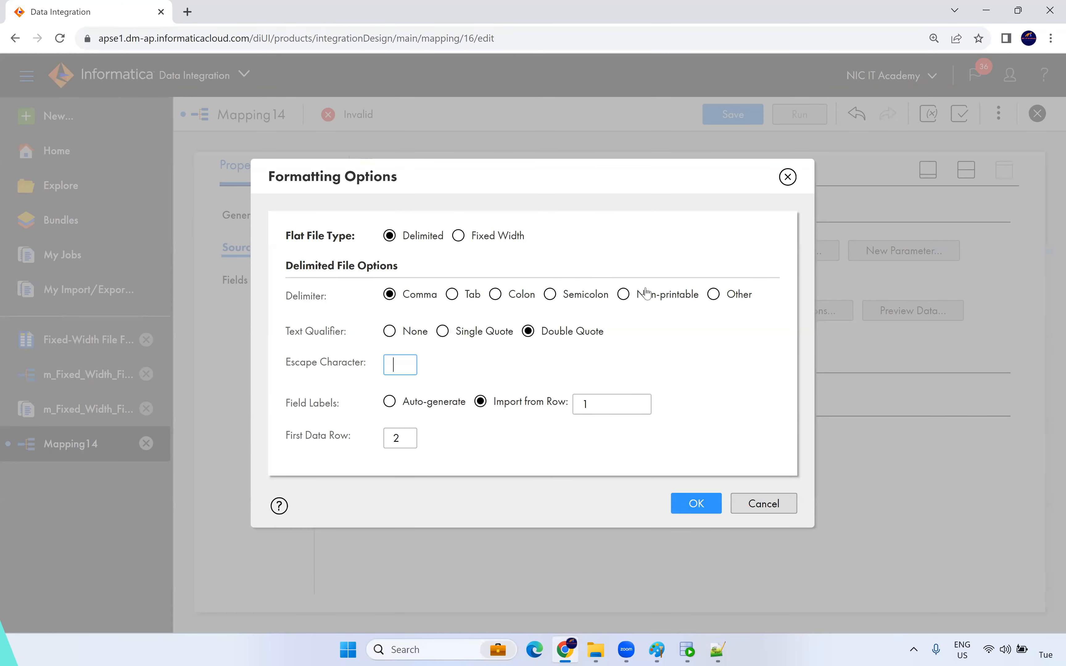
pyautogui.click(713, 294)
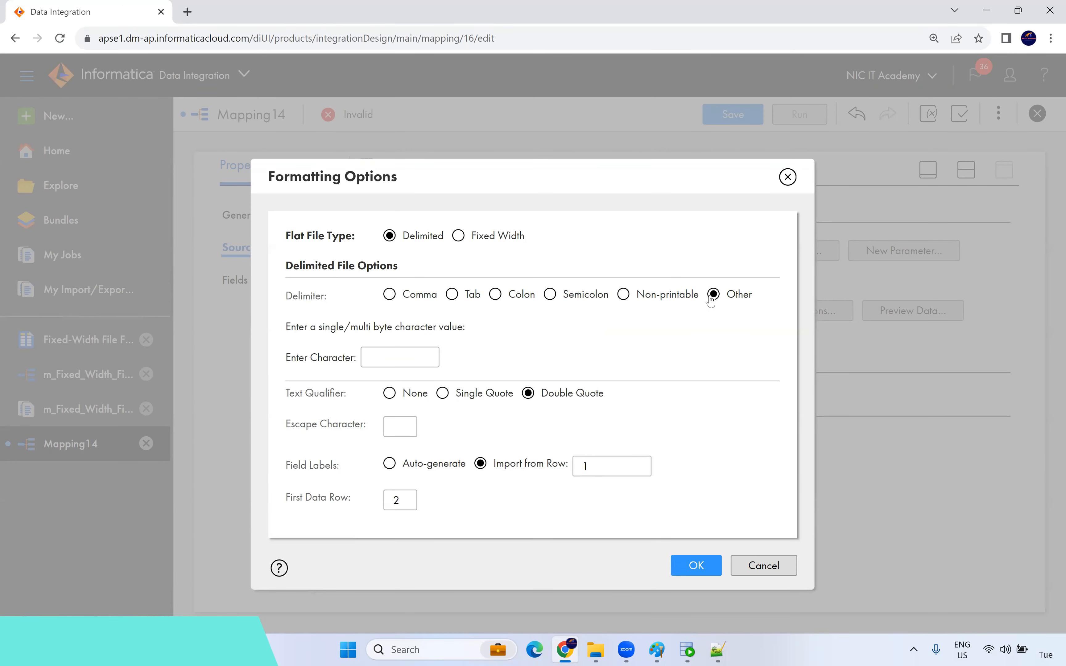
pyautogui.click(716, 650)
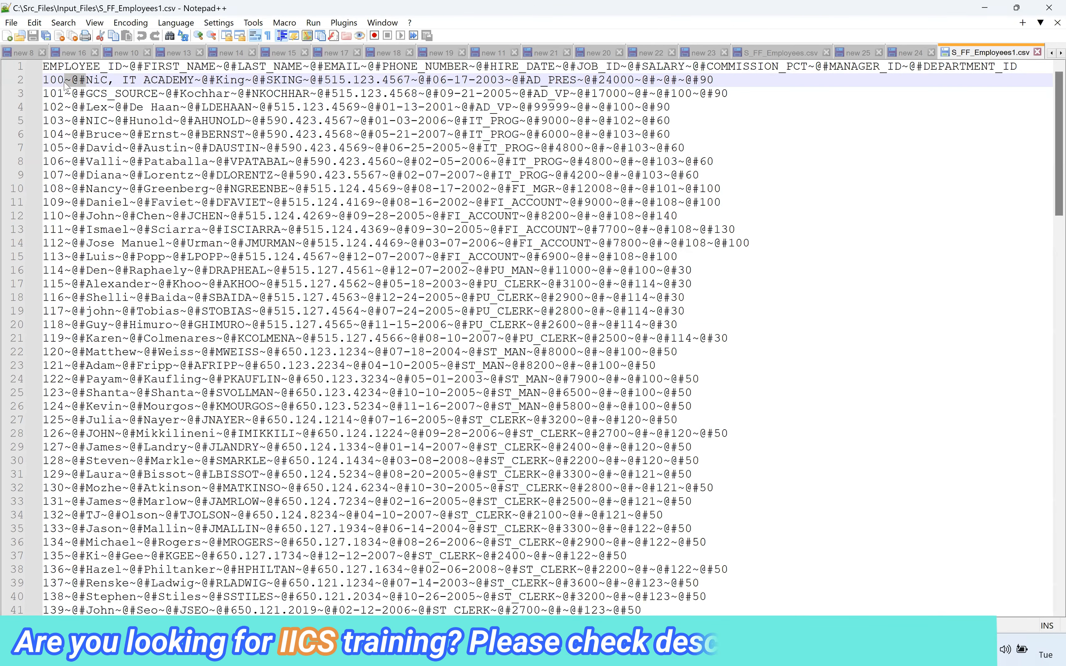
pyautogui.click(656, 650)
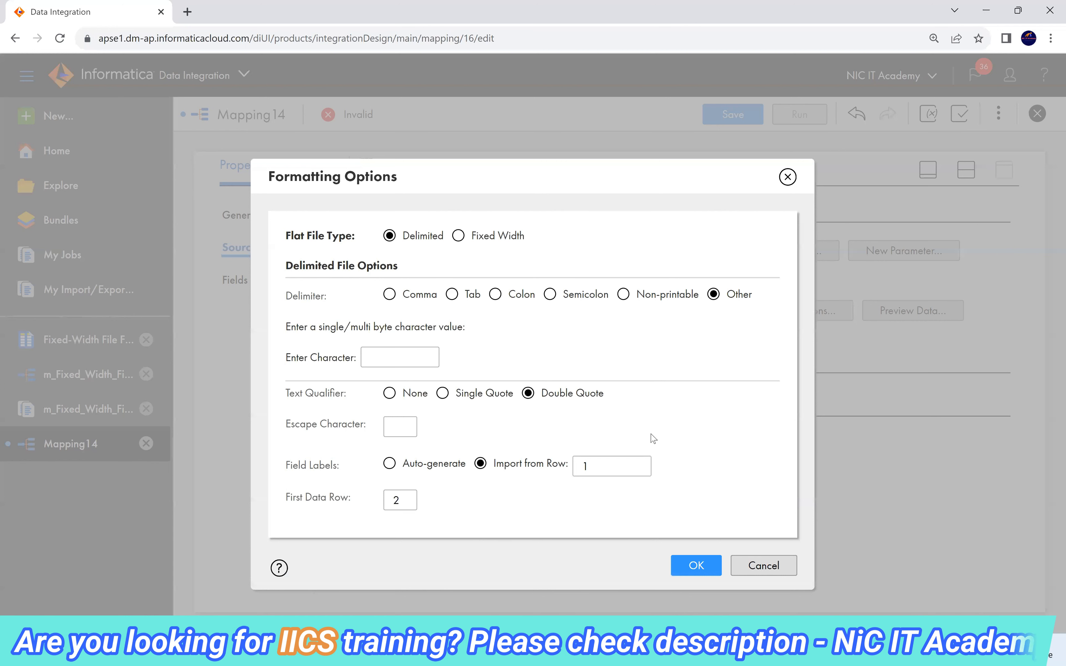
pyautogui.moveTo(328, 296); pyautogui.dragTo(284, 301)
pyautogui.click(370, 355)
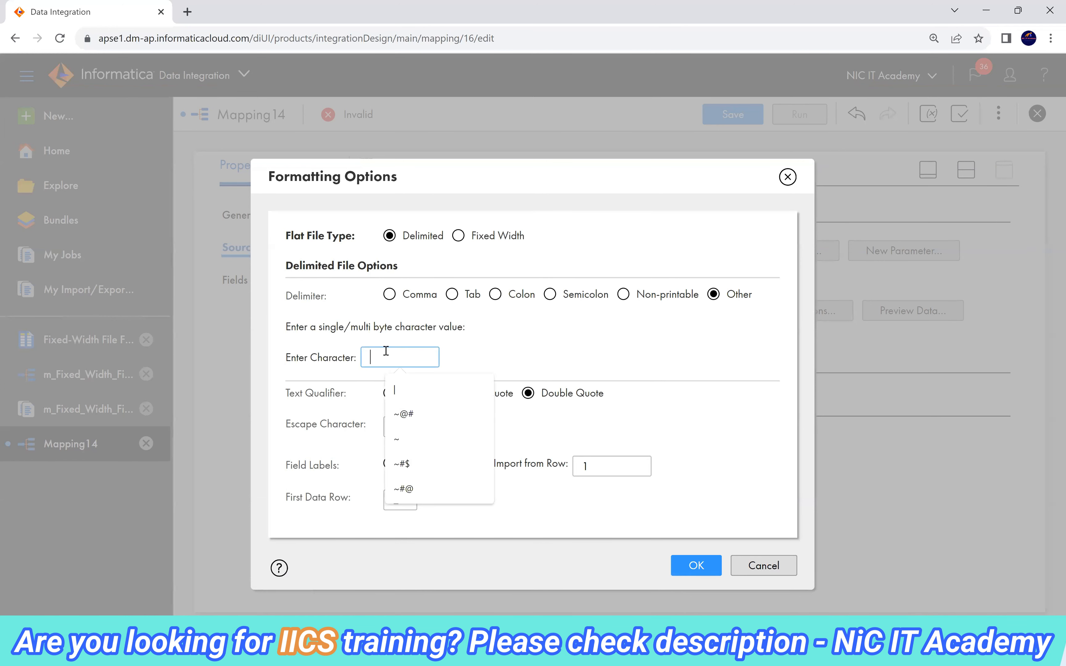
pyautogui.press('Down')
pyautogui.press('Down')
pyautogui.press('Return')
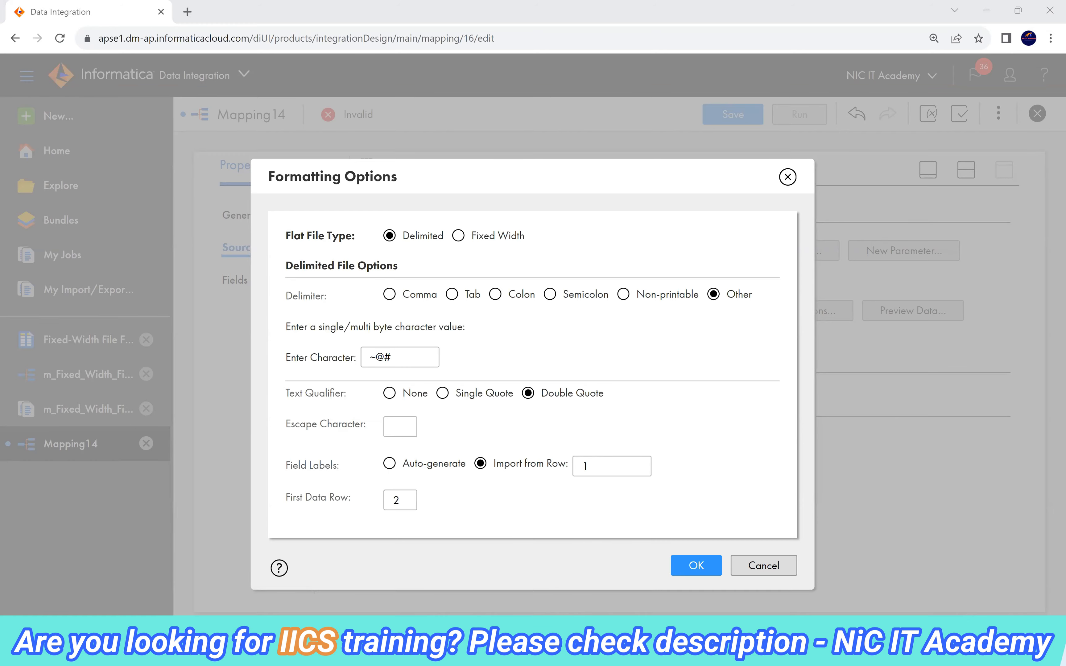
# - Switch to File Explorer to examine the C:\Src_Files path and its Input_Files folder, and return to the formatting options in Chrome
pyautogui.click(315, 650)
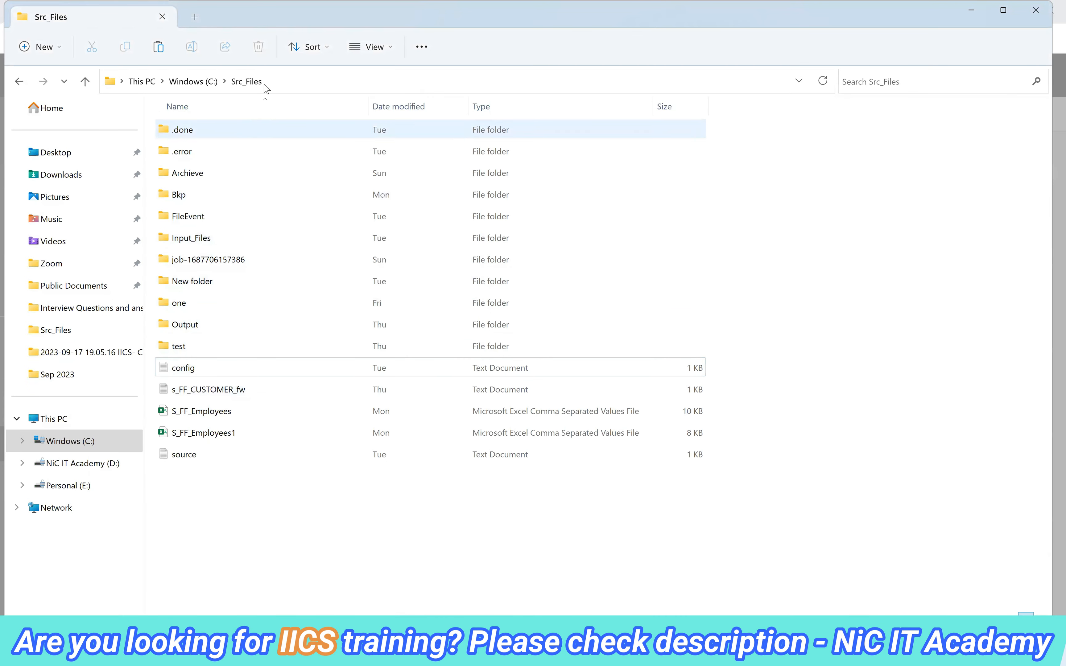
pyautogui.click(278, 83)
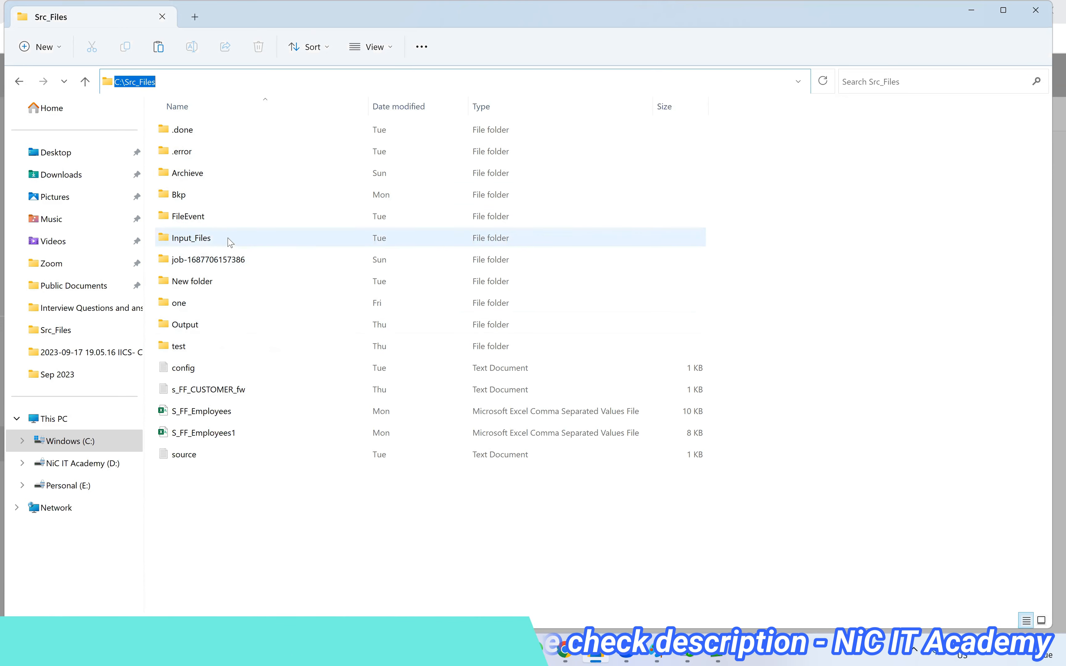
pyautogui.click(210, 243)
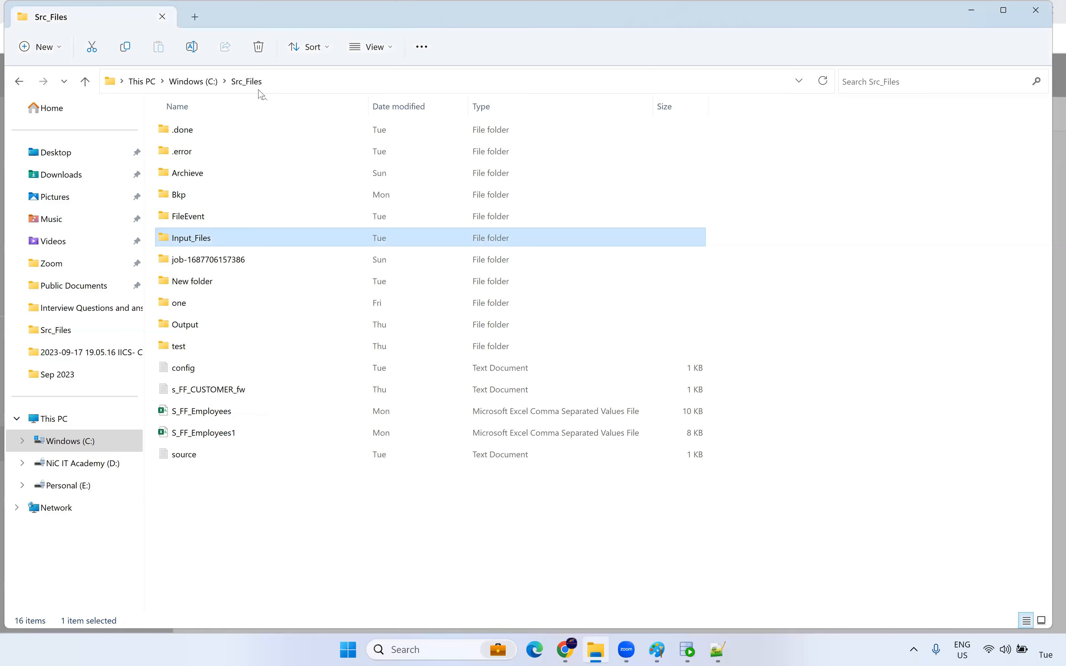
pyautogui.click(290, 80)
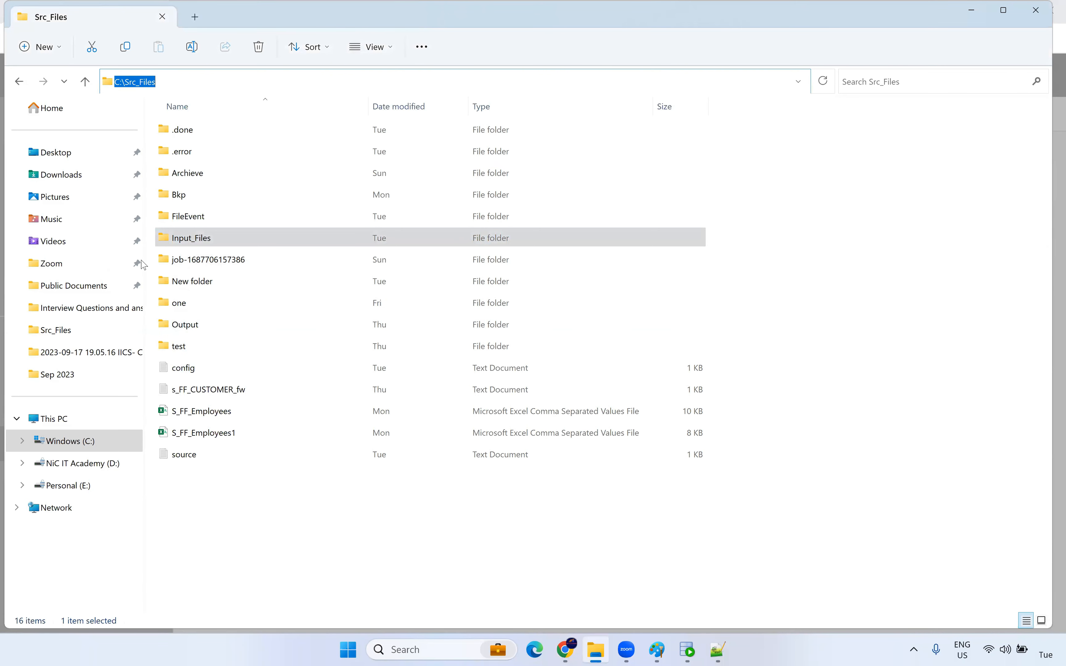
pyautogui.click(249, 516)
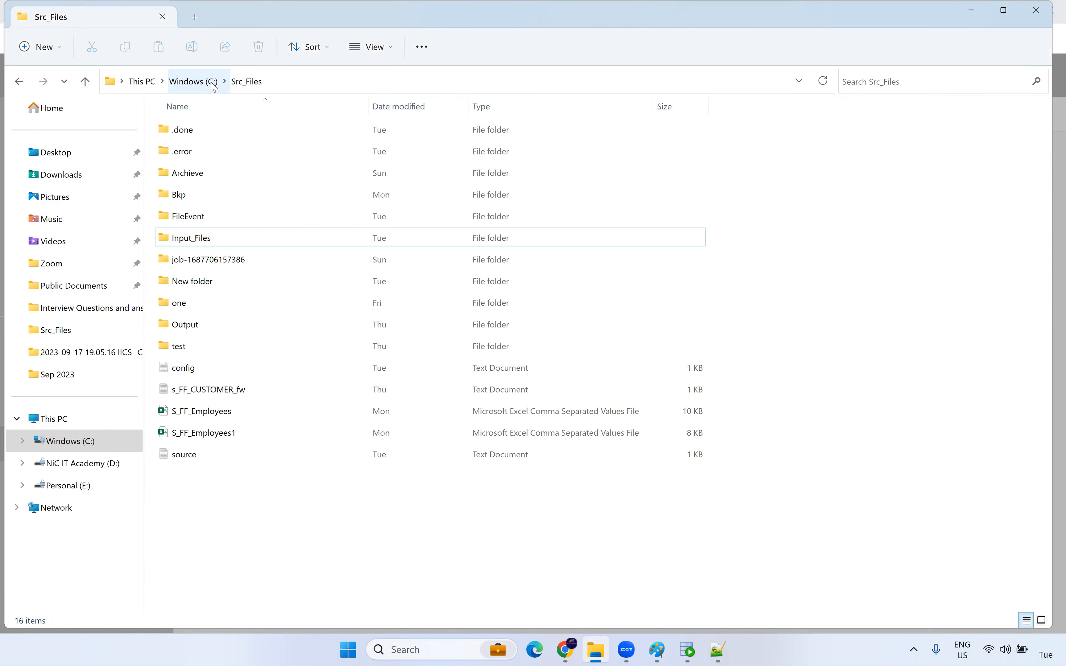
pyautogui.click(566, 649)
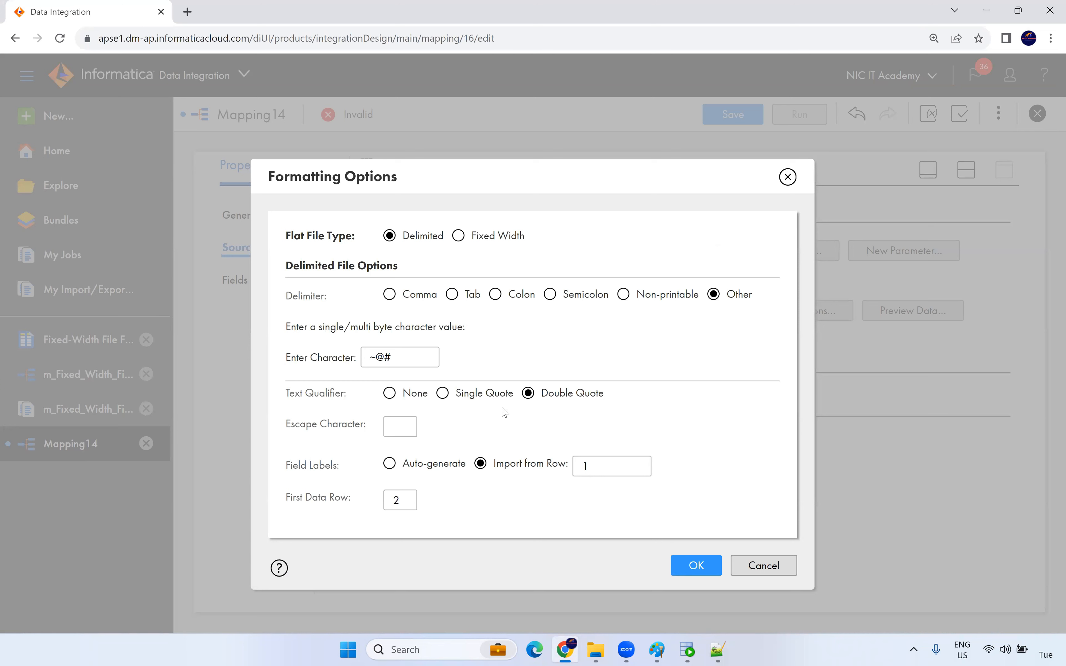
# - Apply the formatting options with field labels from row 1 and first data row 2, and preview the source data
pyautogui.doubleClick(583, 466)
pyautogui.press('Tab')
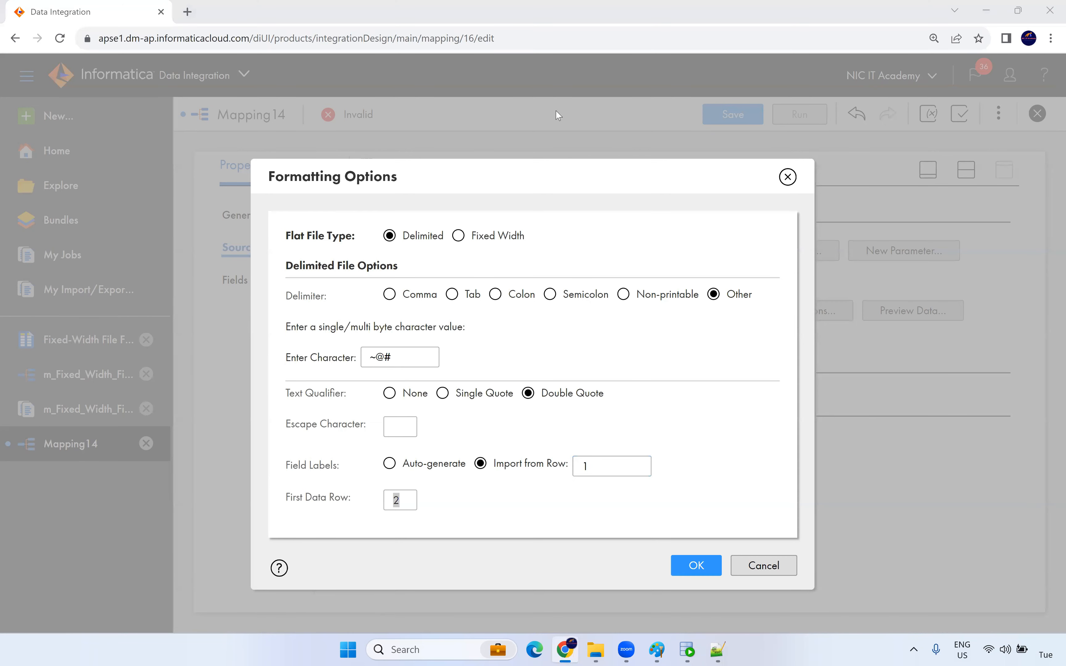
pyautogui.click(698, 575)
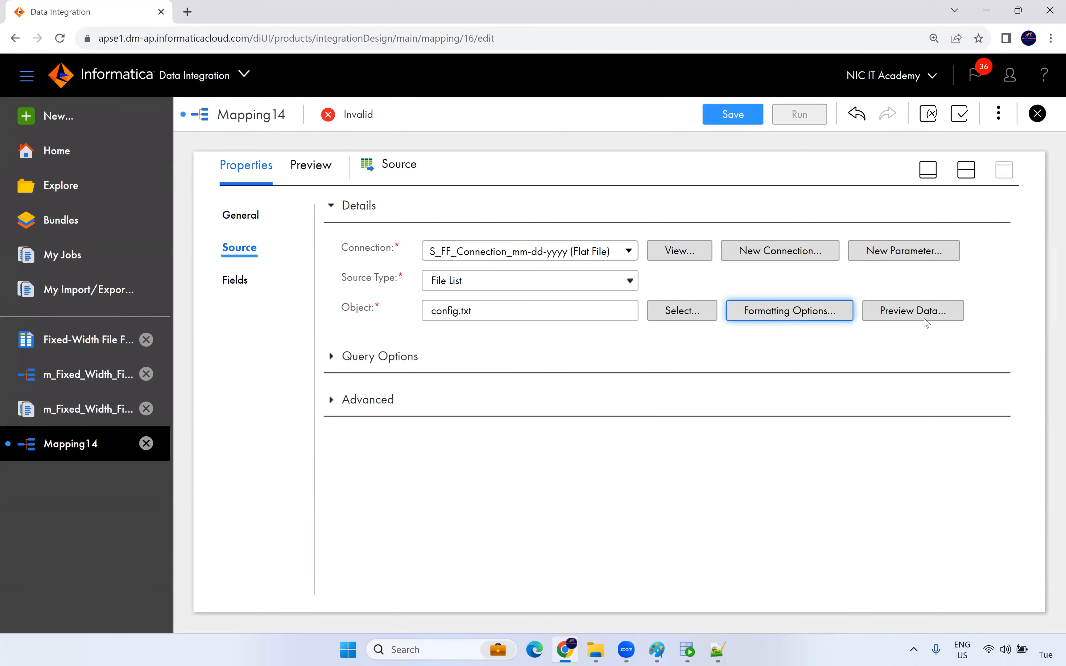
pyautogui.click(904, 319)
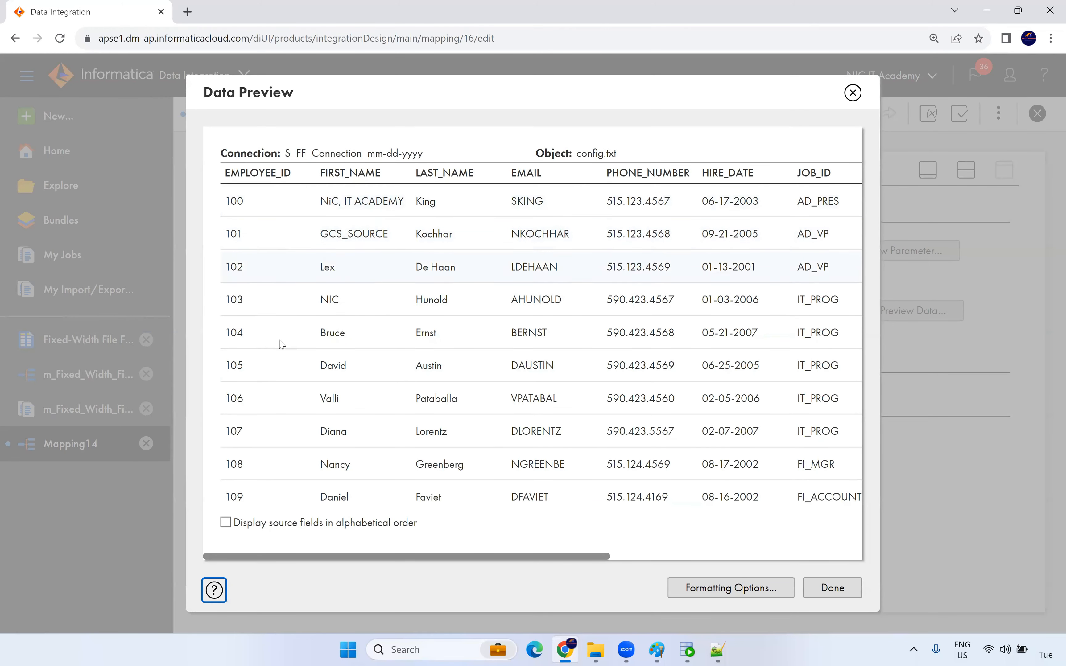
pyautogui.click(832, 588)
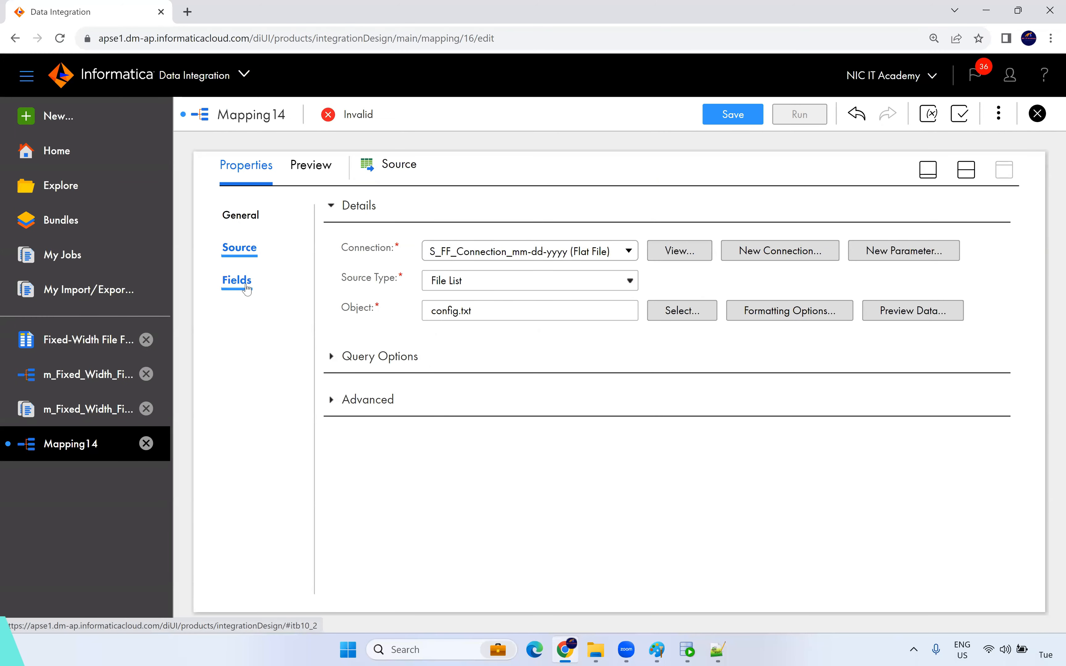
# - Enable metadata editing for the source fields and set EMPLOYEE_ID to native type number with native precision 10
pyautogui.click(236, 281)
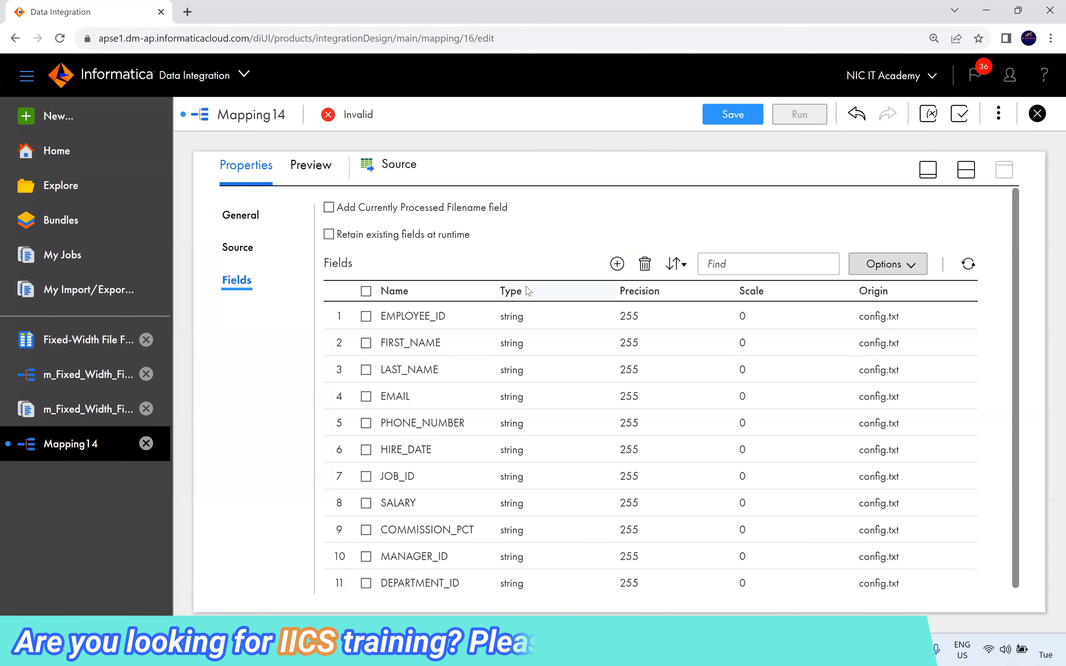
pyautogui.click(513, 314)
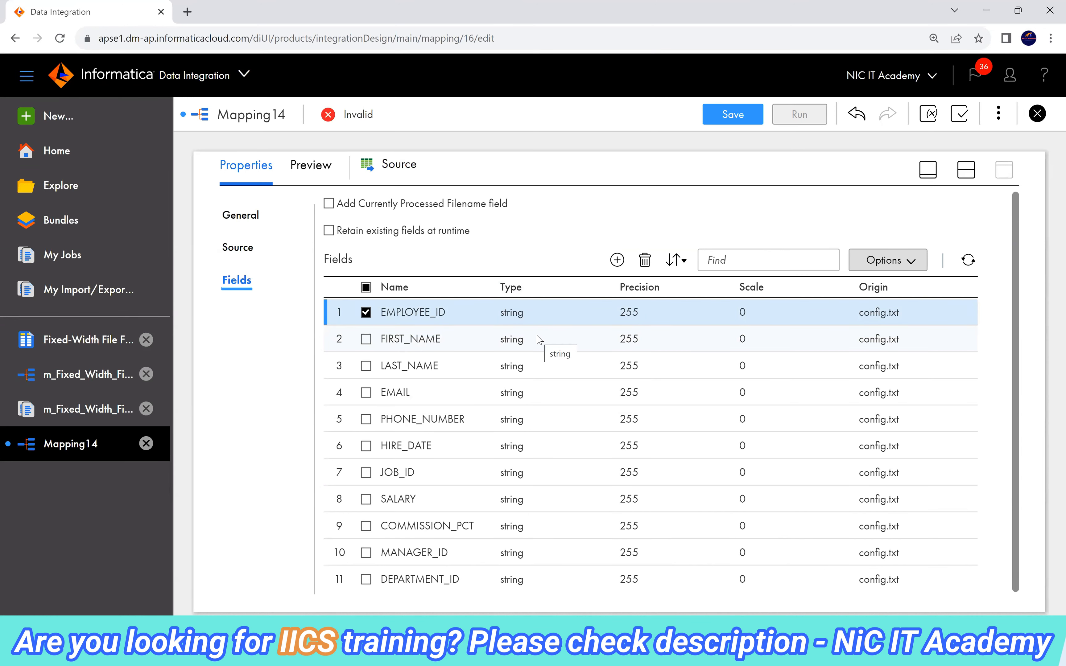
pyautogui.click(888, 264)
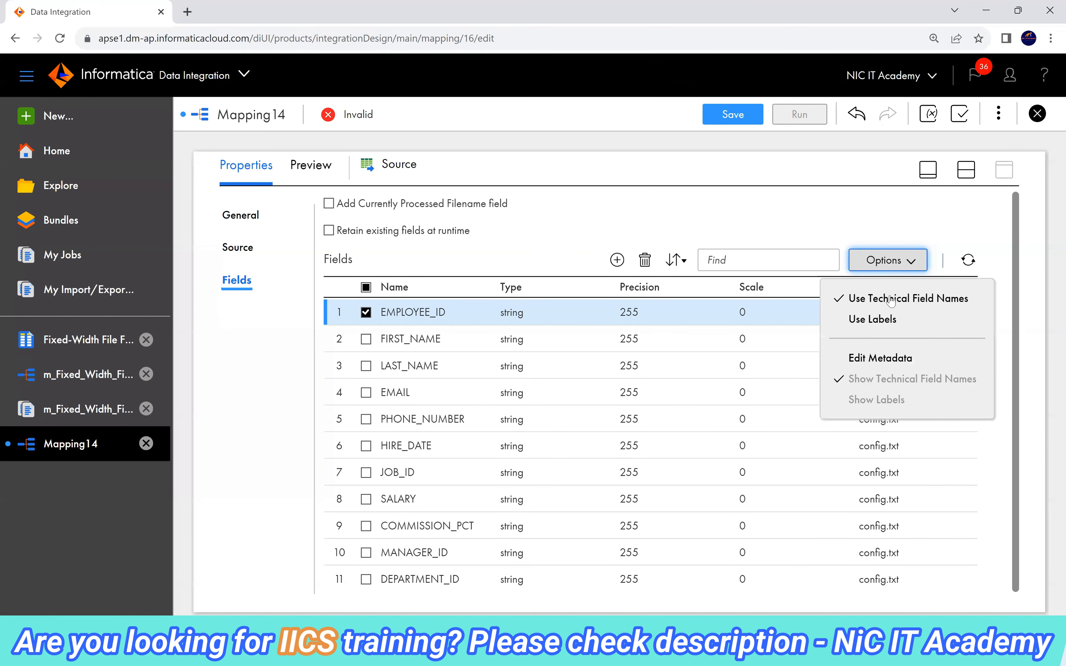
pyautogui.click(877, 356)
pyautogui.click(489, 330)
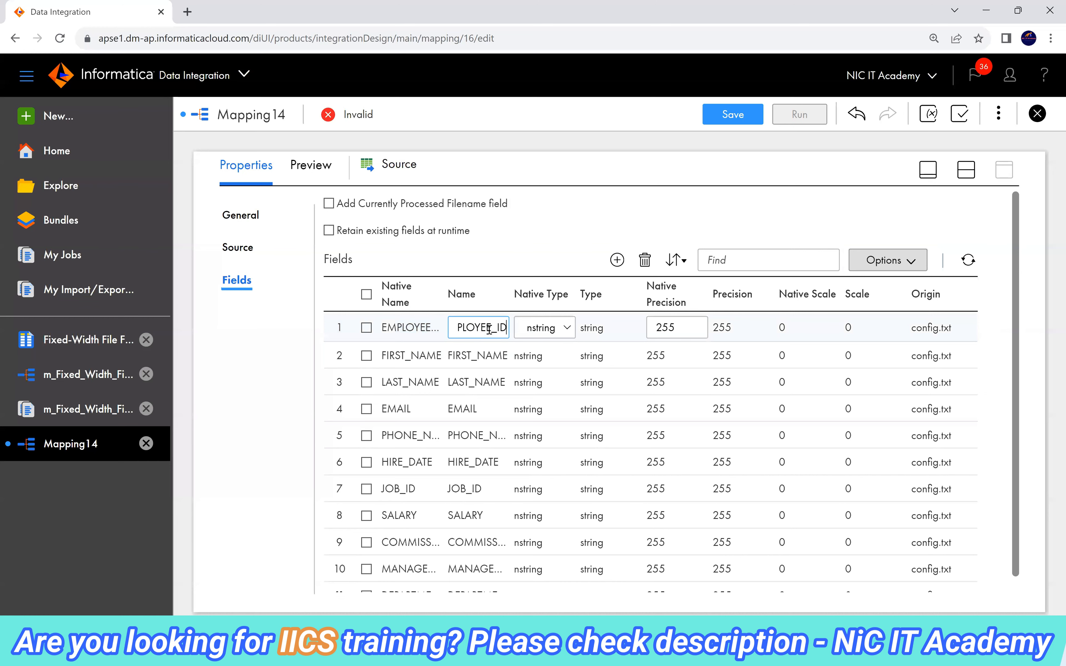
pyautogui.click(554, 335)
pyautogui.click(554, 419)
pyautogui.doubleClick(674, 328)
pyautogui.write('1')
pyautogui.click(571, 412)
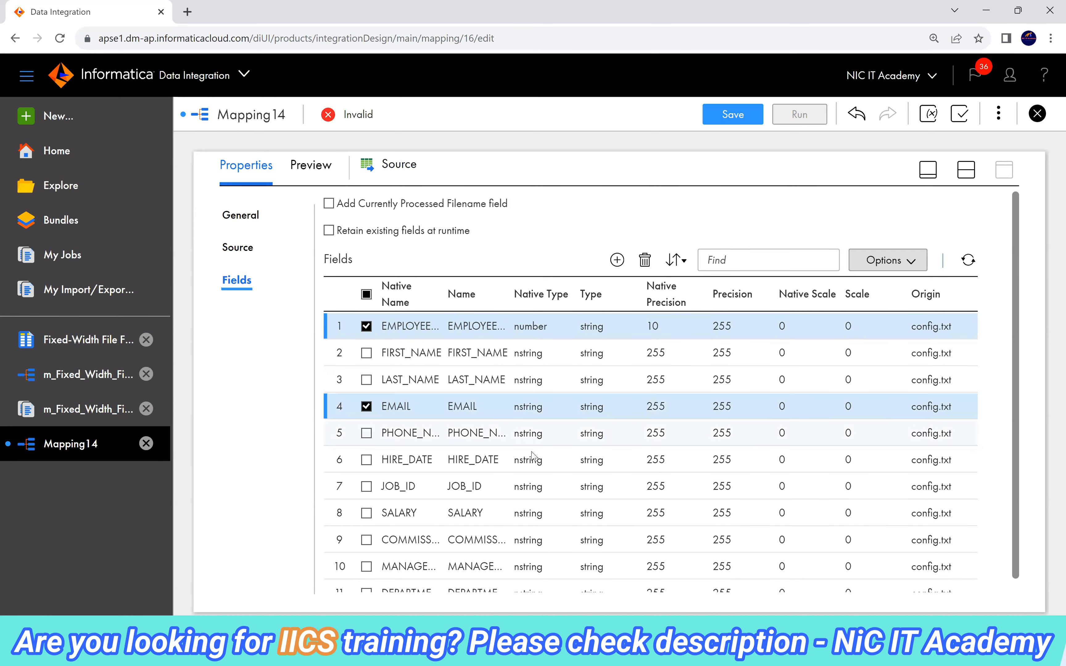
# - Set the native type of the HIRE_DATE source field to datetime
pyautogui.click(493, 462)
pyautogui.click(535, 468)
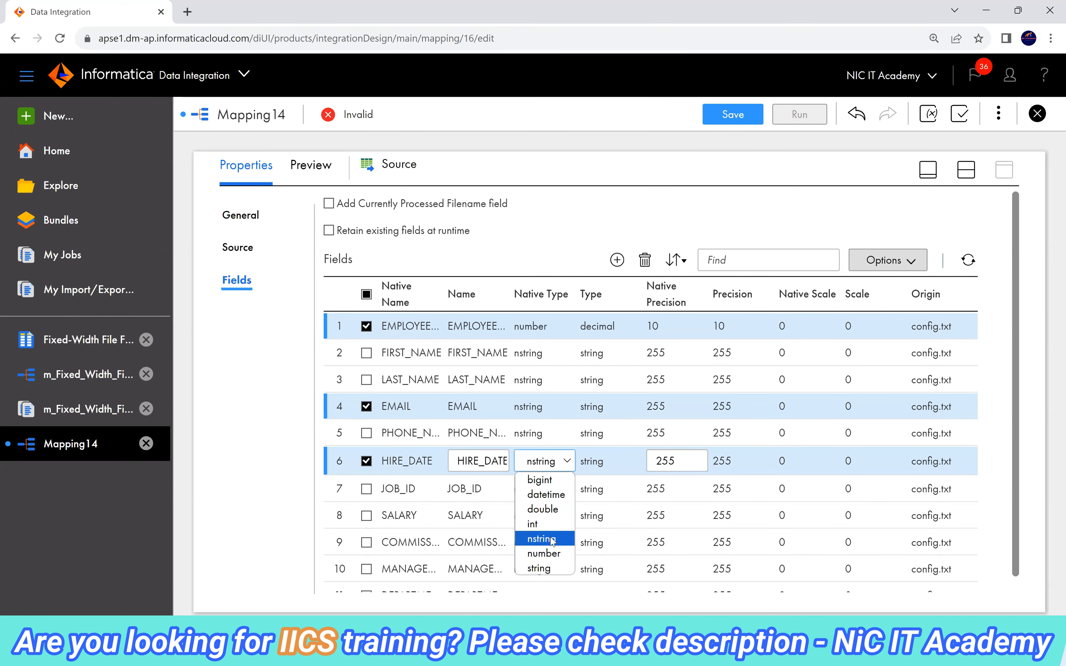
pyautogui.click(545, 495)
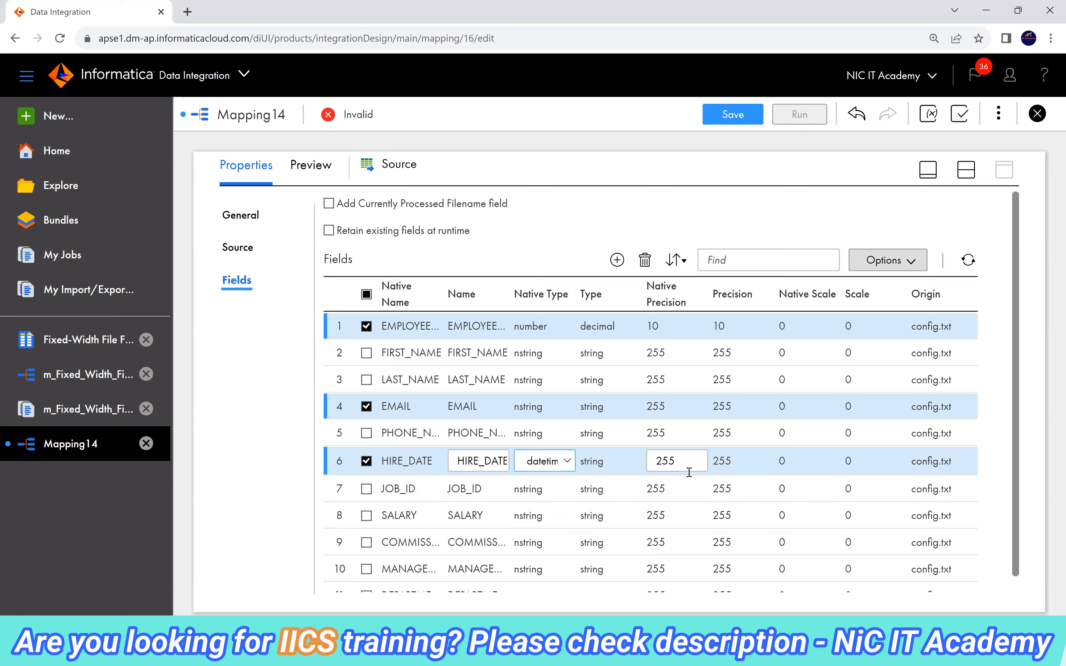
# - Examine the hire date format in S_FF_Employees1.csv in Notepad++, and return to Chrome to commit the HIRE_DATE field edit
pyautogui.hotkey('alt', 'Tab')
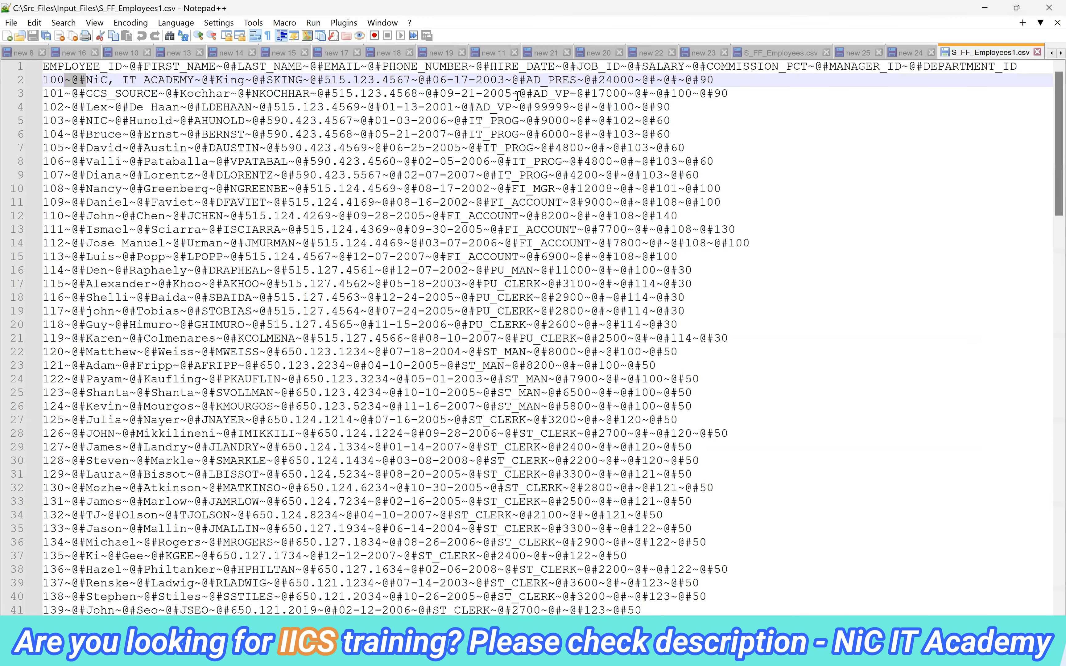
pyautogui.moveTo(511, 94); pyautogui.dragTo(440, 93)
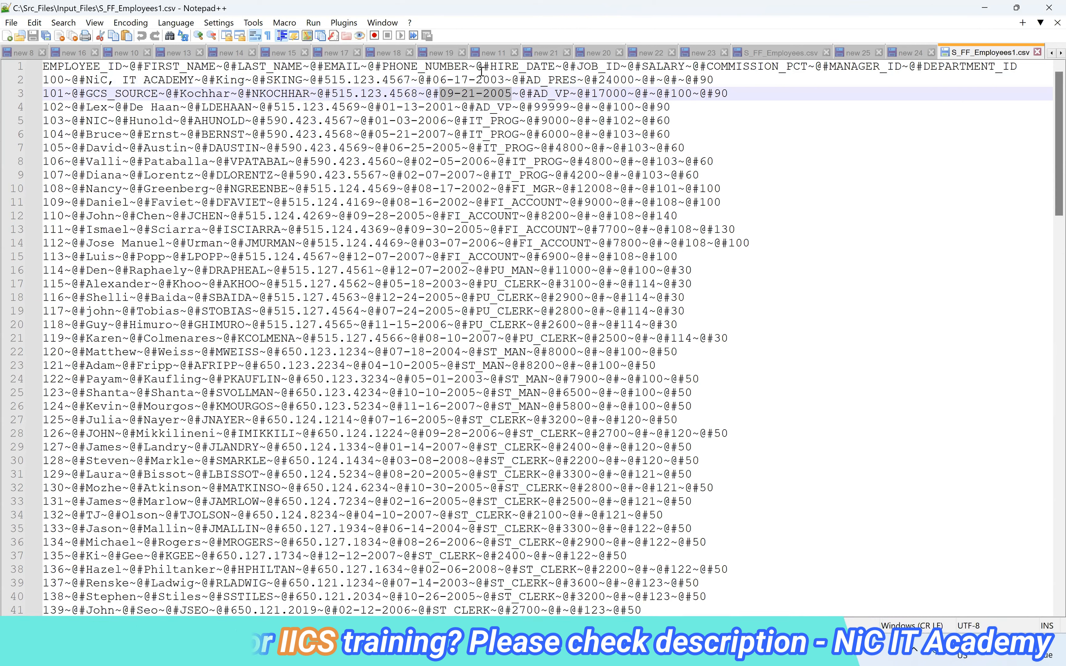
pyautogui.doubleClick(446, 93)
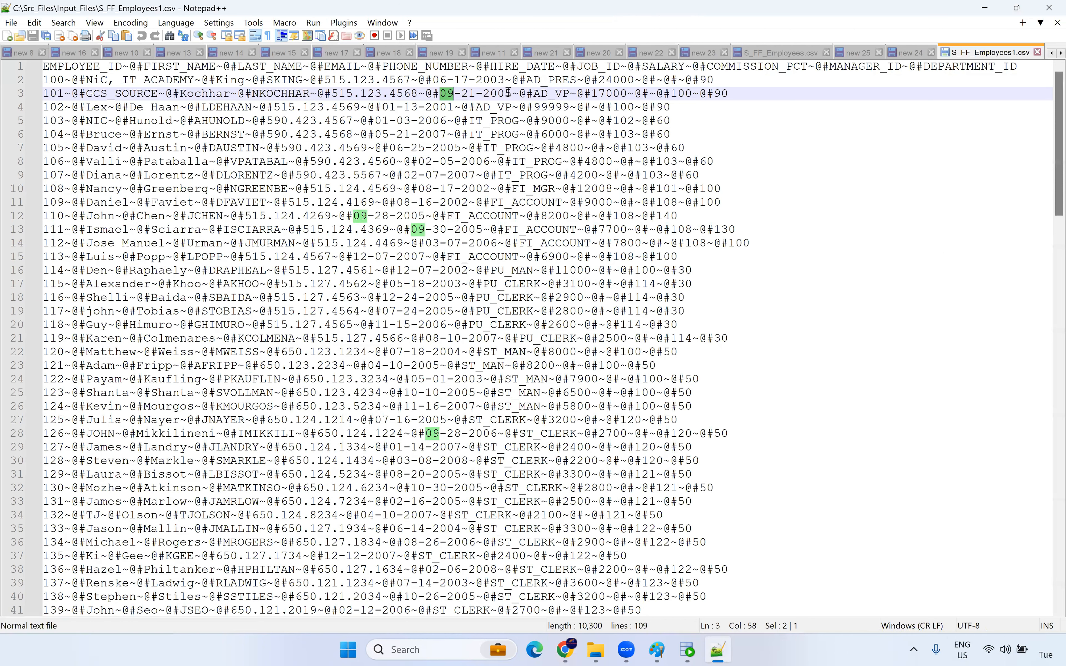
pyautogui.moveTo(510, 92); pyautogui.dragTo(440, 94)
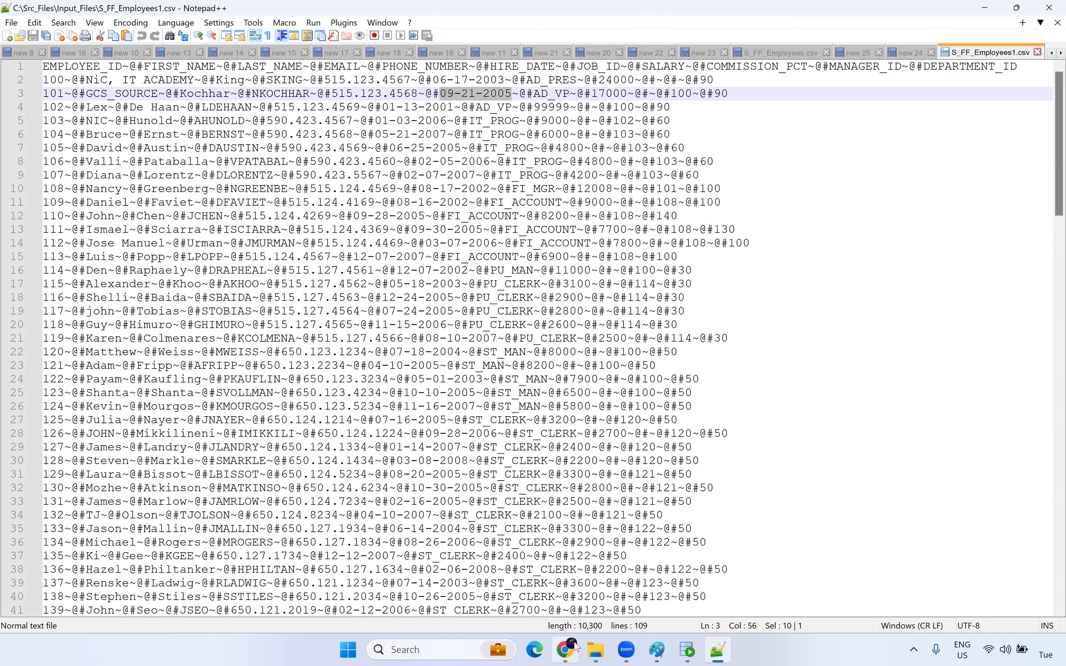
pyautogui.click(566, 650)
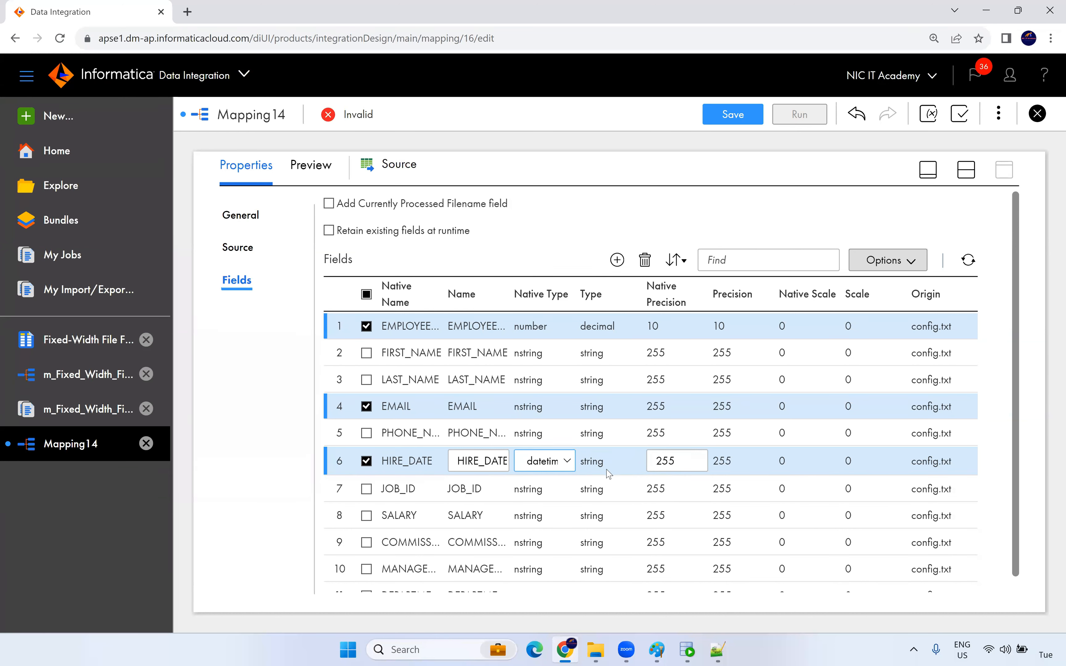
pyautogui.click(746, 202)
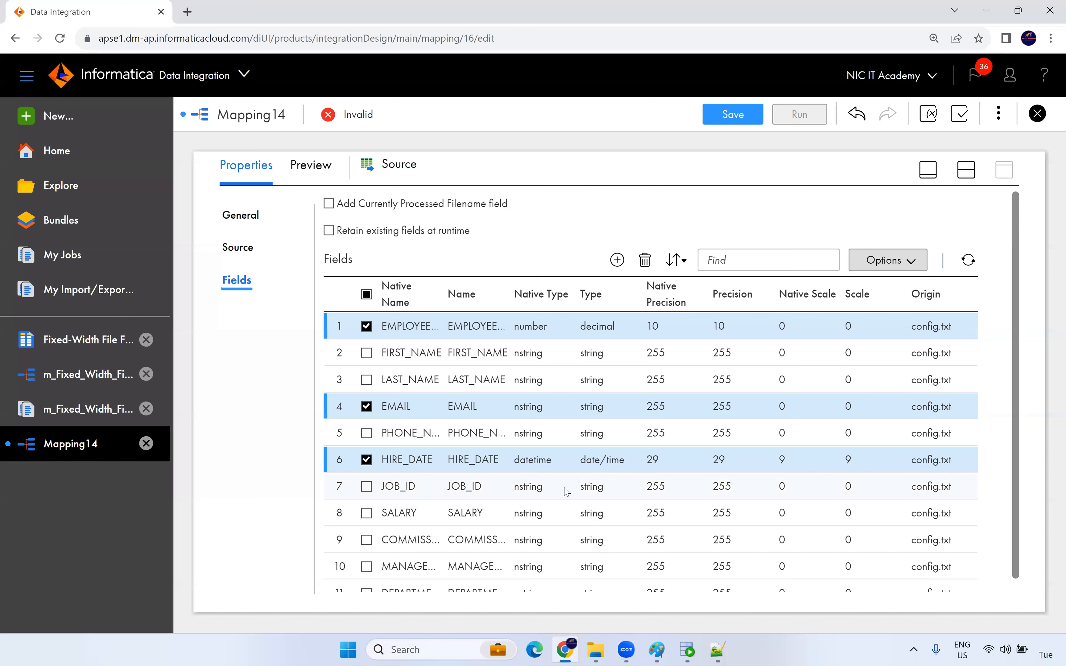
# - Set the SALARY source field to native type number with native precision 10
pyautogui.scroll(-1, 637, 483)
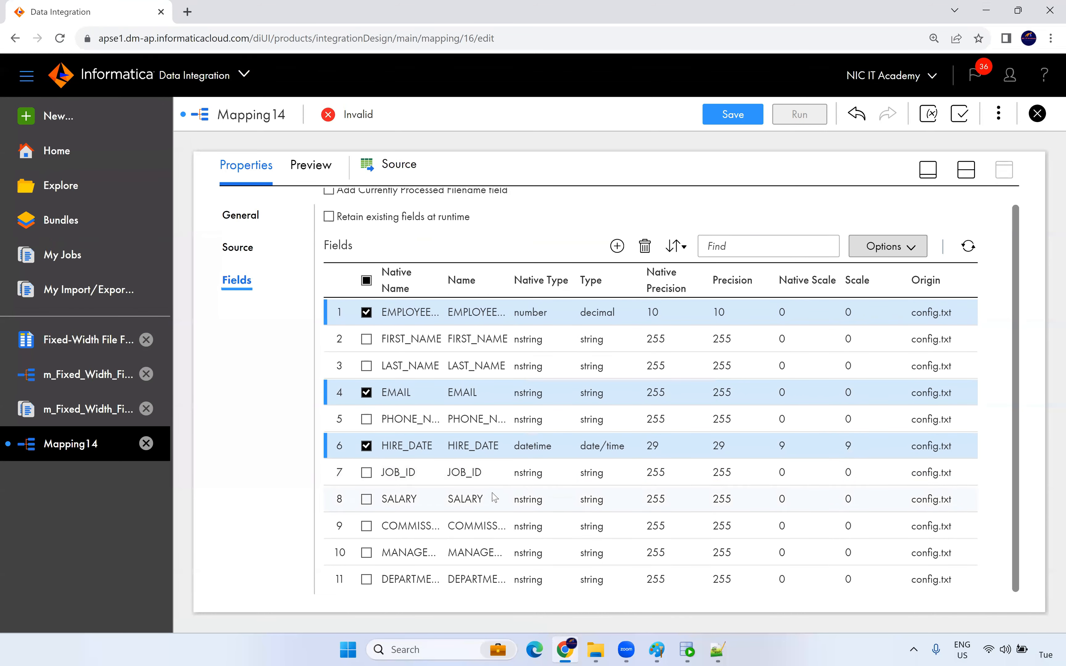
pyautogui.click(594, 501)
pyautogui.click(546, 501)
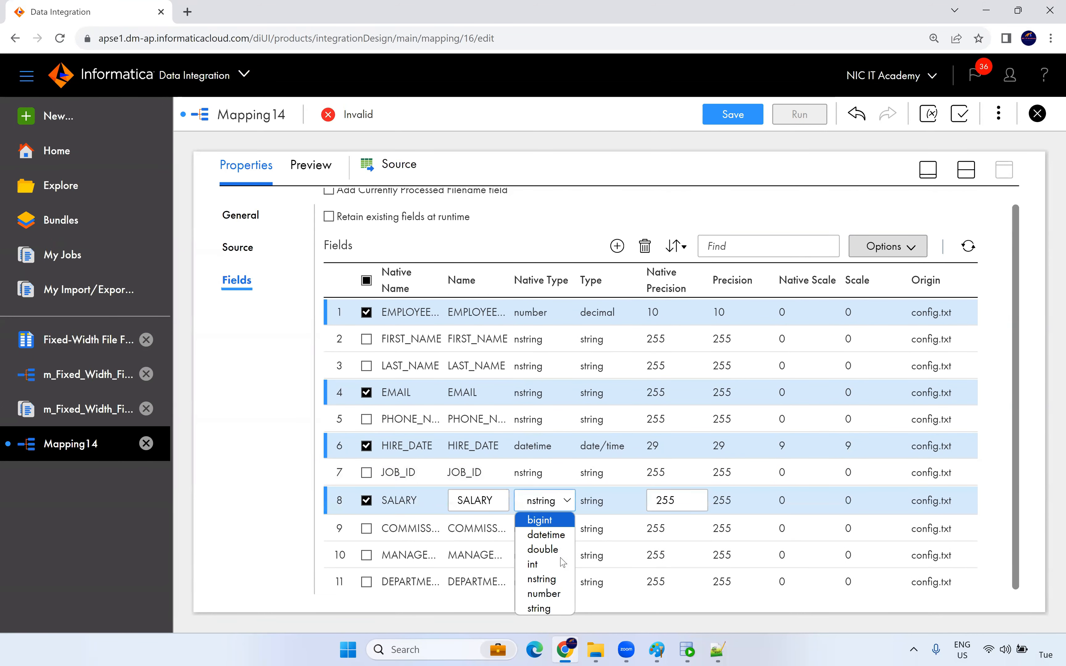
pyautogui.click(544, 593)
pyautogui.doubleClick(656, 501)
pyautogui.write('1')
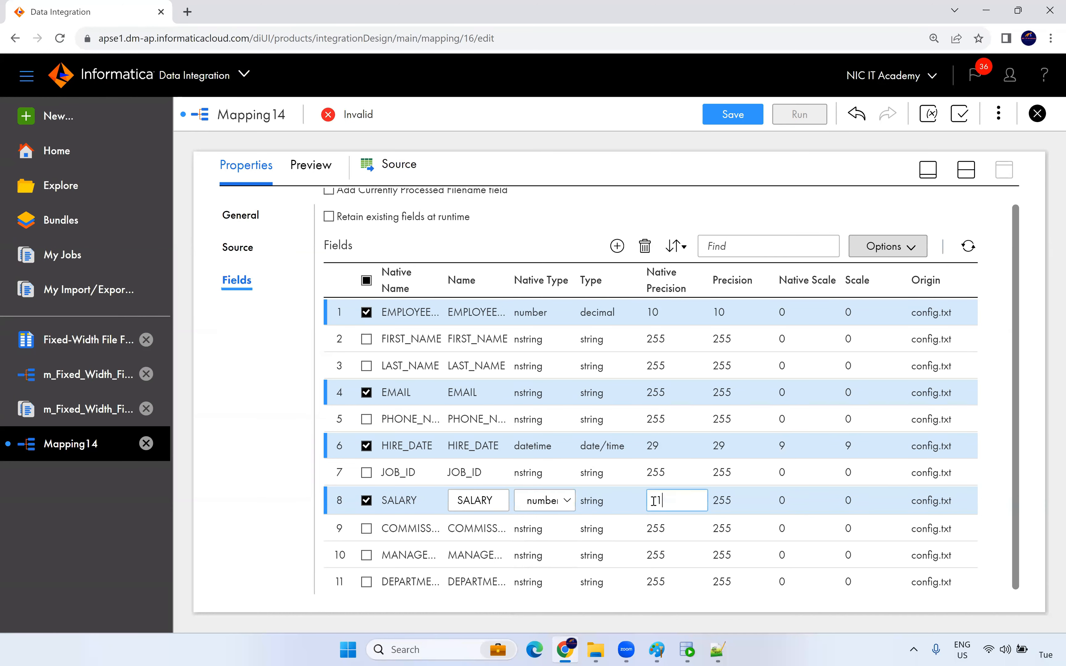
pyautogui.write('0')
pyautogui.press('Return')
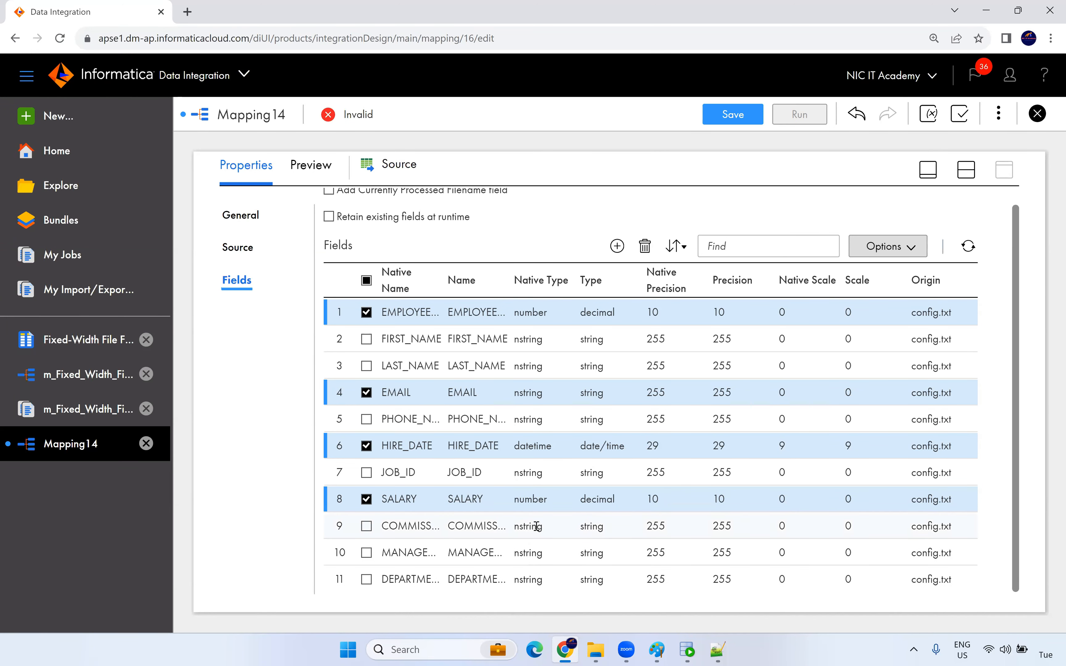
# - Set the COMMISSION_PCT source field to native type number with native precision 4 and native scale 2
pyautogui.click(536, 526)
pyautogui.click(548, 528)
pyautogui.click(544, 494)
pyautogui.click(657, 528)
pyautogui.doubleClick(661, 528)
pyautogui.write('4')
pyautogui.press('Return')
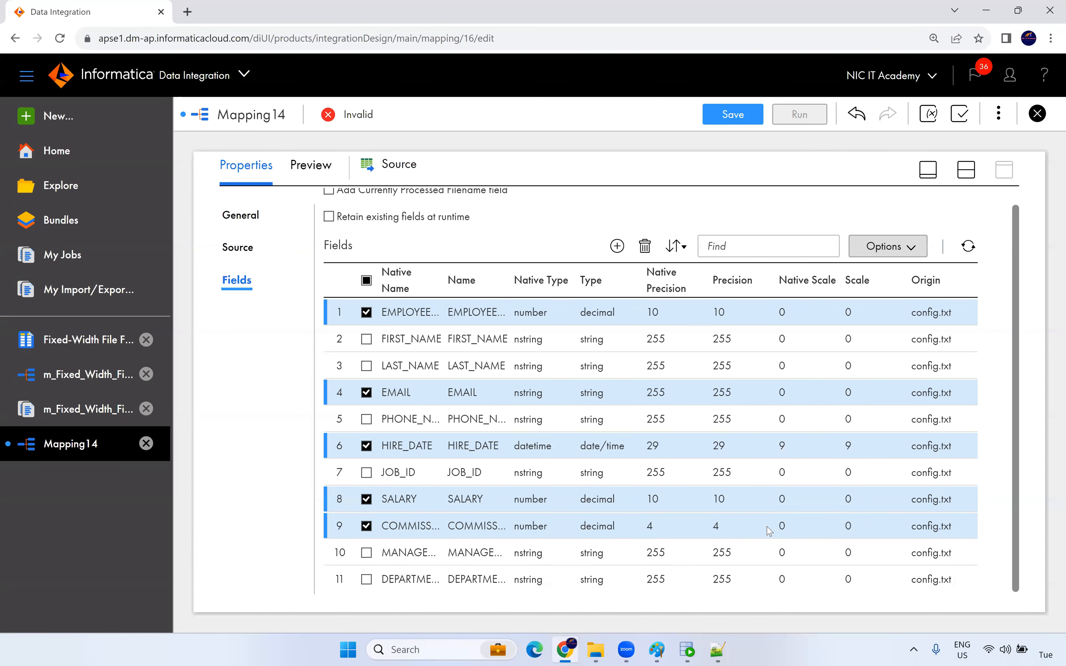
pyautogui.click(768, 531)
pyautogui.doubleClick(791, 527)
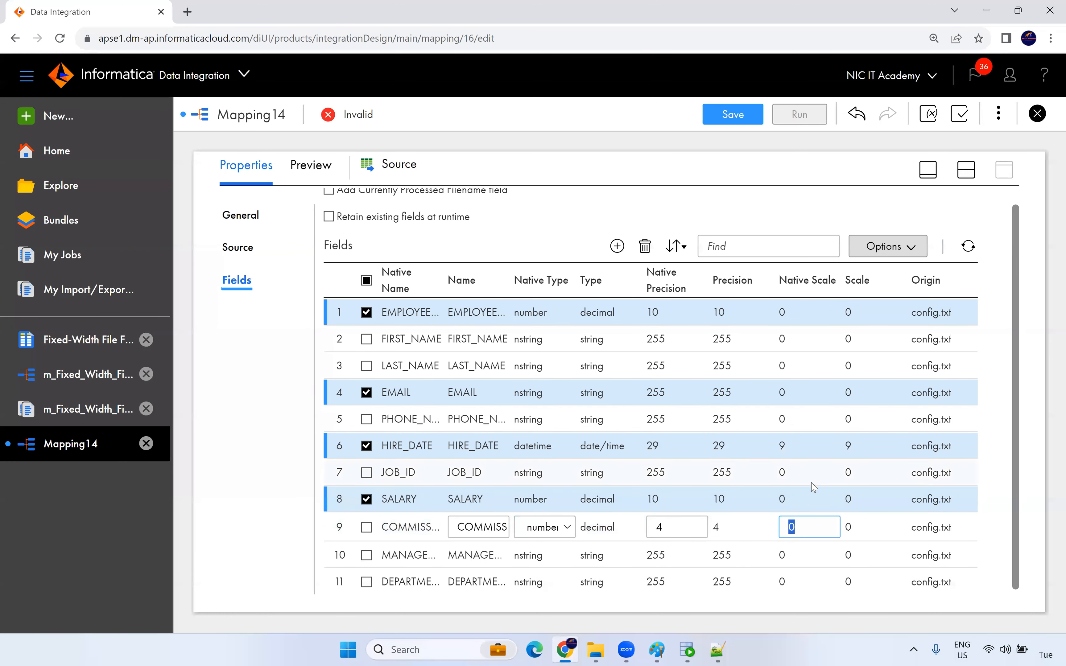
pyautogui.press('Return')
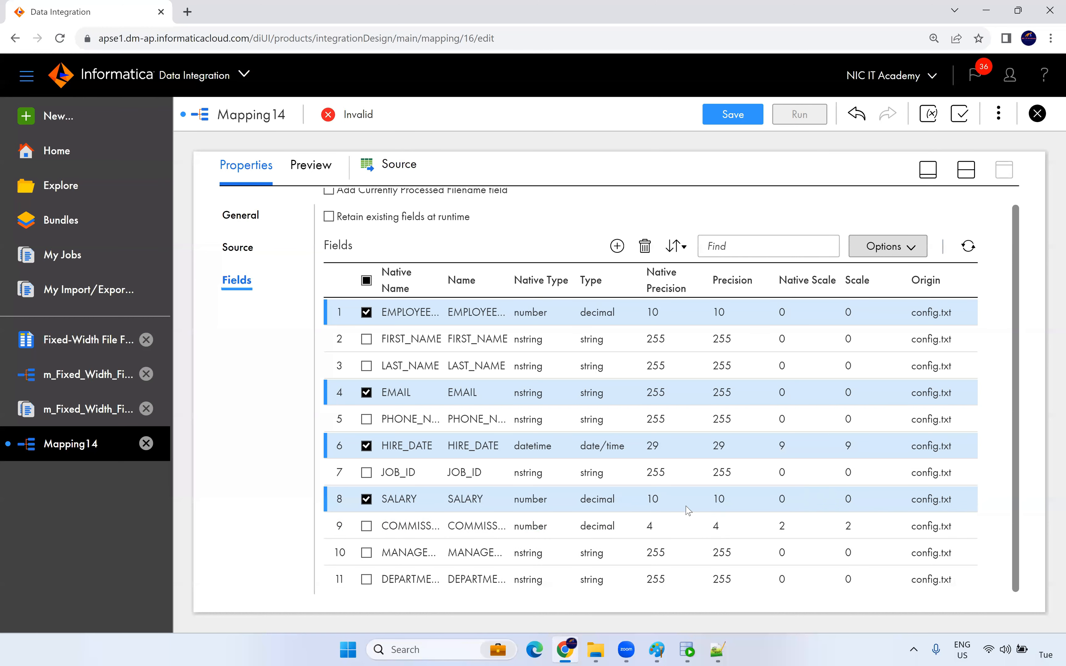
pyautogui.click(780, 526)
# - Set the MANAGER_ID source field to native type number with native precision 4
pyautogui.click(542, 559)
pyautogui.click(542, 559)
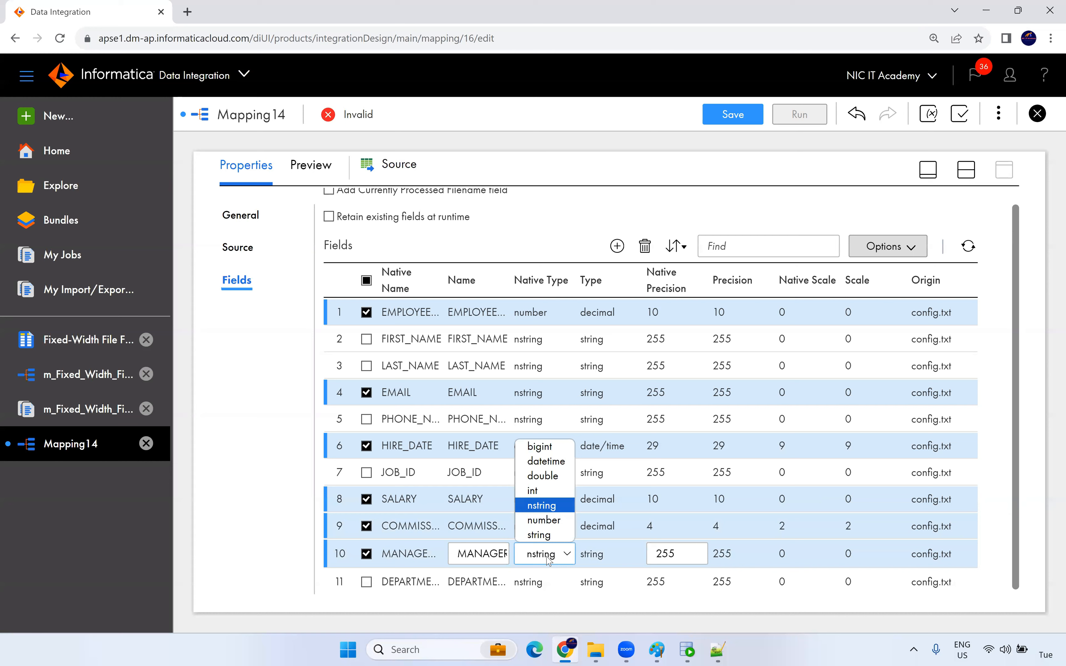
pyautogui.click(542, 521)
pyautogui.doubleClick(684, 558)
pyautogui.write('4')
pyautogui.press('Return')
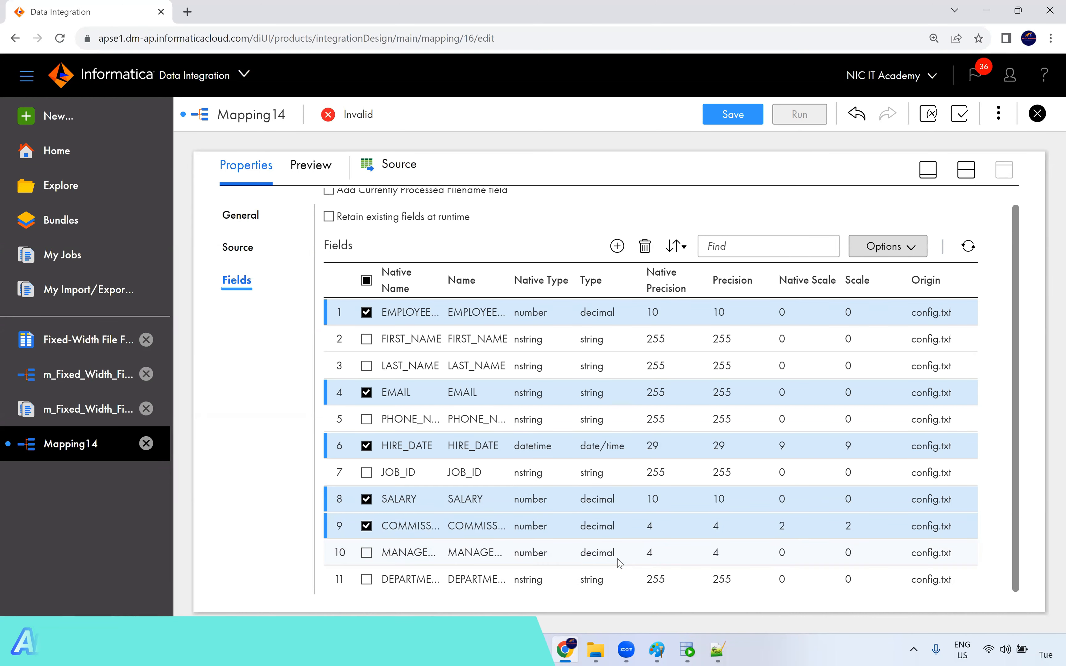
# - Set the DEPARTMENT_ID source field to native type number with native precision 4
pyautogui.click(534, 585)
pyautogui.click(542, 547)
pyautogui.doubleClick(676, 580)
pyautogui.write('4')
pyautogui.press('Return')
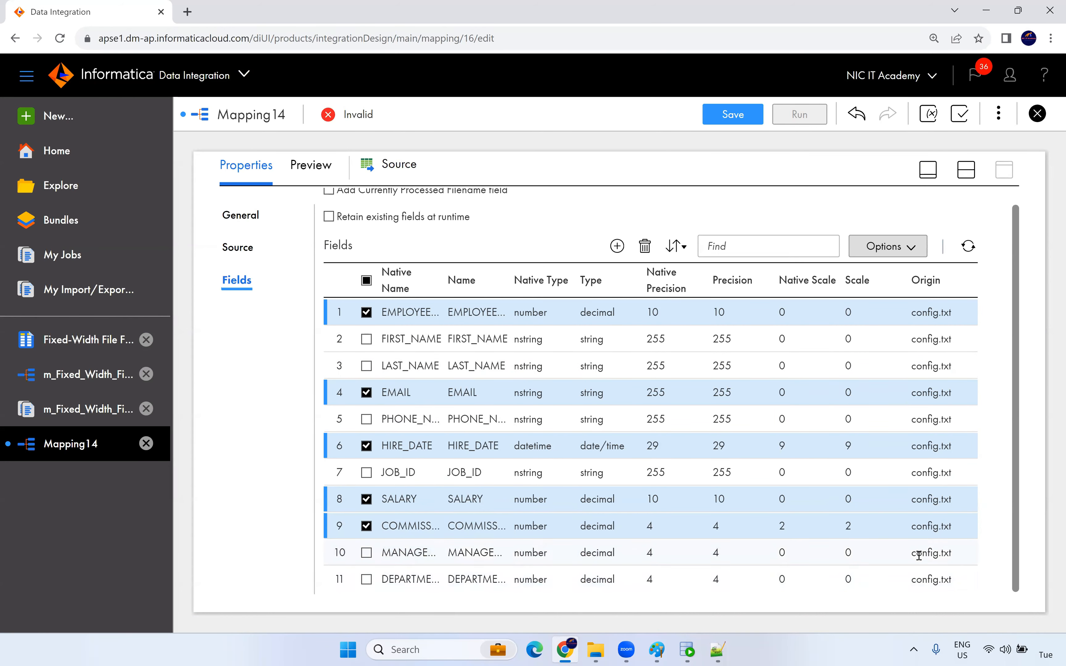
# - Compare the date format in the source connection's details with the hire dates in S_FF_Employees1.csv in Notepad++, and close the connection view
pyautogui.scroll(2, 614, 369)
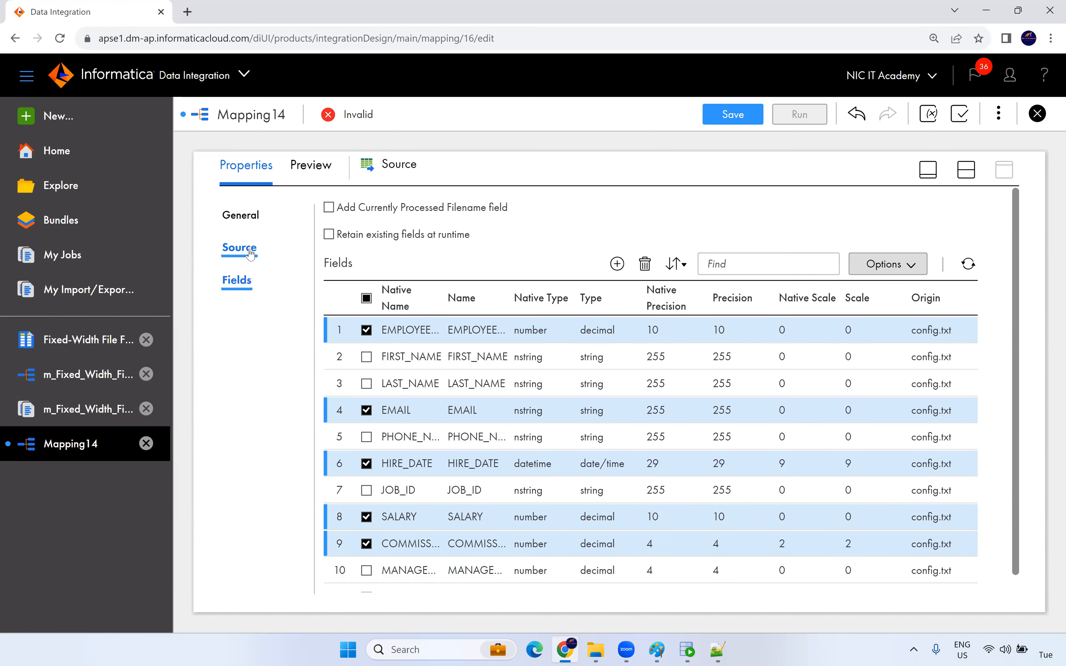
pyautogui.click(239, 248)
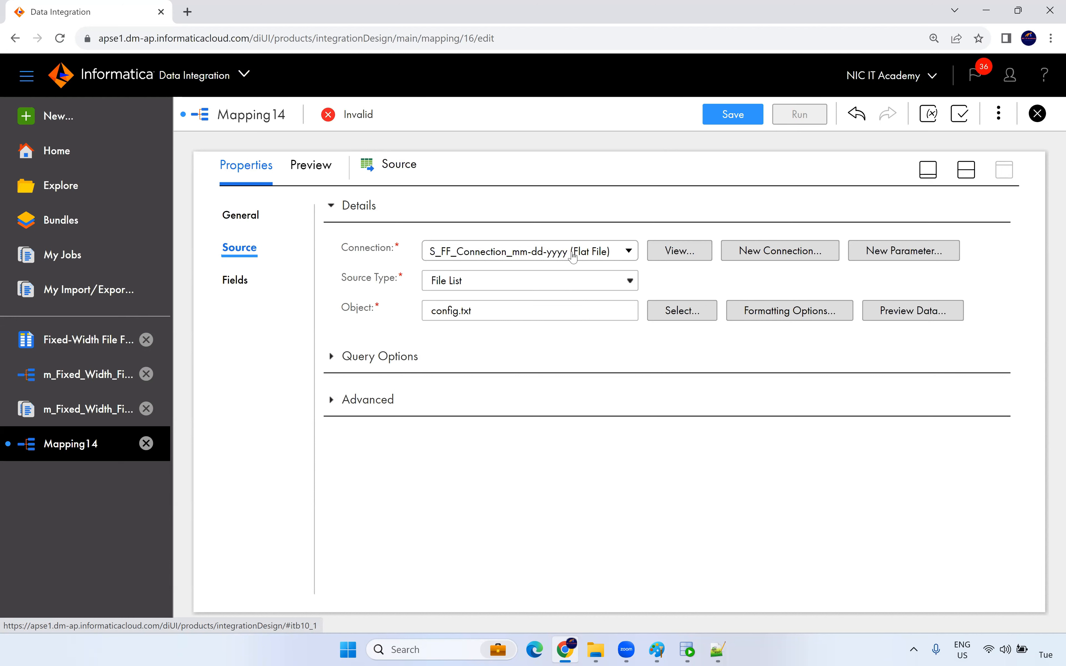
pyautogui.click(689, 257)
pyautogui.click(679, 258)
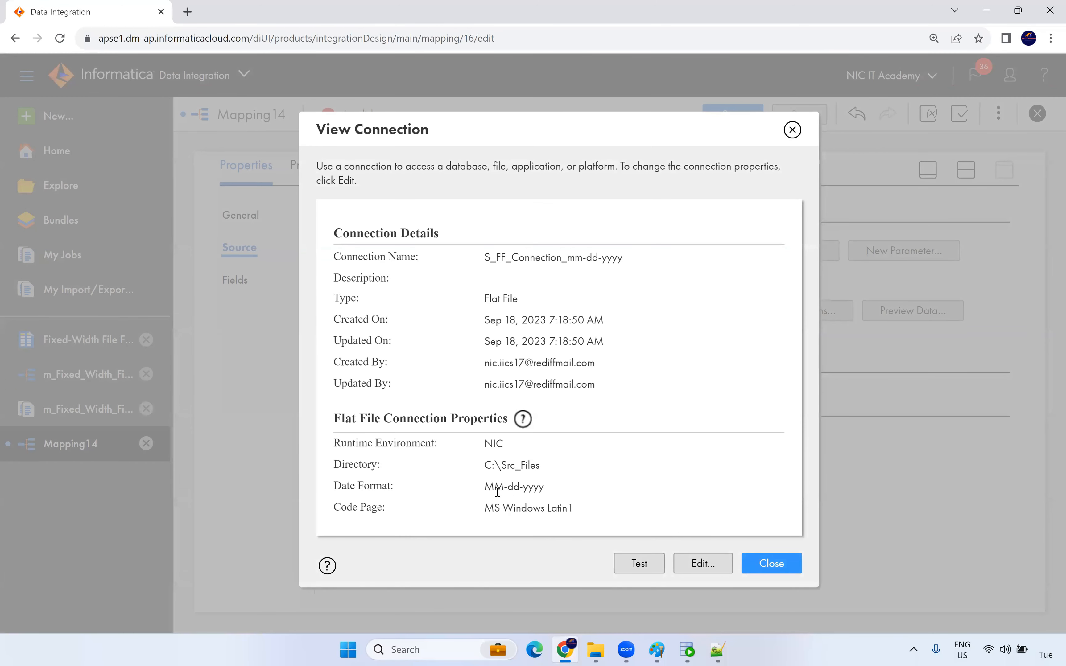
pyautogui.moveTo(486, 493); pyautogui.dragTo(546, 489)
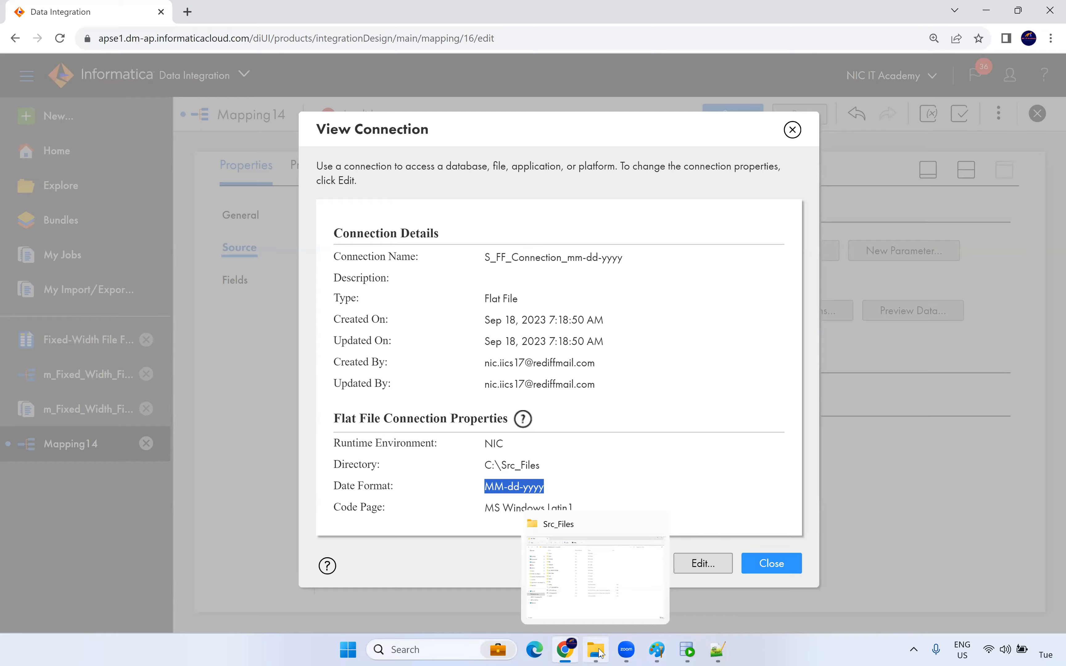
pyautogui.click(715, 650)
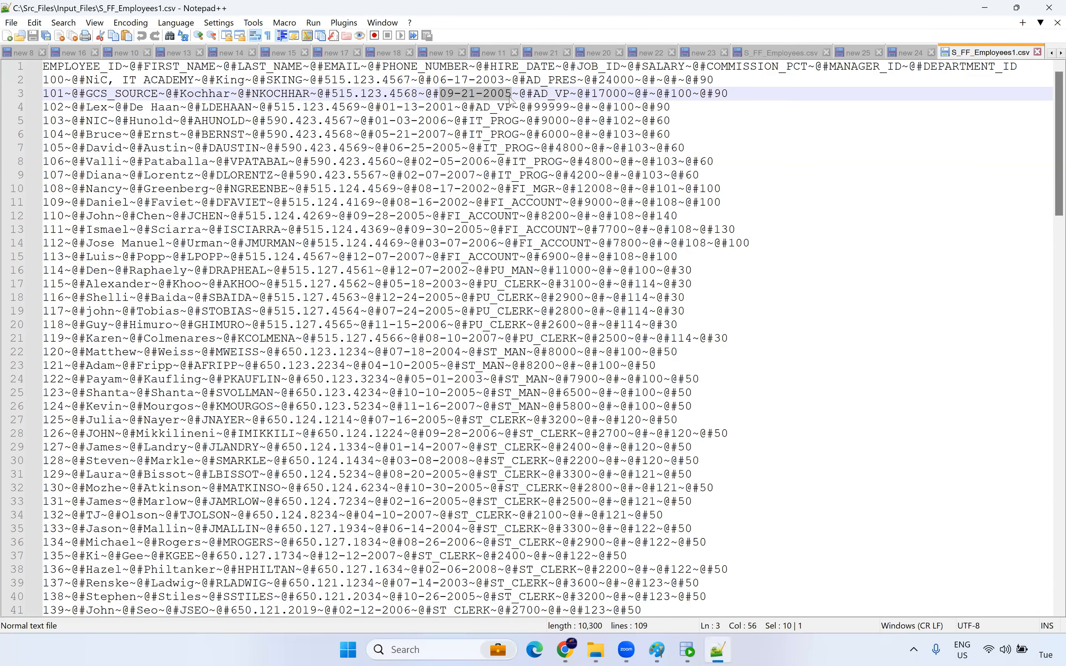
pyautogui.click(862, 453)
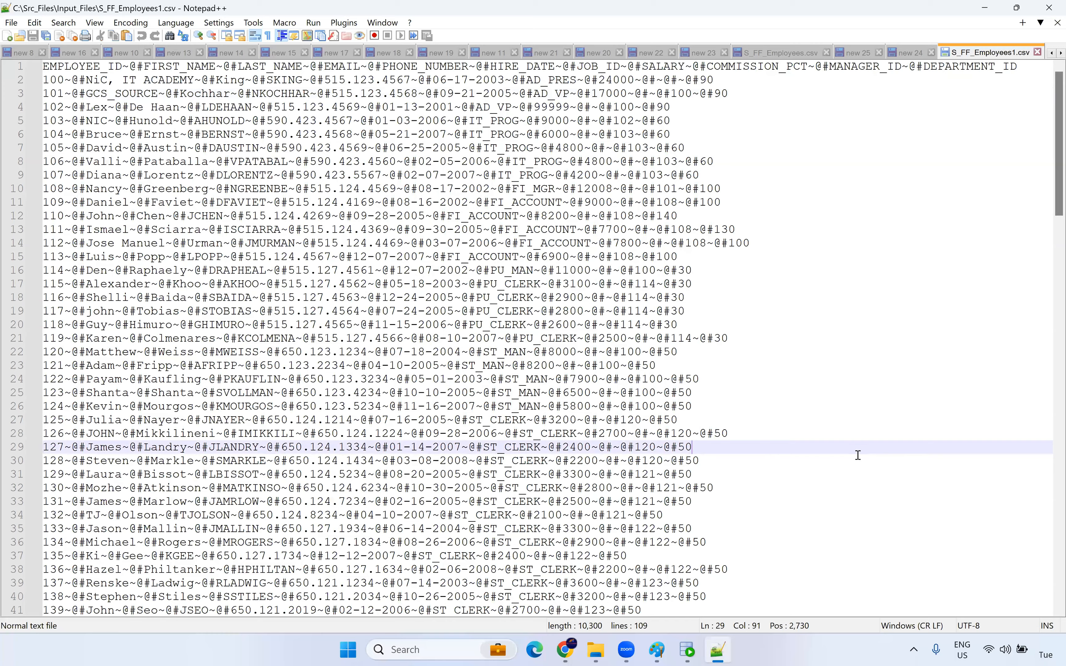
pyautogui.click(566, 649)
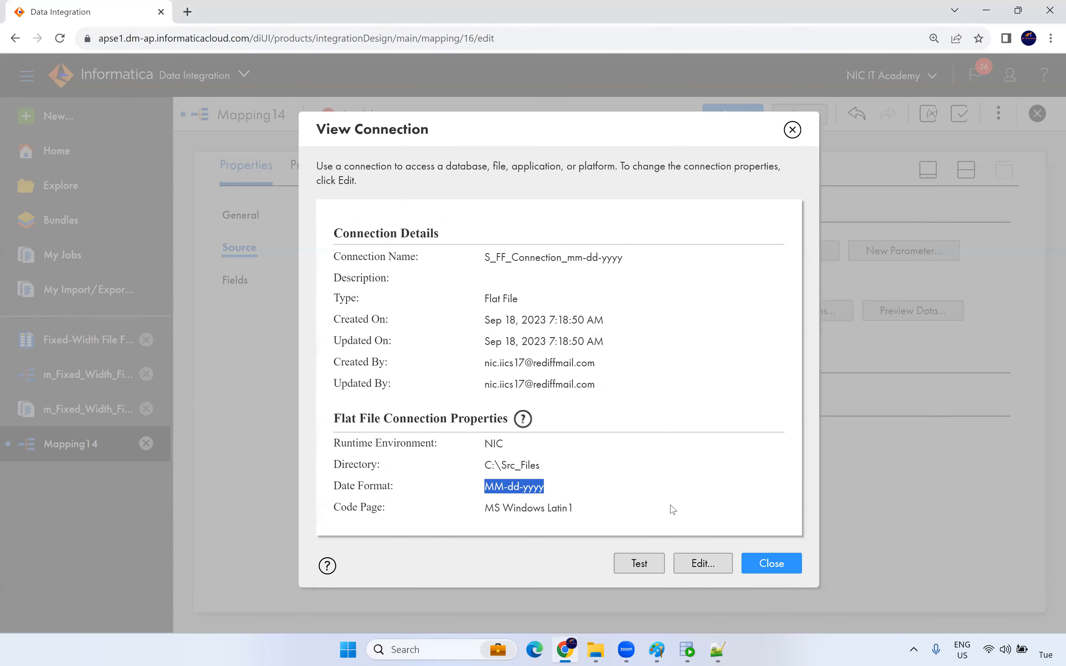
pyautogui.click(770, 564)
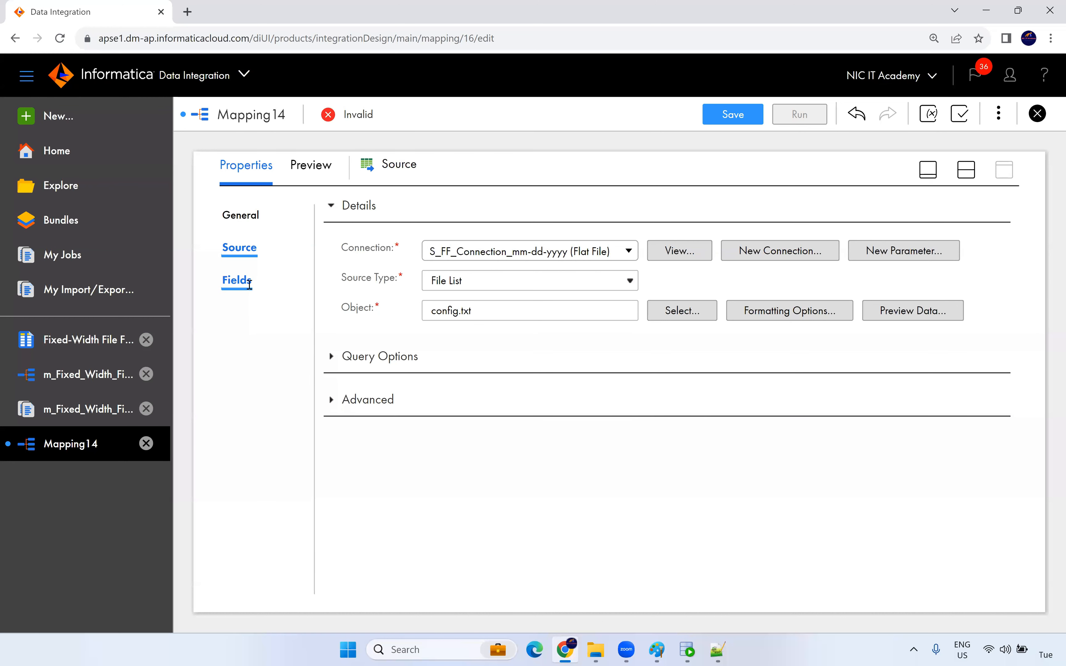
# - Reopen the source fields with metadata editing enabled and review their native types and precisions
pyautogui.click(237, 280)
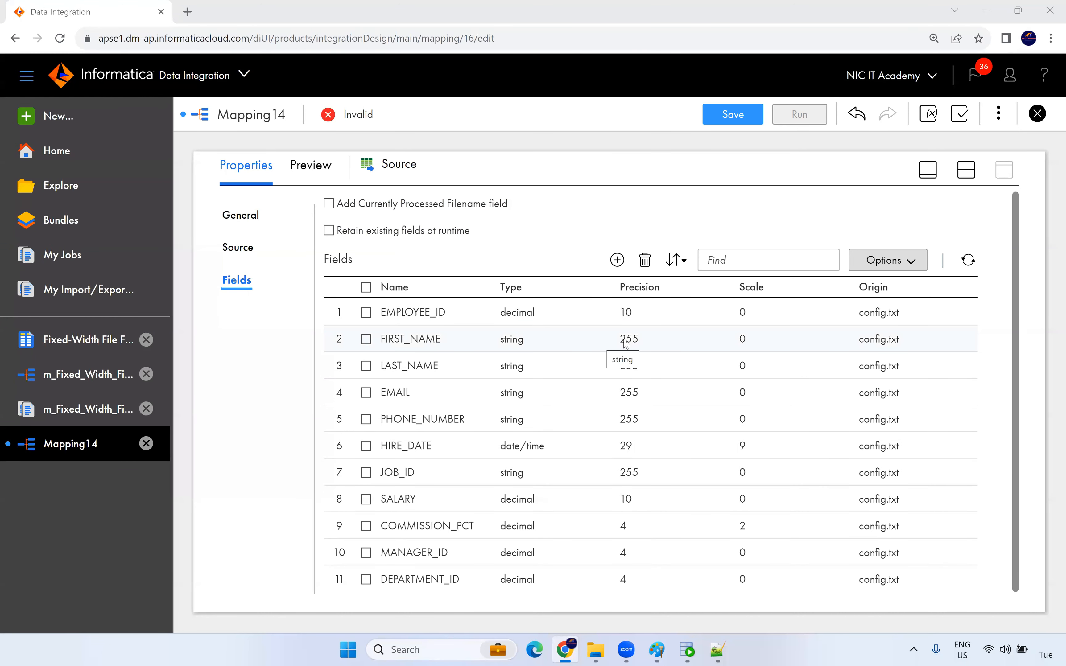
pyautogui.moveTo(519, 297)
pyautogui.mouseDown()
pyautogui.moveTo(532, 294)
pyautogui.moveTo(499, 300)
pyautogui.mouseUp()
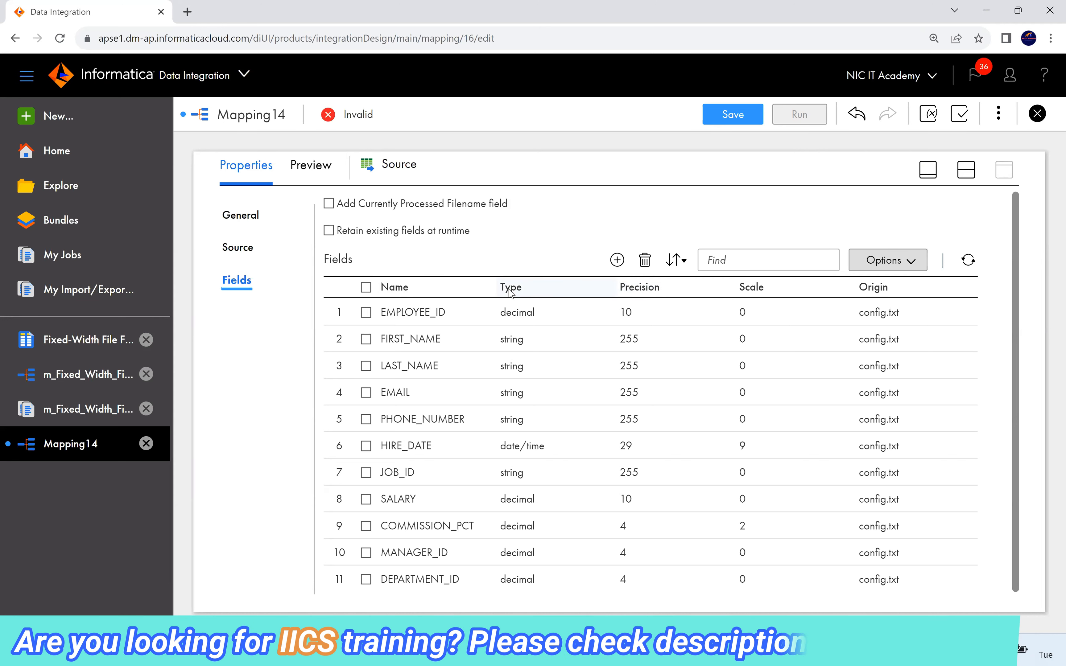
pyautogui.click(908, 264)
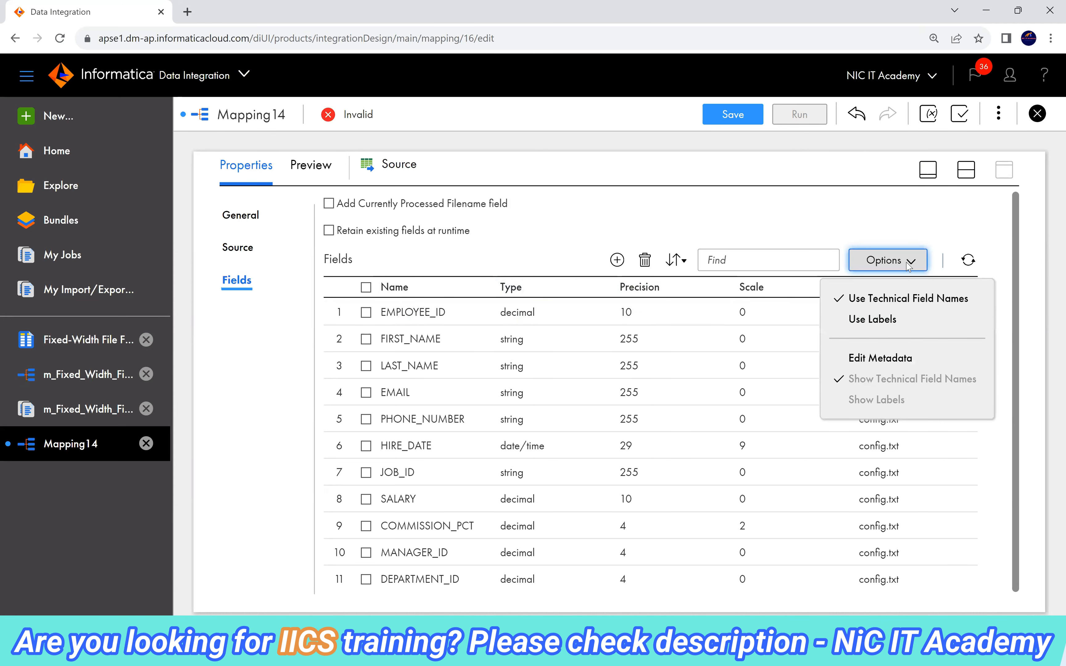
pyautogui.click(900, 359)
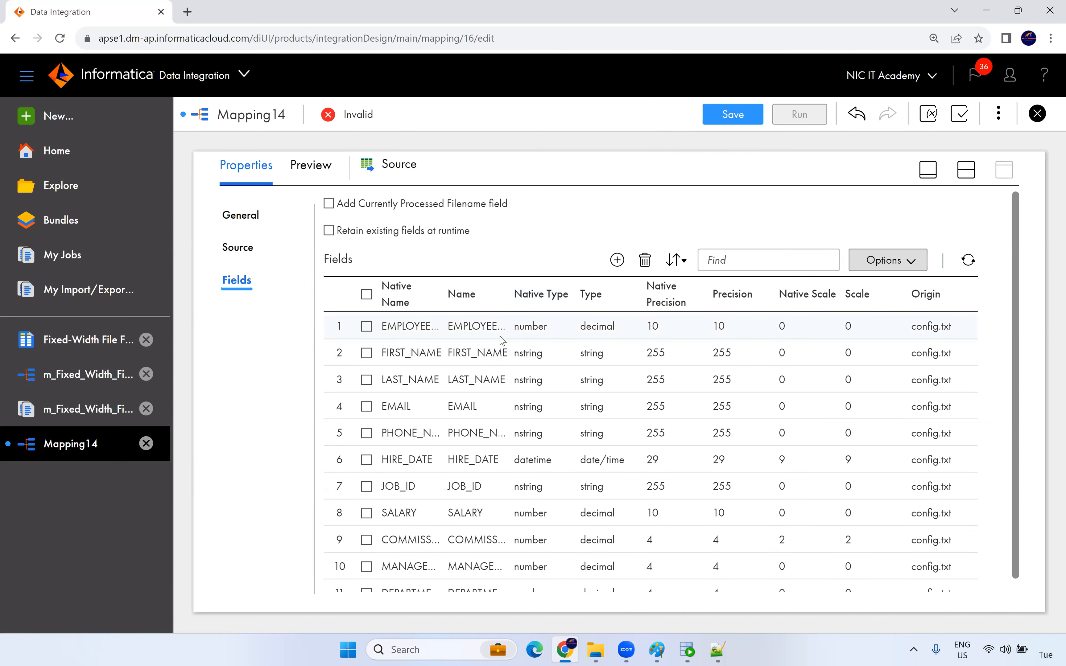
pyautogui.click(538, 429)
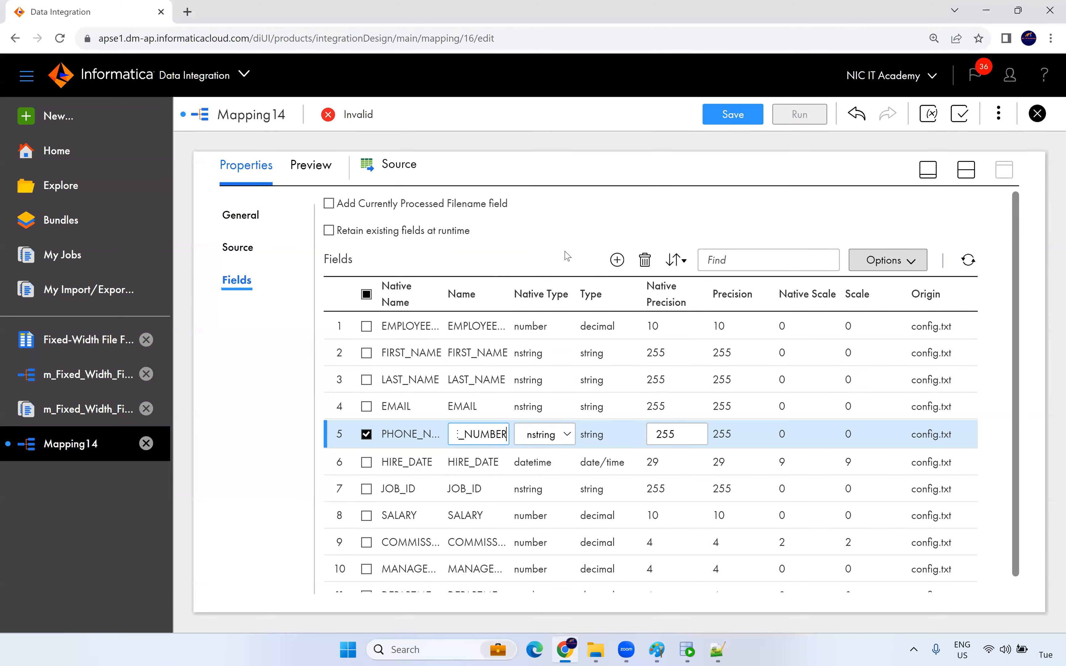
pyautogui.click(913, 222)
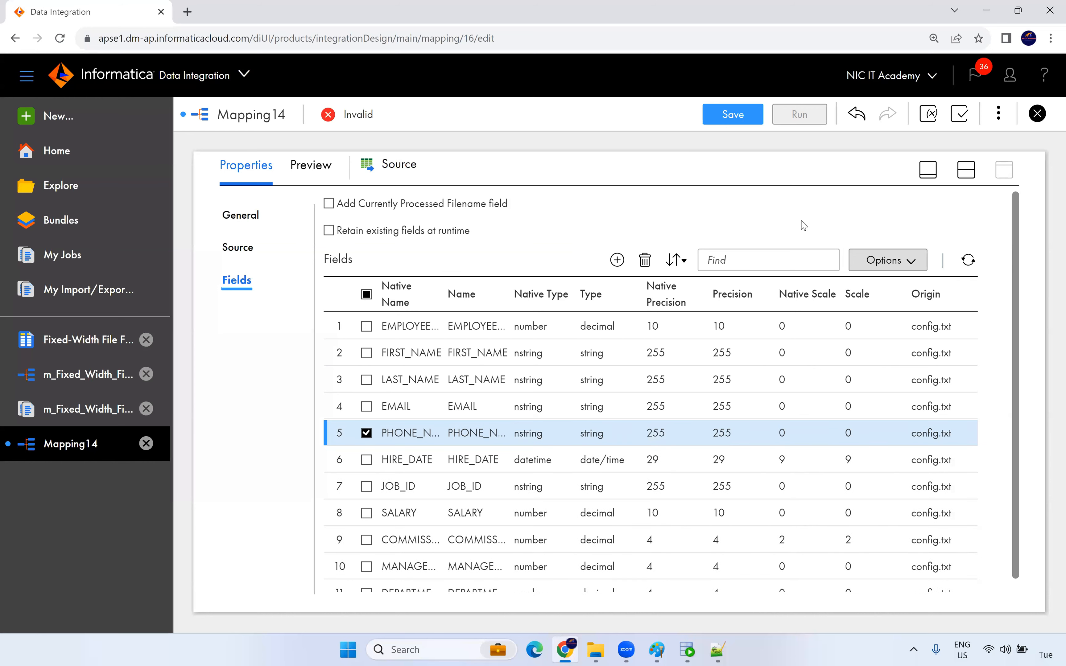
# - Save the mapping and set the Target transformation's connection to Oracle_Tgt, with the target object selection opened
pyautogui.click(732, 111)
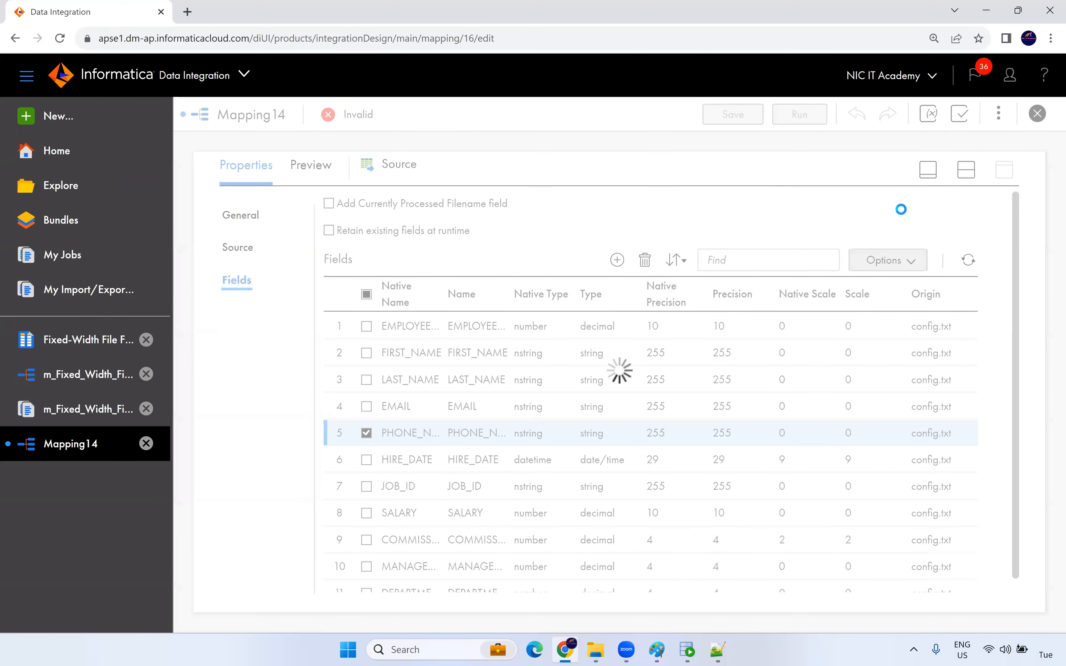
pyautogui.click(966, 170)
pyautogui.click(717, 302)
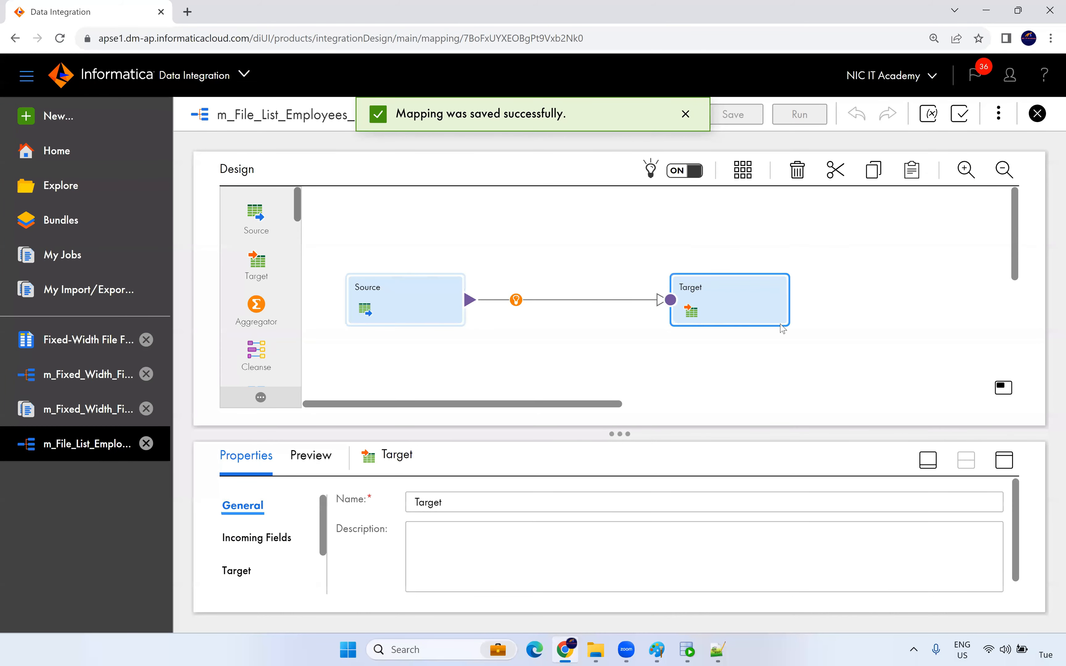
pyautogui.click(1004, 459)
pyautogui.click(292, 281)
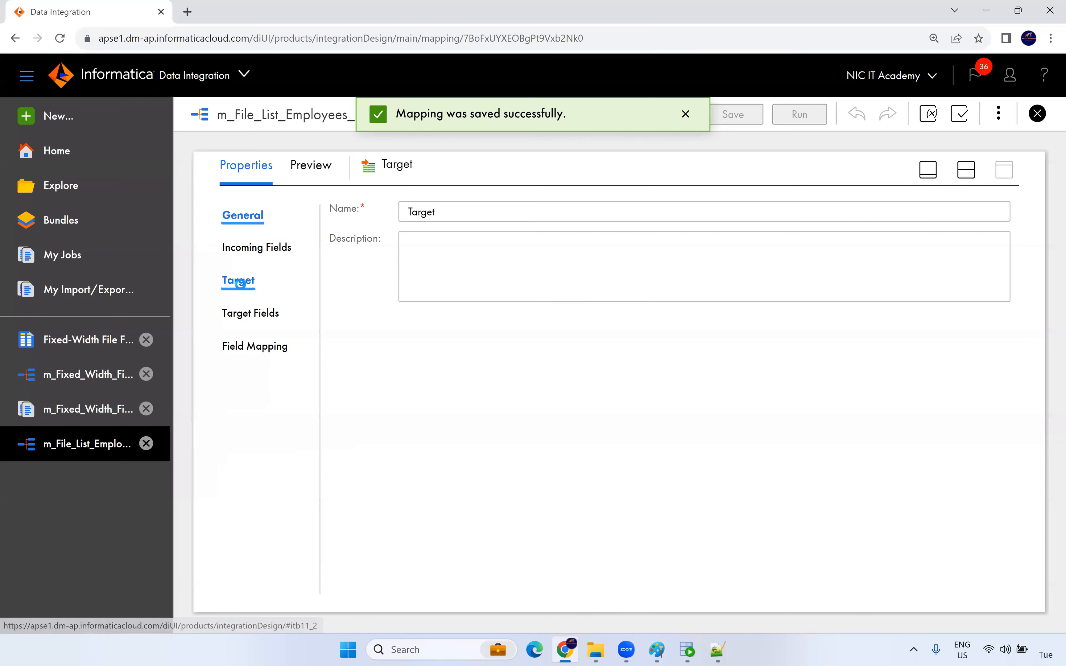
pyautogui.click(492, 254)
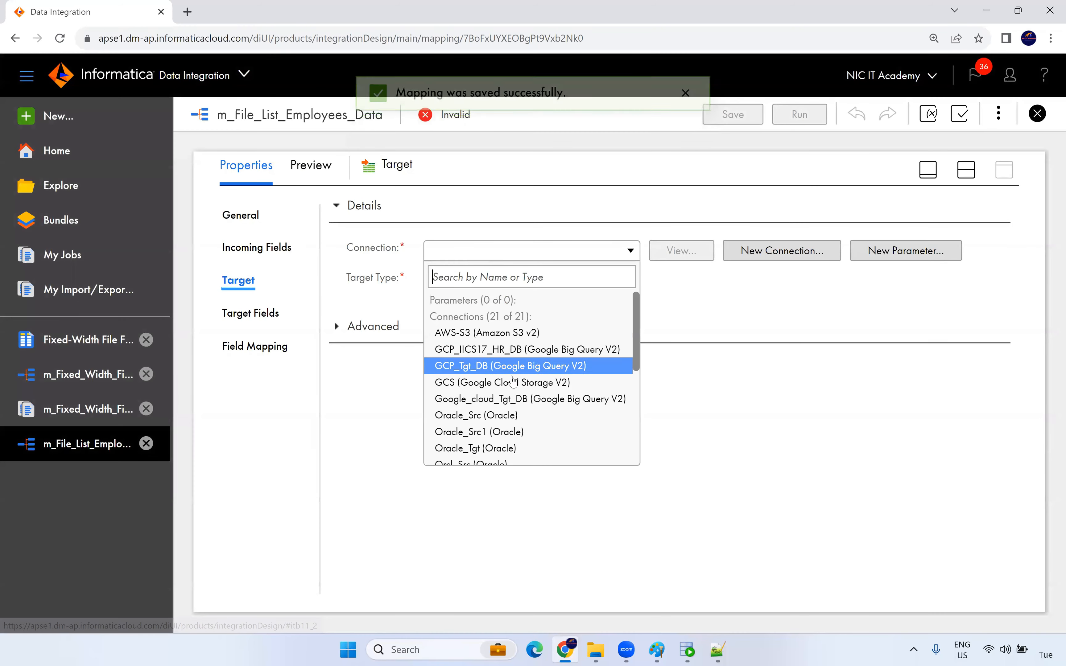
pyautogui.scroll(-2, 510, 403)
pyautogui.click(510, 376)
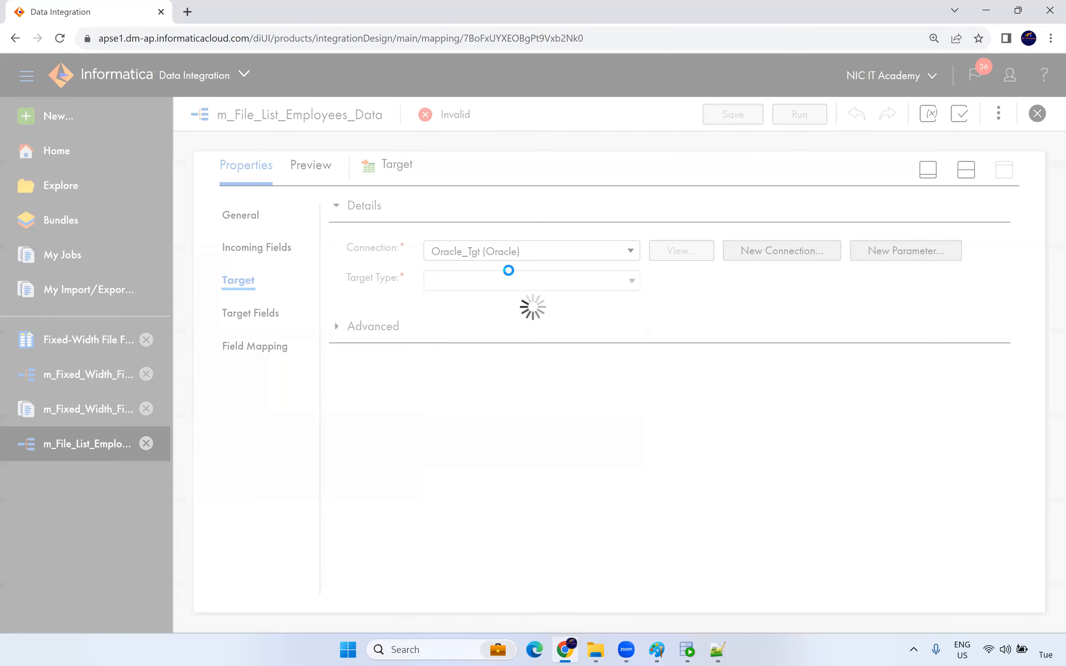
pyautogui.click(673, 315)
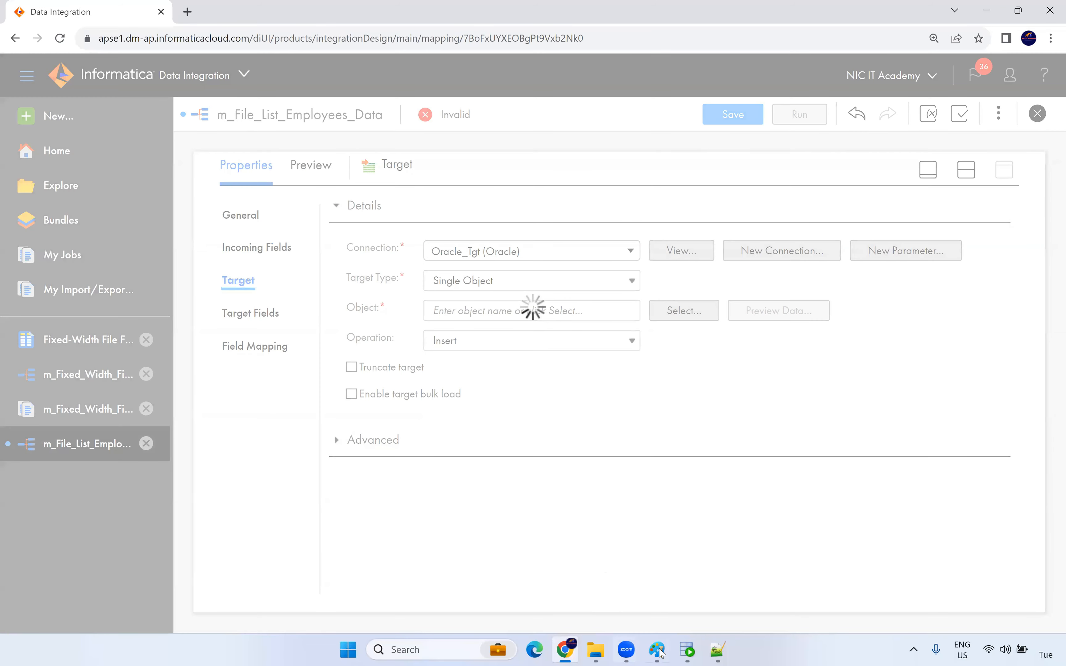
# - Switch to Oracle SQL Developer and query all rows of the t_employees table in the CORE worksheet
pyautogui.click(686, 649)
pyautogui.doubleClick(374, 128)
pyautogui.write('t_emplo')
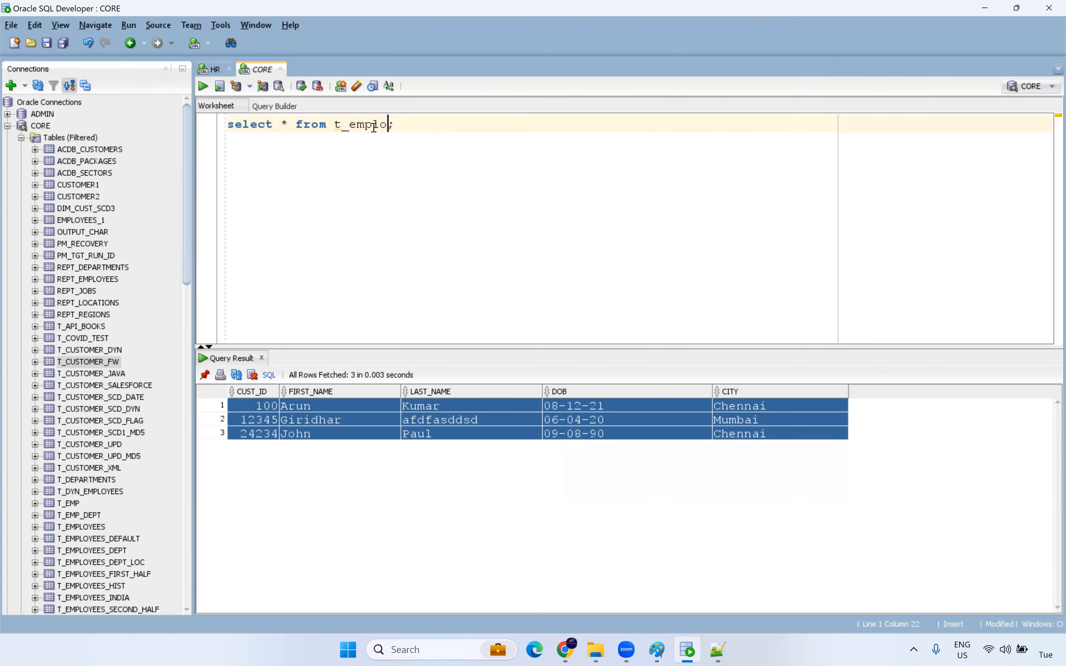
pyautogui.write('yees;')
pyautogui.hotkey('ctrl', 'Return')
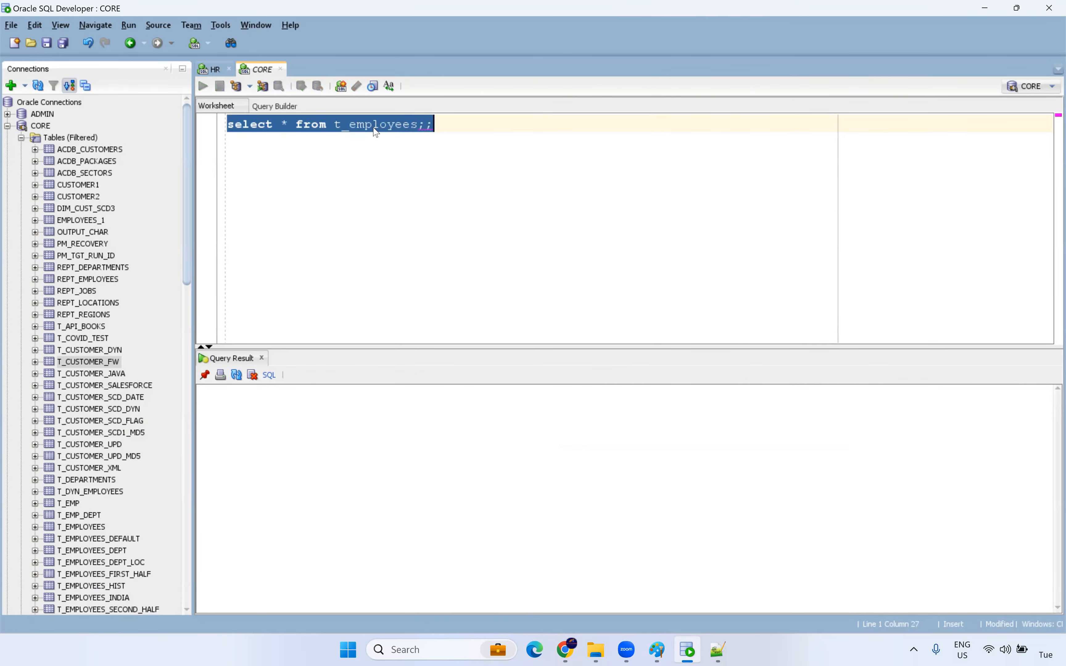
pyautogui.press('Delete')
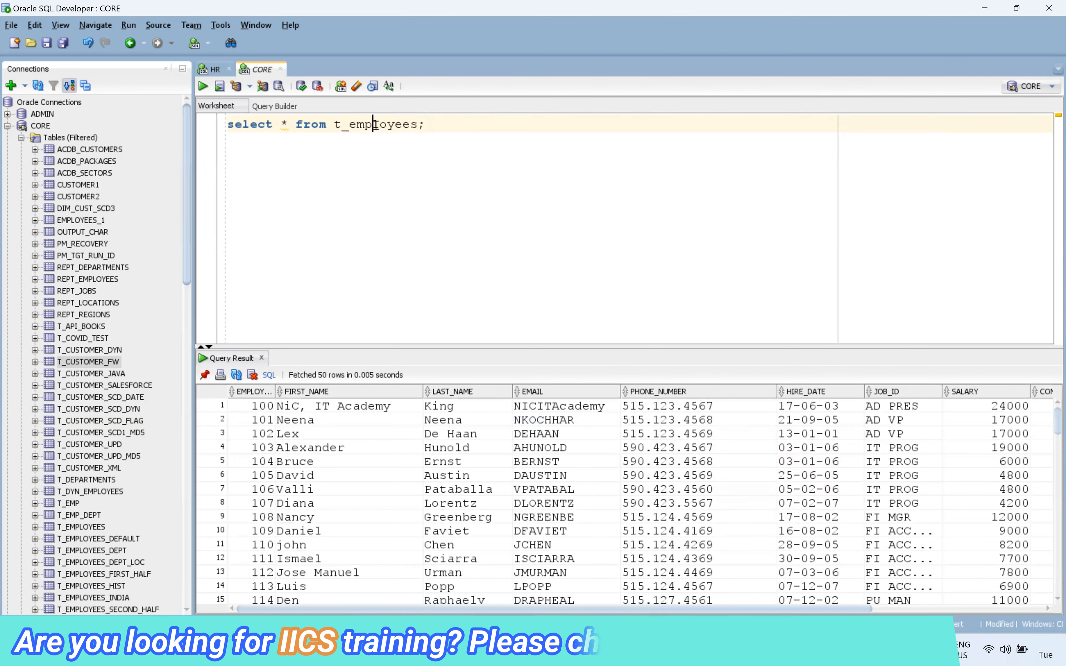
pyautogui.doubleClick(373, 127)
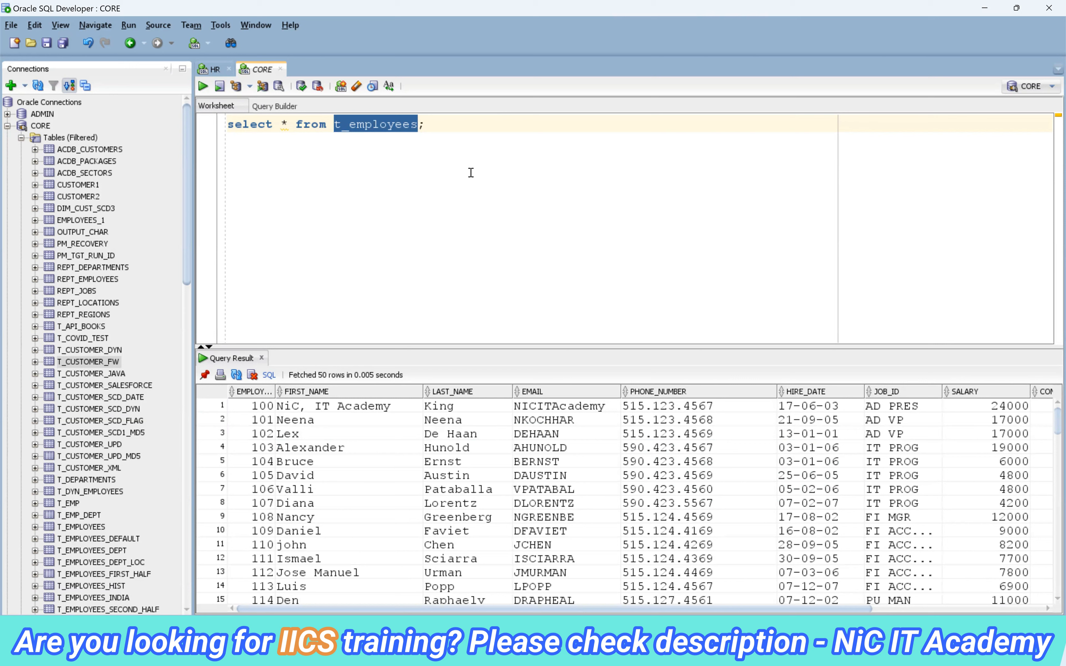
# - Truncate the t_employees table with a new statement in the CORE worksheet, and rerun the select query on it
pyautogui.click(456, 127)
pyautogui.press('Return')
pyautogui.press('Return')
pyautogui.write('trunca')
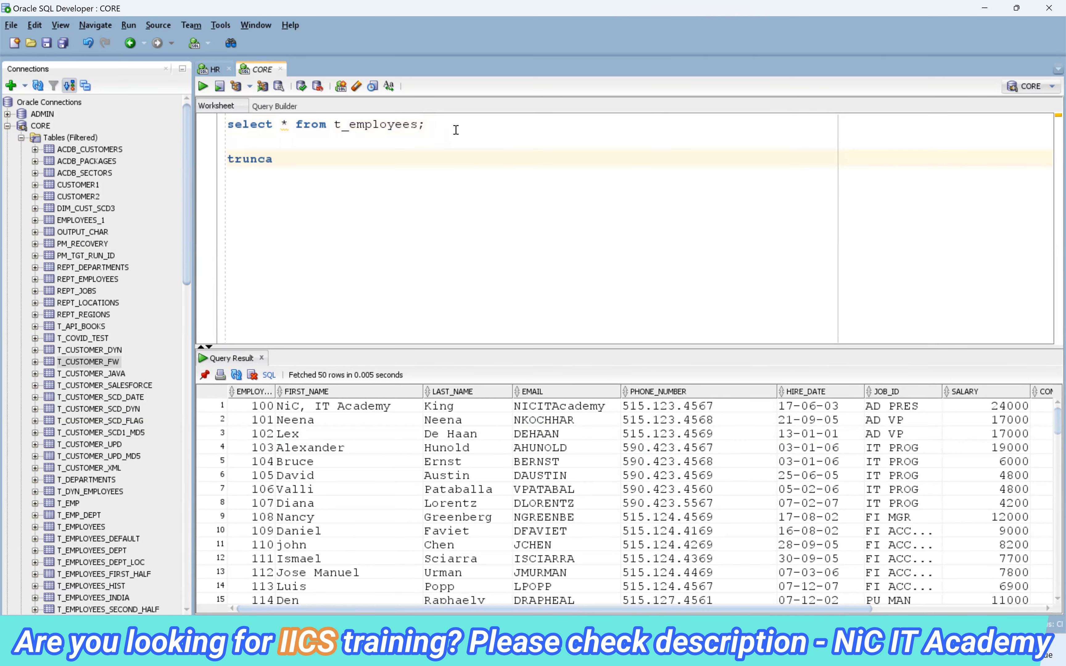
pyautogui.write('te table t_employees;')
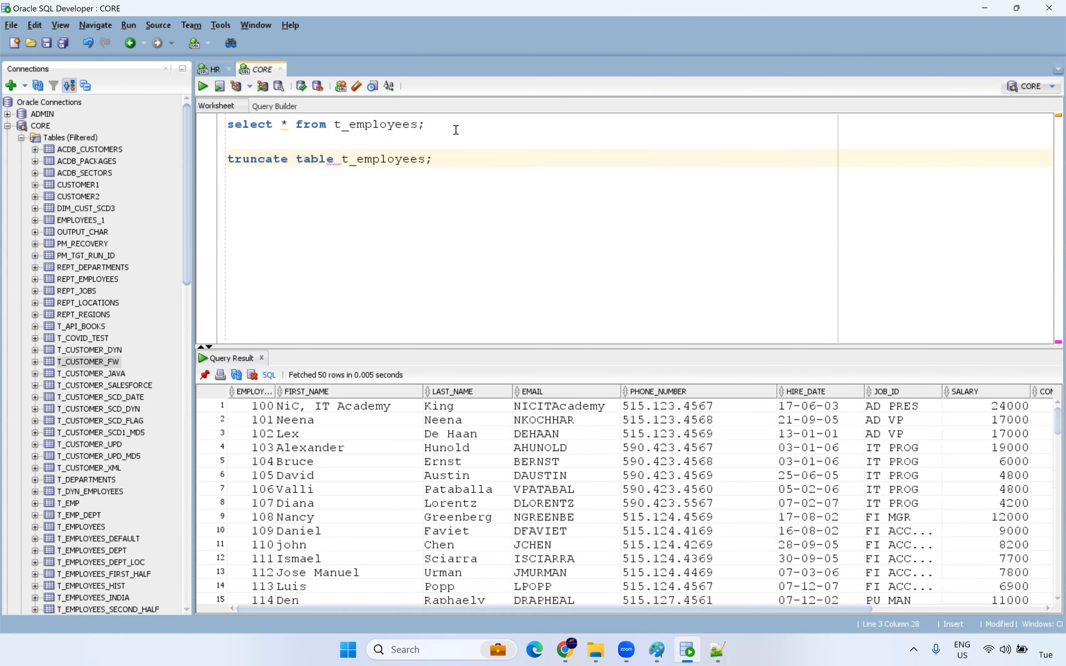
pyautogui.hotkey('ctrl', 'Return')
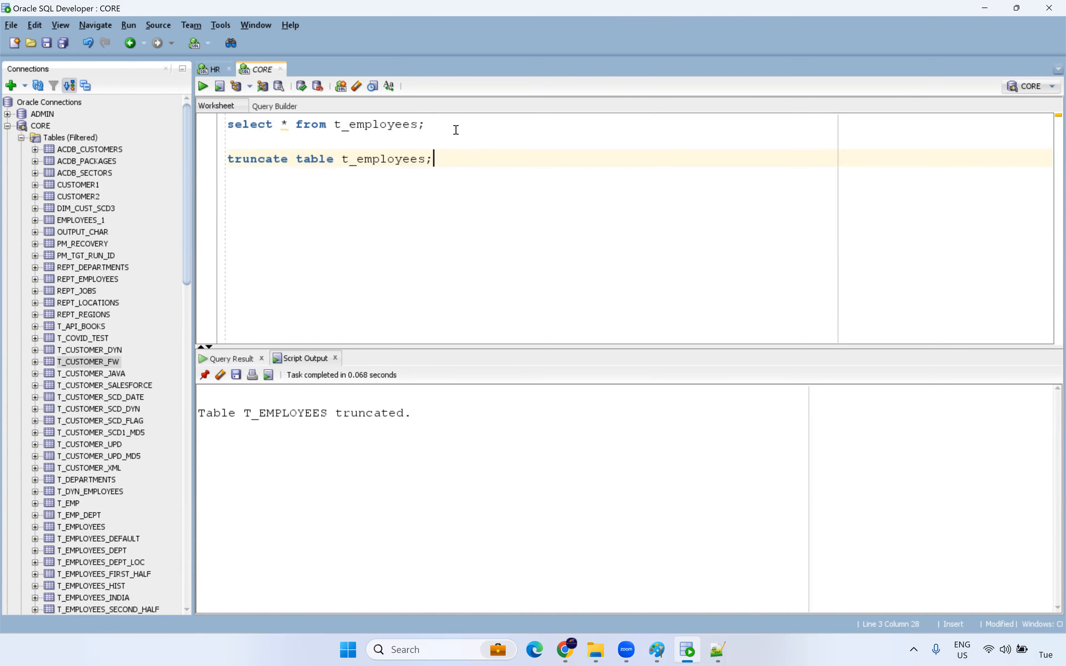
pyautogui.click(457, 129)
pyautogui.hotkey('ctrl', 'Return')
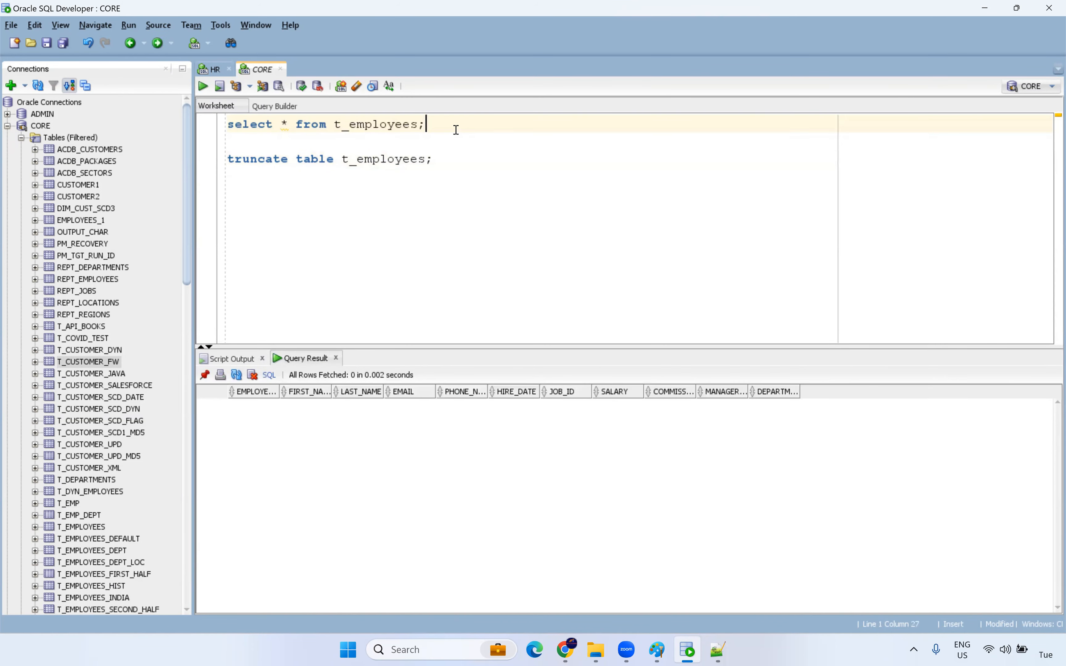
# - Switch back to Informatica Data Integration, search for t_employees, set T_EMPLOYEES as the existing target object, and enable Truncate target
pyautogui.click(564, 651)
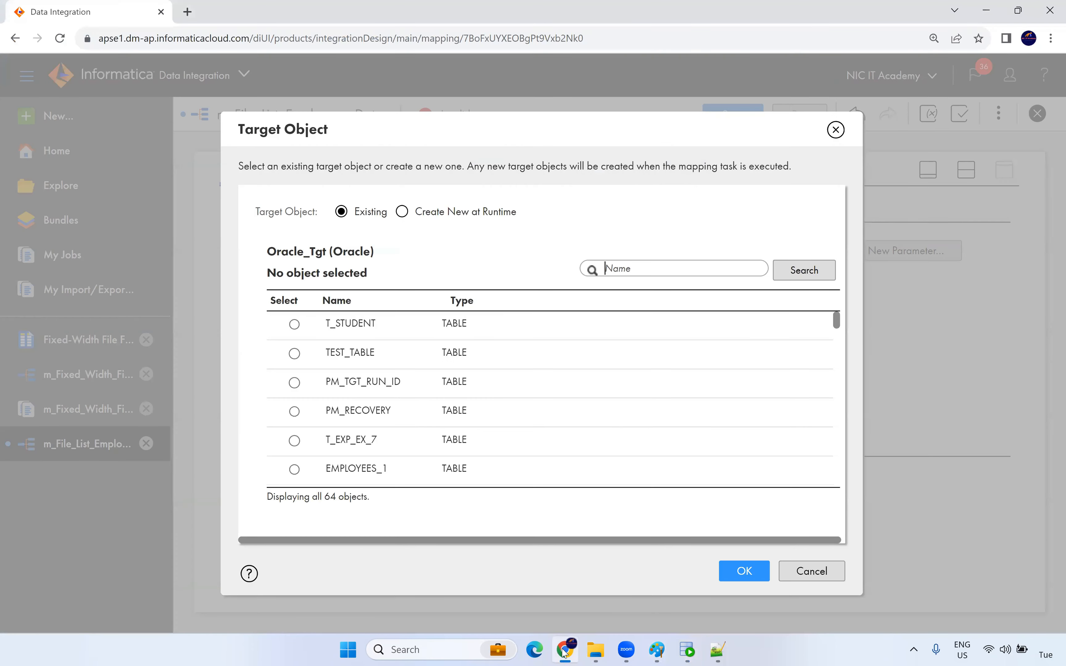
pyautogui.write('t')
pyautogui.click(804, 266)
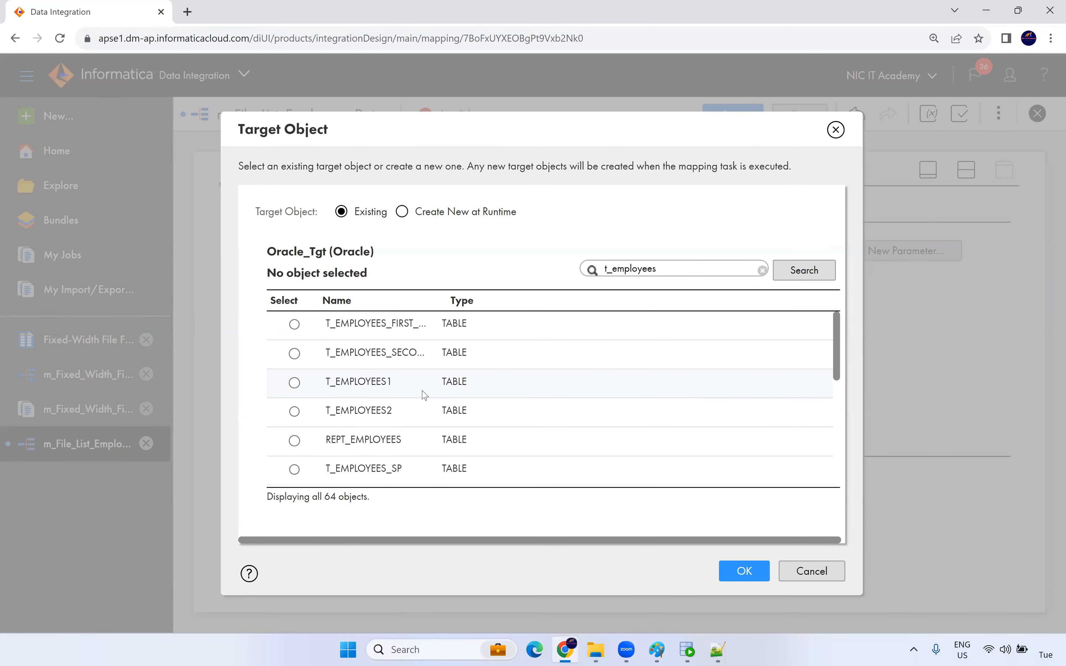
pyautogui.scroll(-5, 424, 394)
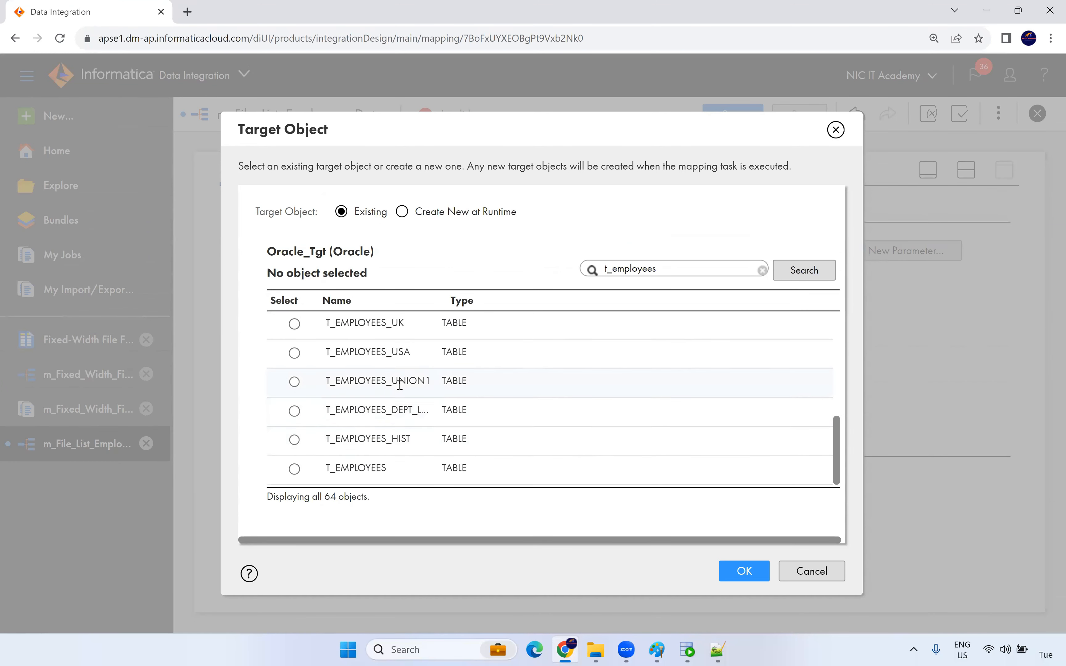
pyautogui.click(416, 466)
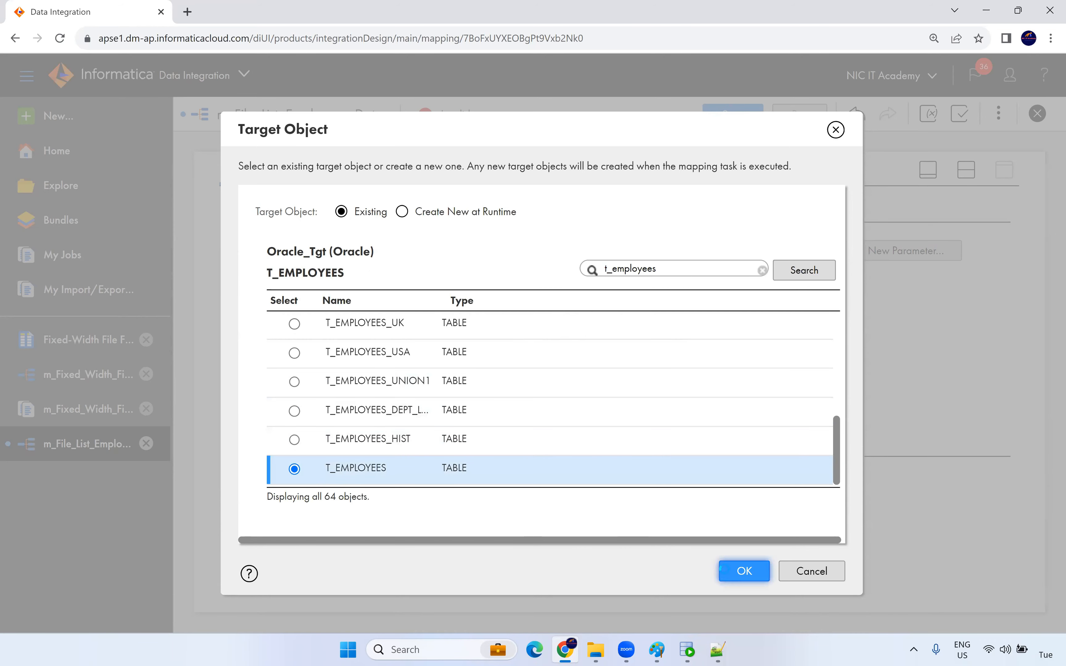
pyautogui.click(722, 572)
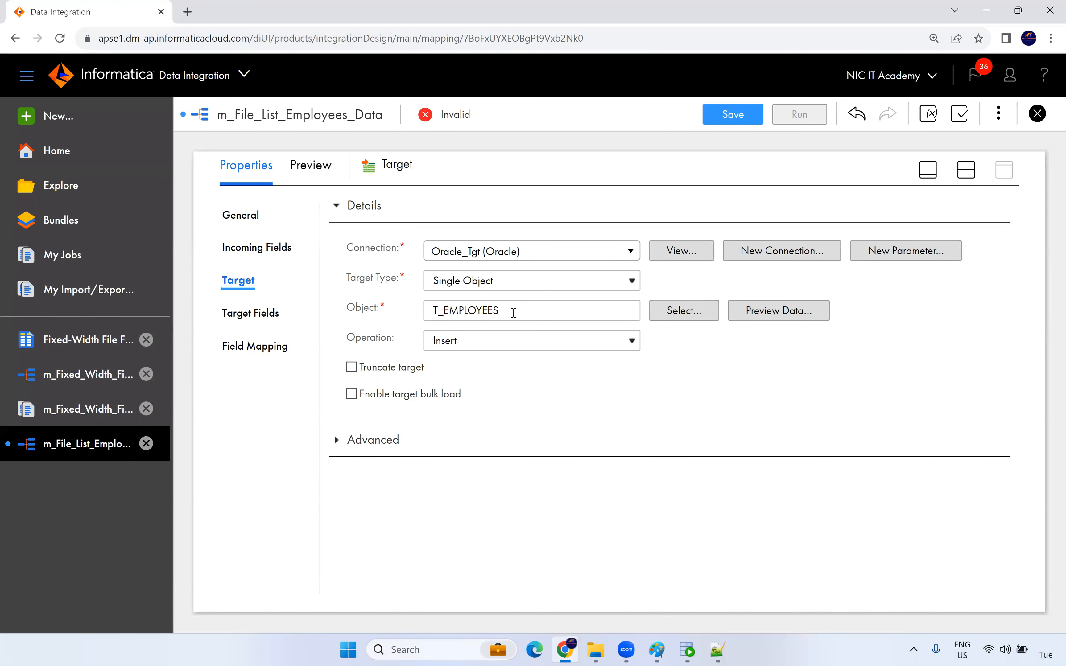
pyautogui.click(377, 367)
# - Map the incoming fields to the target fields using Smart Map, and save the mapping
pyautogui.click(259, 346)
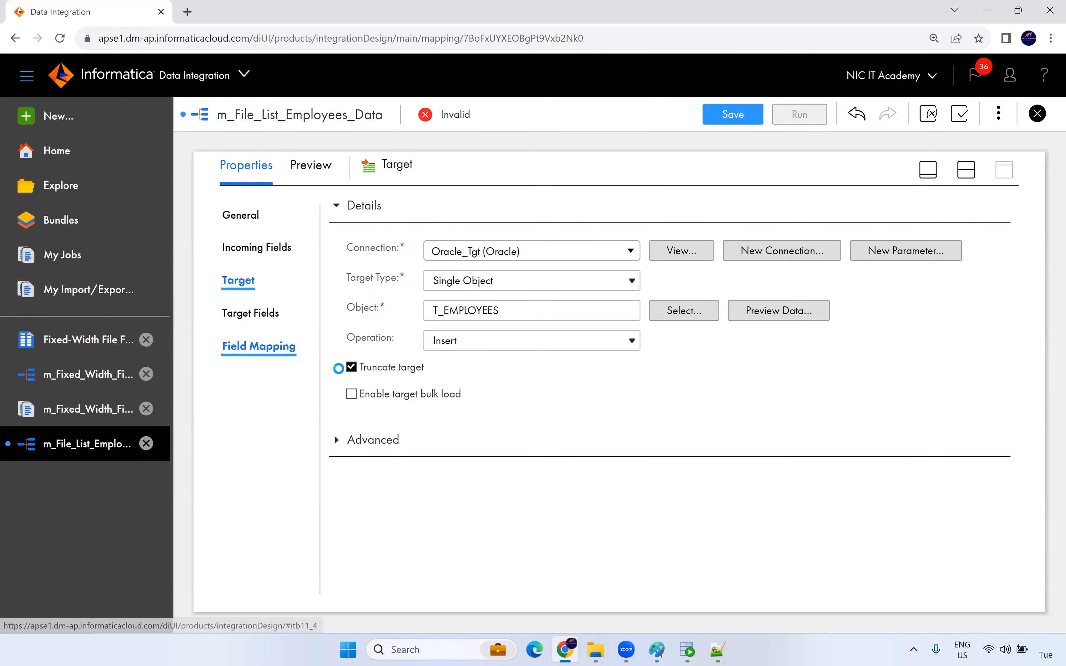
pyautogui.click(927, 260)
pyautogui.click(855, 314)
pyautogui.moveTo(773, 314)
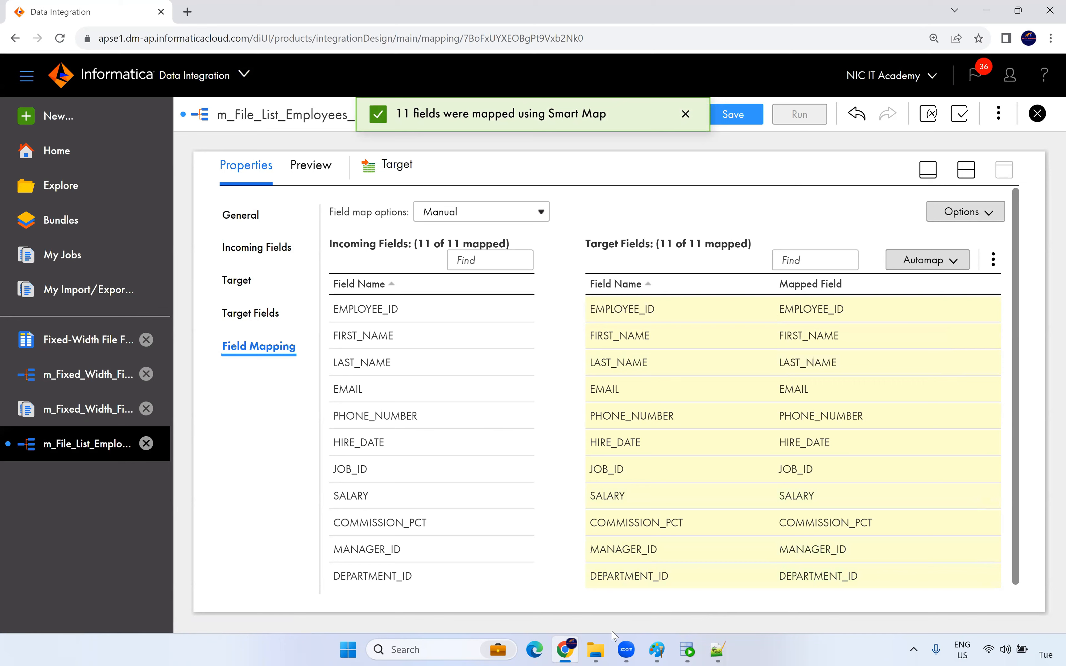
pyautogui.scroll(-1, 681, 374)
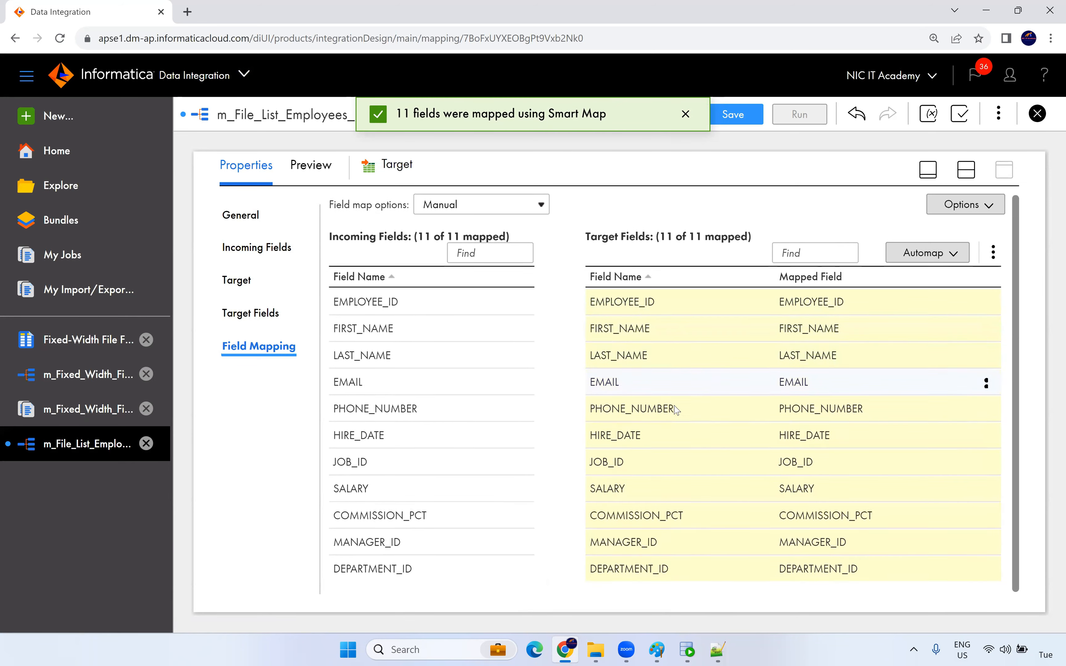
pyautogui.click(745, 112)
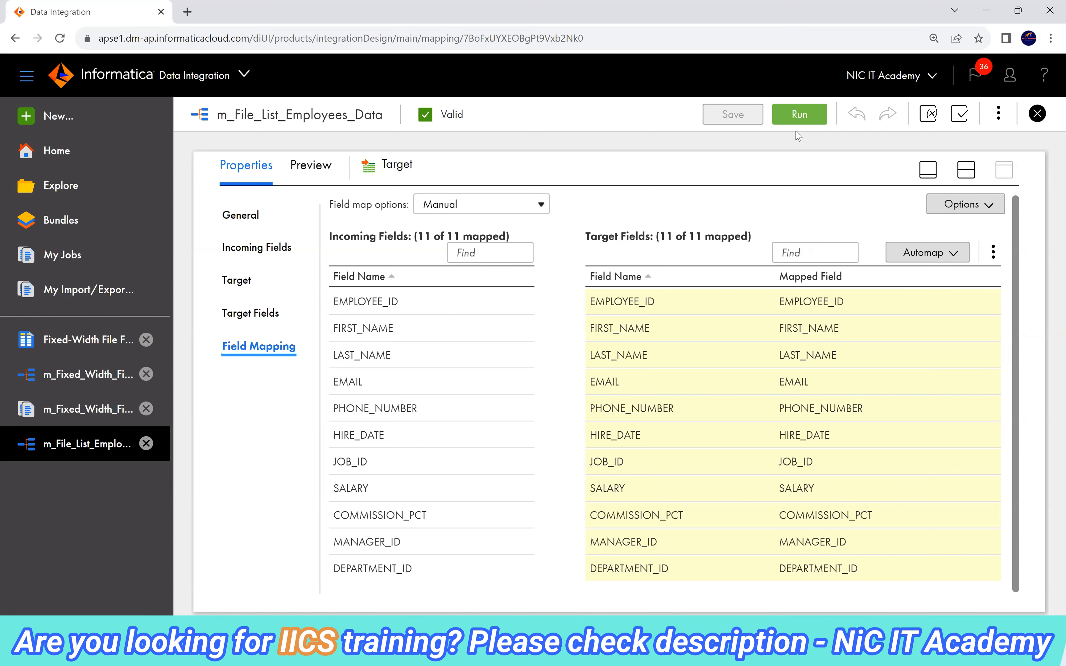
# - Run the m_File_List_Employees_Data mapping and refresh its entry in My Jobs until the run finishes
pyautogui.click(799, 116)
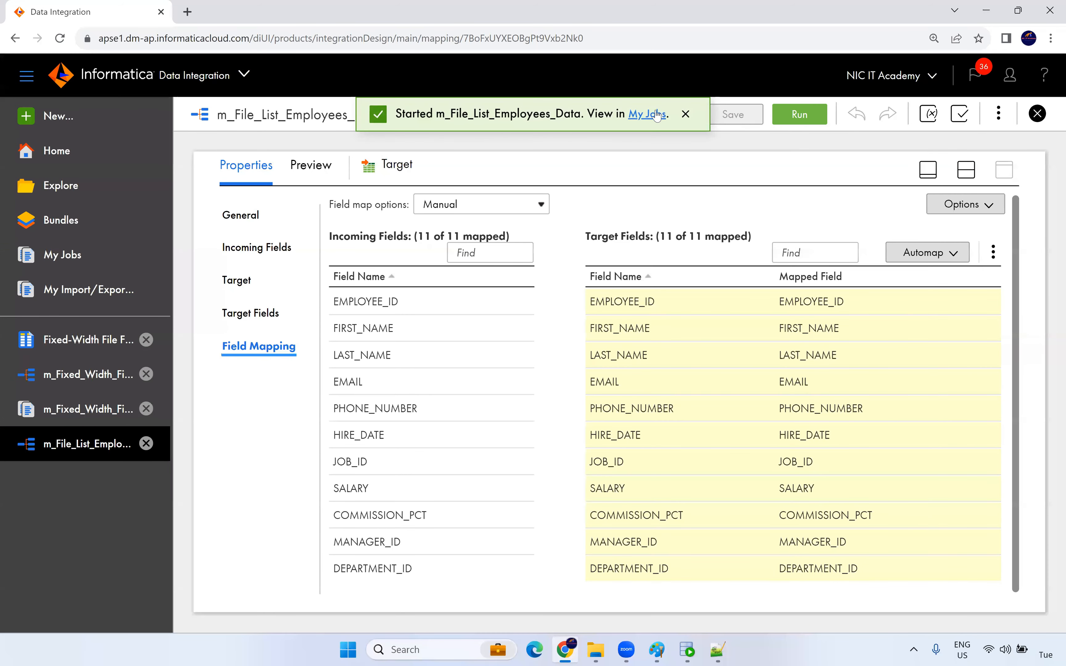
pyautogui.click(656, 116)
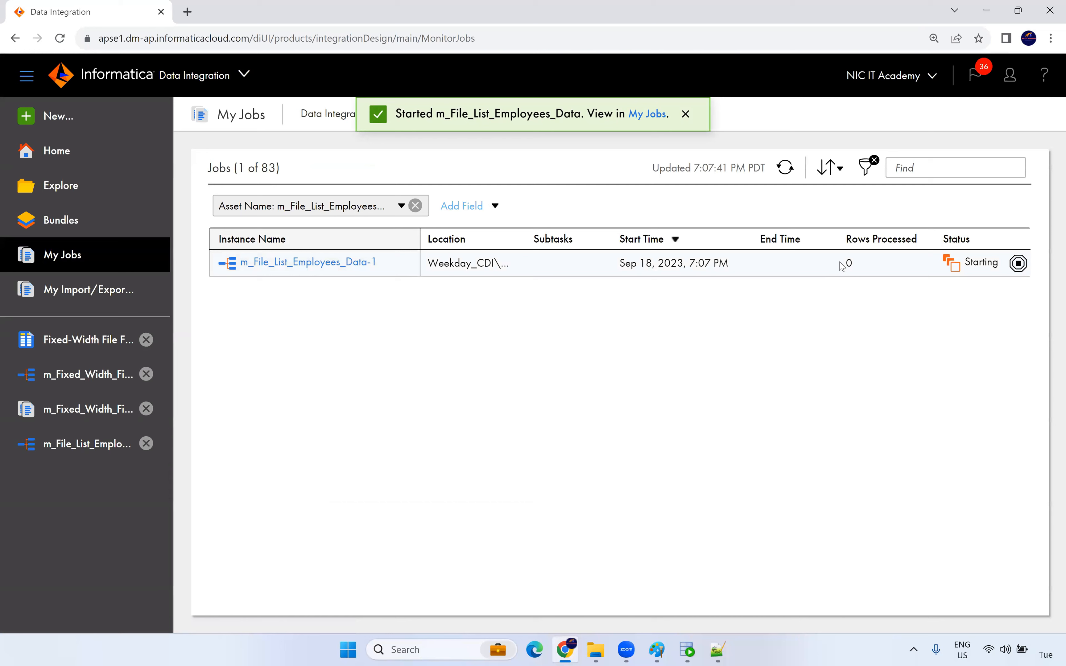
pyautogui.click(786, 172)
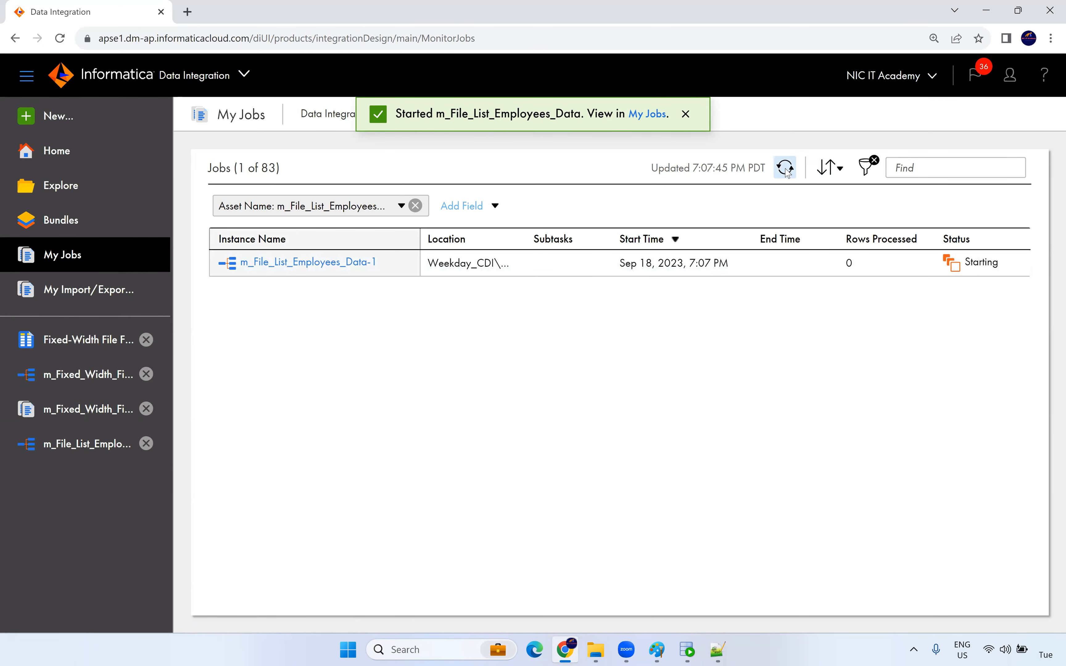
pyautogui.click(786, 171)
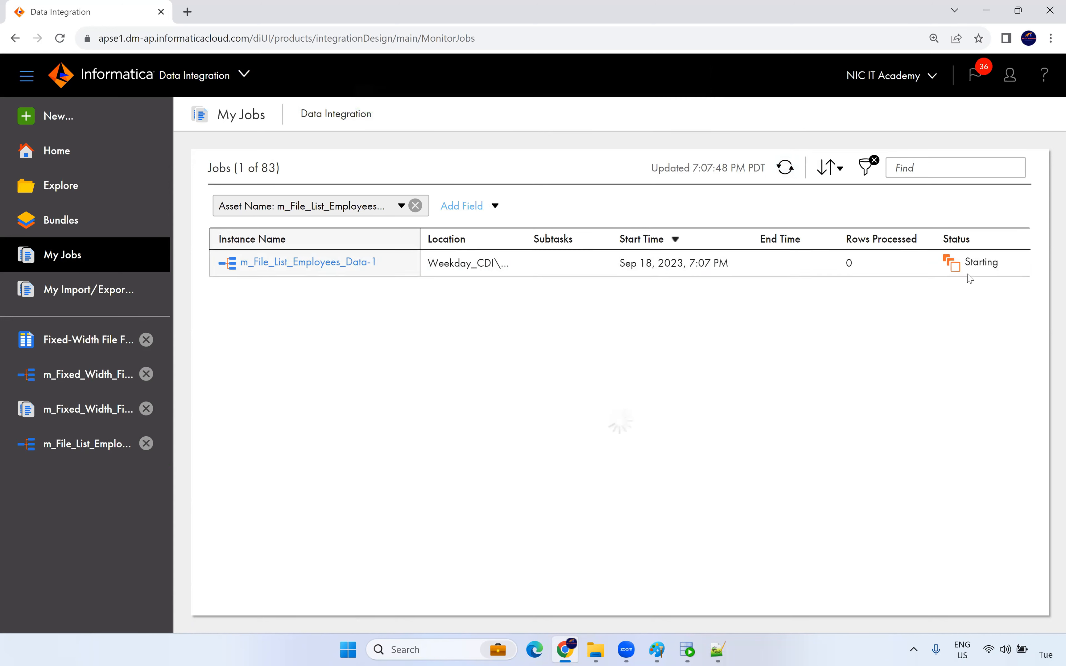
pyautogui.click(786, 171)
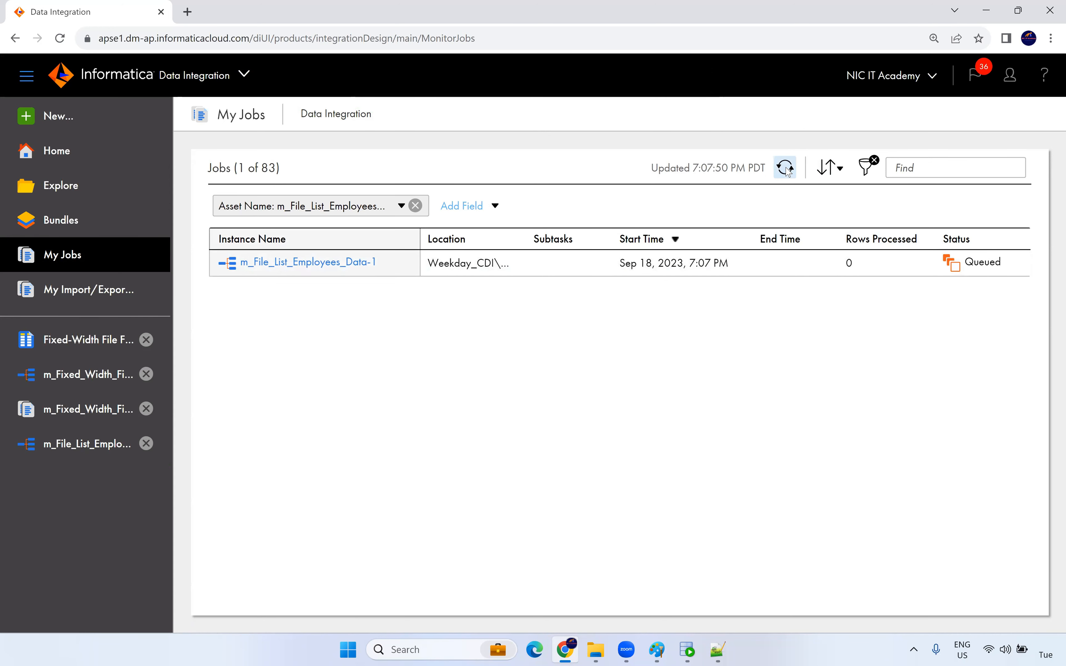
pyautogui.click(786, 171)
pyautogui.click(787, 170)
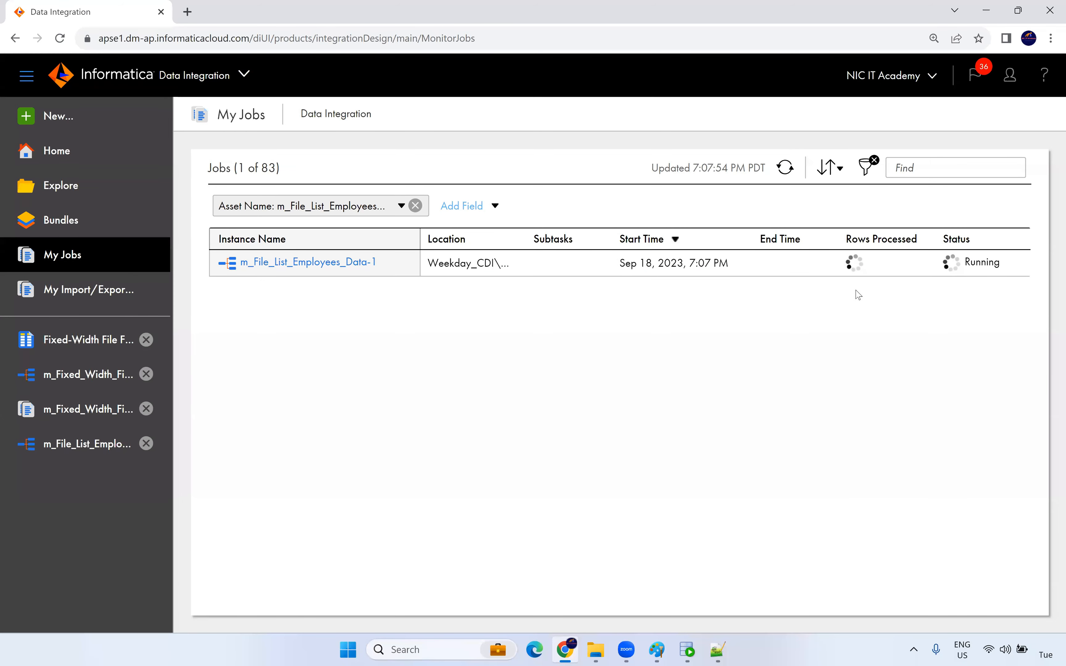
pyautogui.click(784, 170)
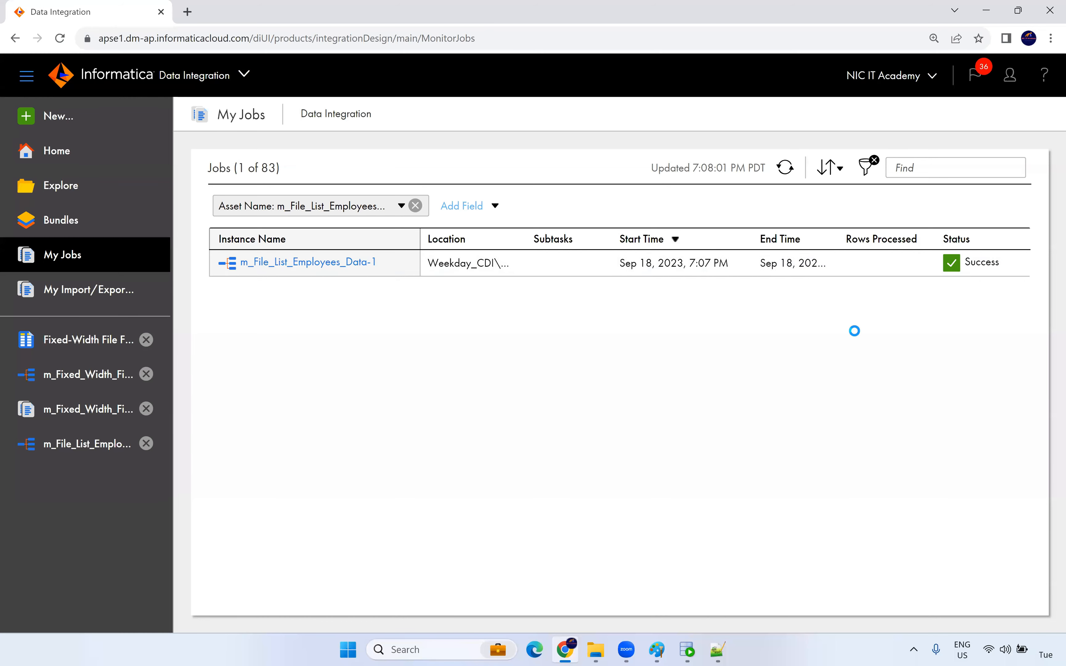
# - Examine the job's source and target row counts, and query t_employees in Oracle SQL Developer to check the loaded data
pyautogui.moveTo(867, 263); pyautogui.dragTo(844, 264)
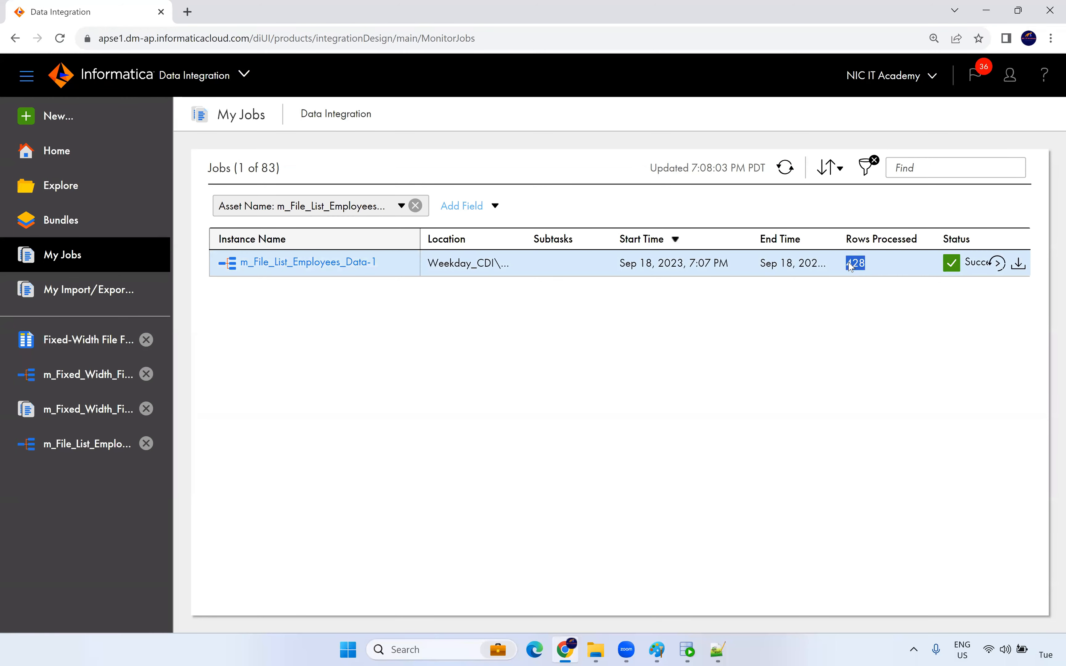
pyautogui.click(372, 263)
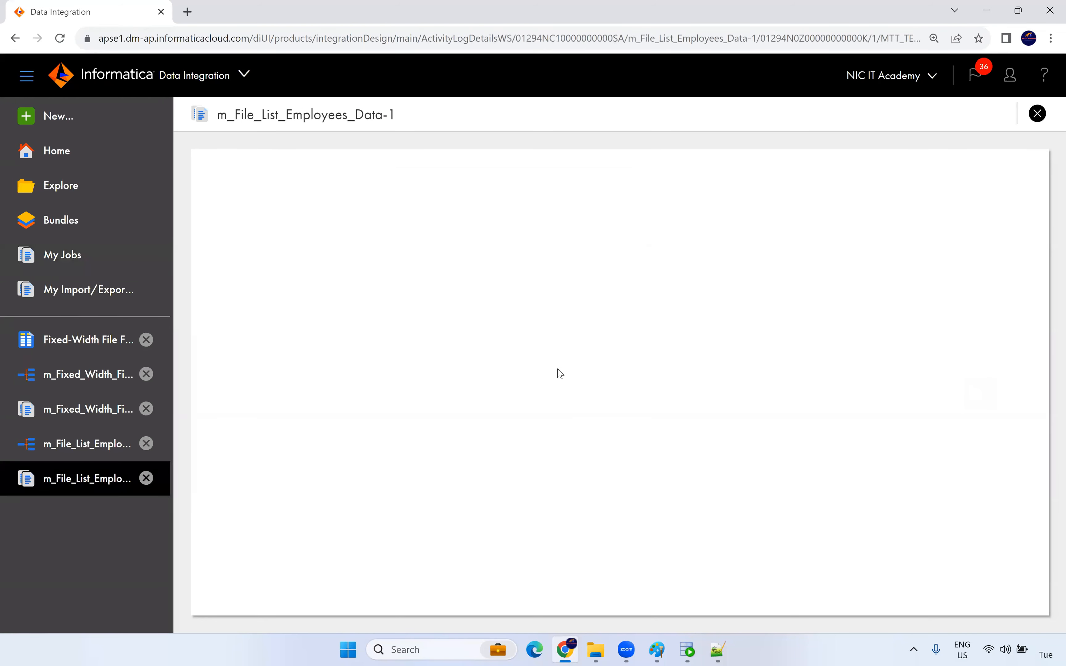
pyautogui.moveTo(447, 486); pyautogui.dragTo(432, 523)
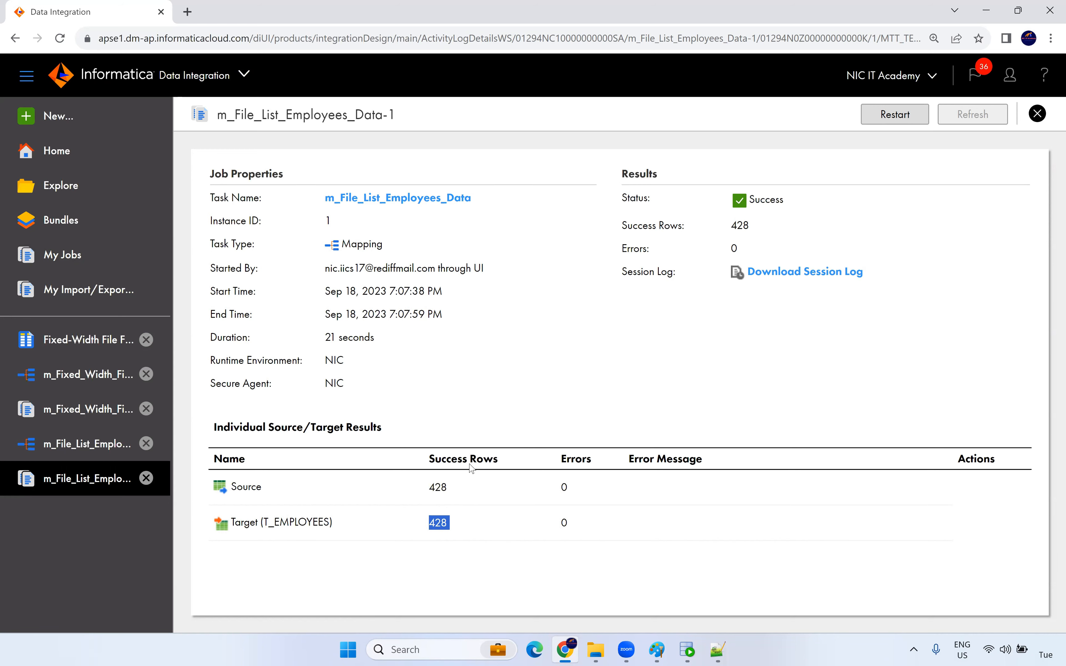
pyautogui.click(700, 651)
pyautogui.click(362, 132)
pyautogui.hotkey('ctrl', 'Return')
pyautogui.moveTo(458, 347); pyautogui.dragTo(458, 289)
# - Switch to File Explorer and make three copies of S_FF_Employees1 in the Input_Files folder
pyautogui.click(596, 650)
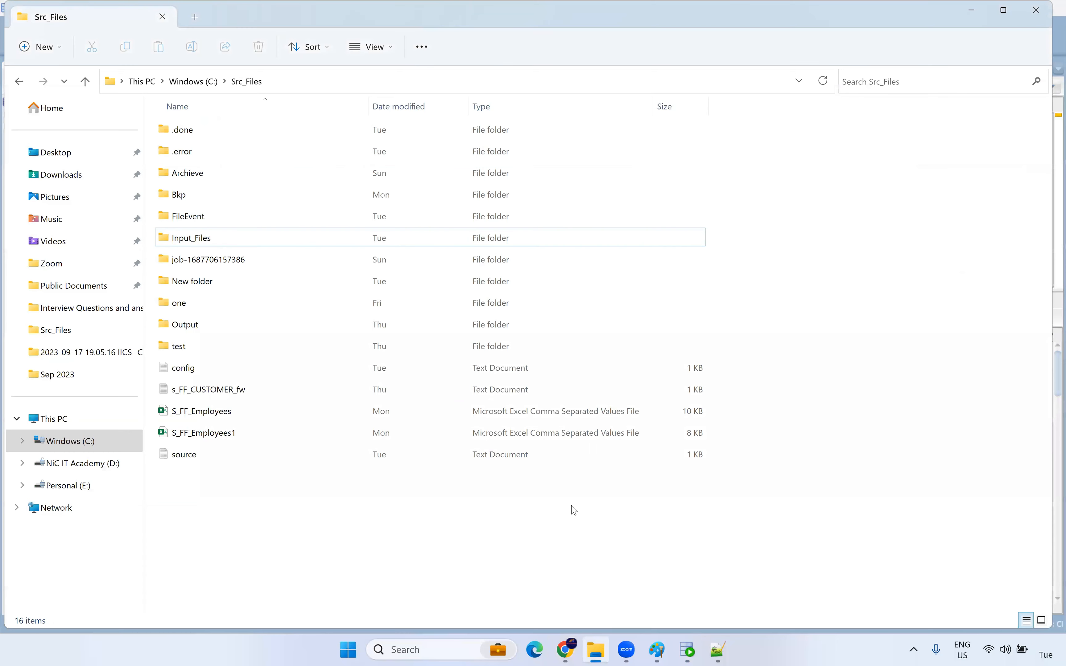
pyautogui.click(218, 248)
pyautogui.doubleClick(218, 248)
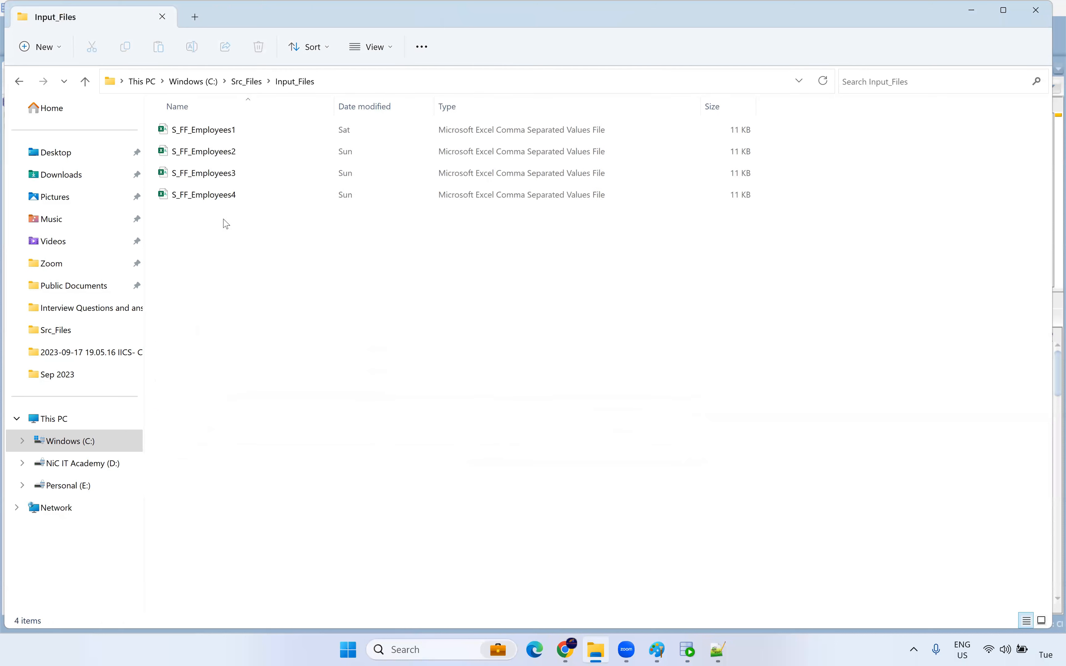
pyautogui.click(242, 137)
pyautogui.hotkey('ctrl', 'c')
pyautogui.hotkey('ctrl', 'v')
pyautogui.hotkey('ctrl', 'v')
pyautogui.hotkey('ctrl', 'v')
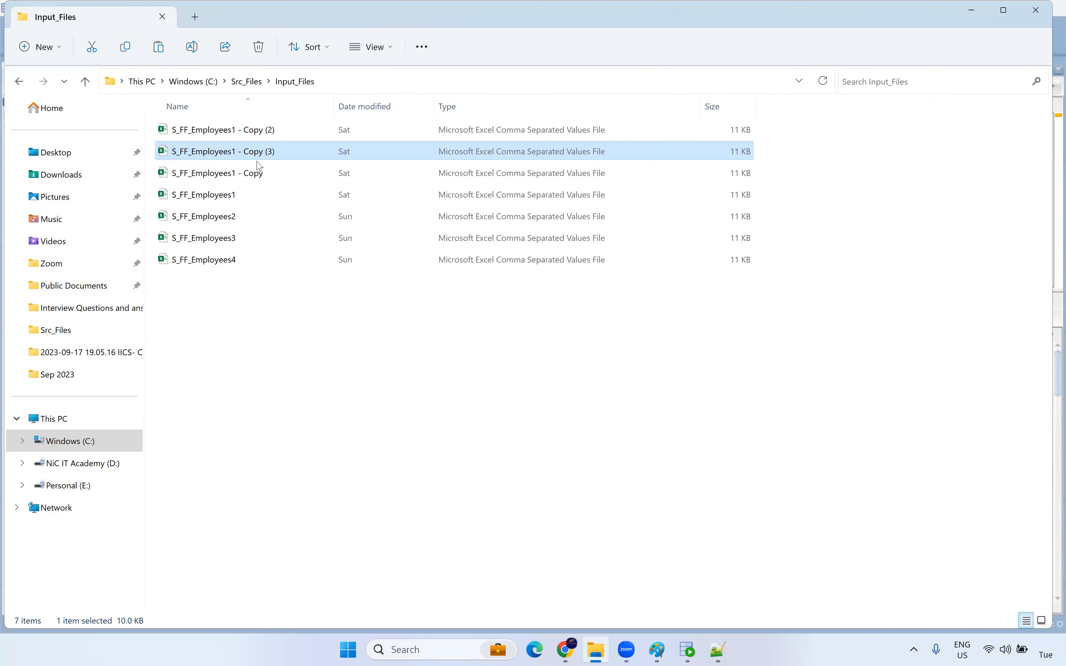
# - Rename the three copied CSV files as S_FF_Employees5, S_FF_Employees6 and S_FF_Employees7
pyautogui.click(244, 176)
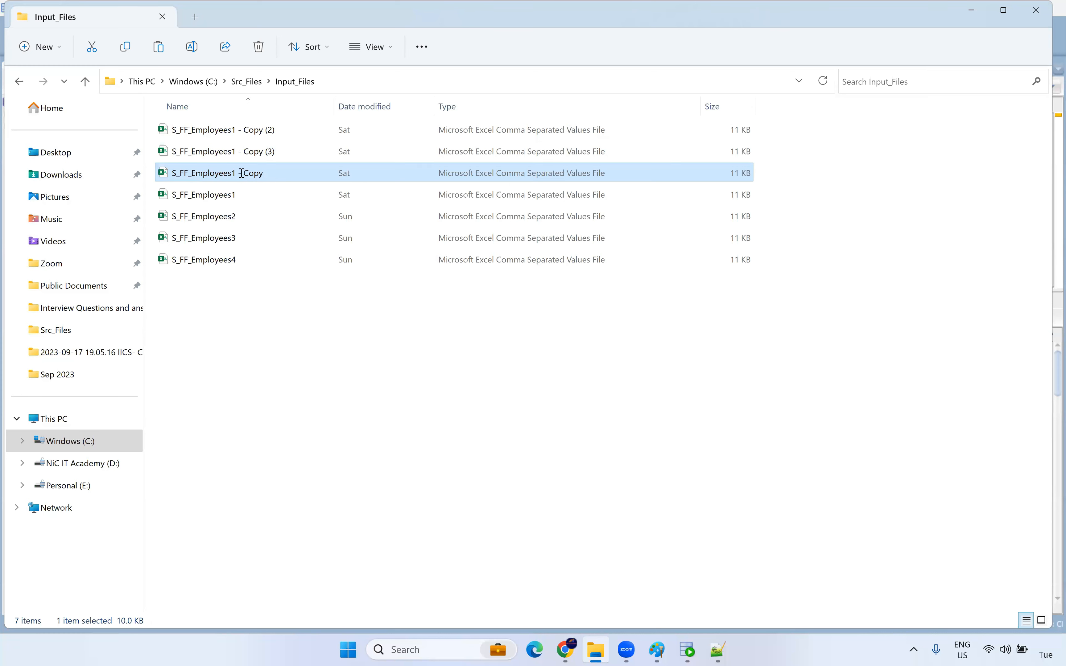
pyautogui.moveTo(233, 173); pyautogui.dragTo(319, 177)
pyautogui.write('5')
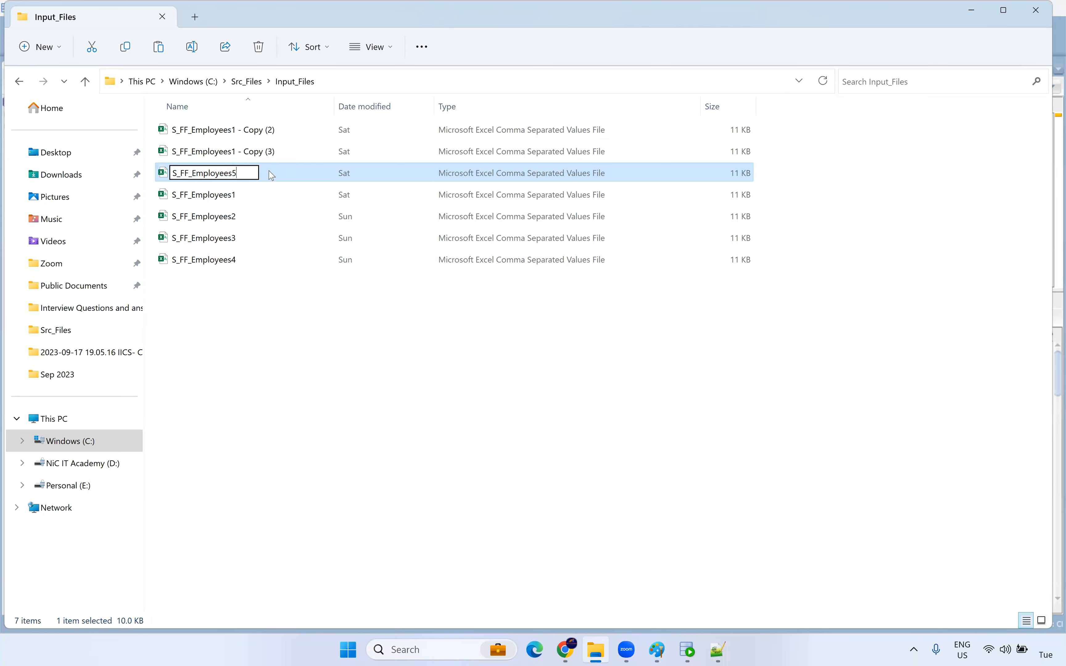
pyautogui.press('Return')
pyautogui.click(251, 156)
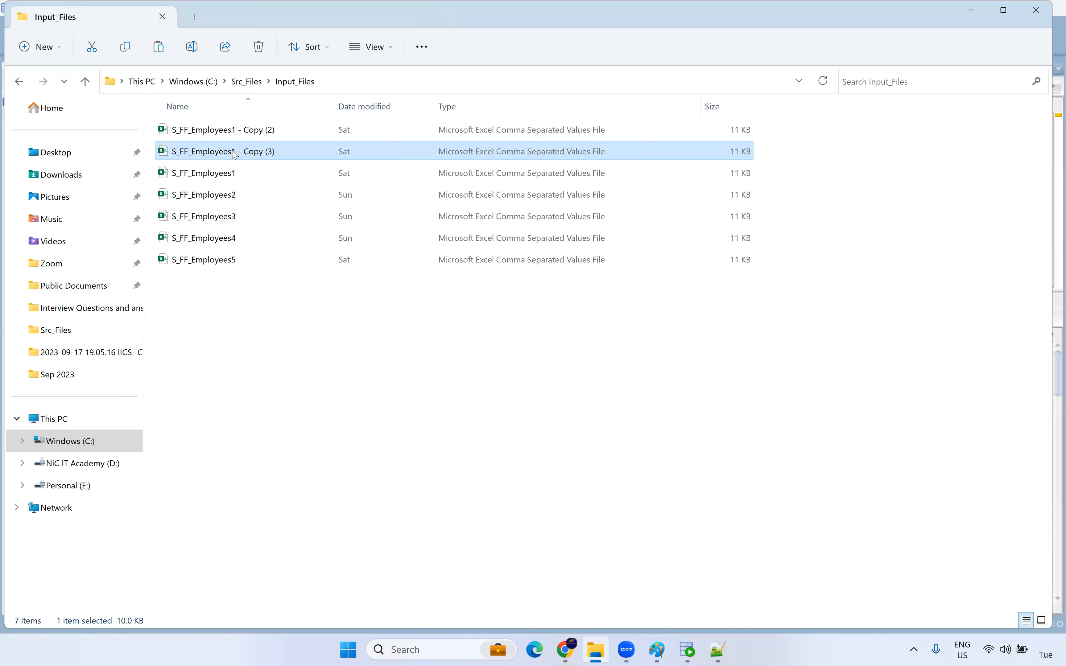
pyautogui.click(235, 154)
pyautogui.moveTo(233, 152); pyautogui.dragTo(283, 152)
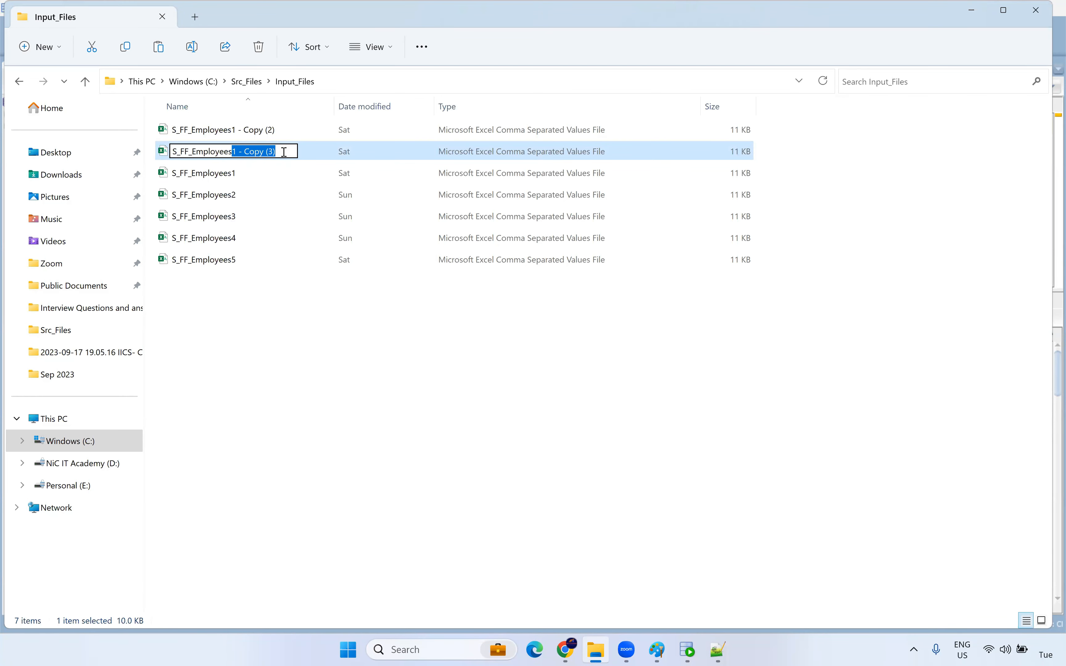
pyautogui.write('6')
pyautogui.click(233, 132)
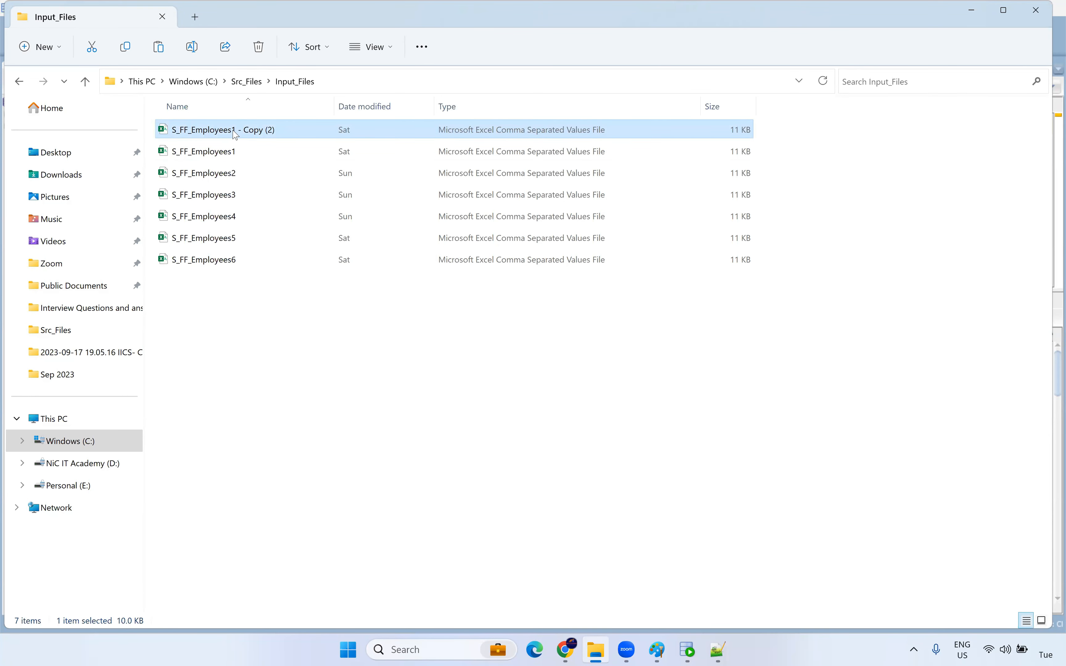
pyautogui.click(235, 132)
pyautogui.moveTo(233, 130); pyautogui.dragTo(299, 129)
pyautogui.write('7')
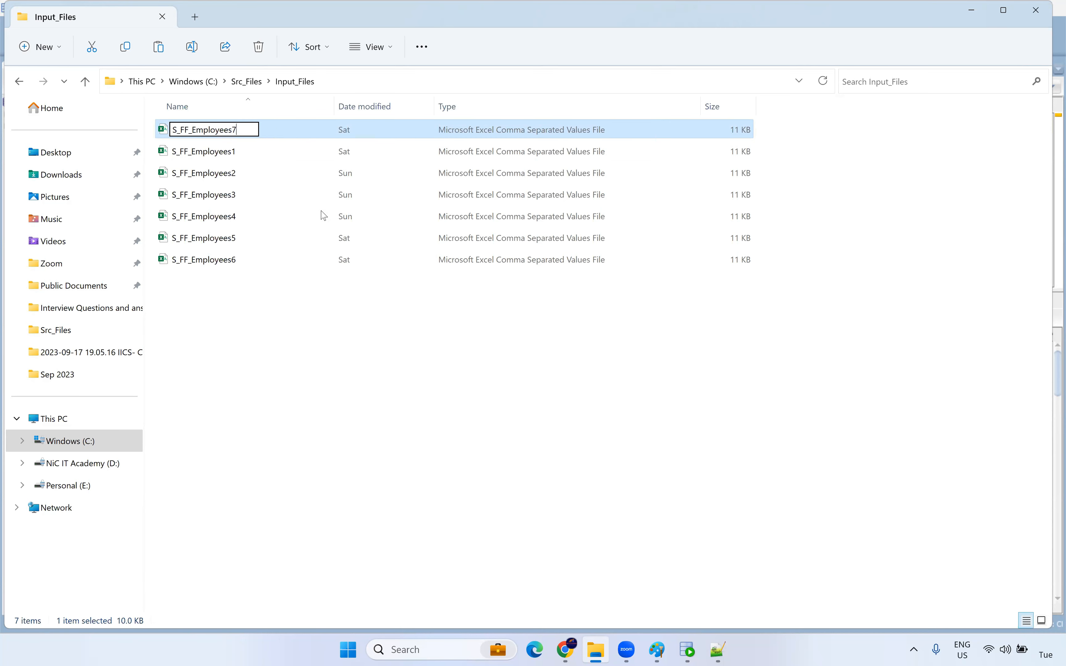
pyautogui.click(294, 342)
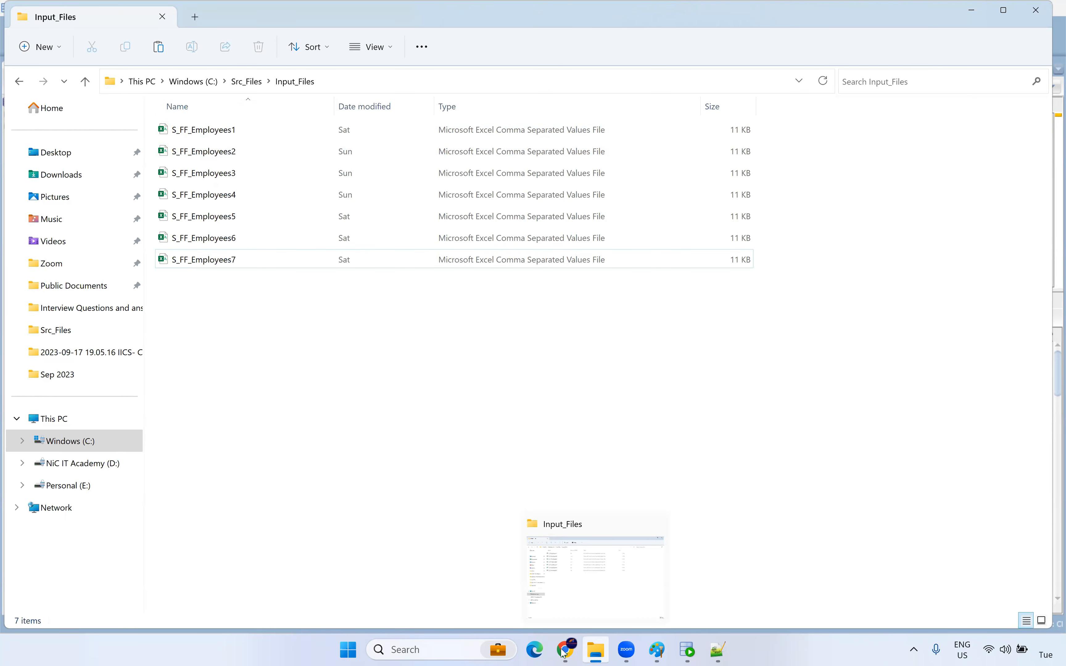
# - Go back up to the Src_Files folder and open the config text file
pyautogui.moveTo(215, 318); pyautogui.dragTo(201, 124)
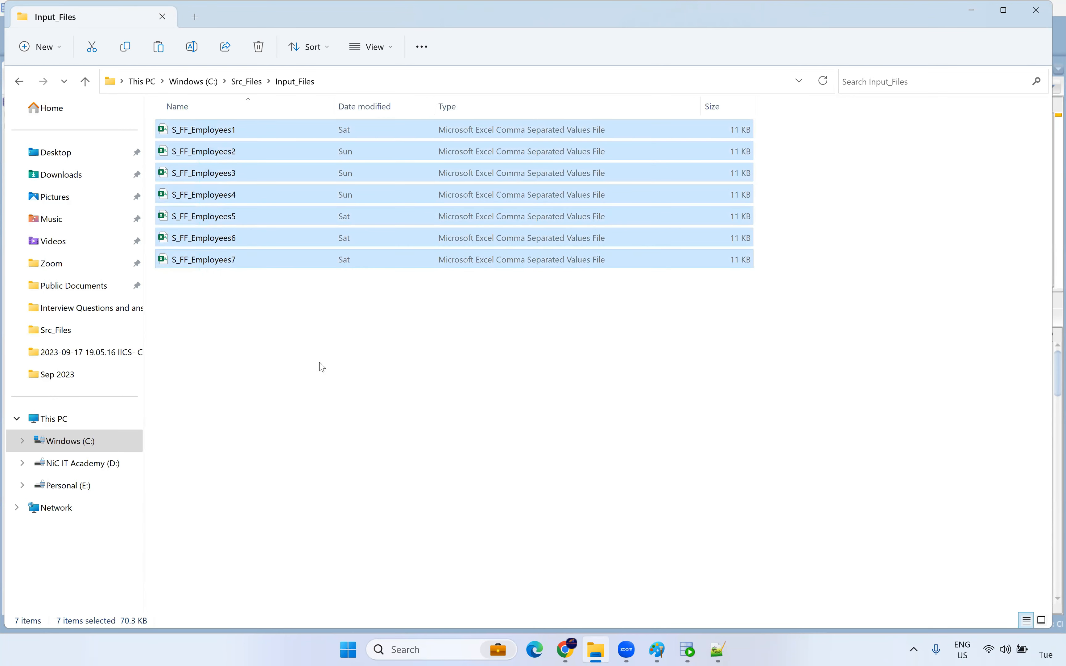
pyautogui.click(383, 426)
pyautogui.click(236, 84)
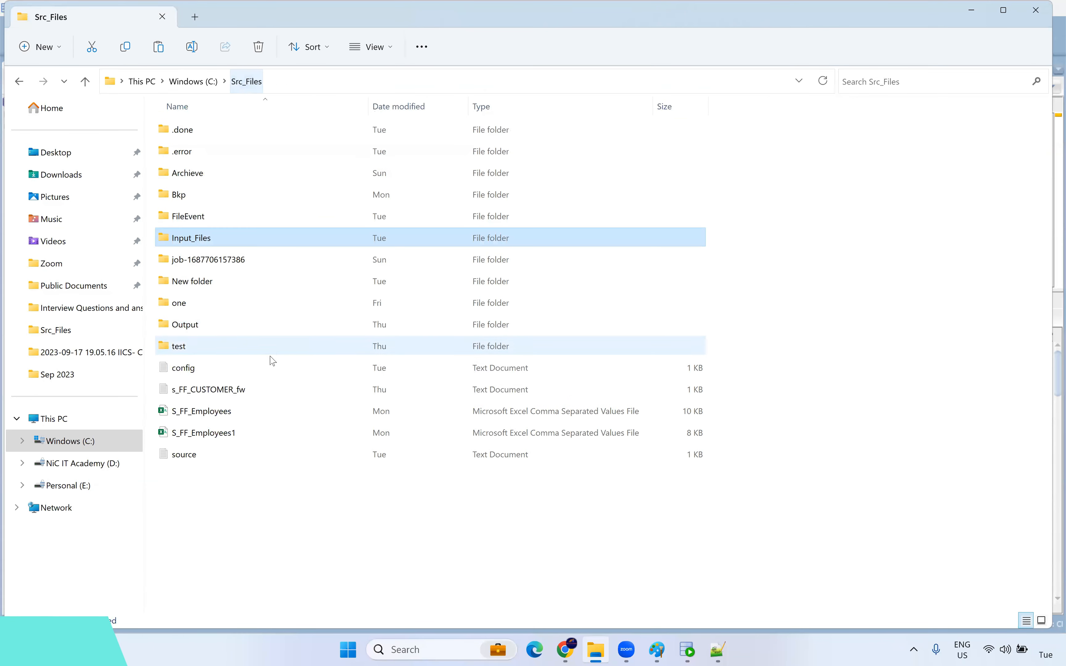
pyautogui.click(205, 371)
pyautogui.doubleClick(205, 371)
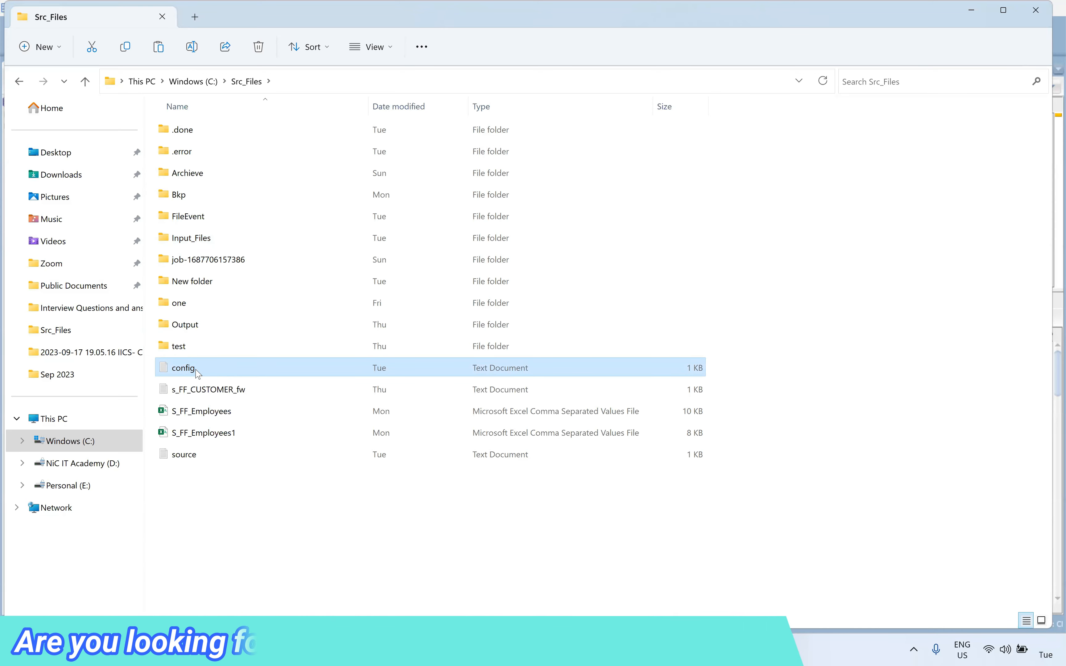
pyautogui.scroll(10, 463, 237)
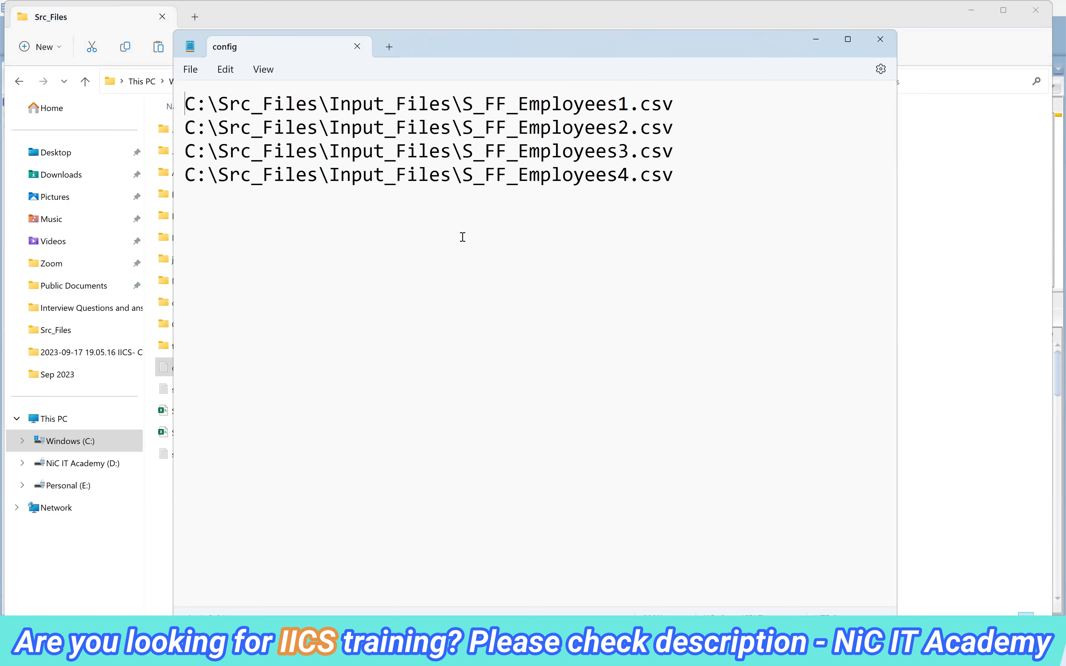
# - Add three copies of the S_FF_Employees4.csv path line at the end of the config file
pyautogui.moveTo(695, 176); pyautogui.dragTo(189, 188)
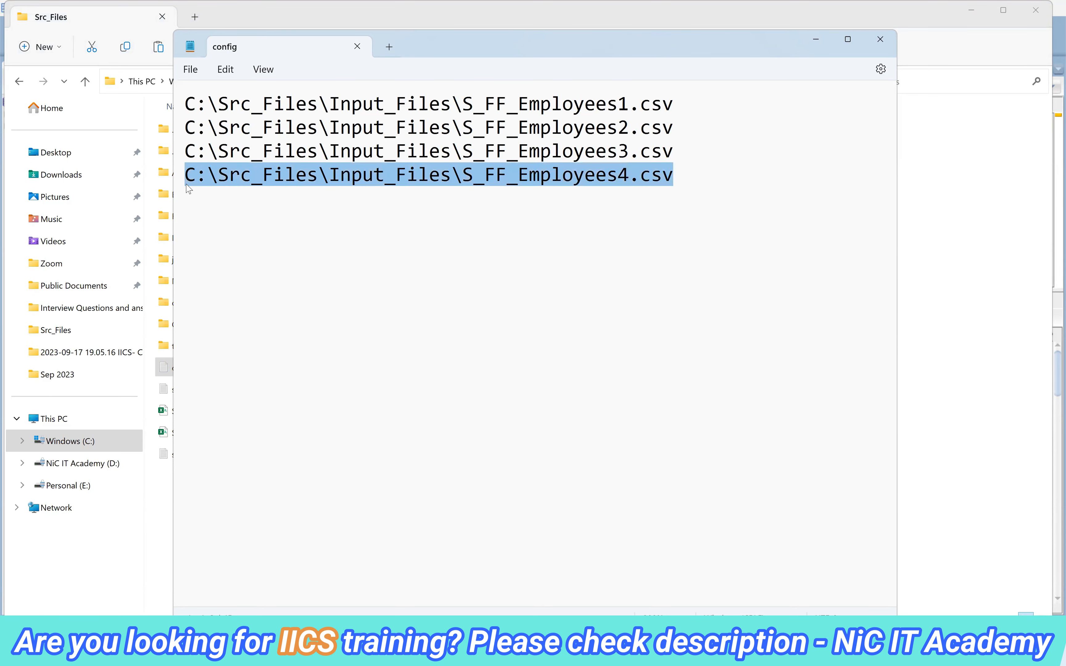
pyautogui.click(286, 197)
pyautogui.hotkey('ctrl', 'v')
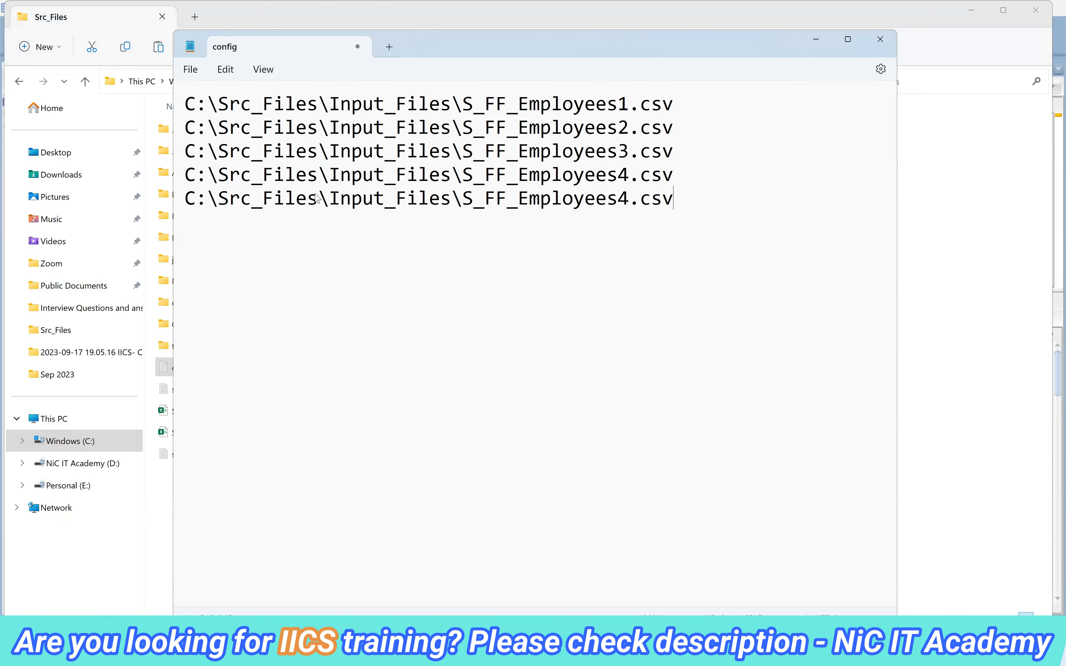
pyautogui.hotkey('ctrl', 'v')
pyautogui.press('Return')
pyautogui.hotkey('ctrl', 'v')
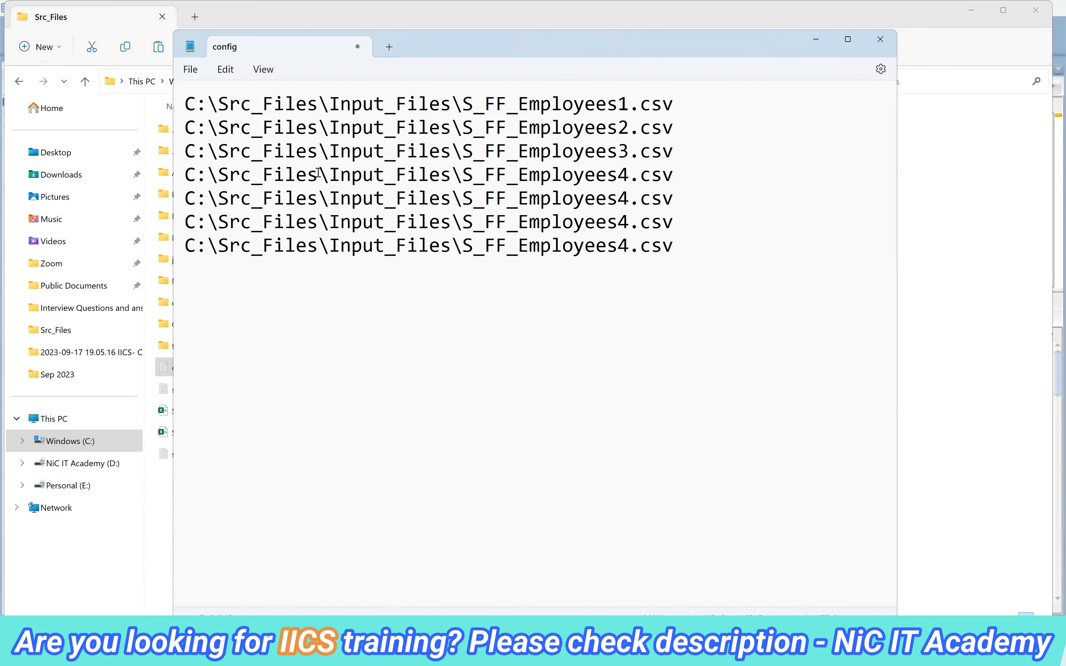
# - Change the three copied paths to S_FF_Employees5.csv, S_FF_Employees6.csv and S_FF_Employees7.csv, then save and close the config file
pyautogui.hotkey('shift', 'Left')
pyautogui.write('5')
pyautogui.press('Down')
pyautogui.hotkey('shift', 'Left')
pyautogui.write('6')
pyautogui.press('Down')
pyautogui.hotkey('shift', 'Left')
pyautogui.write('7')
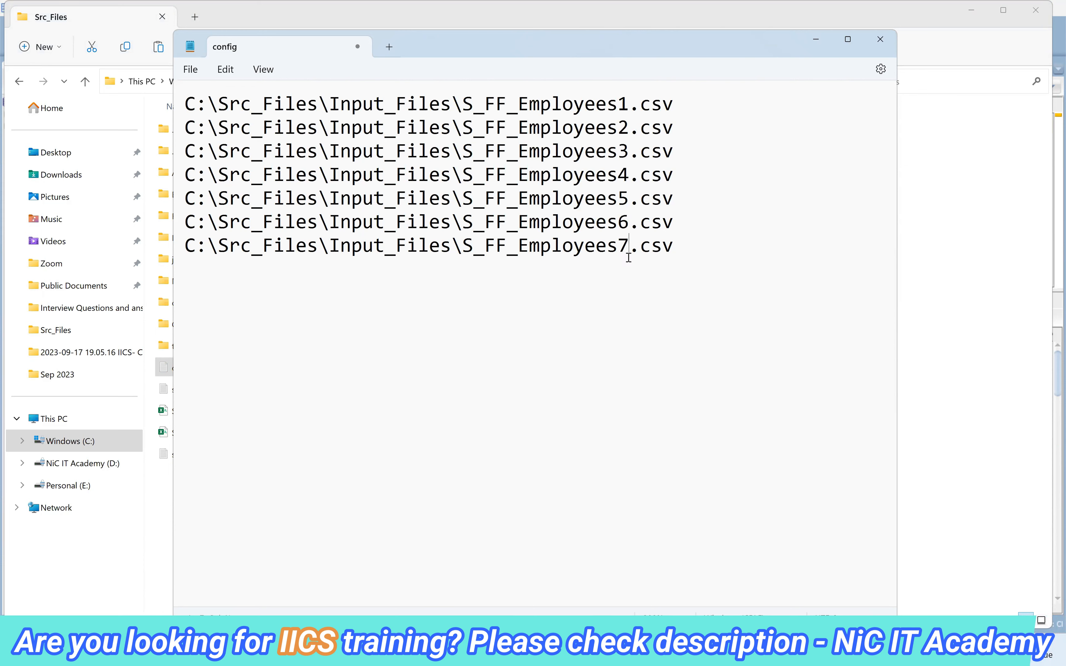
pyautogui.click(190, 69)
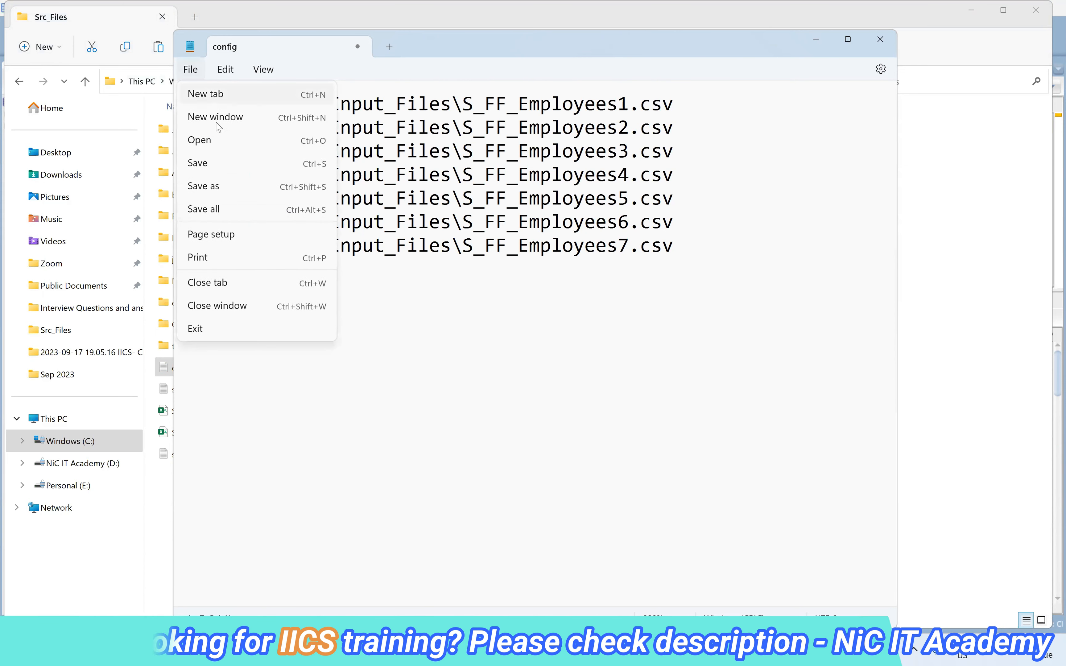
pyautogui.click(214, 164)
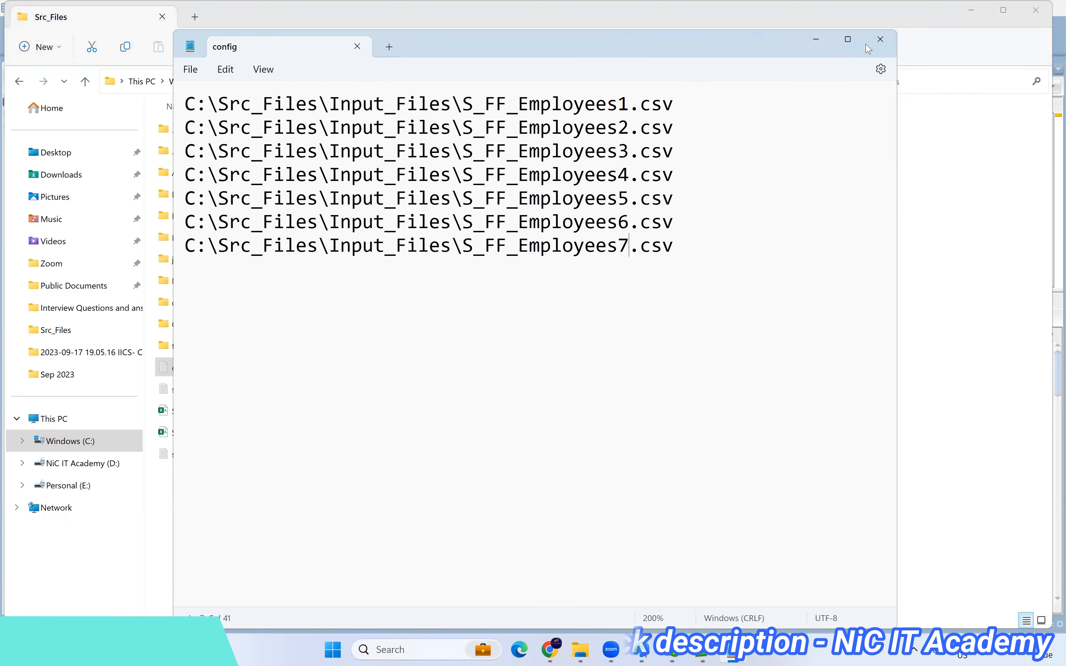
pyautogui.click(880, 40)
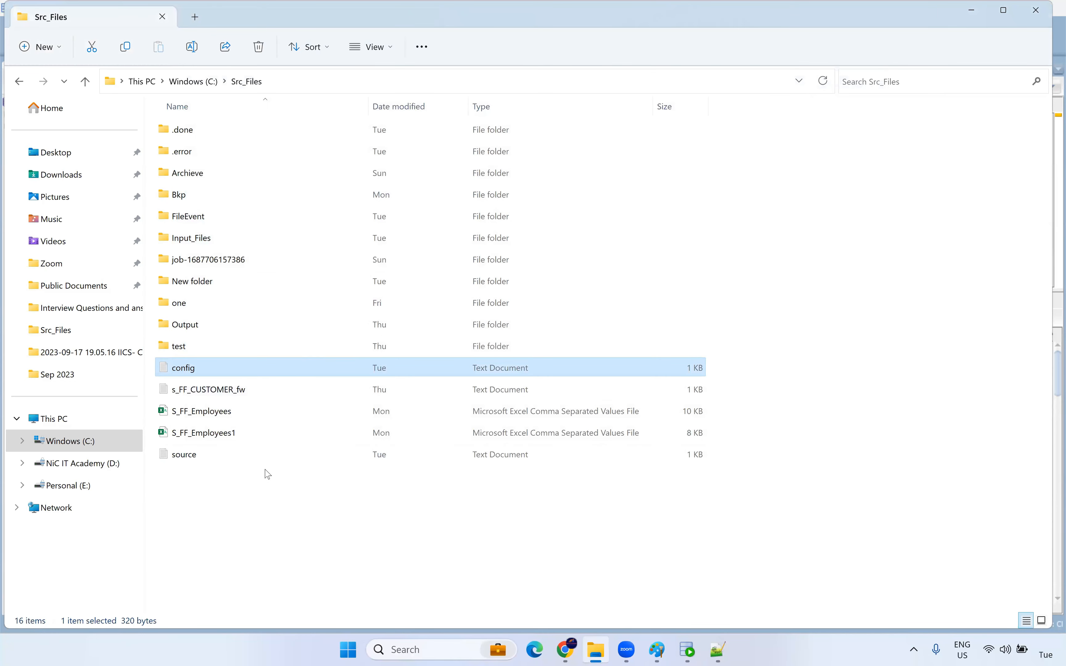
# - Check the CSV files in the Input_Files folder and return to the config file in Src_Files
pyautogui.doubleClick(211, 244)
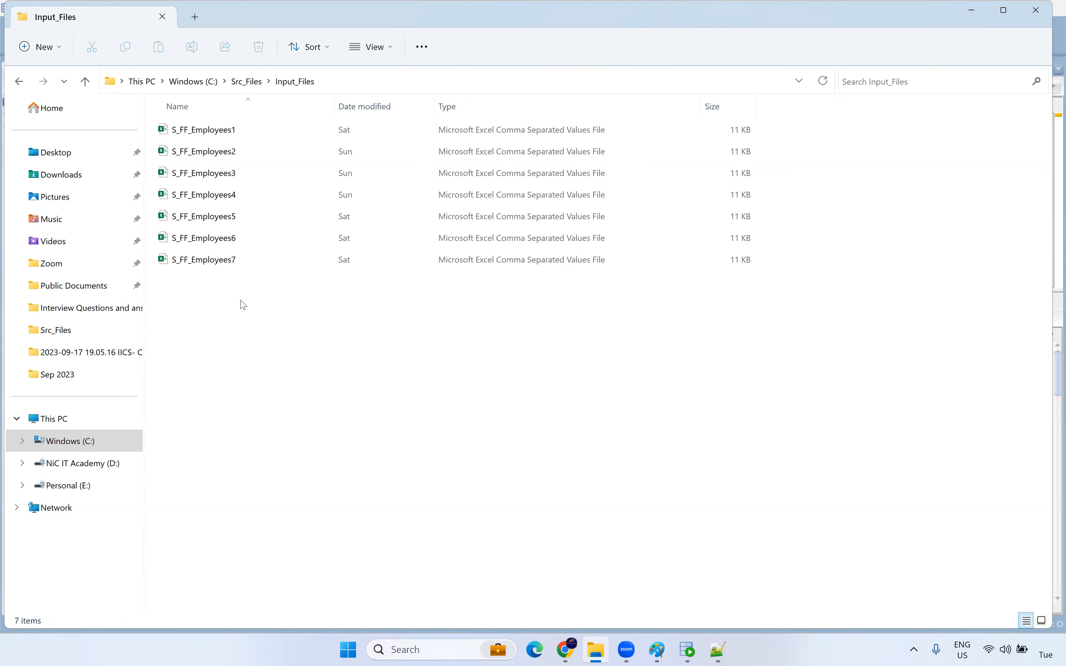
pyautogui.click(247, 81)
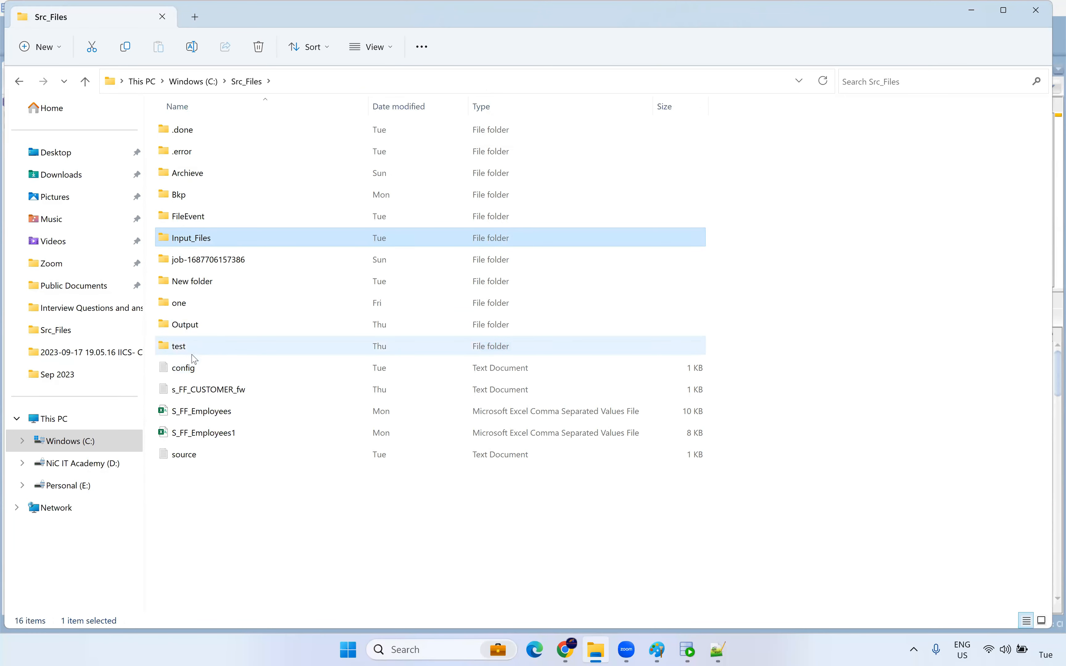
pyautogui.click(198, 367)
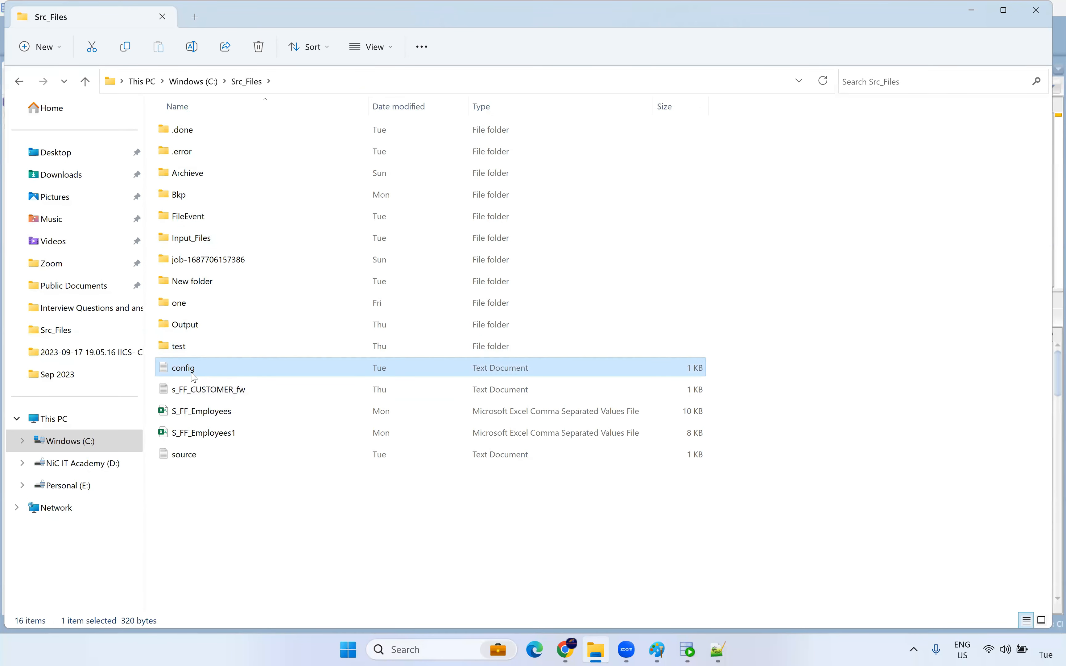
# - Switch to IICS, rerun the m_File_List_Employees_Data mapping and refresh My Jobs until the new run finishes
pyautogui.click(564, 650)
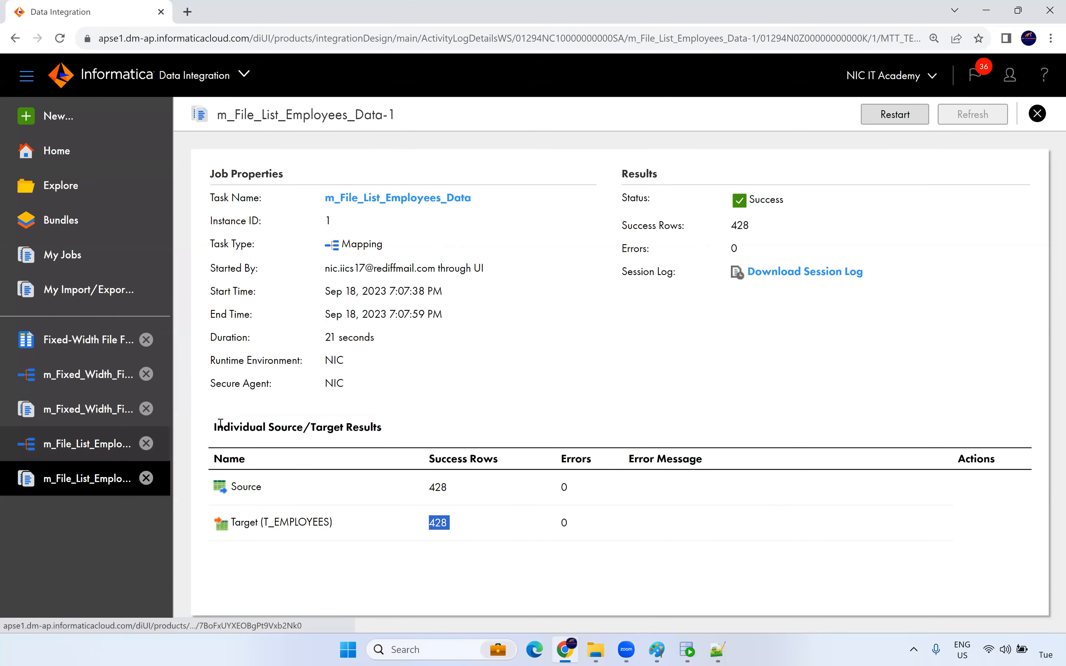
pyautogui.click(97, 445)
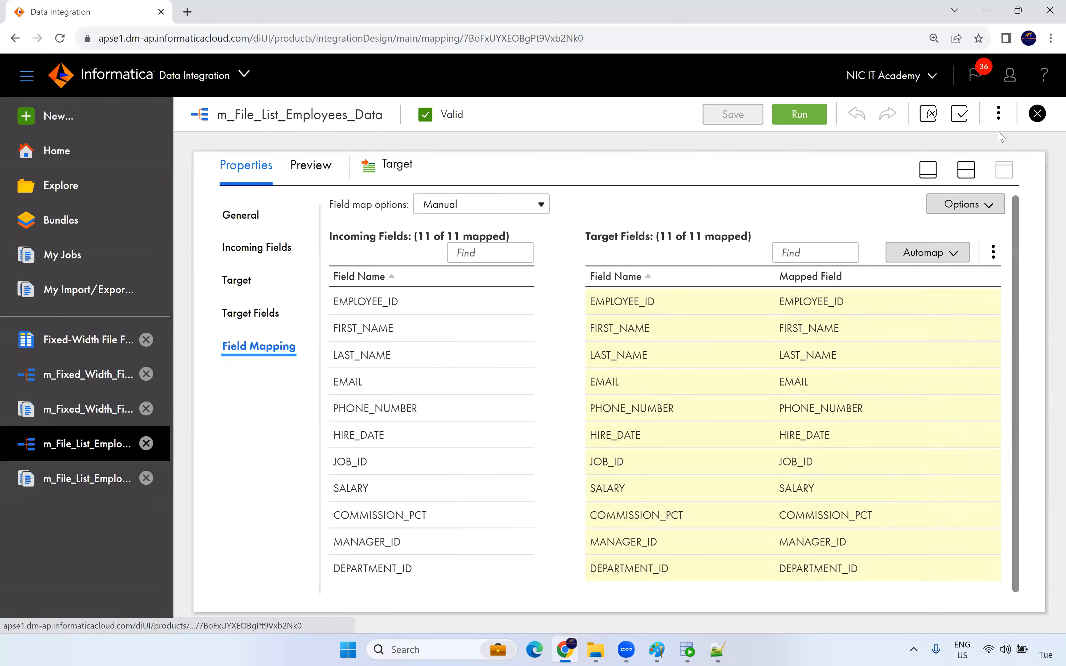
pyautogui.click(818, 123)
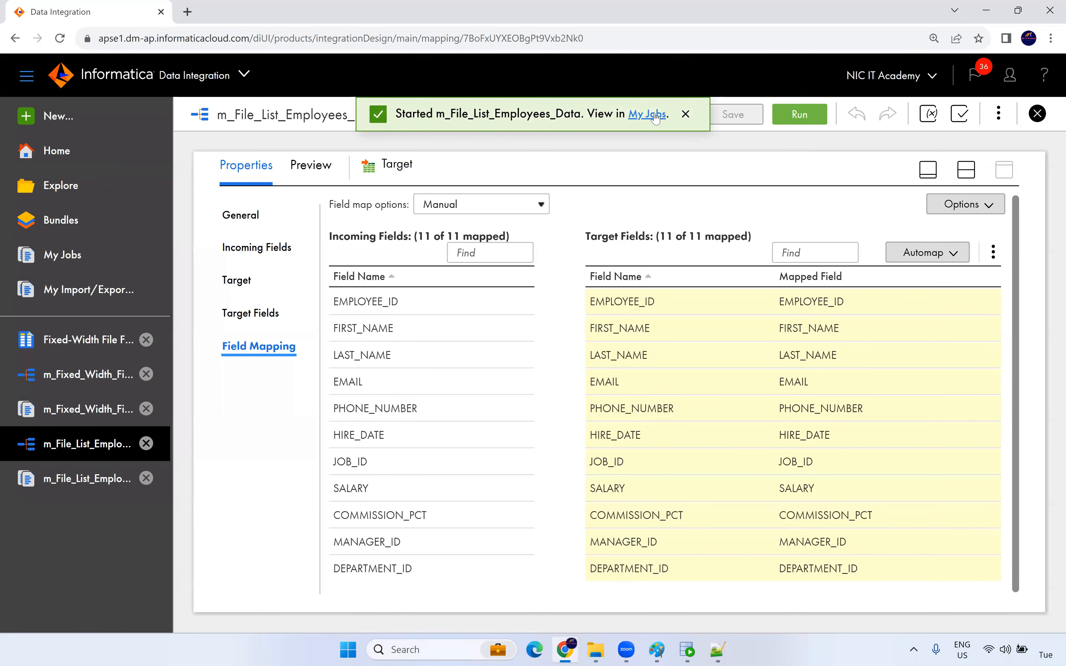
pyautogui.click(655, 116)
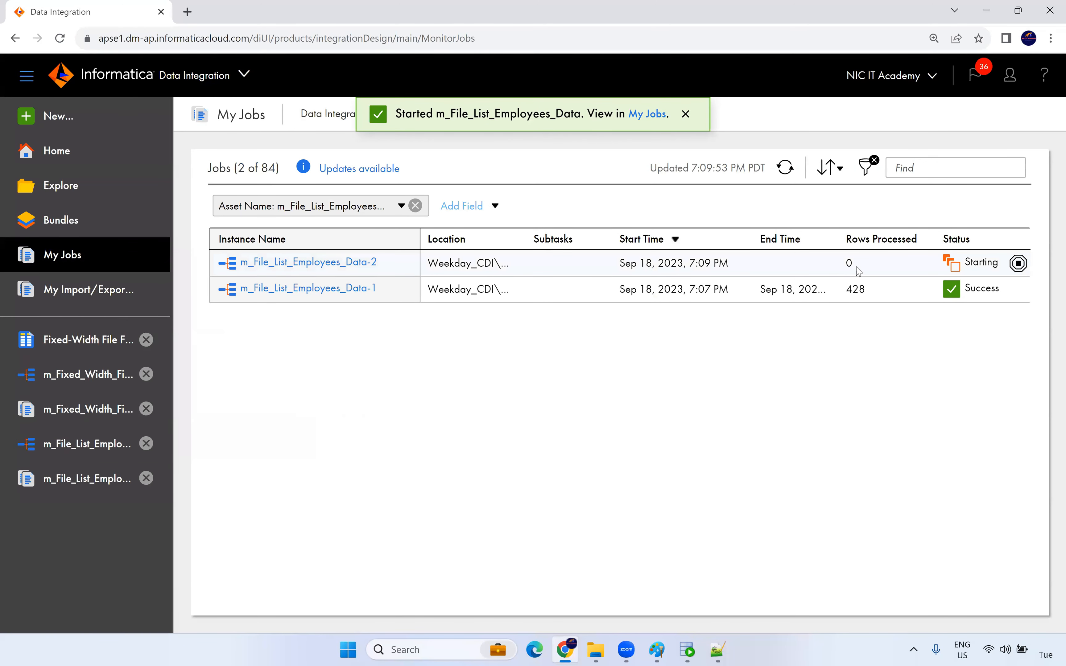
pyautogui.click(786, 169)
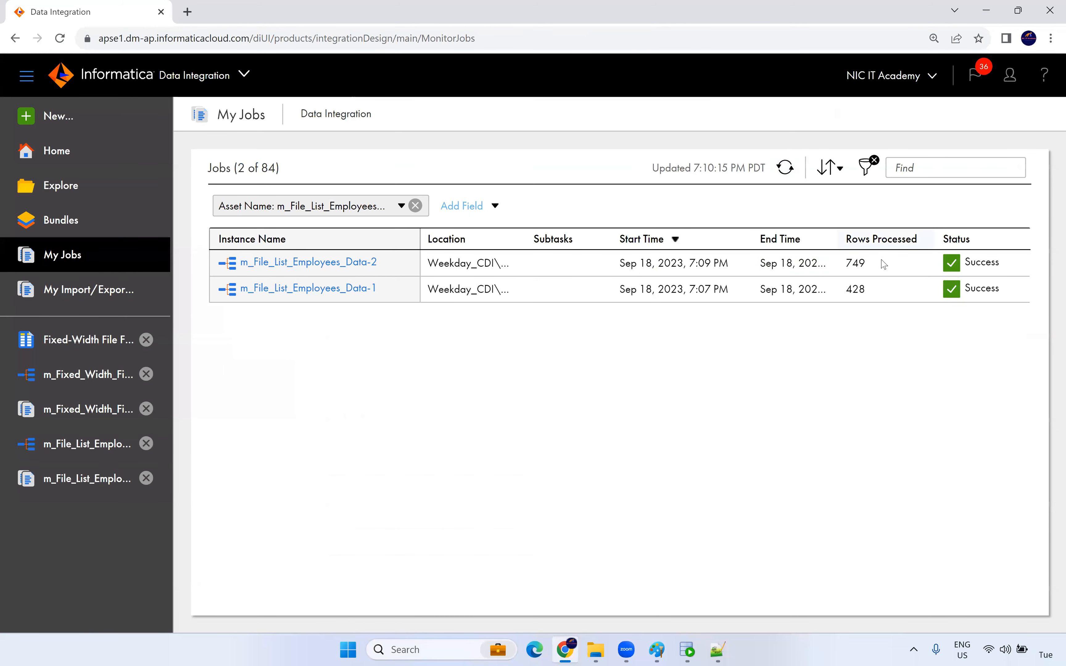
# - Check the processed rows of m_File_List_Employees_Data-2 and open its job details to examine the target row count
pyautogui.doubleClick(850, 263)
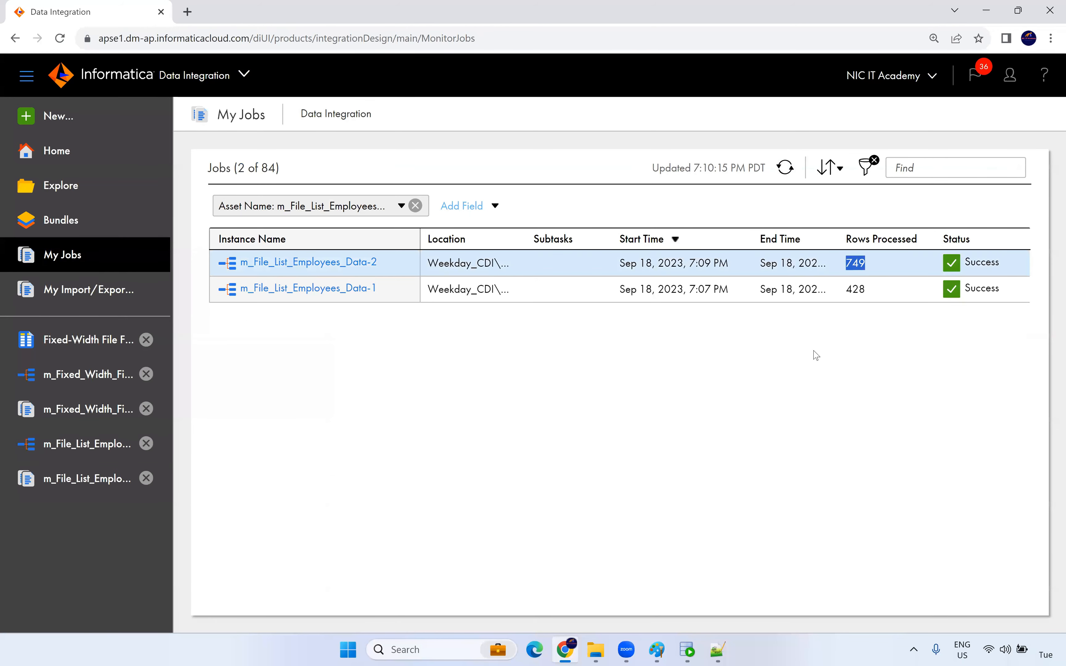
pyautogui.click(370, 263)
pyautogui.doubleClick(443, 492)
# - Switch to Oracle SQL Developer, rerun the select query on t_employees and check the row count of the result
pyautogui.click(688, 650)
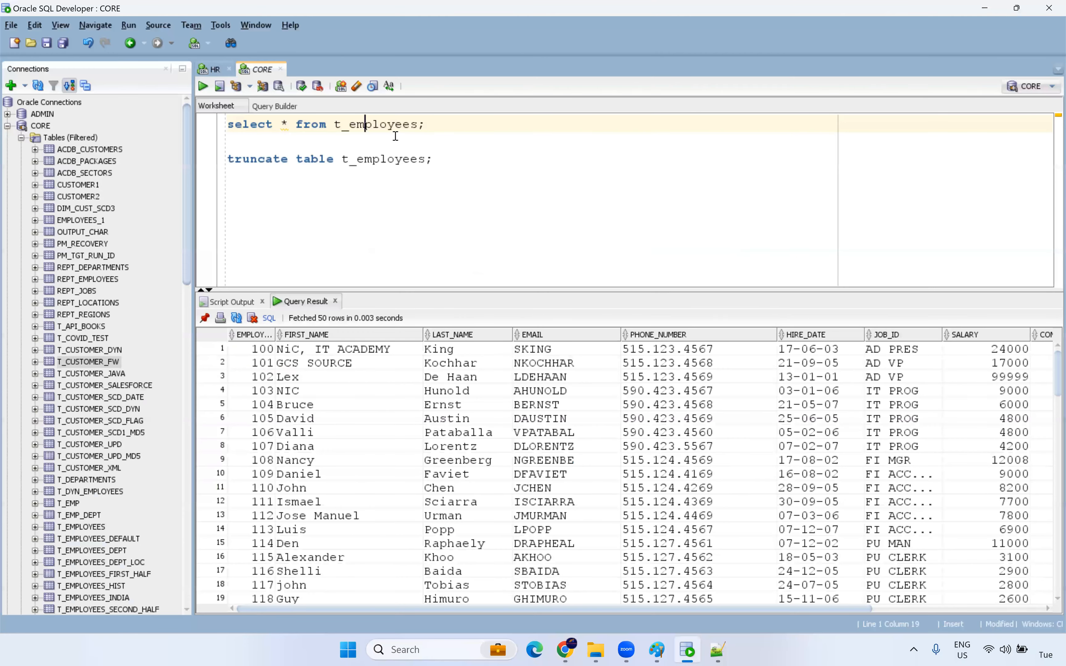
pyautogui.hotkey('ctrl', 'Return')
pyautogui.rightClick(386, 422)
pyautogui.click(439, 472)
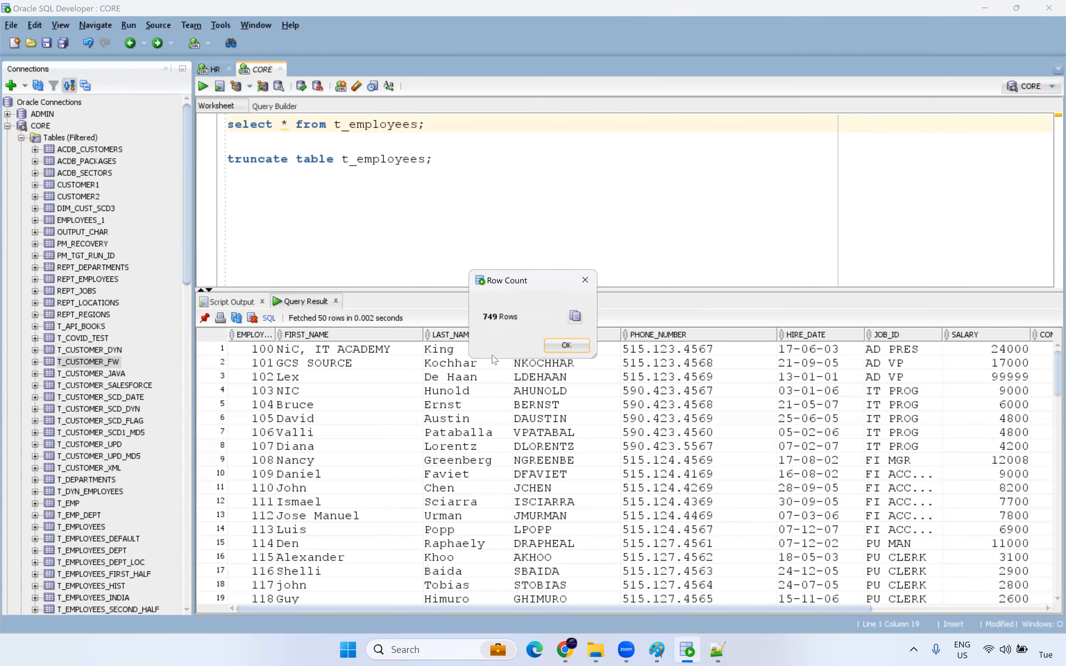
pyautogui.click(567, 346)
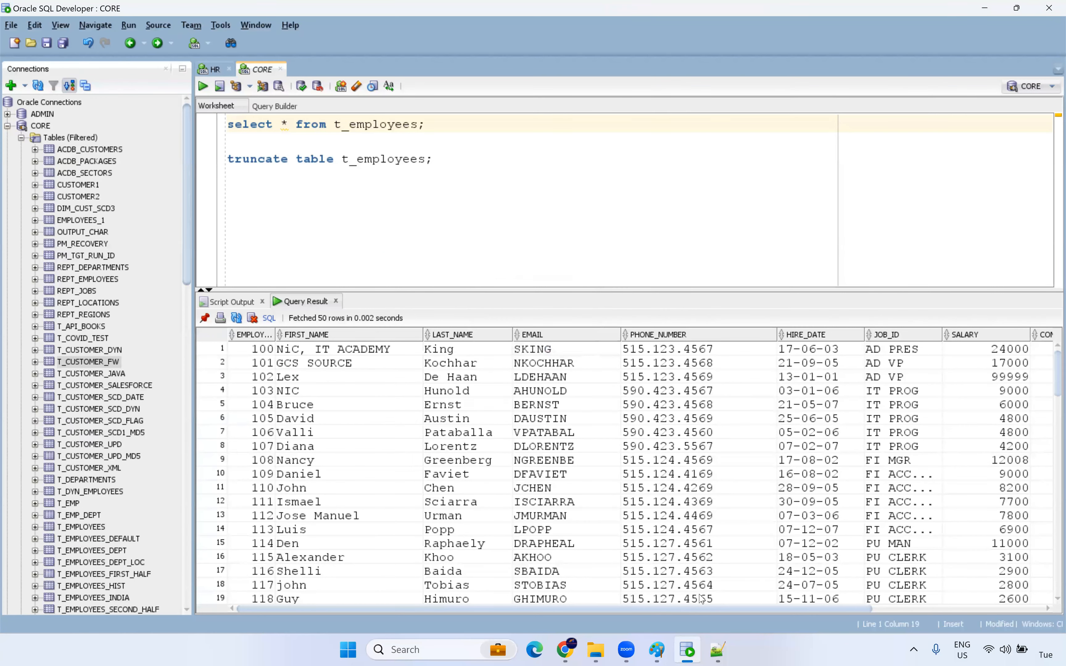
# - Switch to File Explorer and look at the config file in Src_Files
pyautogui.click(628, 530)
pyautogui.click(596, 649)
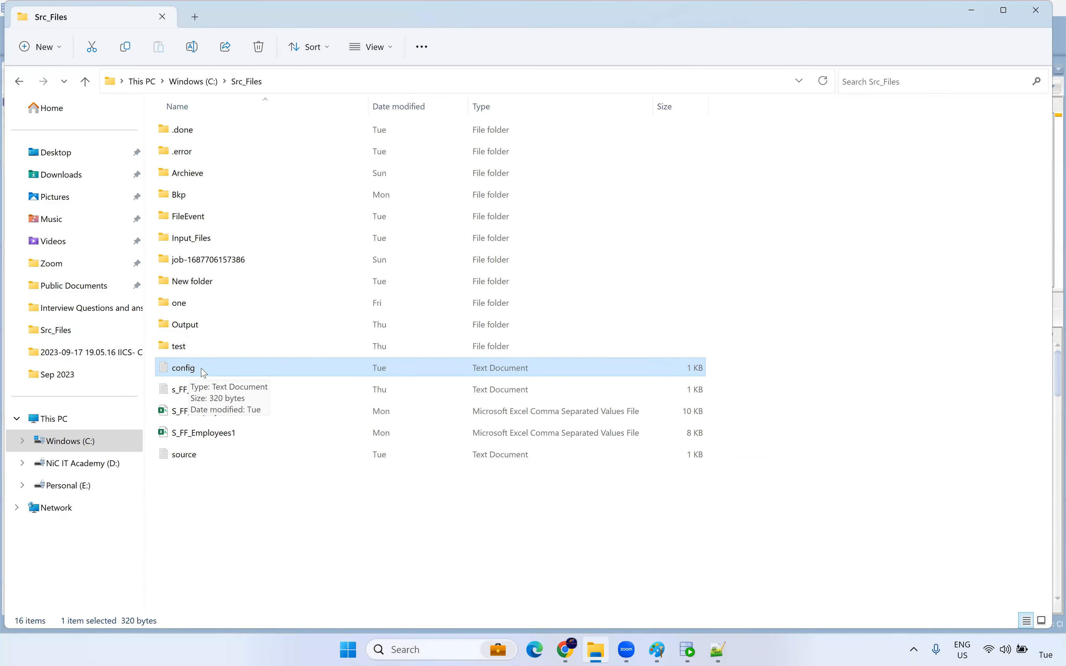
pyautogui.click(211, 502)
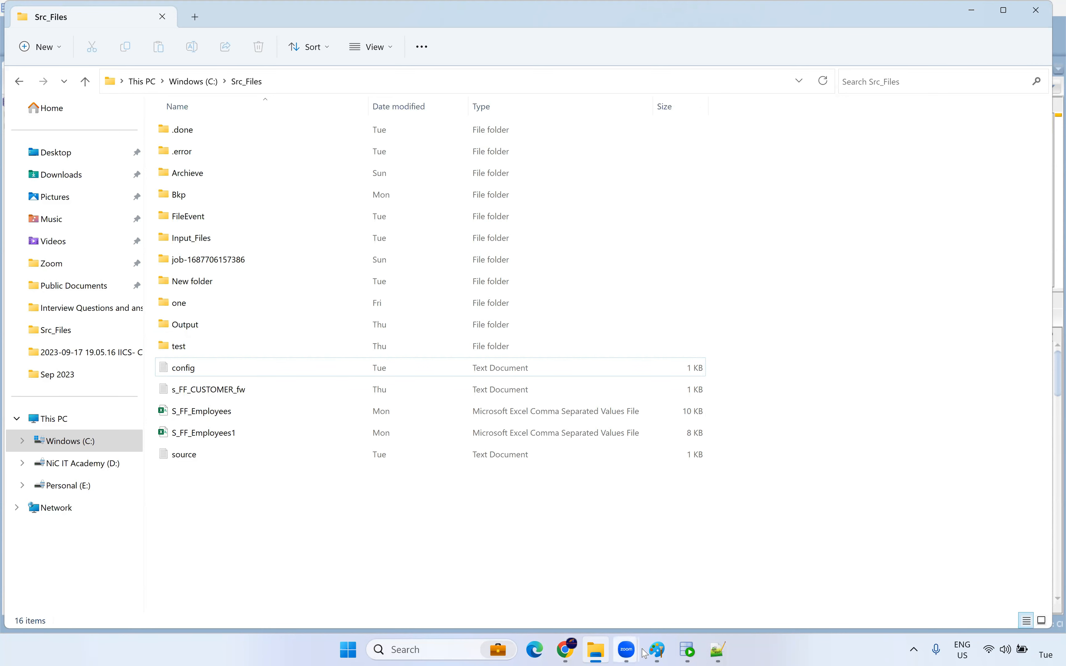
# - Switch to Paint and add the red text "secure agent" just below the IICS box
pyautogui.click(656, 650)
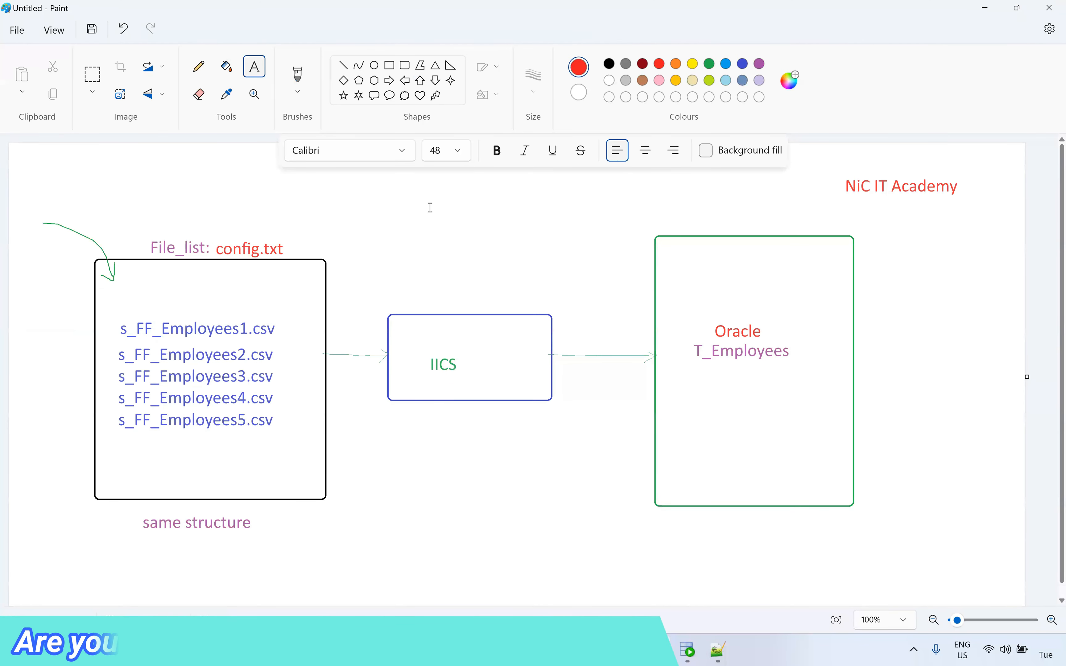
pyautogui.click(435, 423)
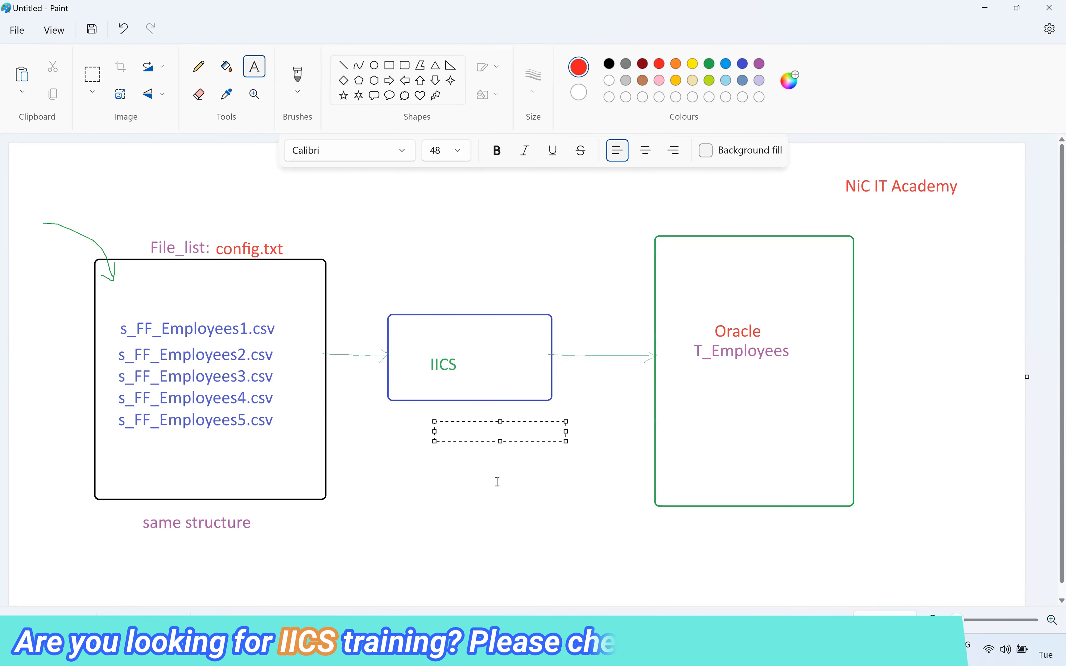
pyautogui.write('secure agent')
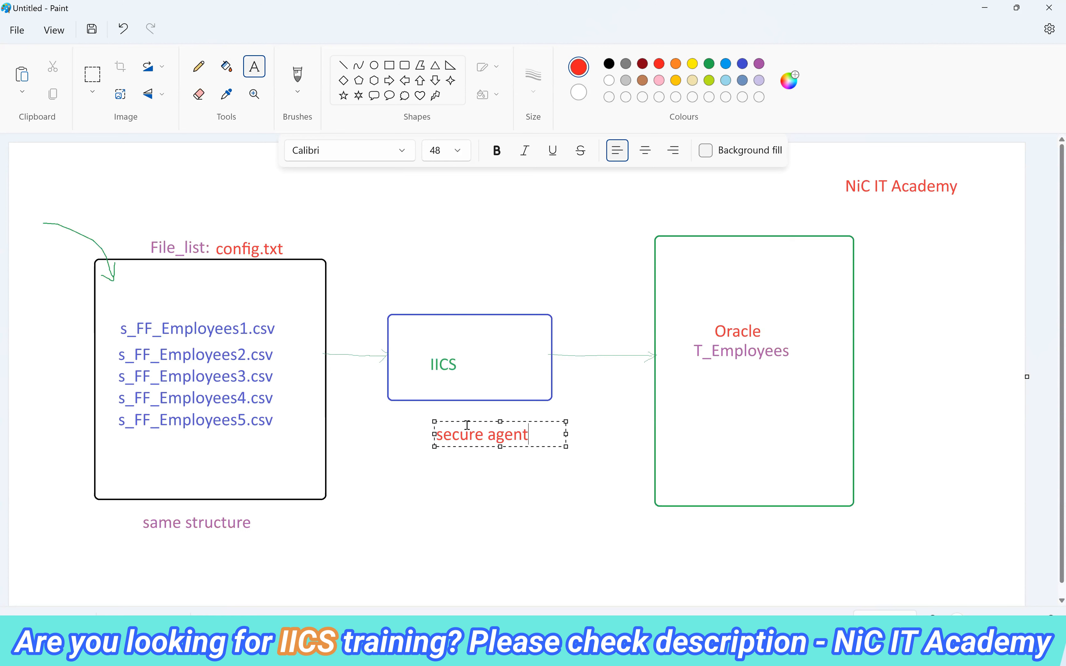
pyautogui.moveTo(467, 425); pyautogui.dragTo(445, 420)
# - Add a text note below "secure agent" with the lines ".bat windows" and ".sh Unix/Linux", separated by a blank line
pyautogui.click(445, 457)
pyautogui.click(443, 463)
pyautogui.write('.bat')
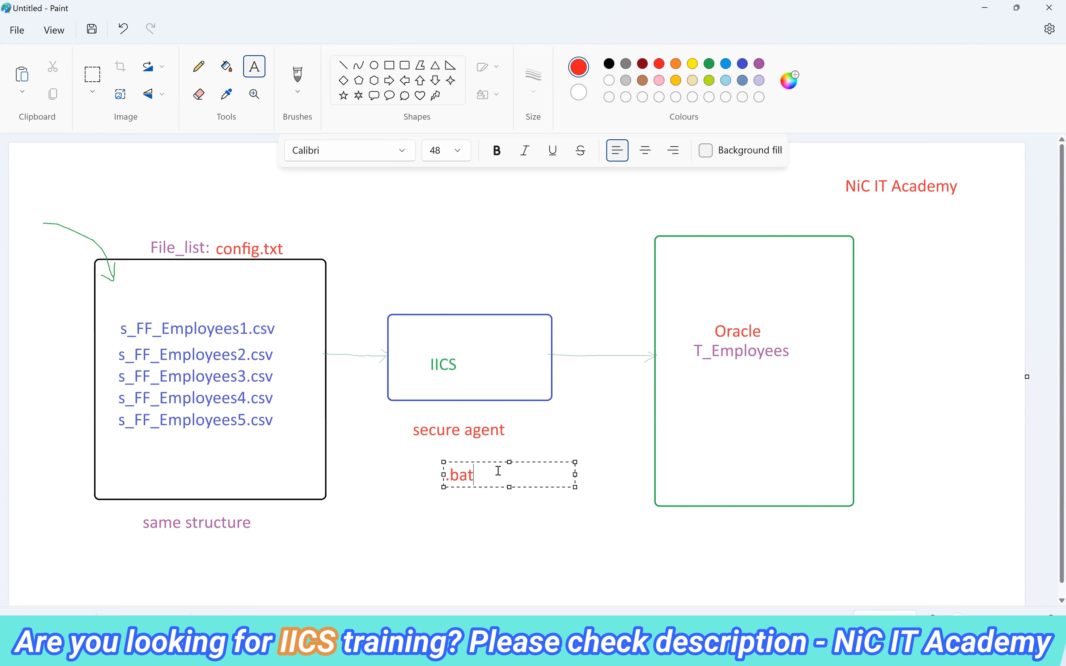
pyautogui.write('  windows')
pyautogui.press('Return')
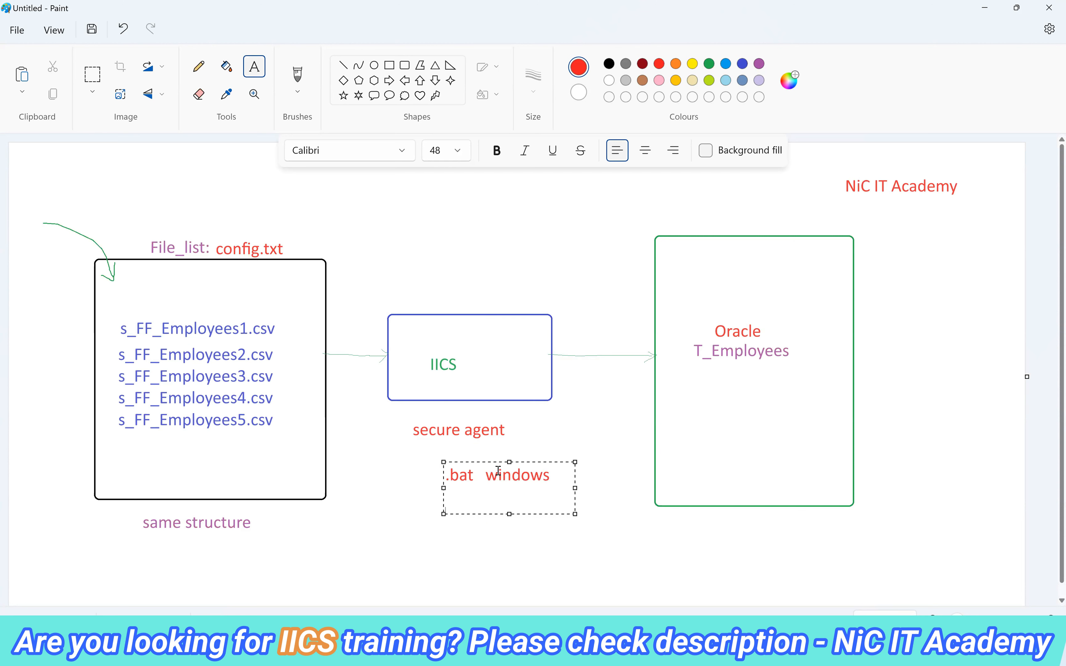
pyautogui.press('Return')
pyautogui.write('.s')
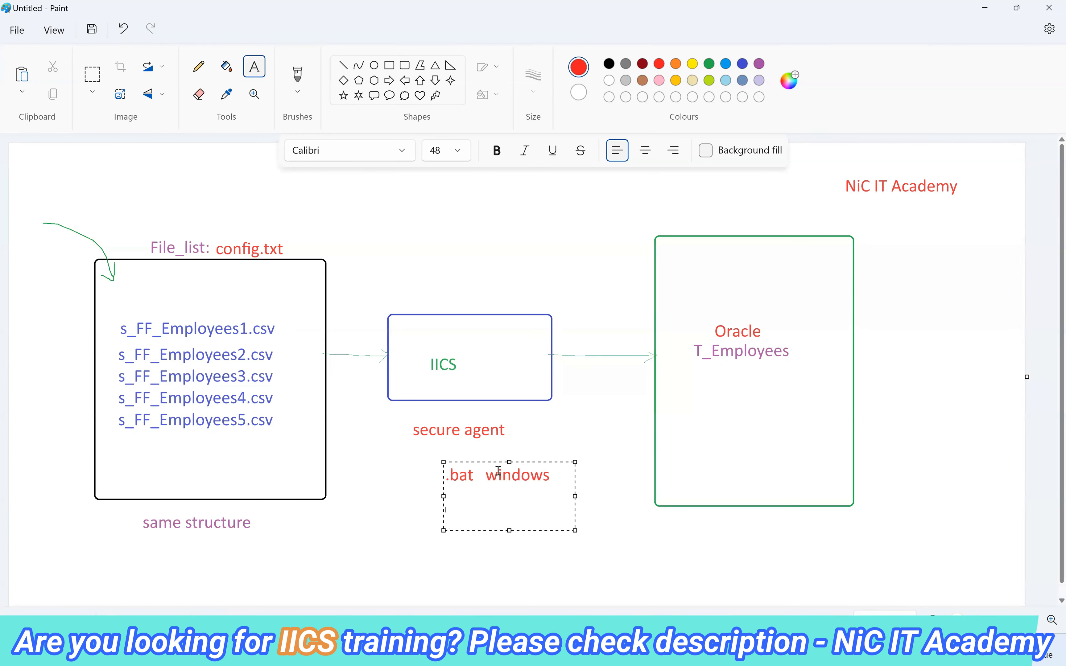
pyautogui.write('h ')
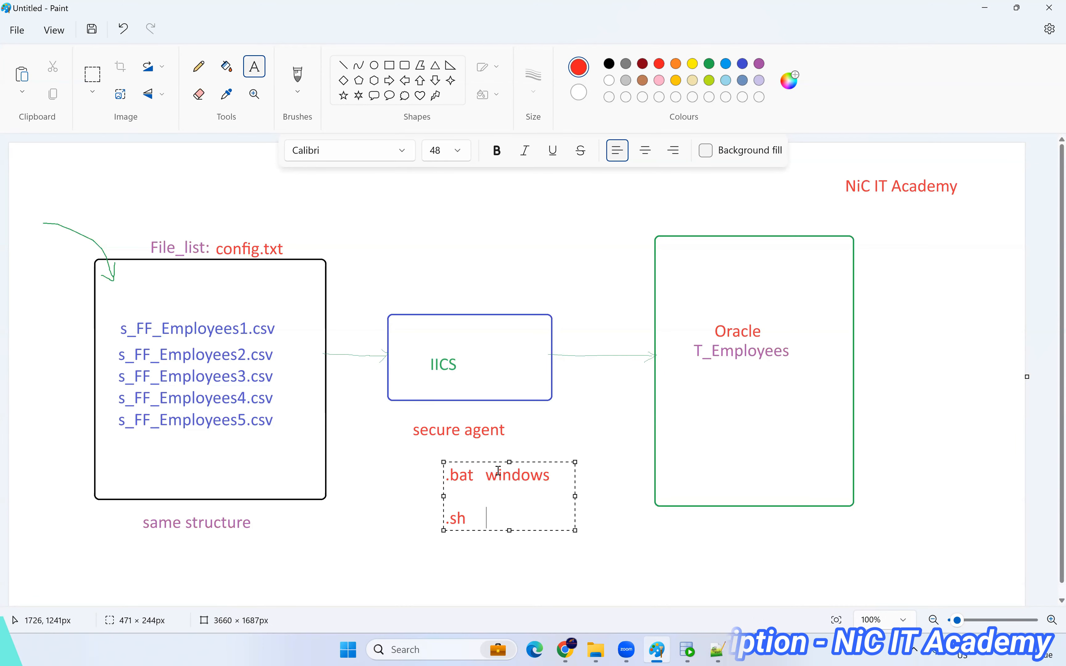
pyautogui.write('  Unix/Linux')
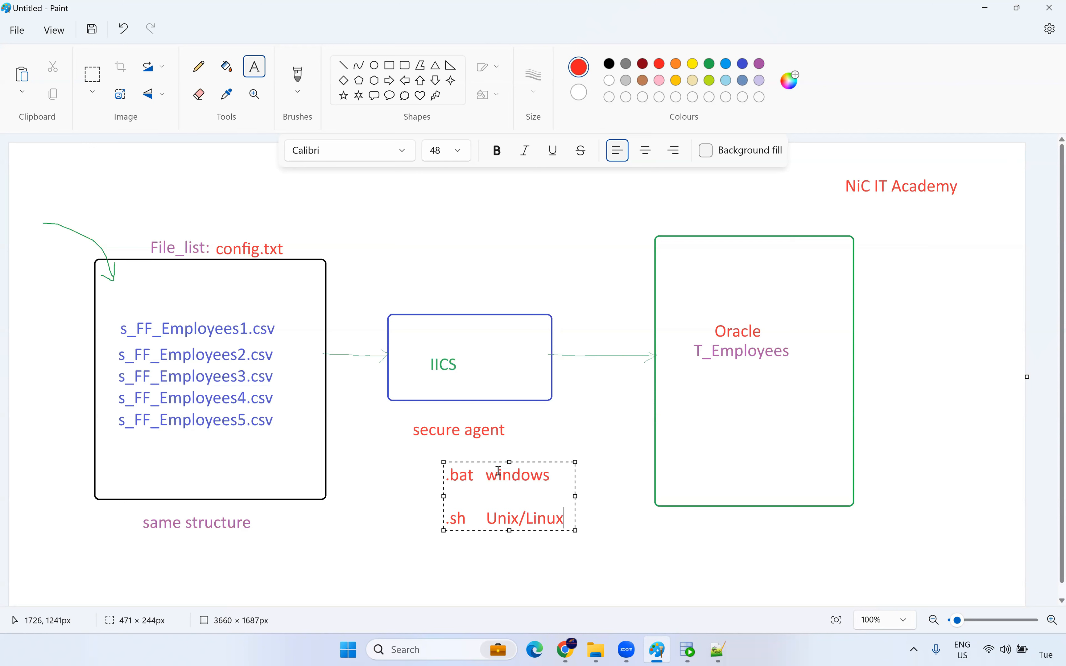
pyautogui.click(550, 446)
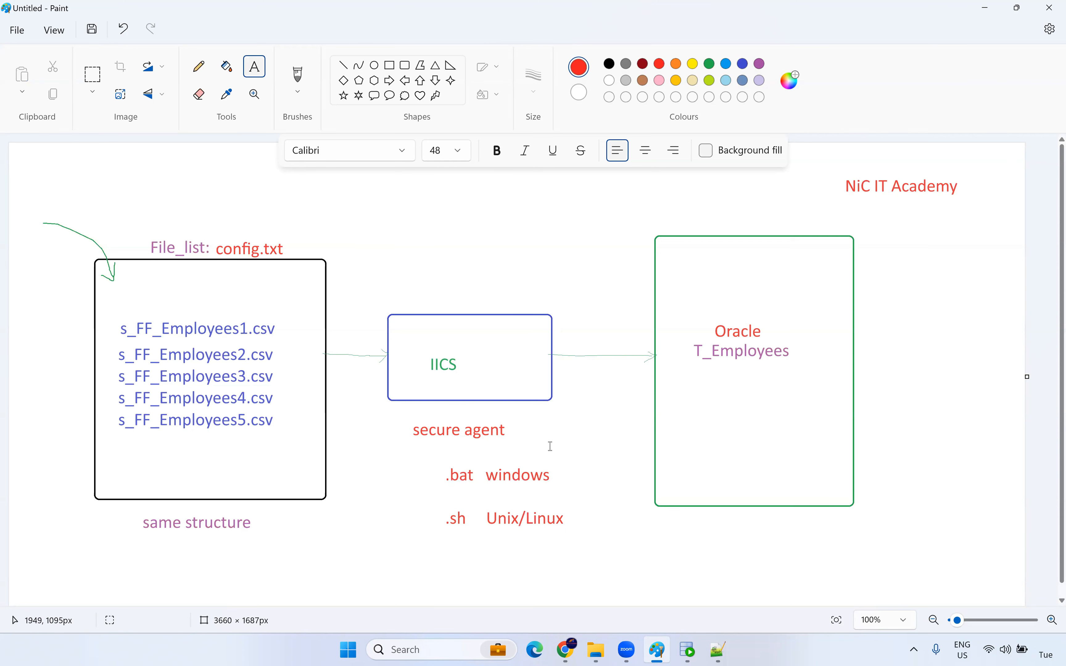
pyautogui.moveTo(601, 654)
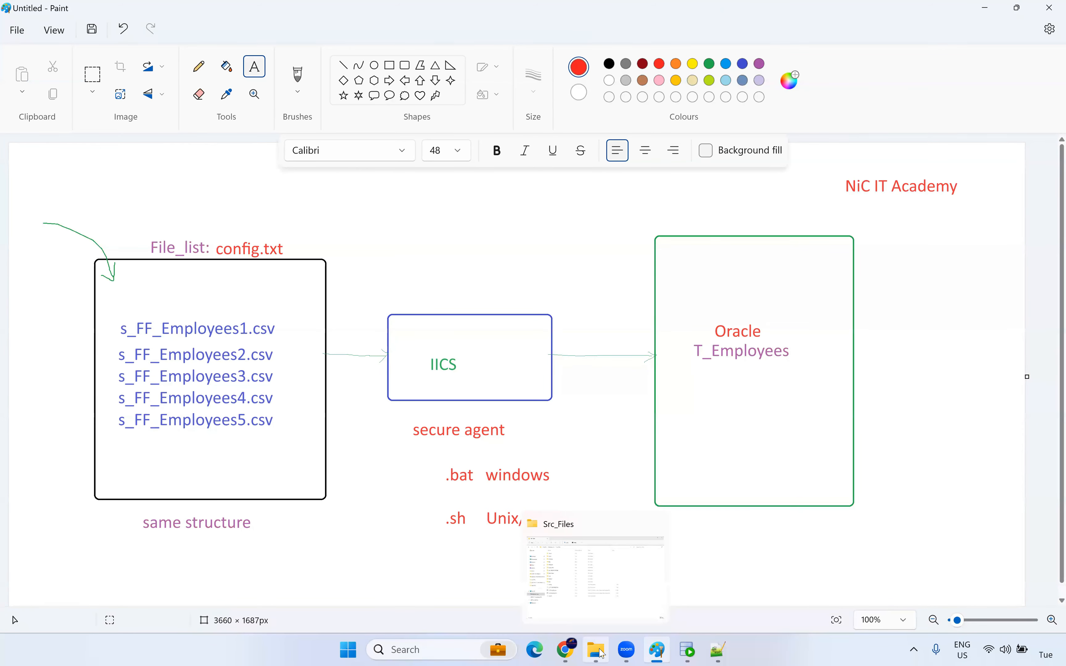
# - Switch to File Explorer and look at the CSV files in Input_Files and the config file in Src_Files
pyautogui.click(601, 653)
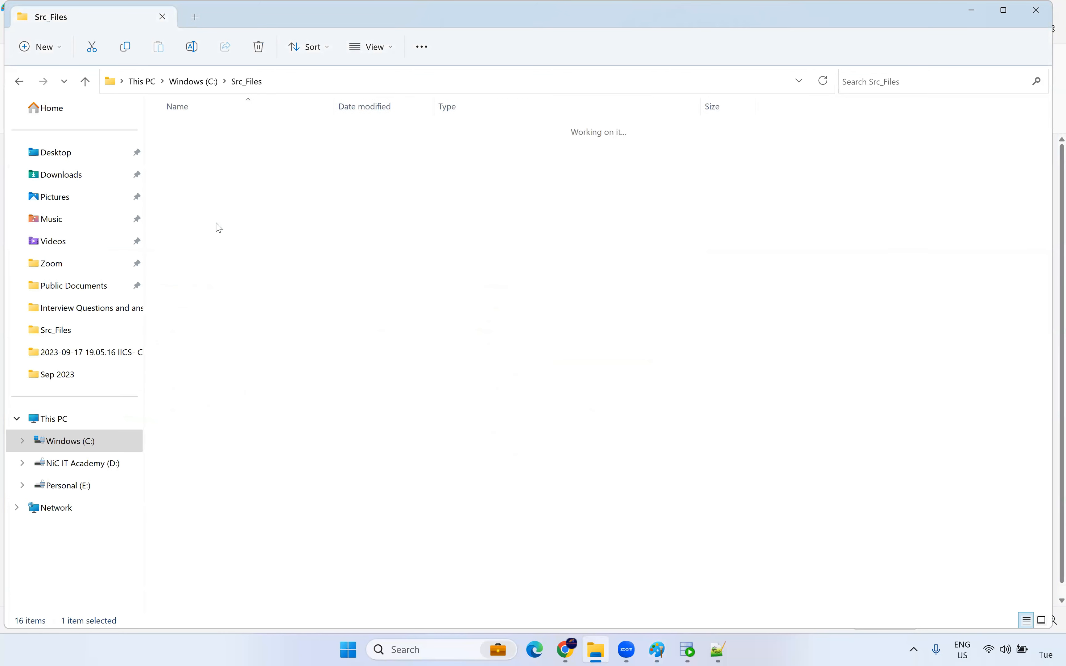
pyautogui.doubleClick(219, 228)
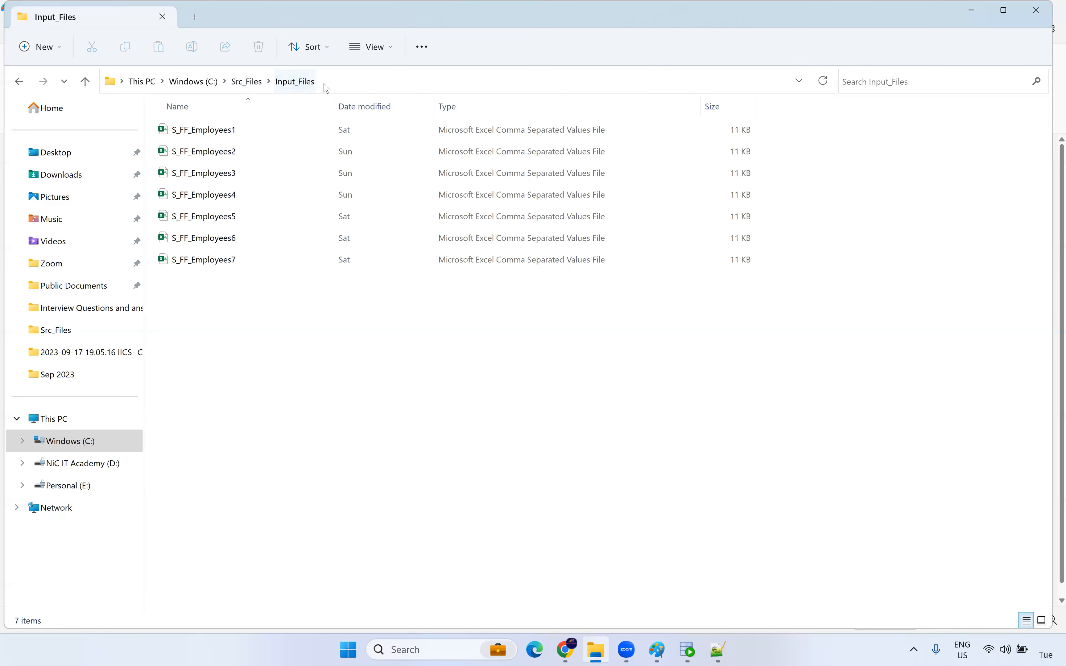
pyautogui.click(340, 81)
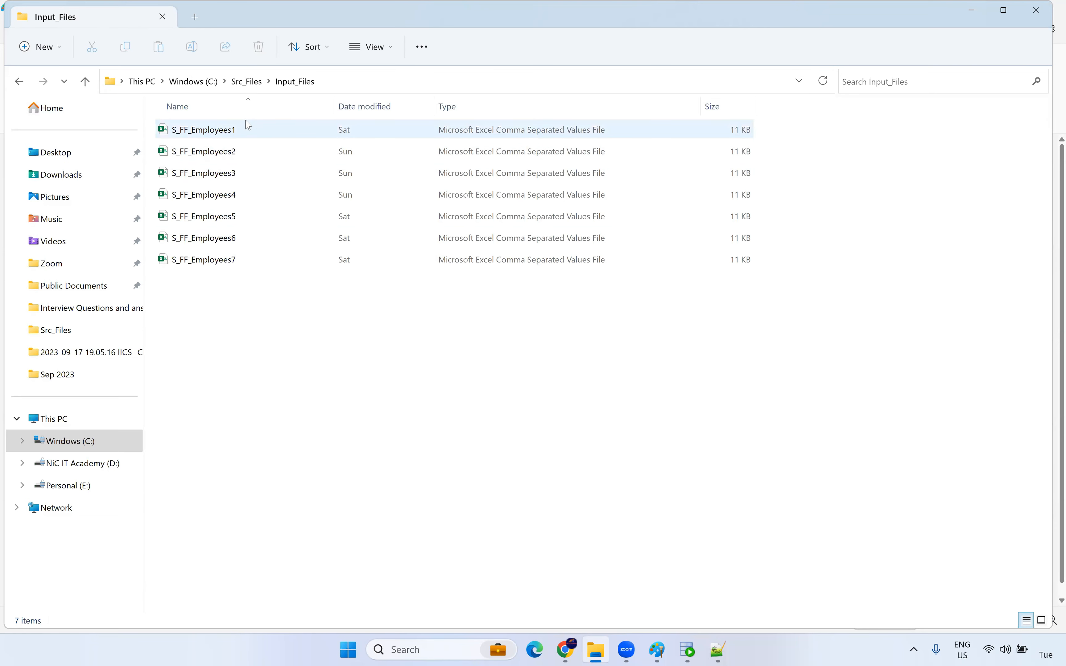
pyautogui.click(249, 85)
pyautogui.click(187, 369)
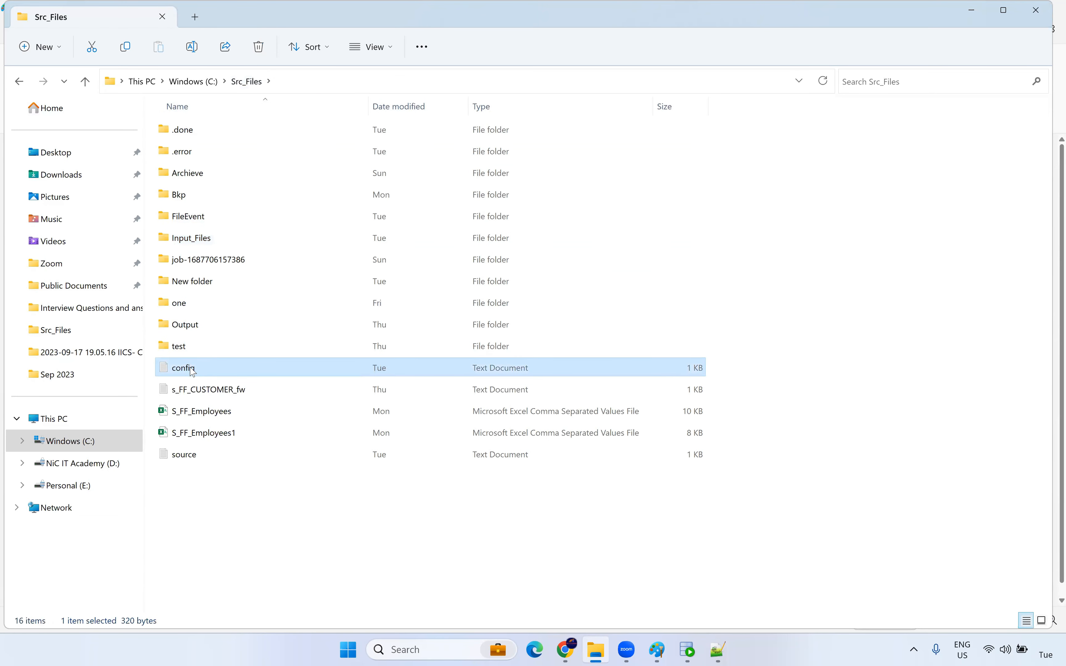
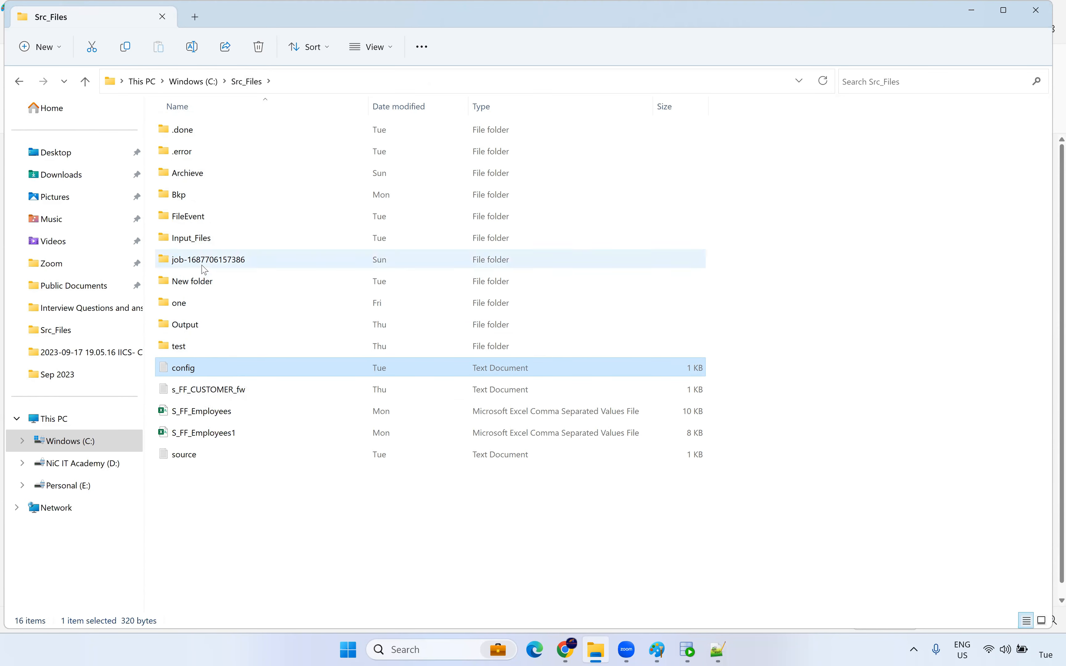
# - Permanently delete S_FF_Employees4 through S_FF_Employees7 from the Input_Files folder
pyautogui.click(198, 240)
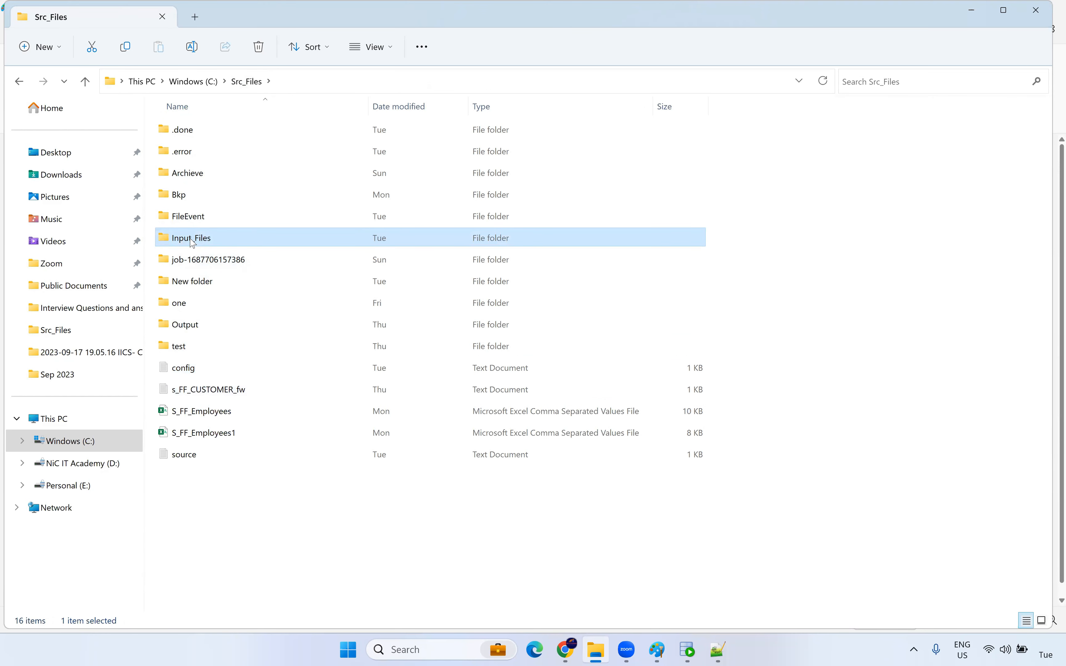
pyautogui.click(217, 237)
pyautogui.doubleClick(247, 242)
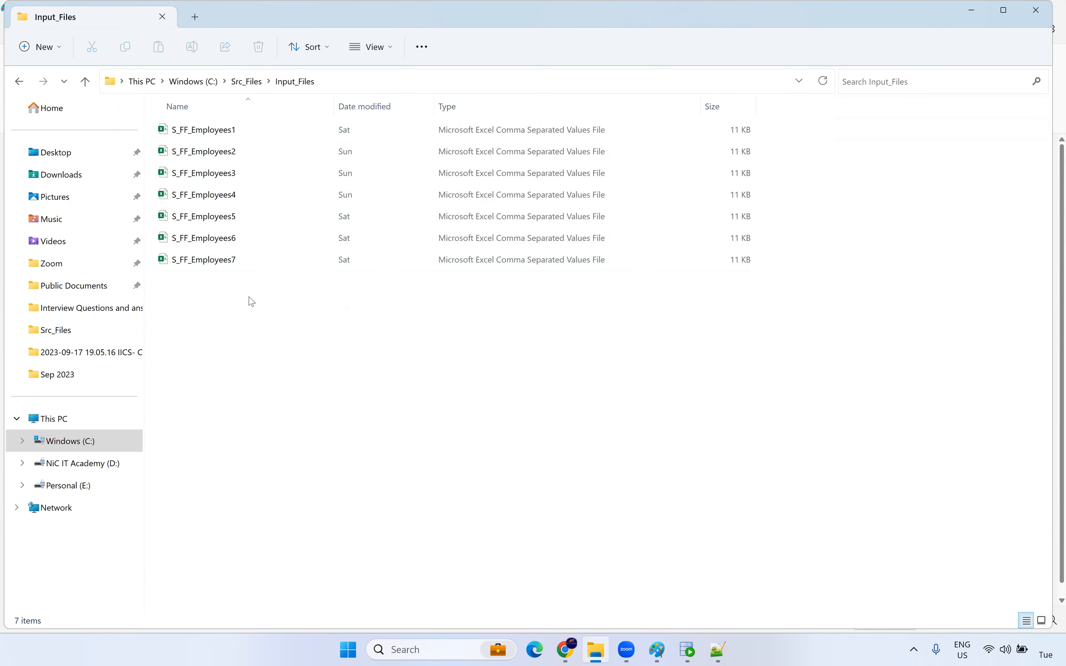
pyautogui.moveTo(242, 299); pyautogui.dragTo(205, 185)
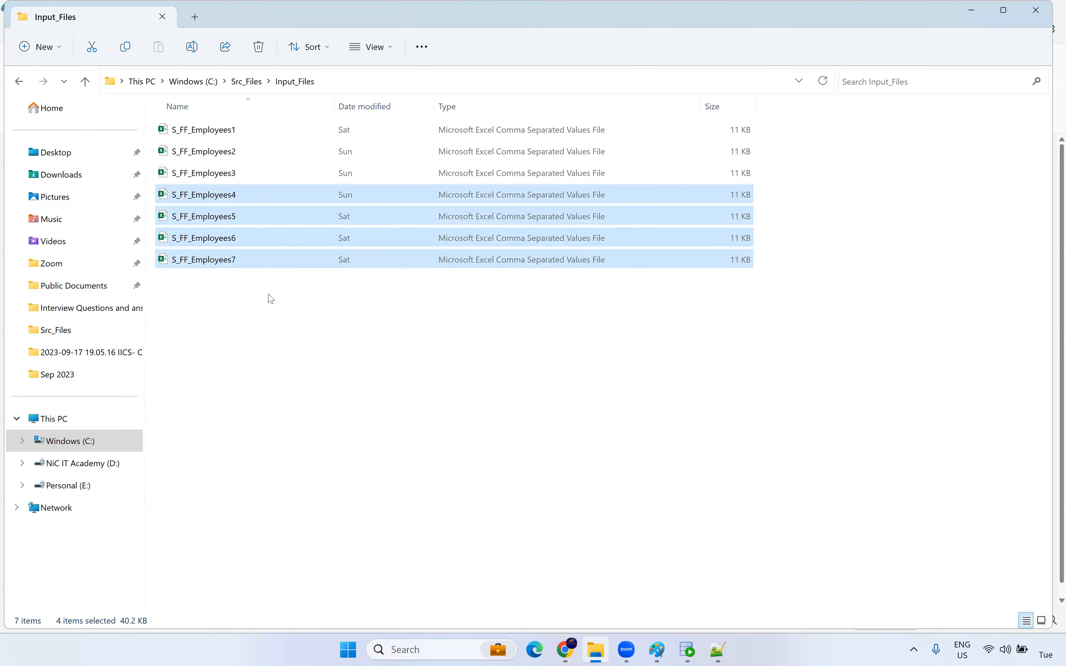
pyautogui.hotkey('shift', 'Delete')
pyautogui.press('Return')
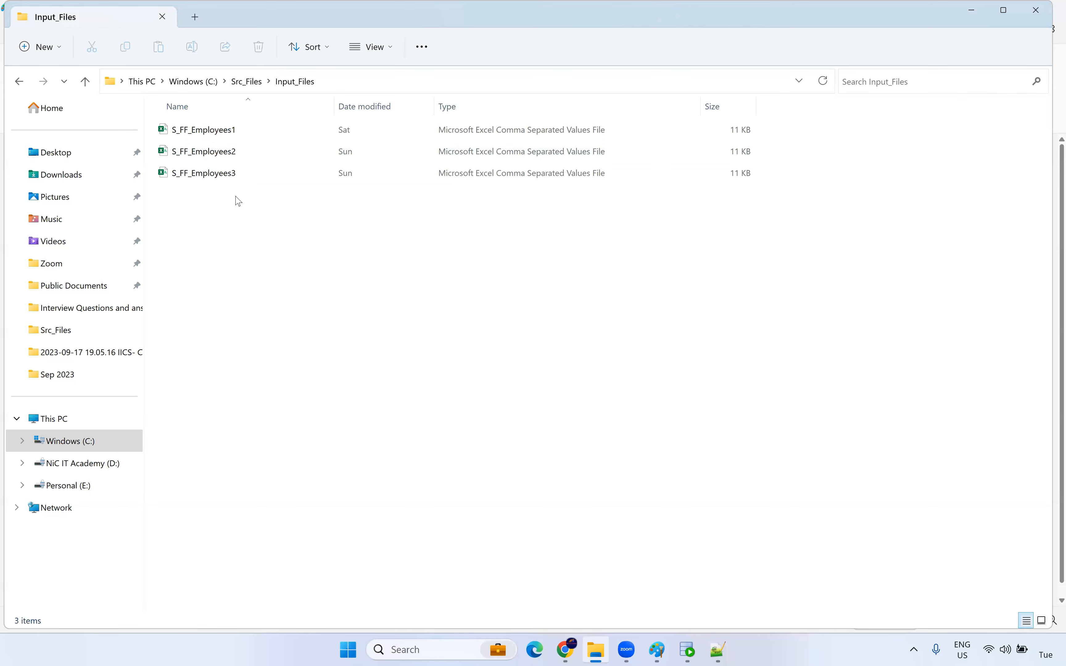
# - Open the listfiles batch file from the Archieve folder in Src_Files with Notepad++
pyautogui.click(247, 81)
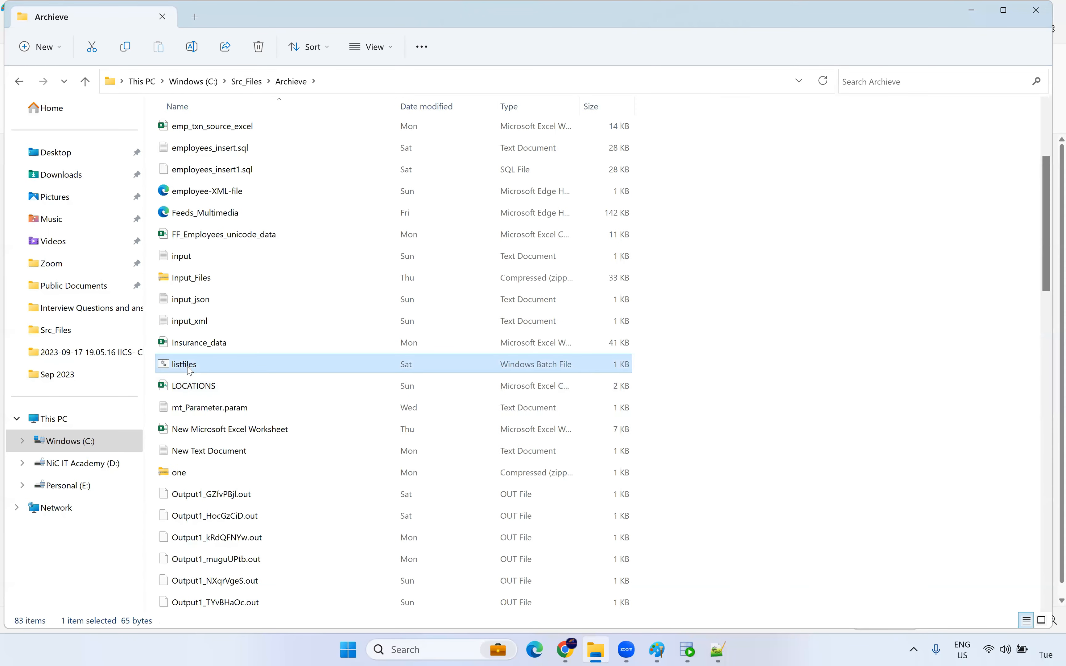
pyautogui.rightClick(189, 369)
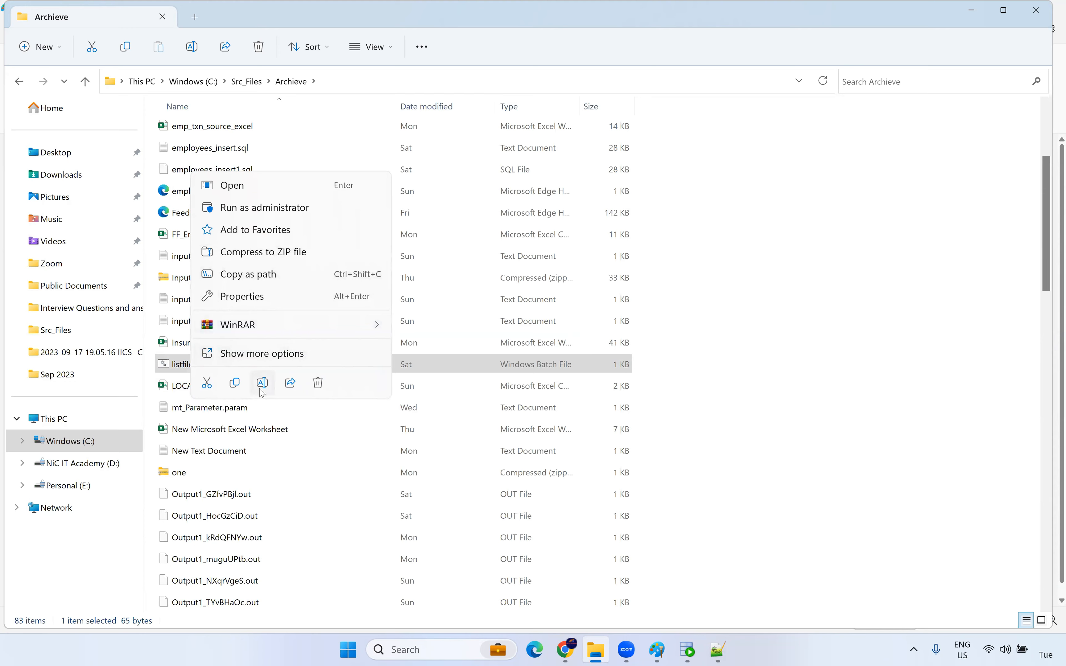
pyautogui.click(263, 358)
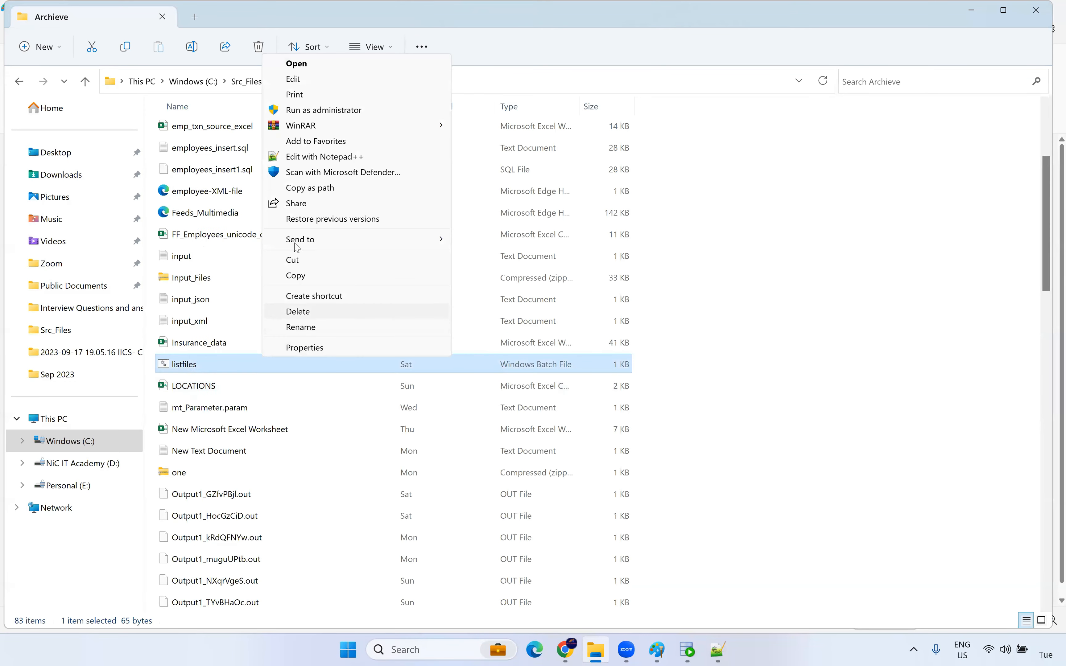
pyautogui.click(314, 157)
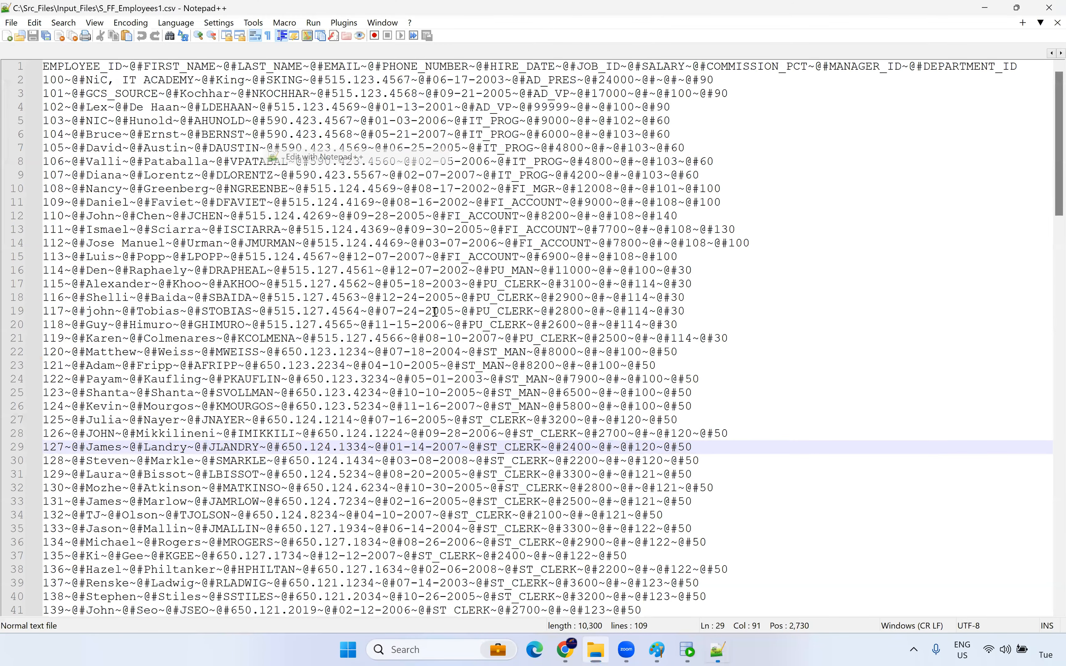
pyautogui.scroll(-1, 441, 314)
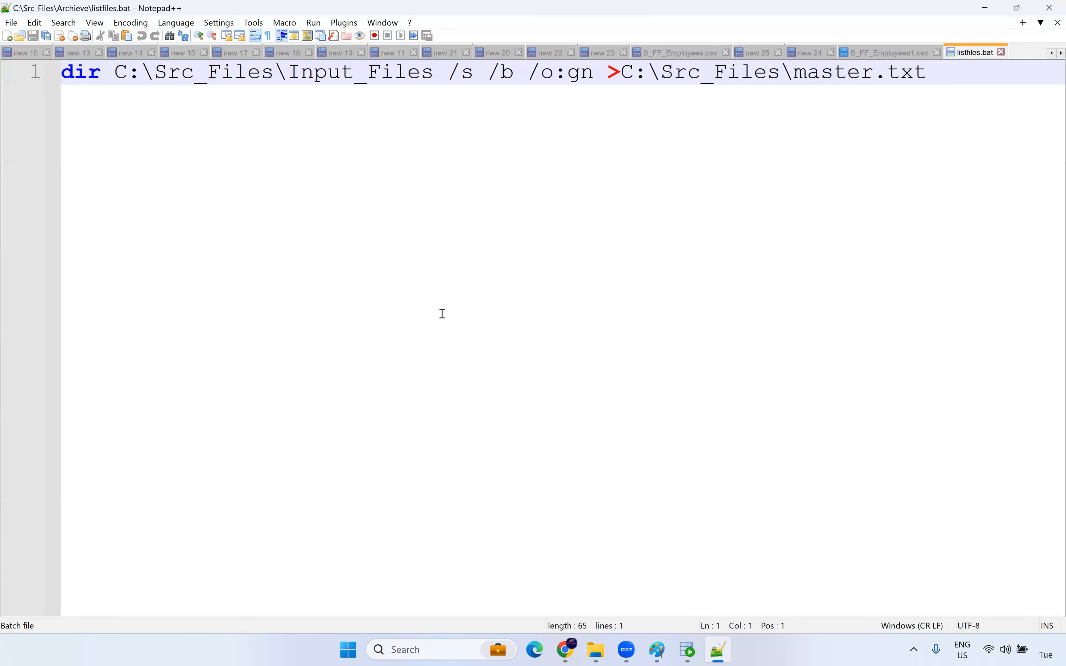
# - Review the source path and switches of the dir command and set its output file name to config.txt
pyautogui.moveTo(119, 71); pyautogui.dragTo(437, 73)
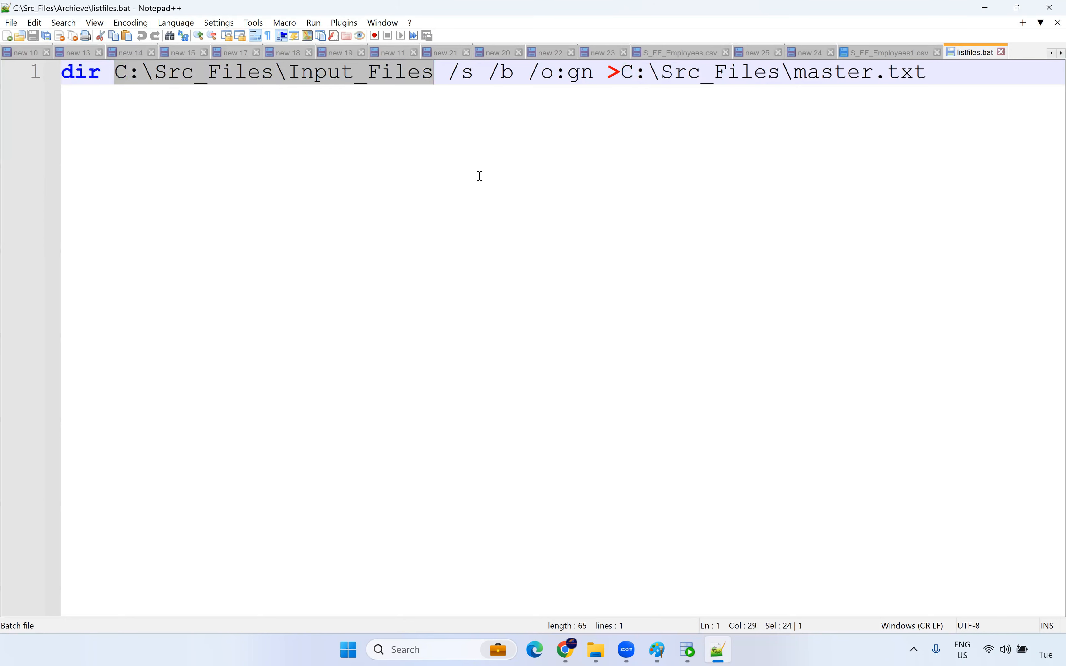
pyautogui.moveTo(449, 80); pyautogui.dragTo(594, 75)
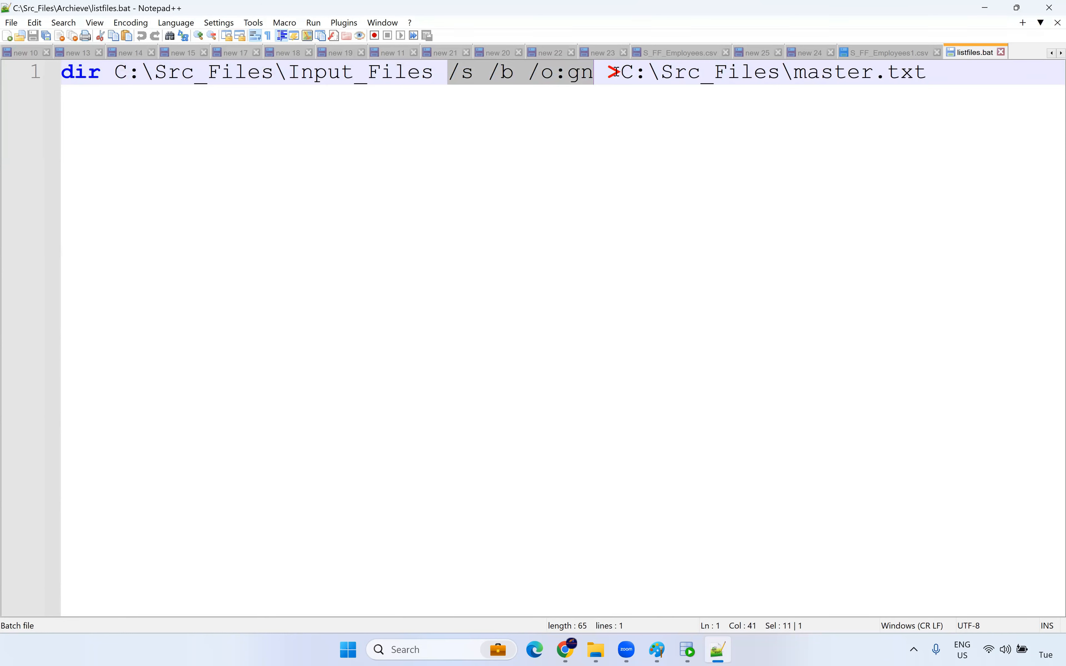
pyautogui.moveTo(870, 73); pyautogui.dragTo(791, 72)
pyautogui.write('config')
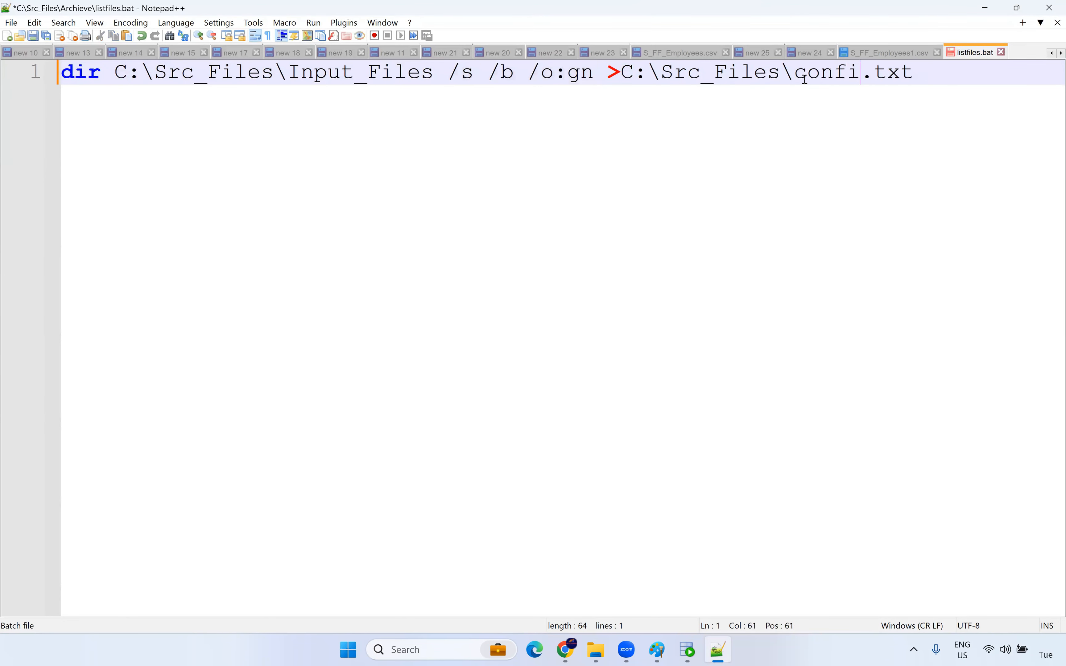
# - Highlight the output path's Src_Files folder in the command and look at that folder in File Explorer
pyautogui.moveTo(937, 70); pyautogui.dragTo(682, 83)
pyautogui.doubleClick(710, 73)
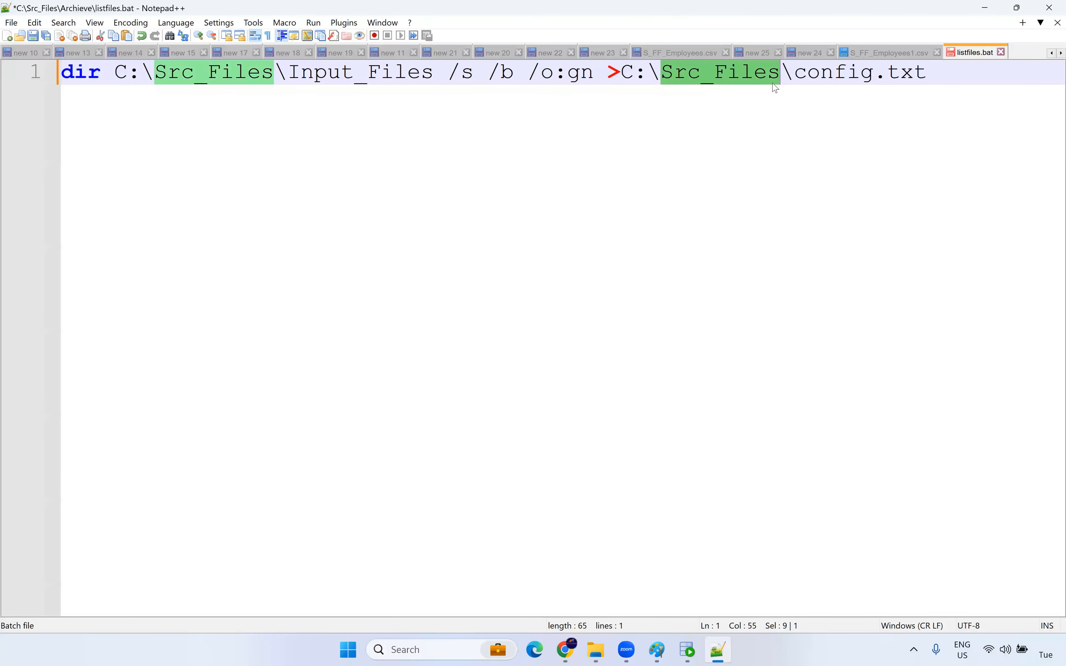
pyautogui.click(597, 650)
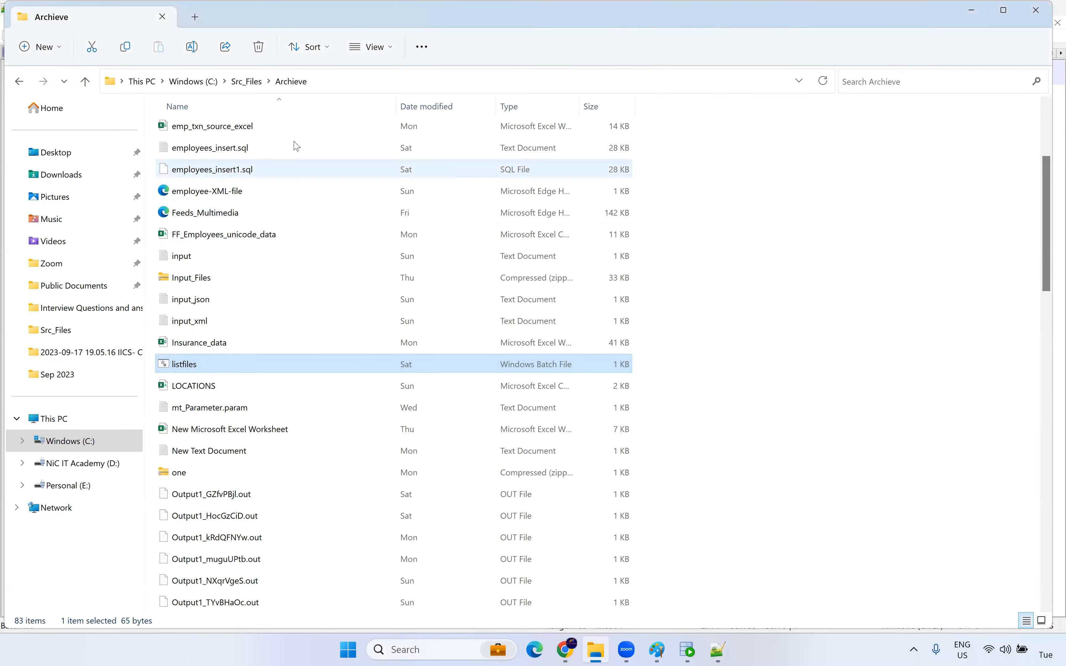
pyautogui.click(247, 86)
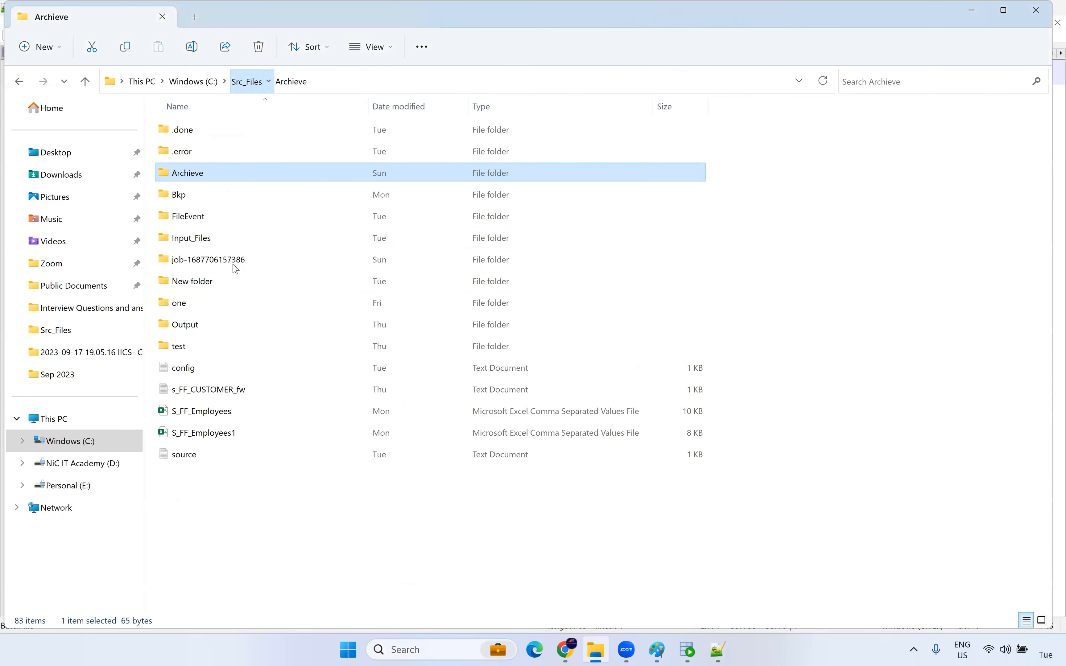
pyautogui.click(323, 553)
# - Switch back to Notepad++ and copy the entire dir command from listfiles.bat
pyautogui.click(714, 650)
pyautogui.click(842, 105)
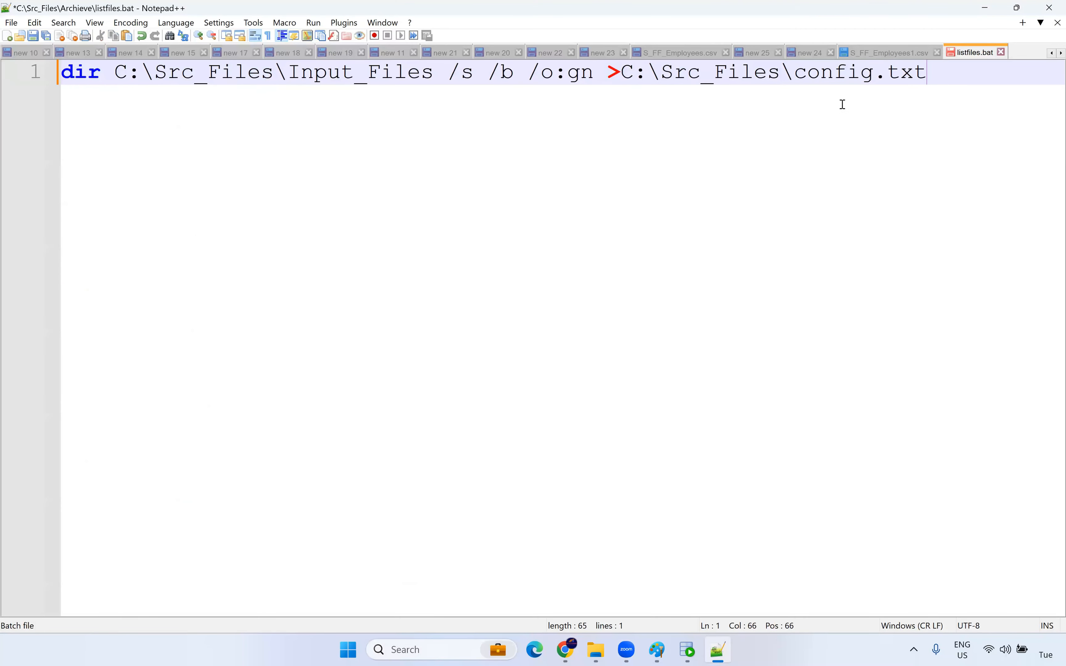
pyautogui.moveTo(938, 72); pyautogui.dragTo(51, 81)
pyautogui.hotkey('ctrl', 'c')
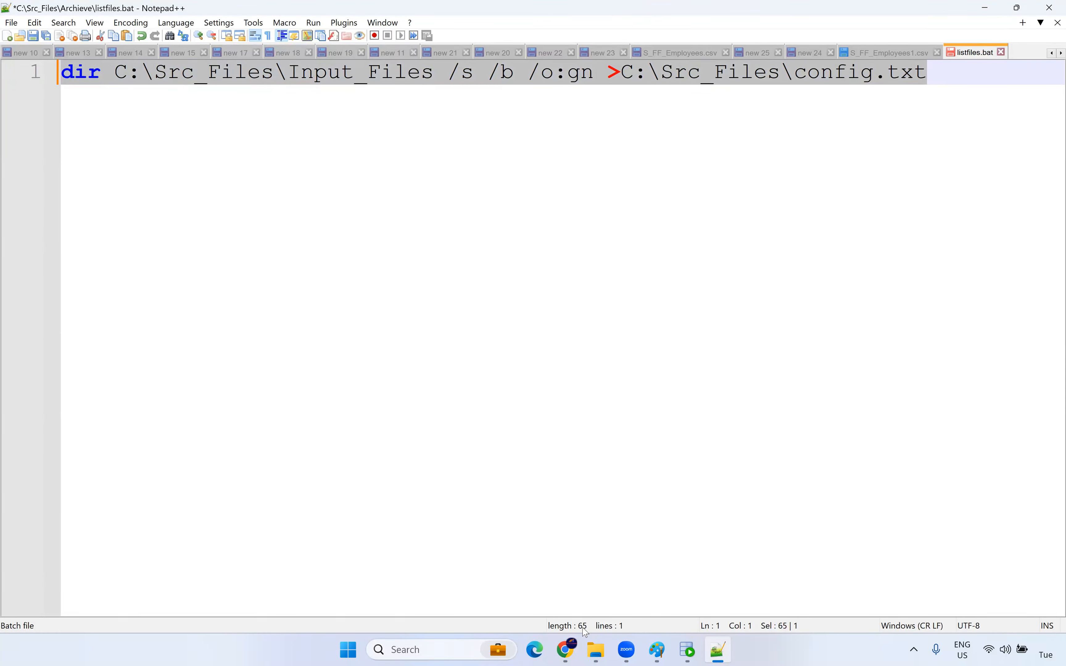
# - Switch to File Explorer and permanently delete the config text file from Src_Files
pyautogui.click(596, 650)
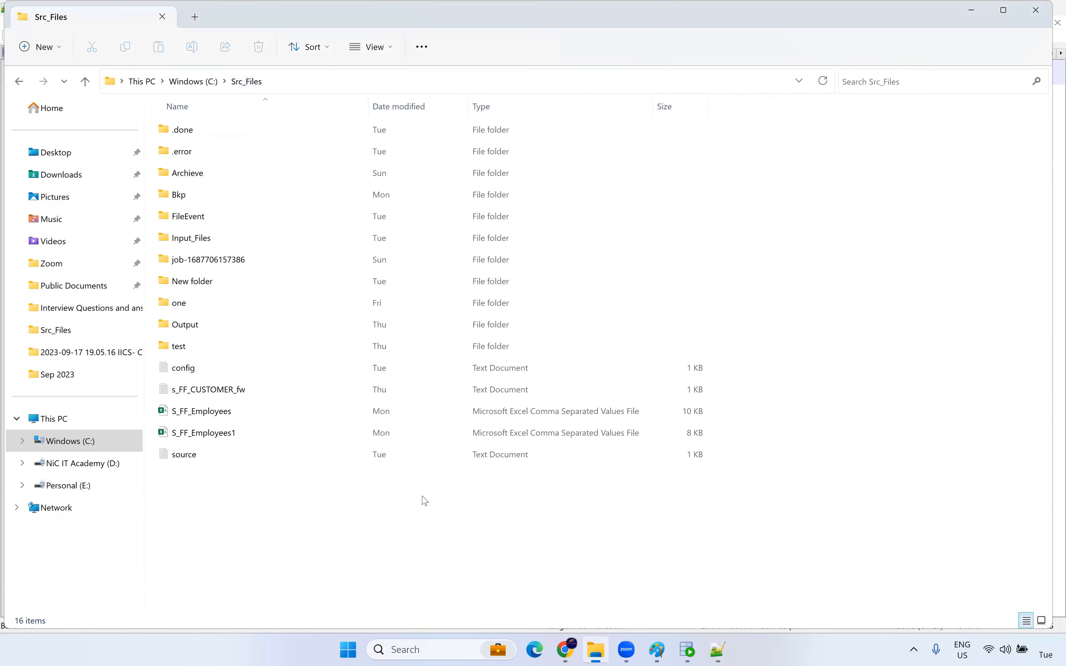
pyautogui.click(246, 389)
pyautogui.click(211, 369)
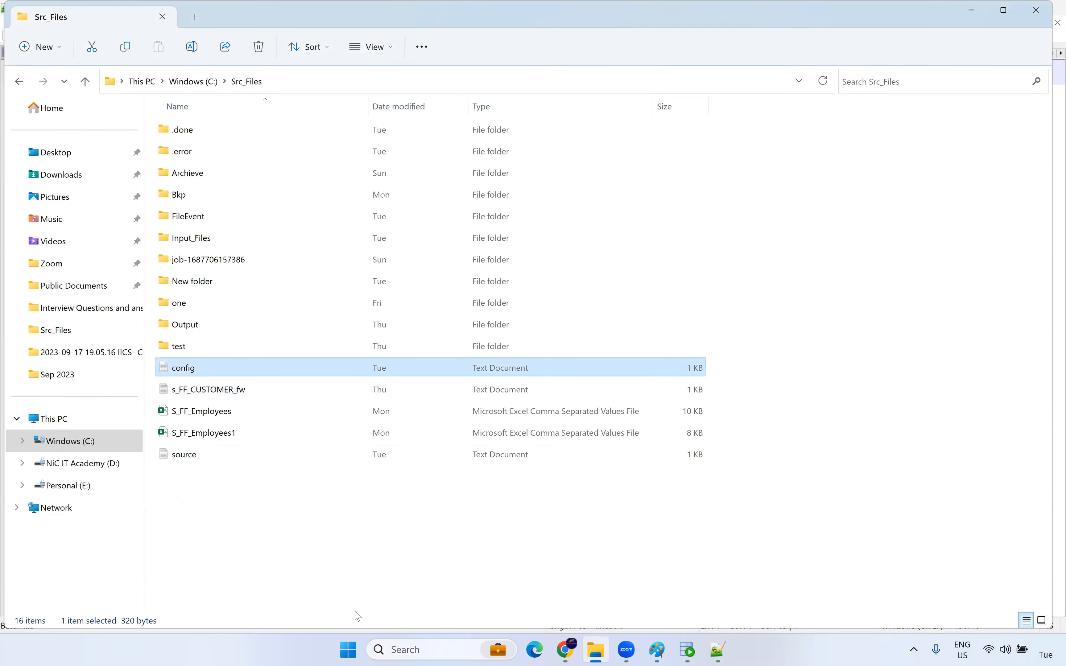
pyautogui.hotkey('shift', 'Delete')
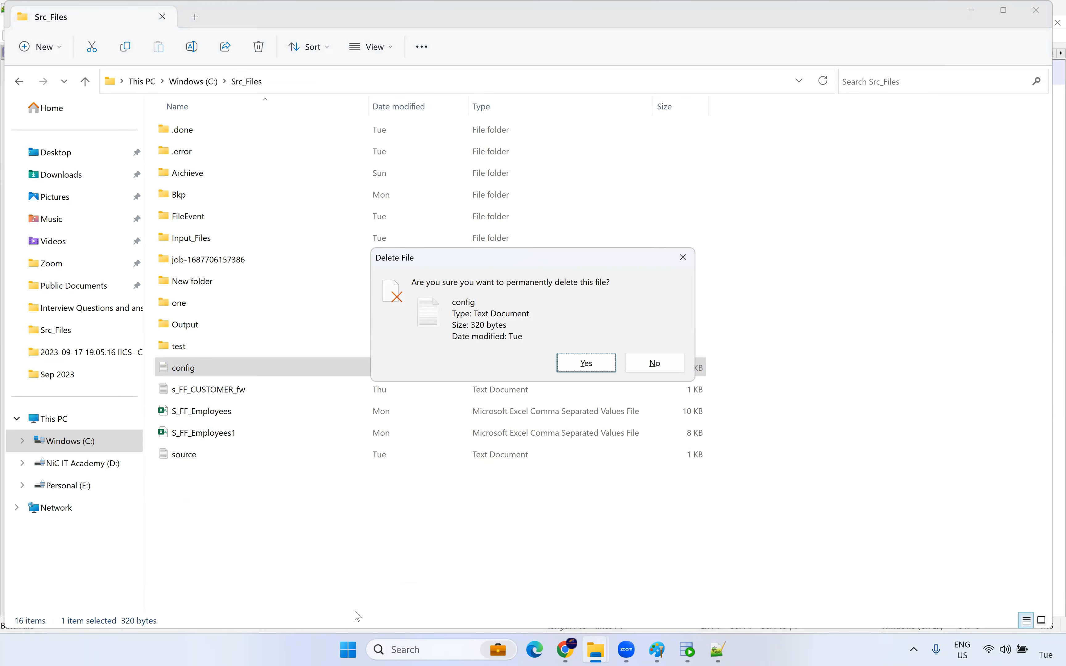
pyautogui.press('Return')
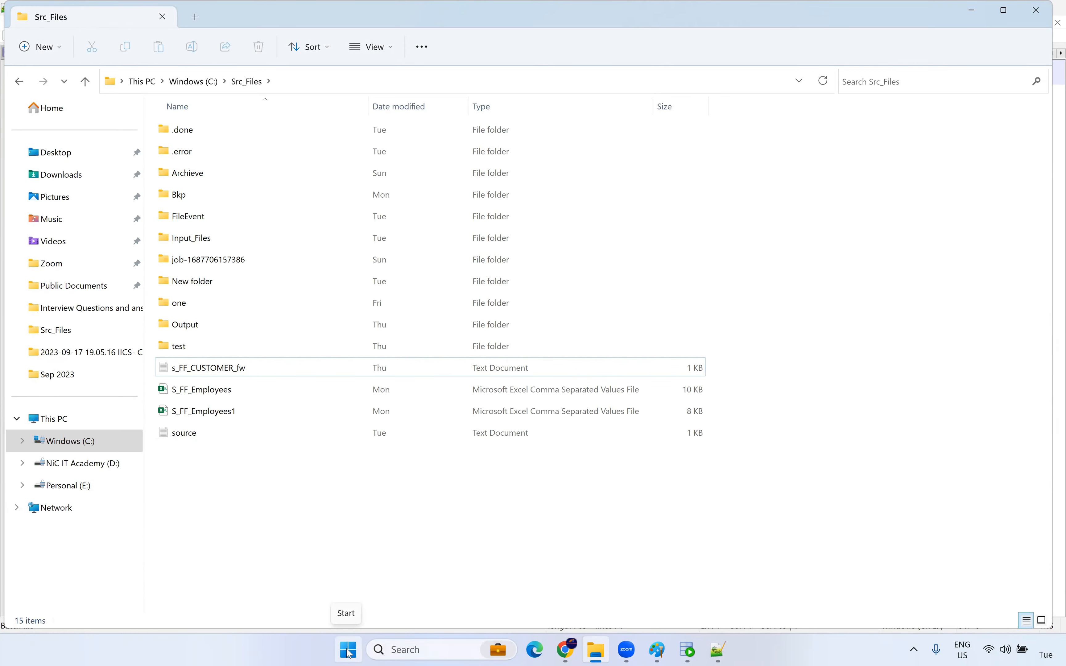
# - Open a maximized Command Prompt and run the copied command dir C:\Src_Files\Input_Files /s /b /o:gn >C:\Src_Files\config.txt
pyautogui.click(348, 650)
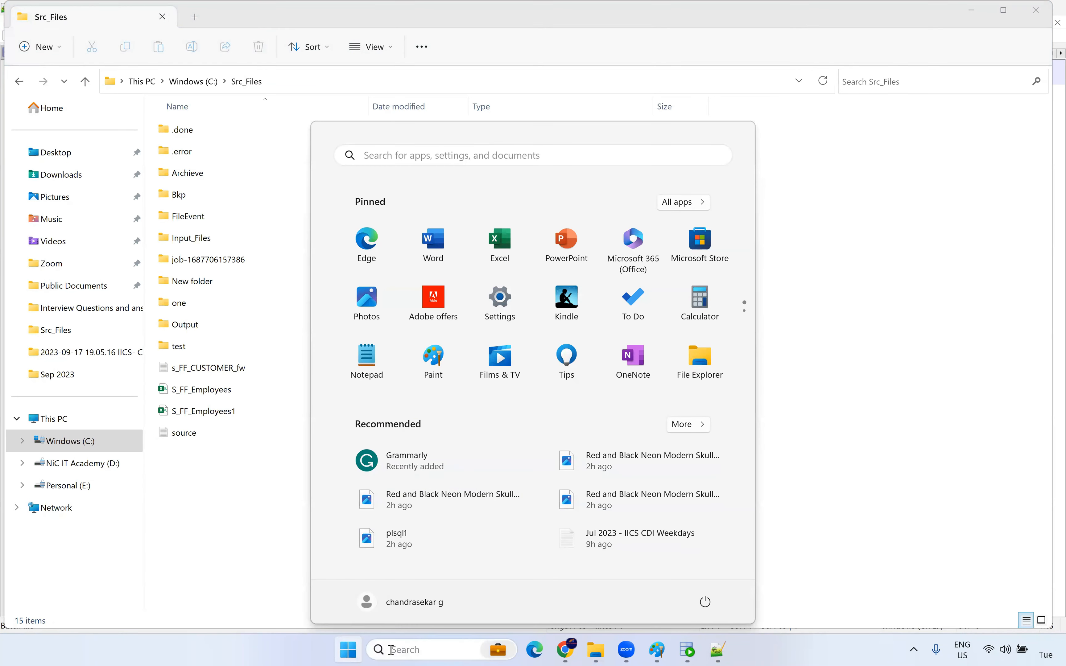
pyautogui.click(396, 649)
pyautogui.write('cmd')
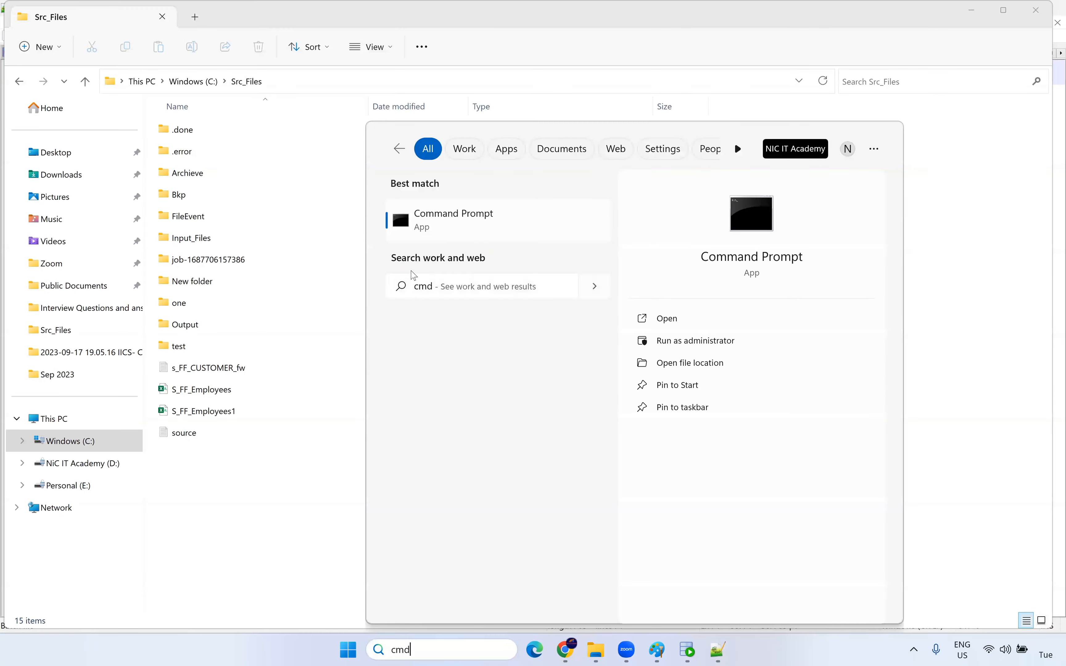
pyautogui.click(467, 229)
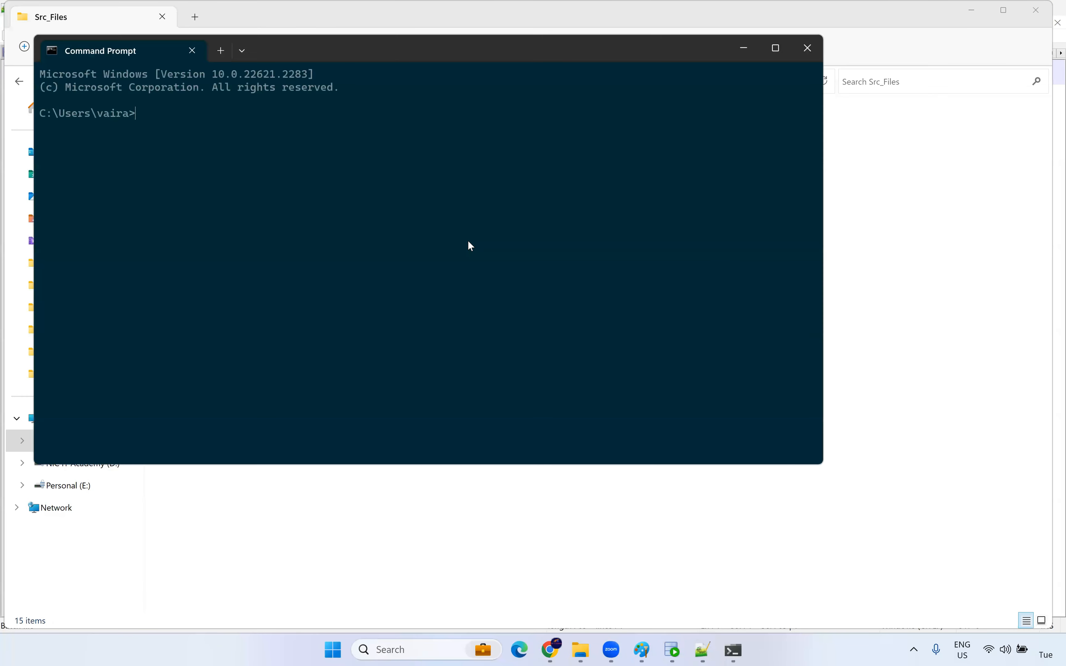
pyautogui.click(775, 47)
pyautogui.hotkey('ctrl', 'v')
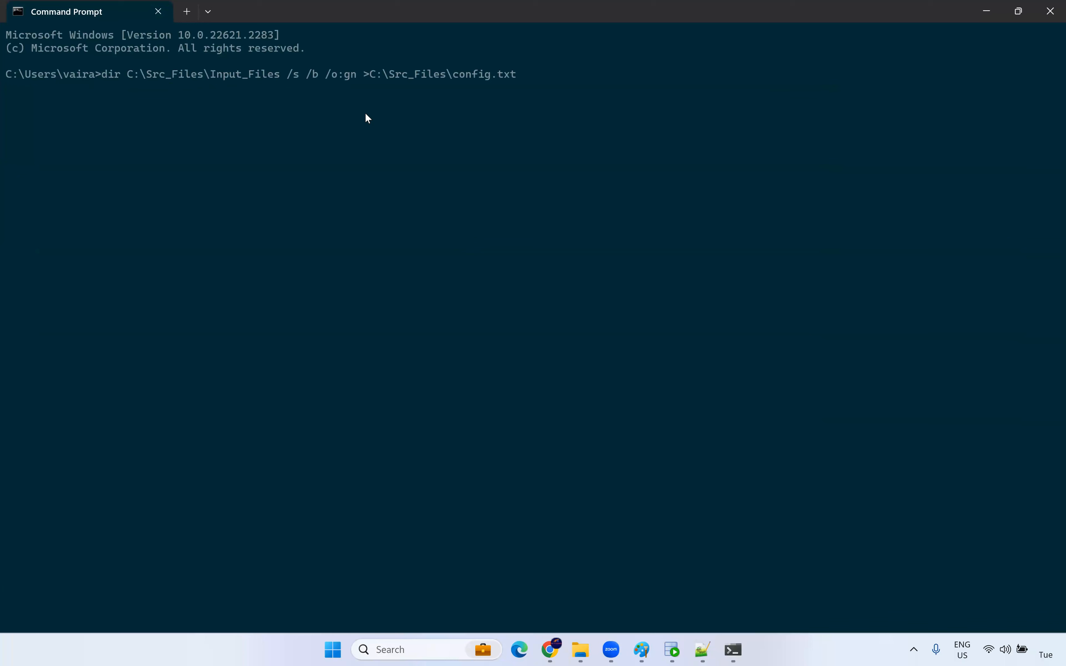
pyautogui.press('Return')
# - Highlight the executed command, open the regenerated config file from Src_Files in Notepad and examine its listed file paths
pyautogui.moveTo(101, 76); pyautogui.dragTo(516, 76)
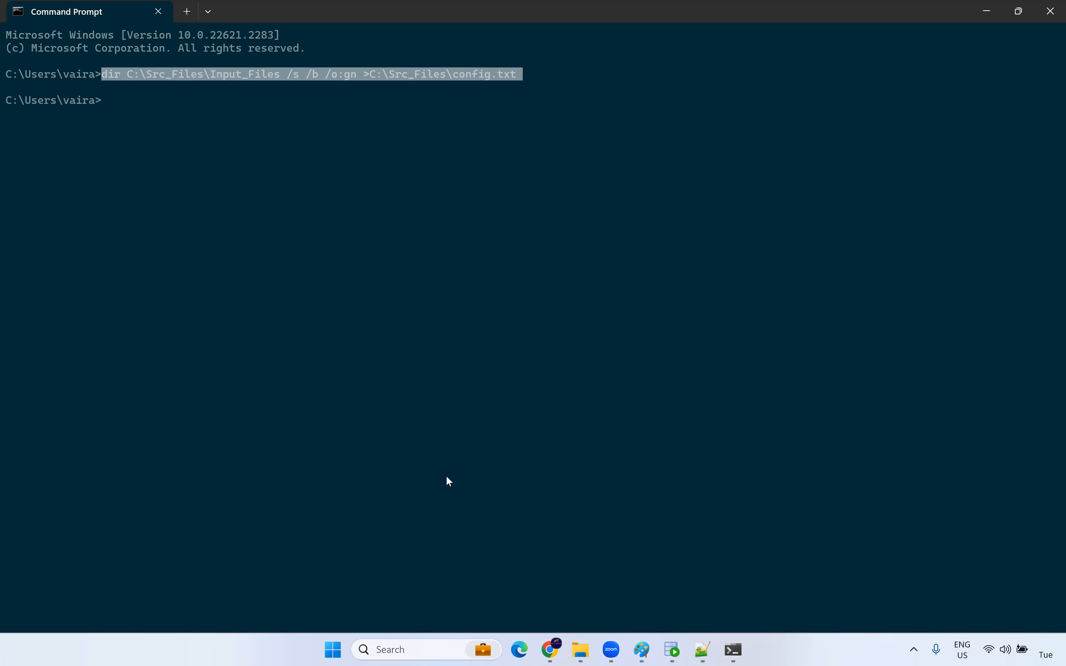
pyautogui.click(580, 649)
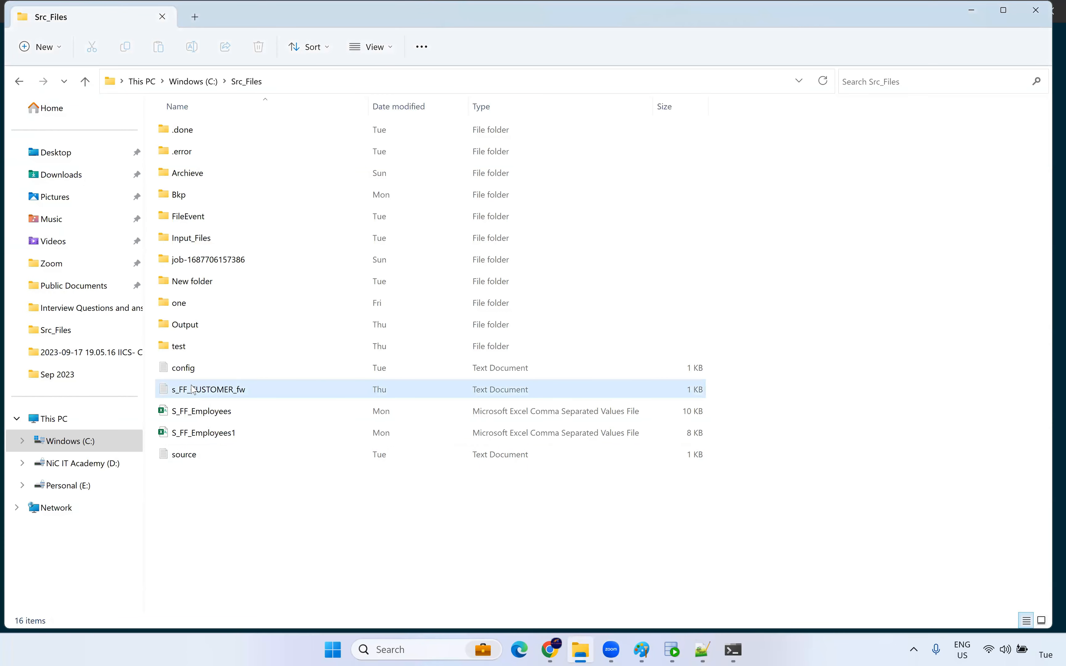
pyautogui.click(202, 374)
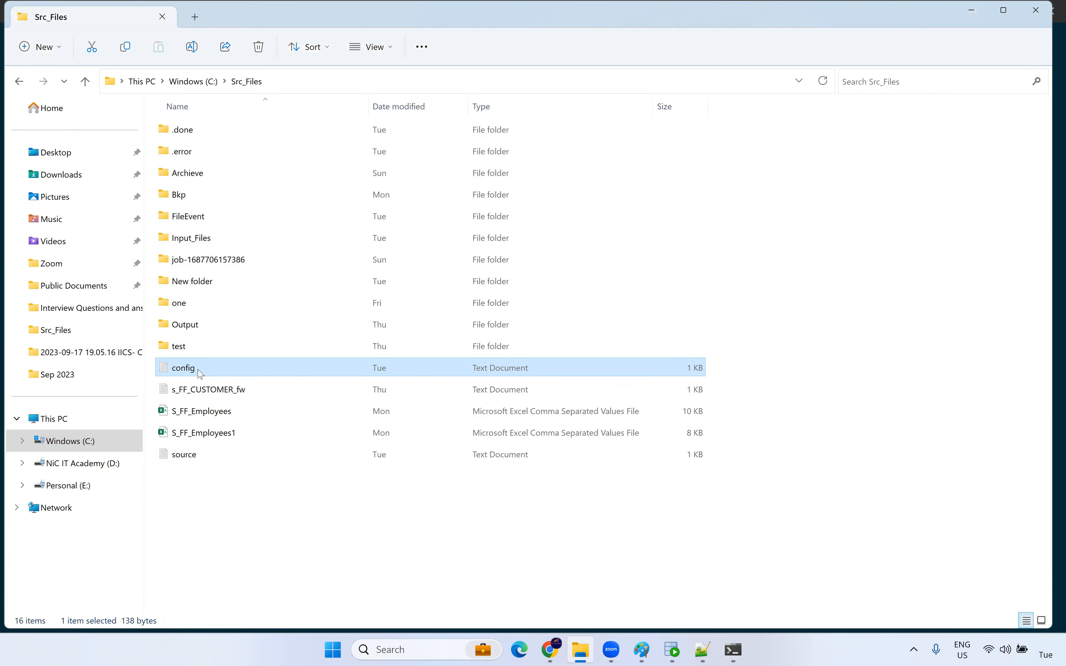
pyautogui.doubleClick(196, 370)
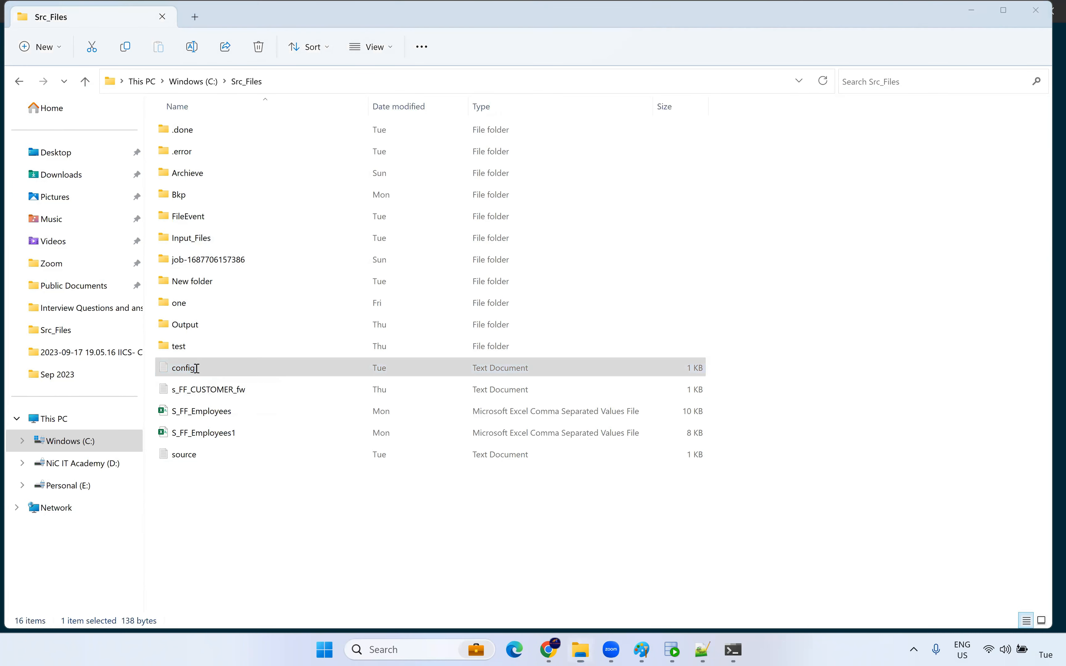
pyautogui.keyDown('ctrl'); pyautogui.scroll(11, 315, 237); pyautogui.keyUp('ctrl')
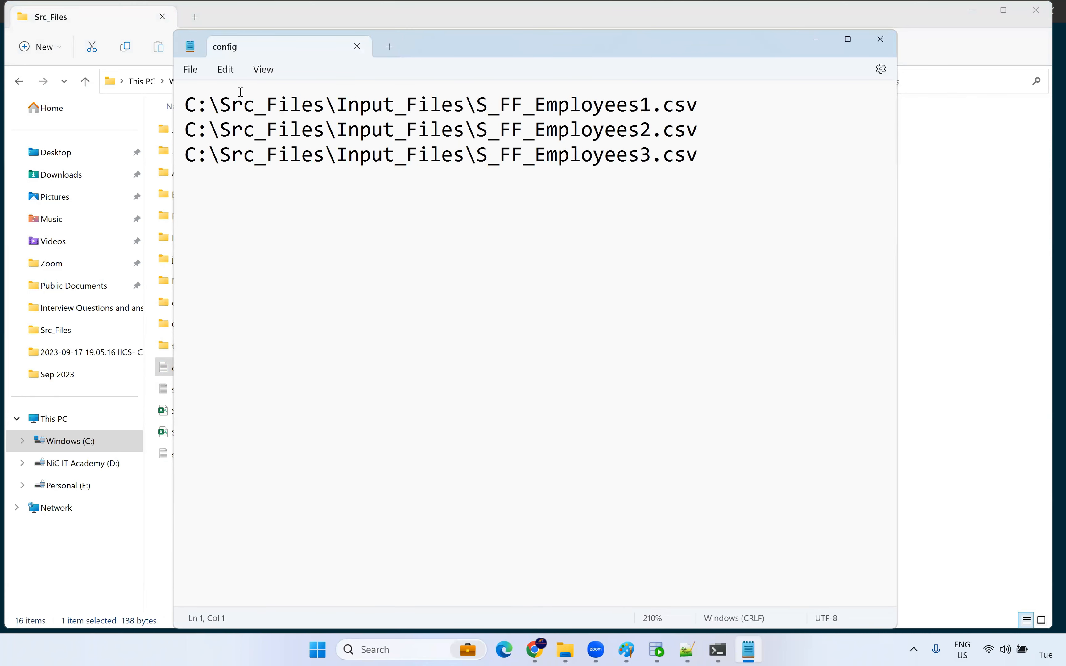
# - Close the config file after reviewing its paths, and make two copies of S_FF_Employees3 inside the Input_Files folder
pyautogui.moveTo(701, 155); pyautogui.dragTo(187, 110)
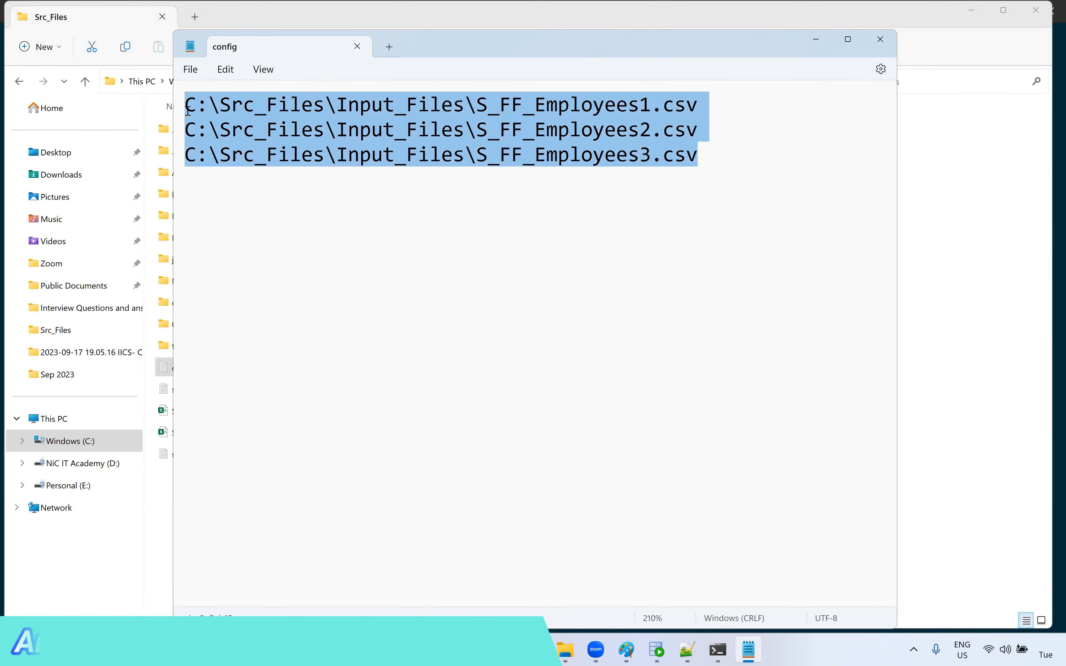
pyautogui.click(880, 39)
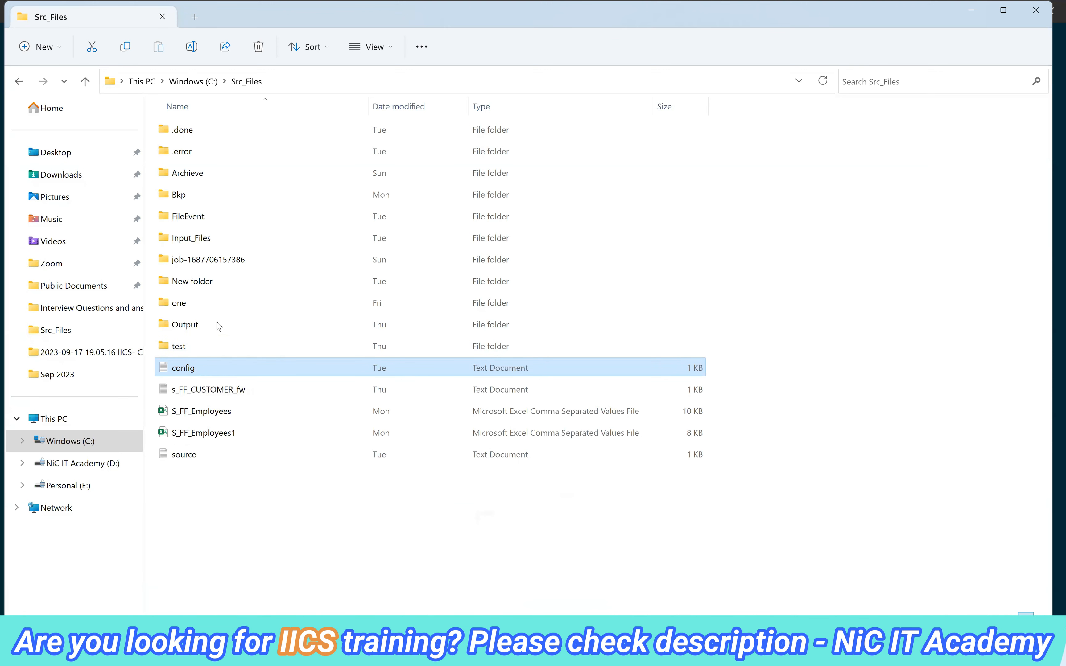
pyautogui.click(206, 242)
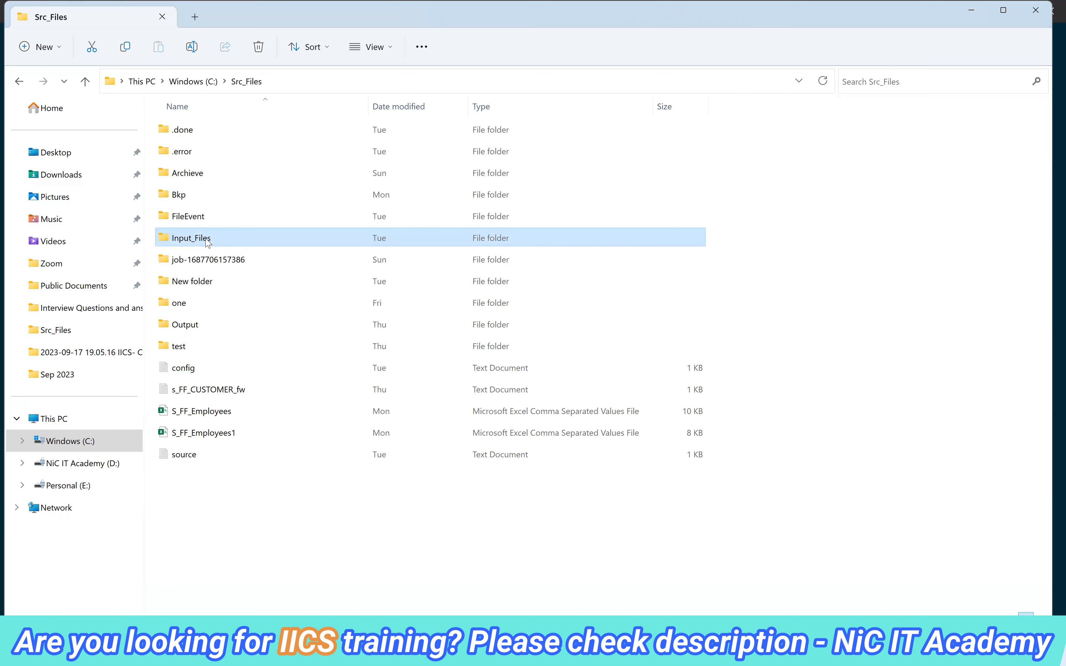
pyautogui.doubleClick(208, 242)
pyautogui.click(242, 178)
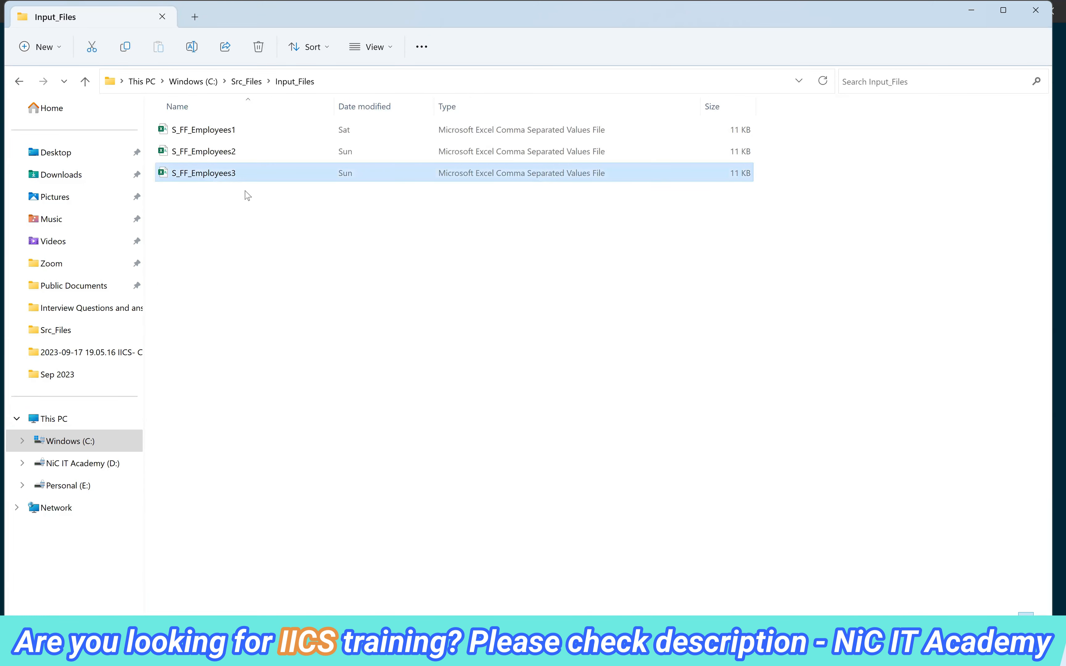
pyautogui.hotkey('ctrl', 'c')
pyautogui.hotkey('ctrl', 'v')
pyautogui.hotkey('ctrl', 'v')
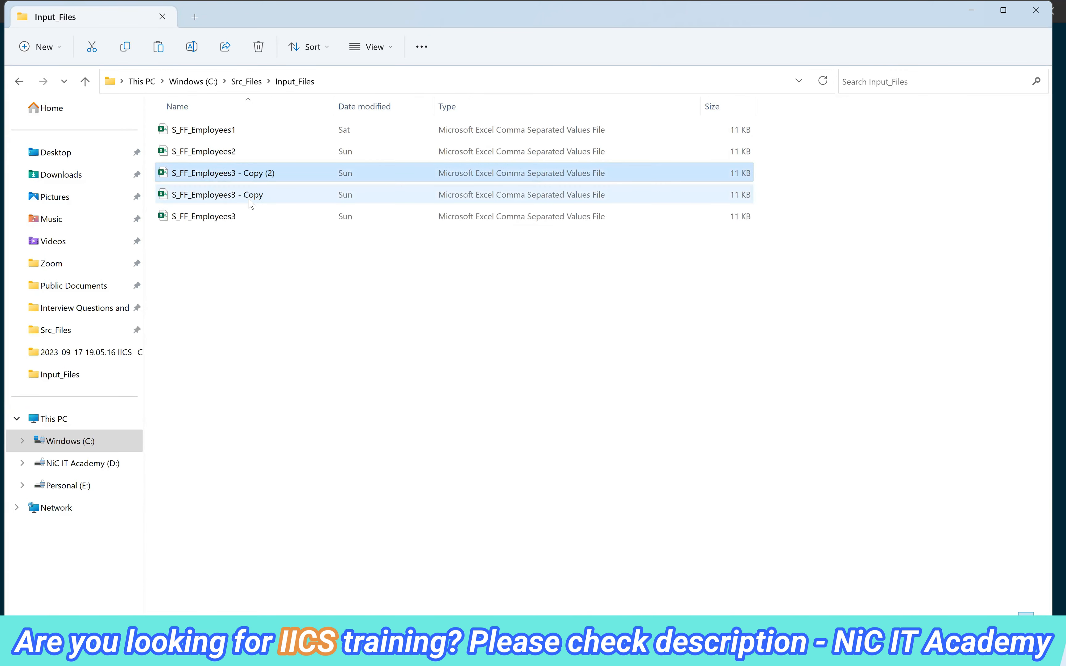
# - Rename the two copied CSV files as S_FF_Employees5 and S_FF_Employees61
pyautogui.press('F2')
pyautogui.moveTo(233, 172); pyautogui.dragTo(309, 168)
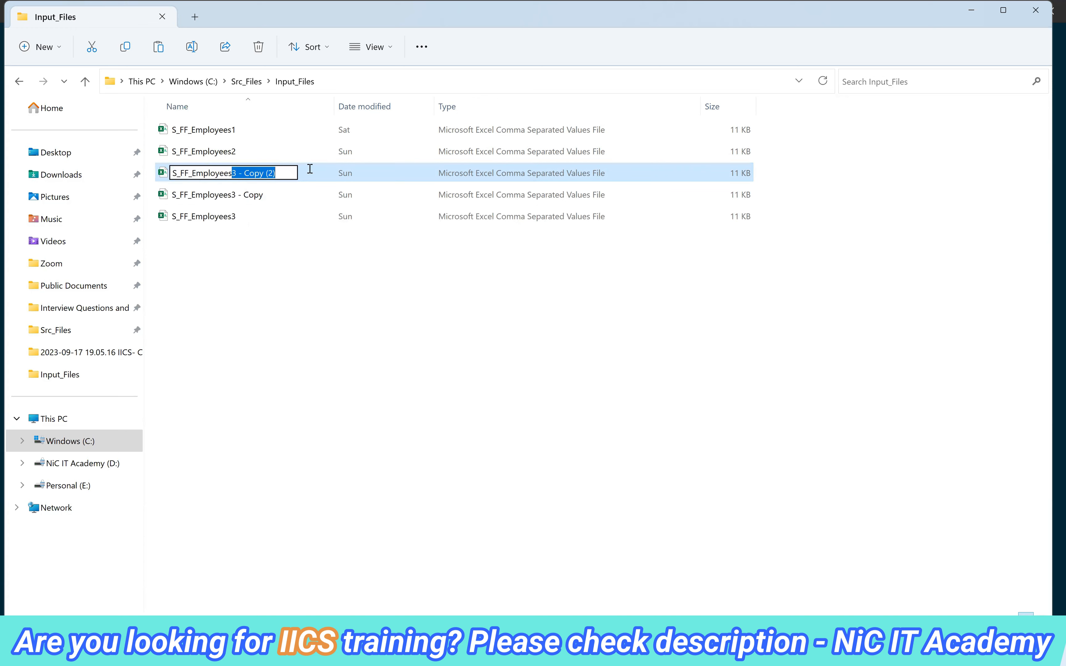
pyautogui.write('5')
pyautogui.click(248, 196)
pyautogui.click(242, 179)
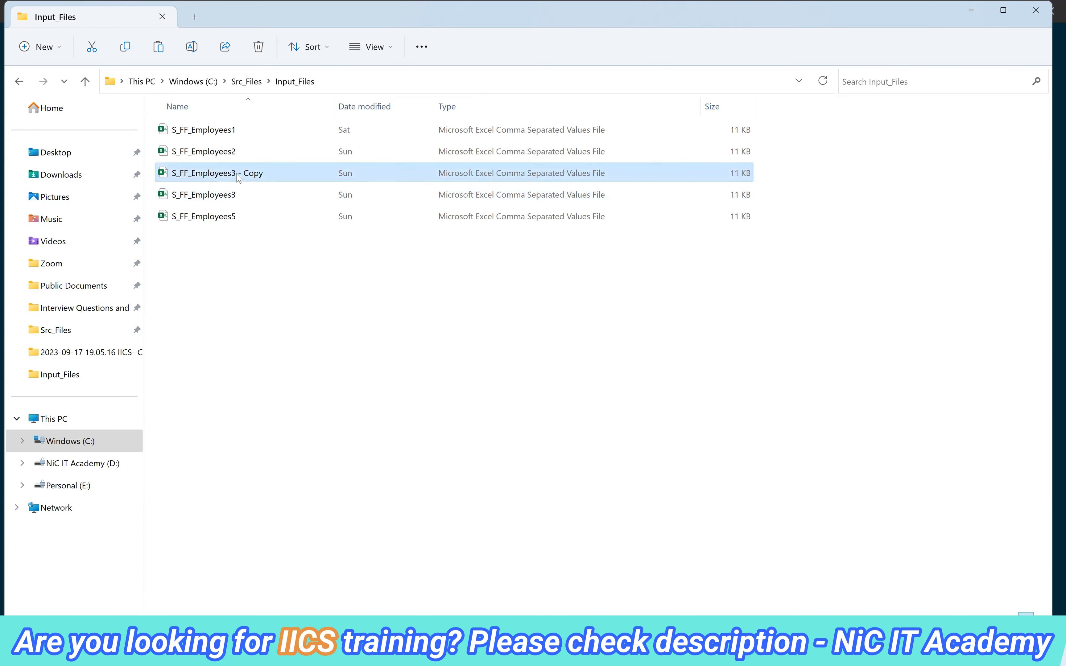
pyautogui.press('F2')
pyautogui.moveTo(232, 173); pyautogui.dragTo(299, 176)
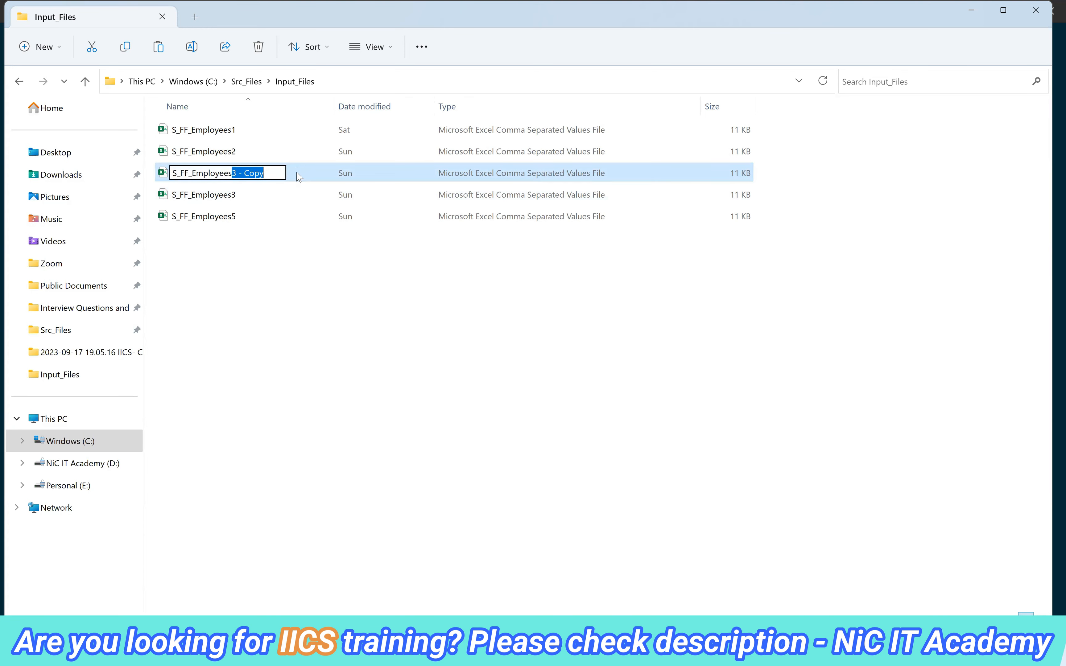
pyautogui.write('61')
pyautogui.click(284, 288)
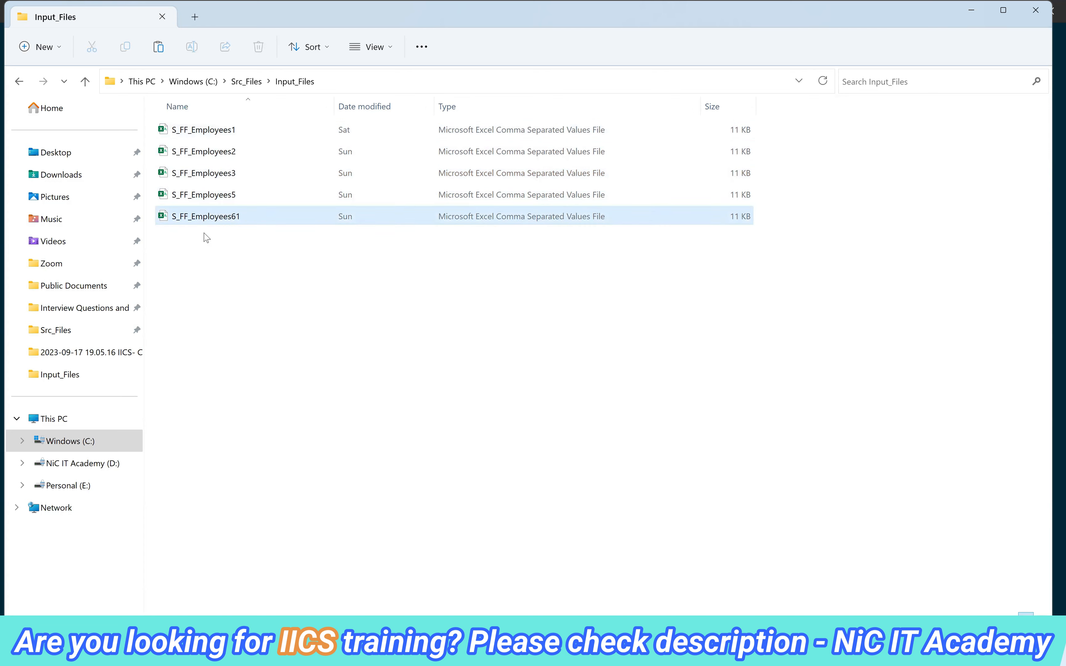
# - Switch to Command Prompt and rerun the previous command dir C:\Src_Files\Input_Files /s /b /o:gn >C:\Src_Files\config.txt
pyautogui.hotkey('alt', 'Tab')
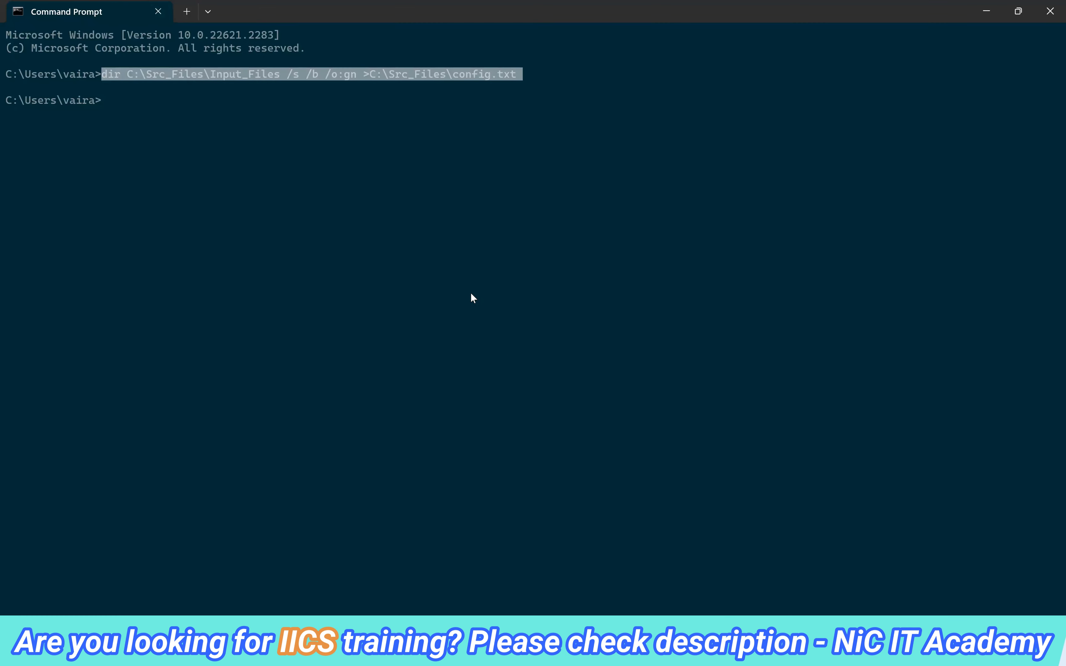
pyautogui.press('Up')
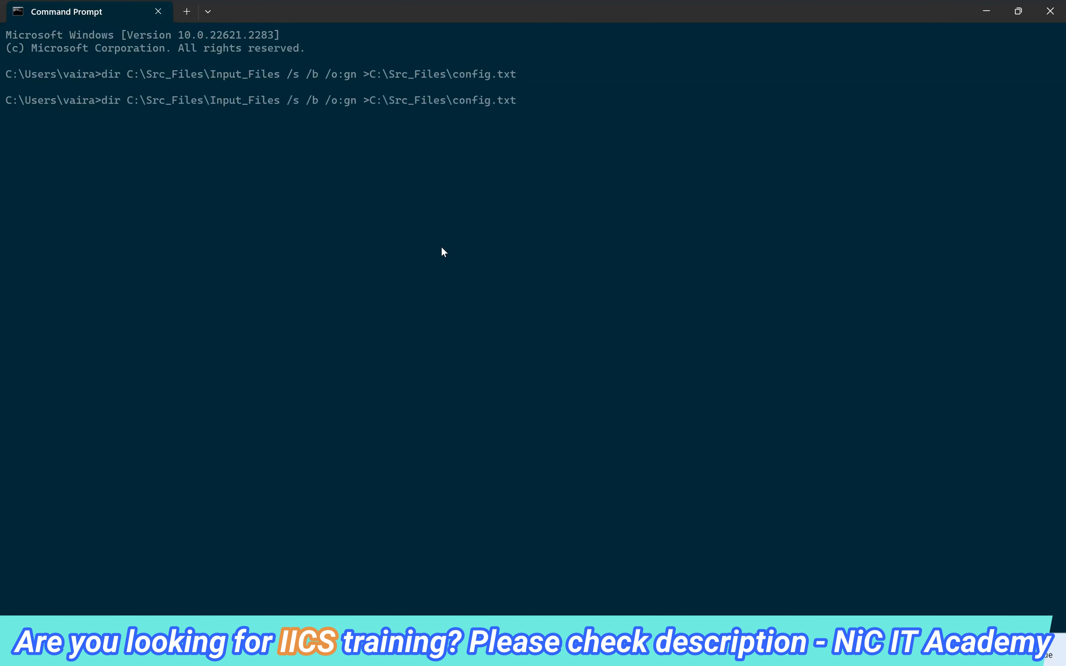
pyautogui.press('Return')
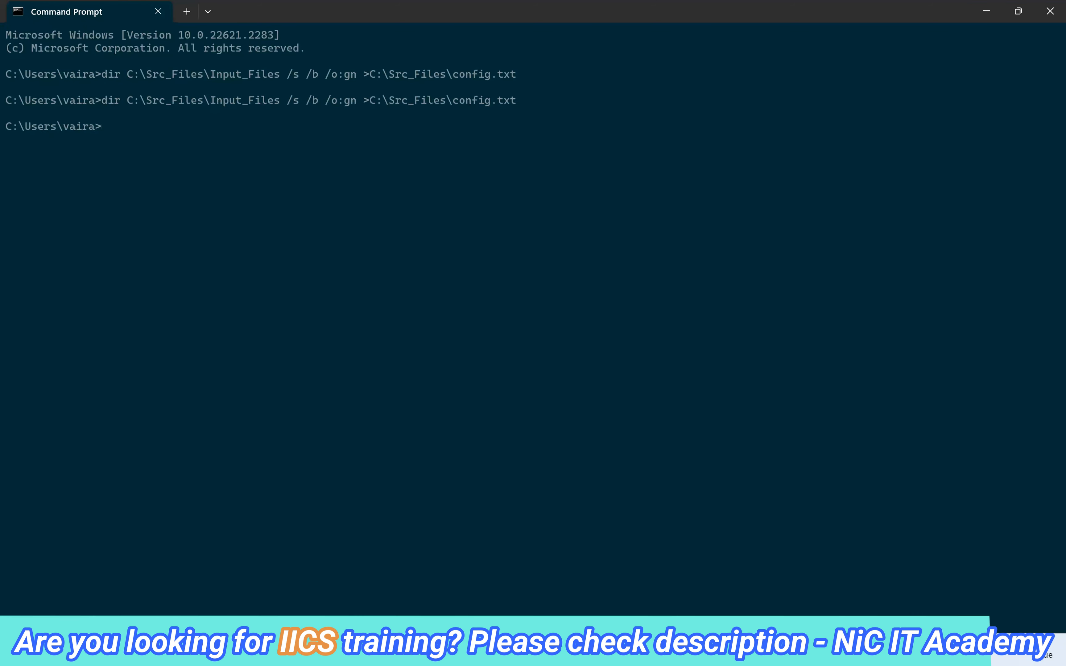
# - Switch to File Explorer, open the regenerated config file from Src_Files in a maximized Notepad, examine its file paths and close it
pyautogui.hotkey('alt', 'Tab')
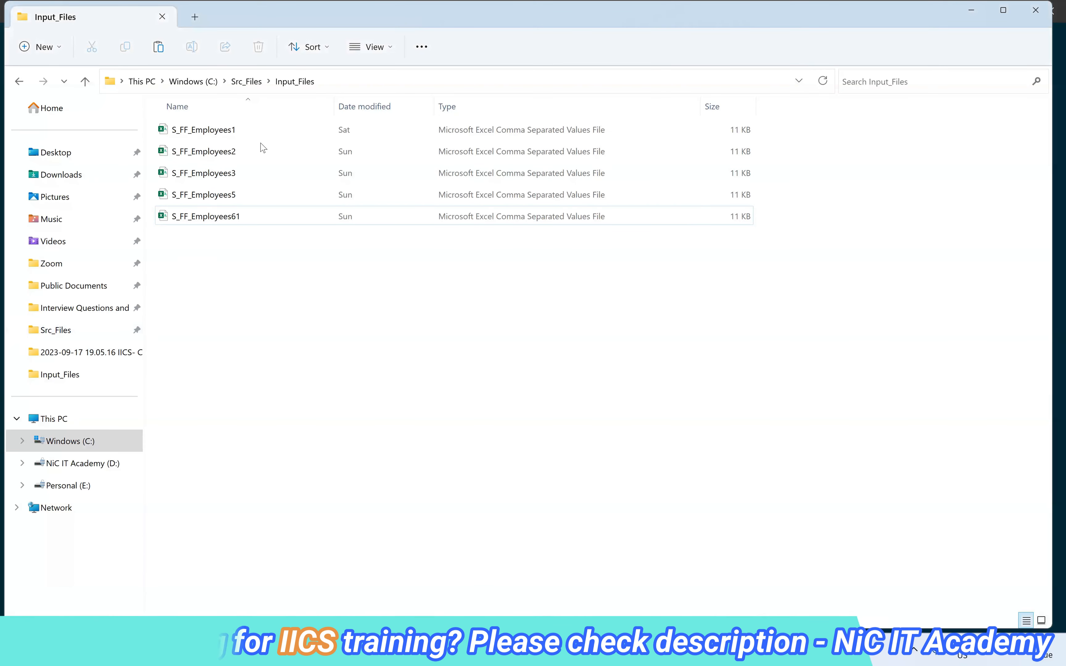
pyautogui.click(243, 82)
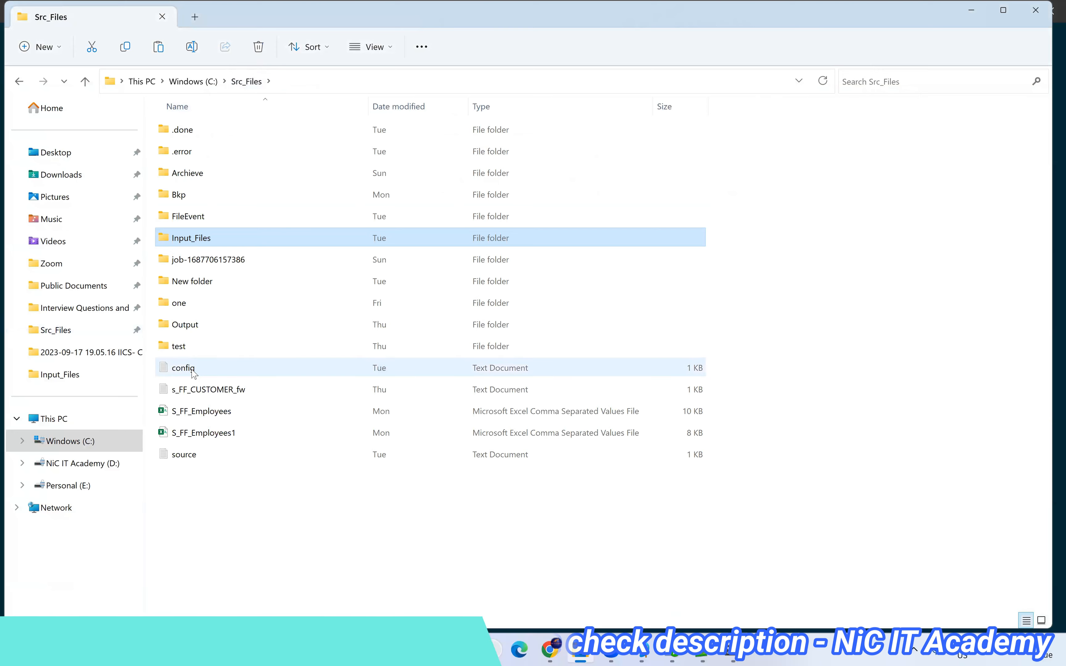
pyautogui.doubleClick(264, 368)
pyautogui.scroll(11, 419, 297)
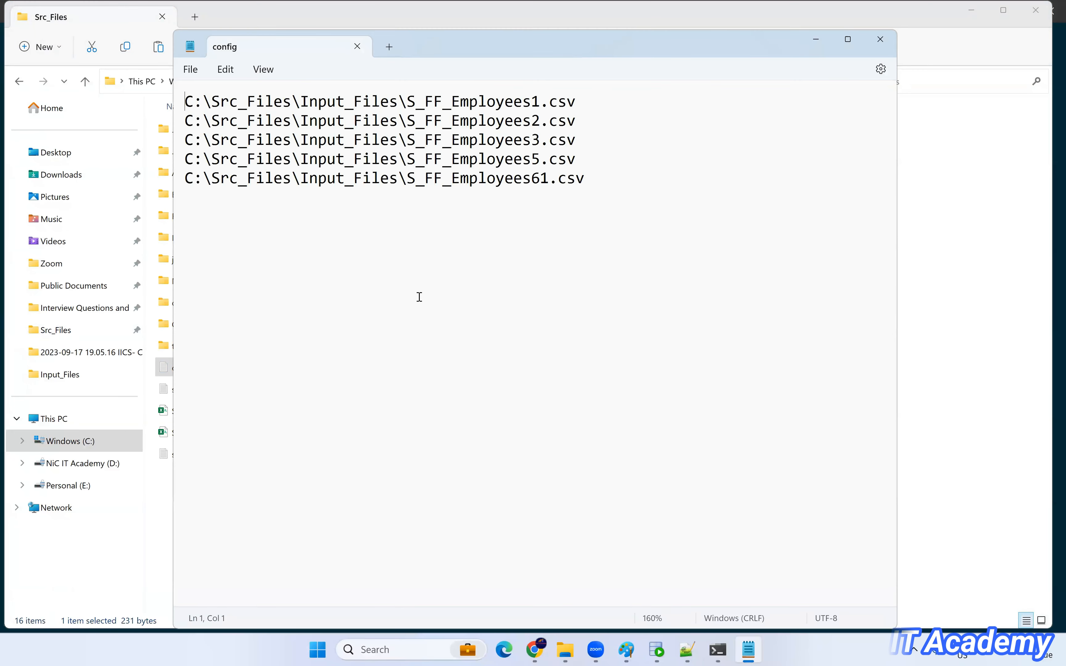
pyautogui.click(847, 42)
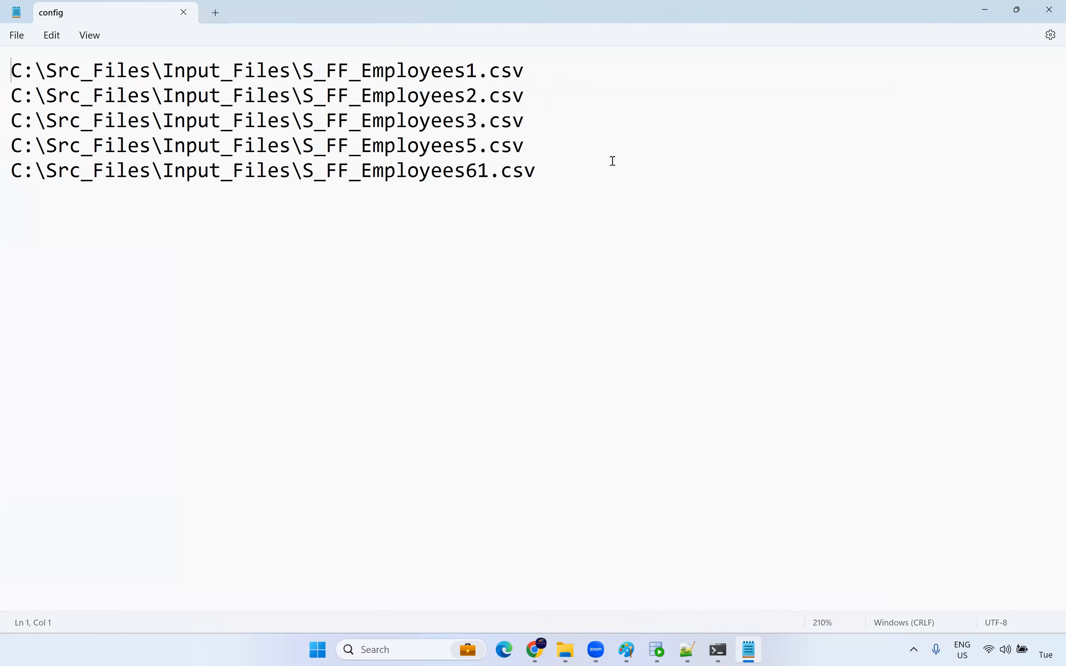
pyautogui.hotkey('ctrl', 'a')
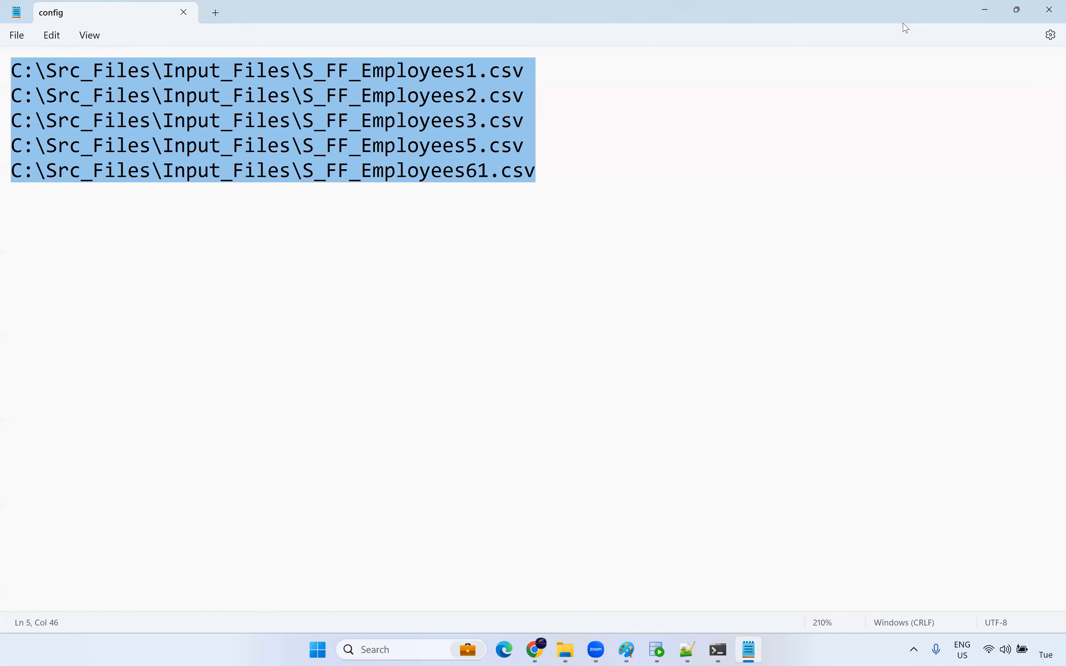
pyautogui.click(1049, 9)
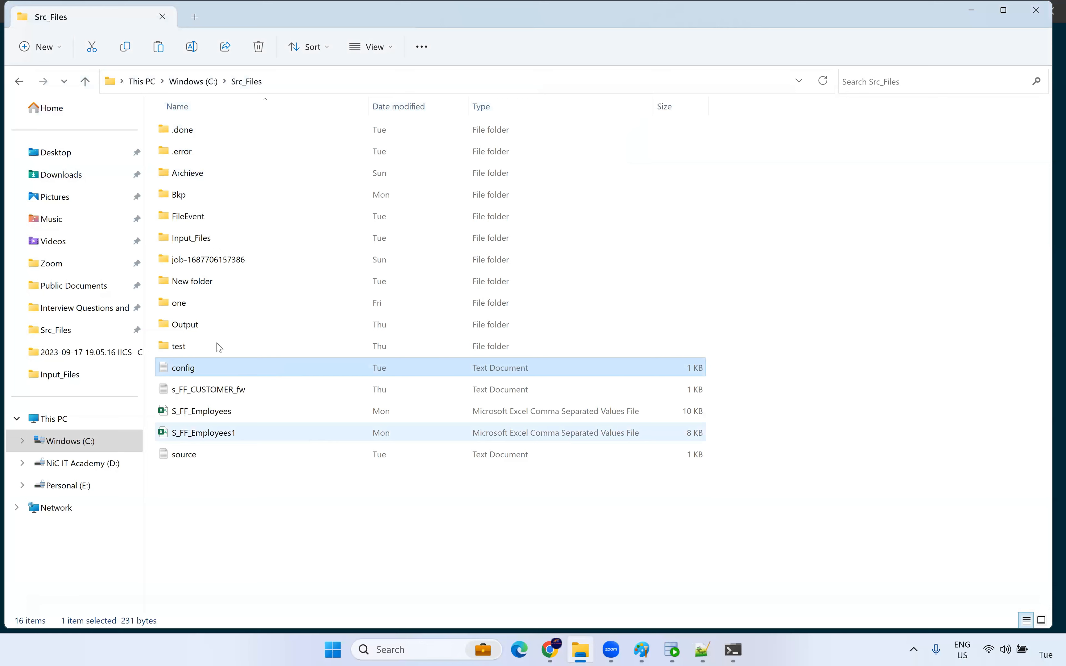
# - Open the Input_Files folder and review the employee CSV files it contains
pyautogui.click(547, 503)
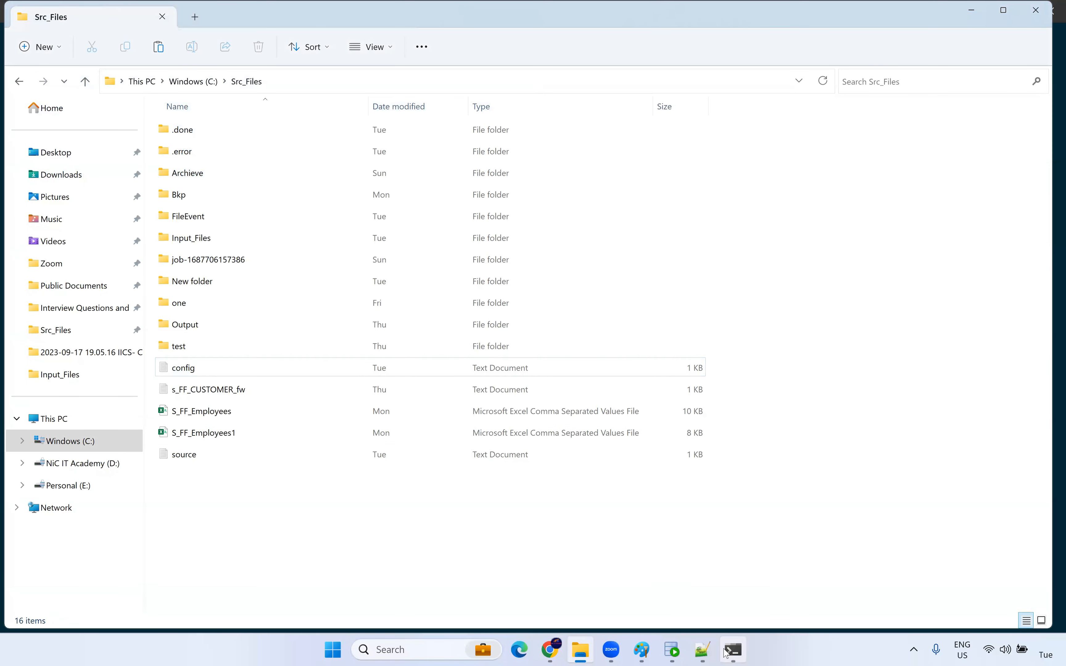
pyautogui.click(205, 239)
pyautogui.doubleClick(227, 240)
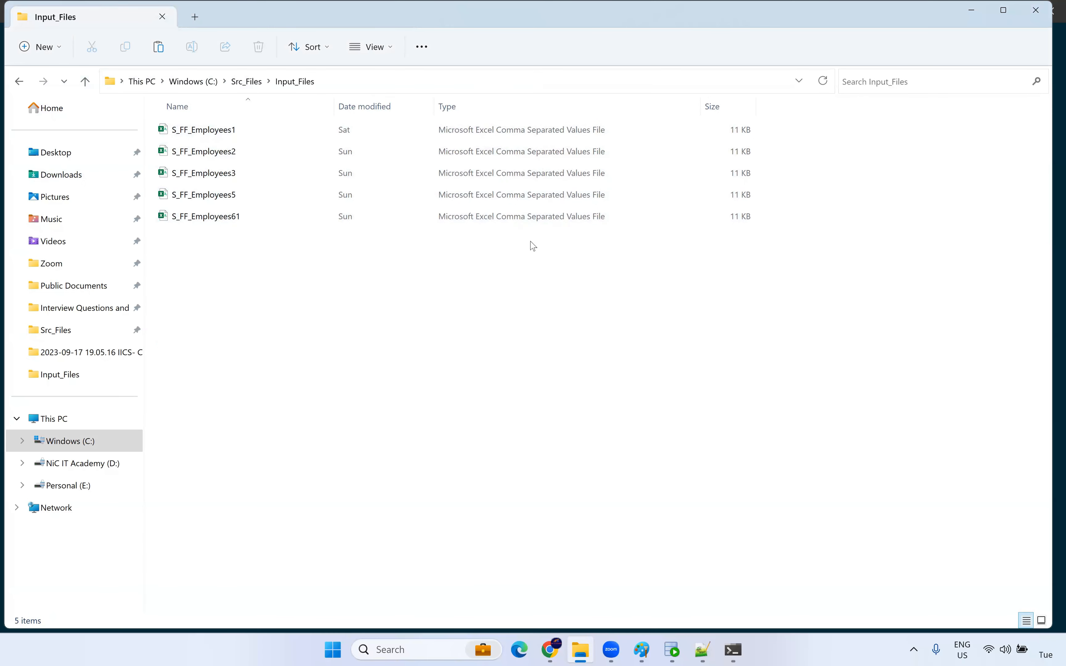
# - Switch to Command Prompt and copy the last executed dir command
pyautogui.click(732, 650)
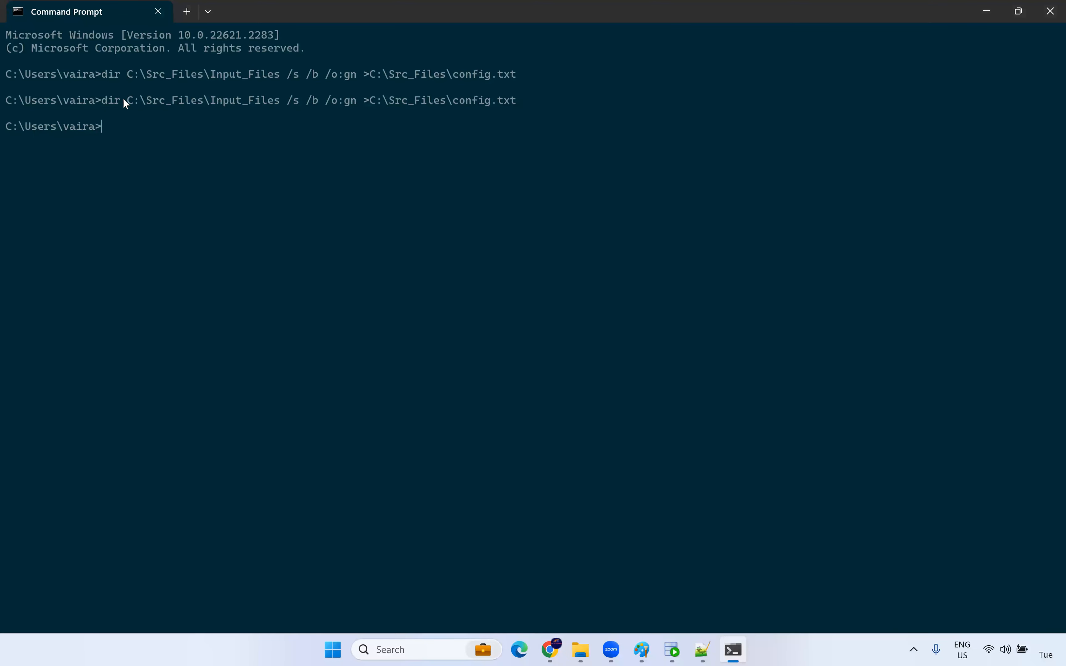
pyautogui.moveTo(226, 109); pyautogui.dragTo(515, 102)
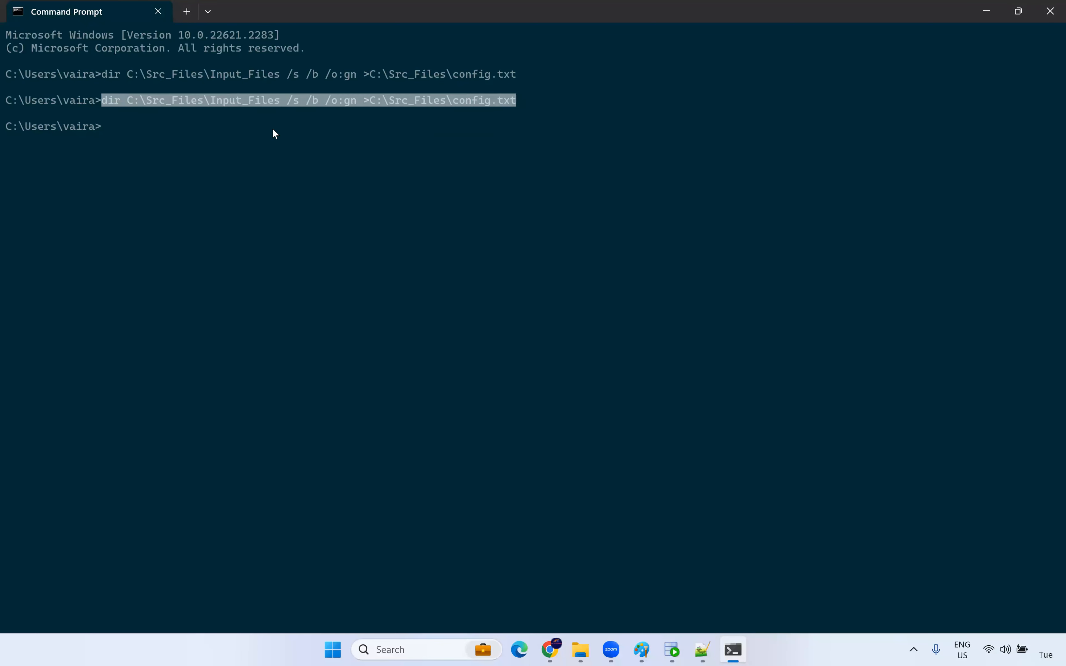
pyautogui.hotkey('ctrl', 'c')
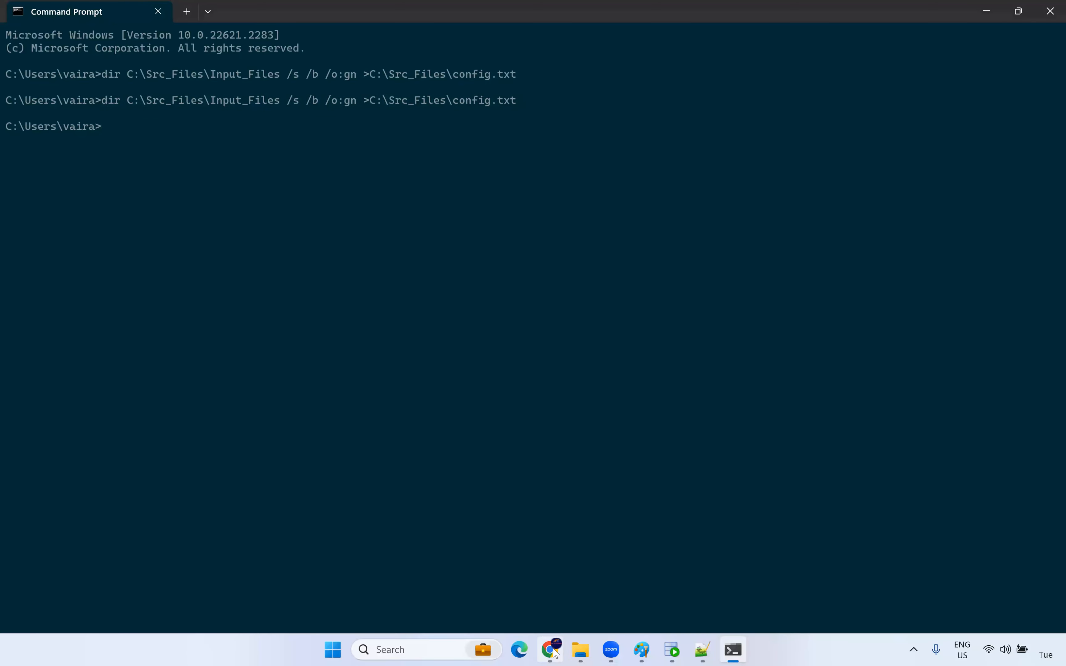
# - Switch to Informatica Data Integration in Chrome and create a new mapping task named mt_File_List_Employees_Data
pyautogui.click(550, 649)
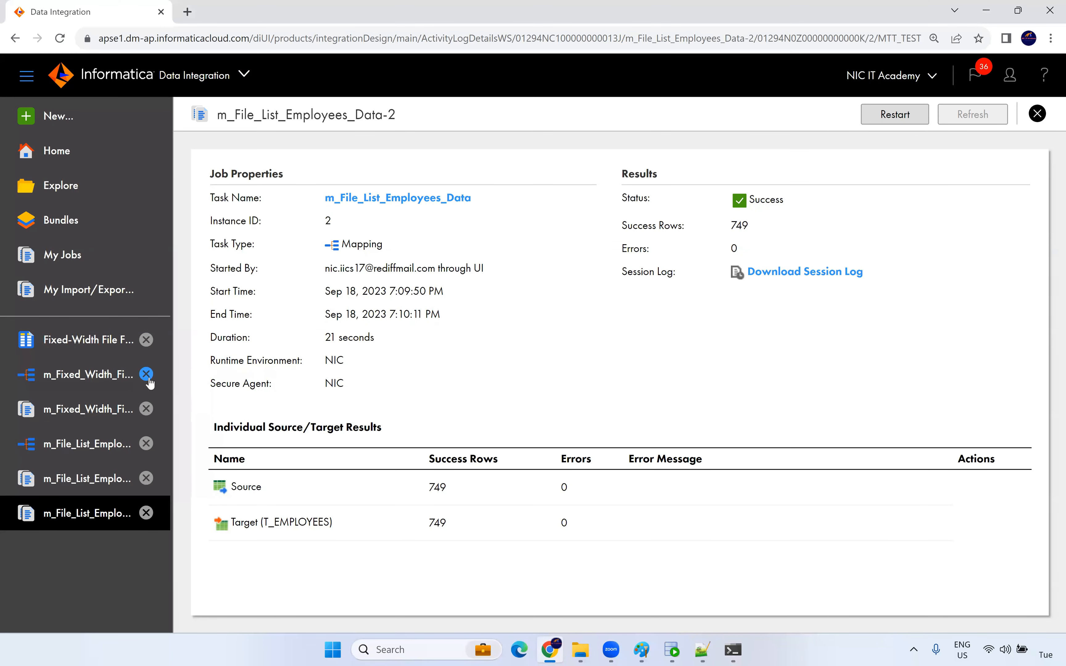
pyautogui.click(67, 120)
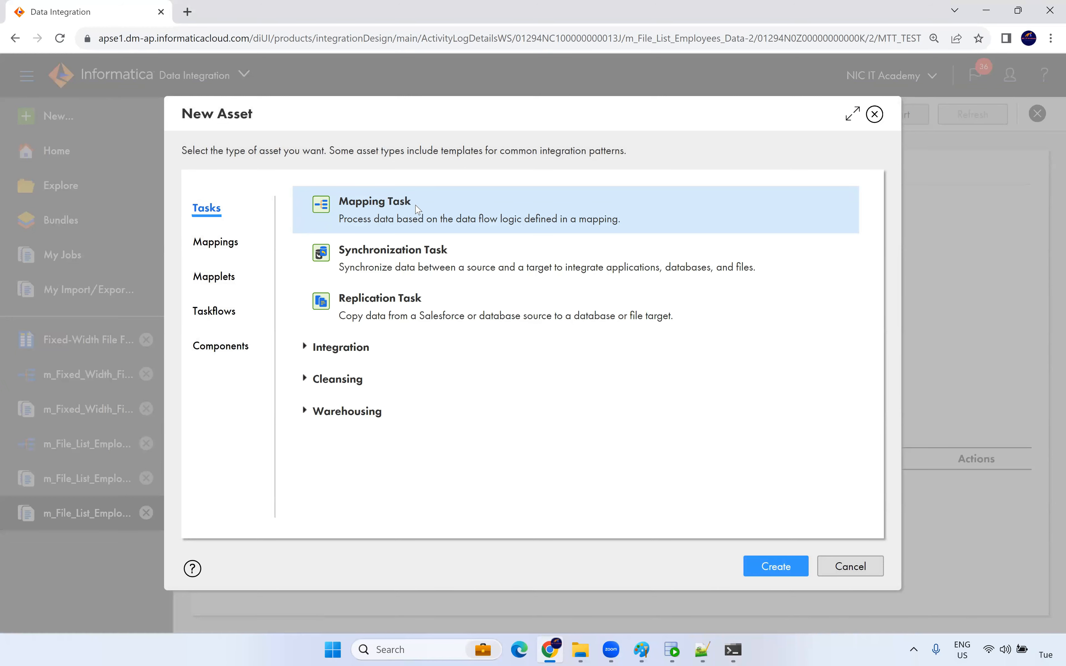
pyautogui.moveTo(411, 202); pyautogui.dragTo(341, 204)
pyautogui.click(798, 574)
pyautogui.write('mt_')
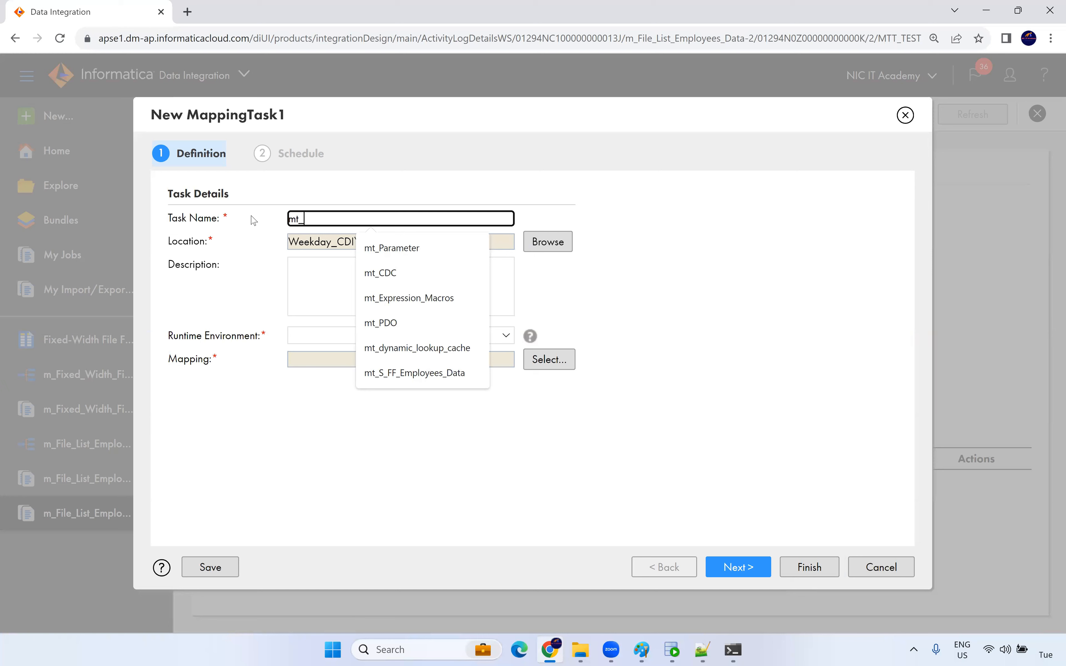
pyautogui.write('File_List_Employees_Data')
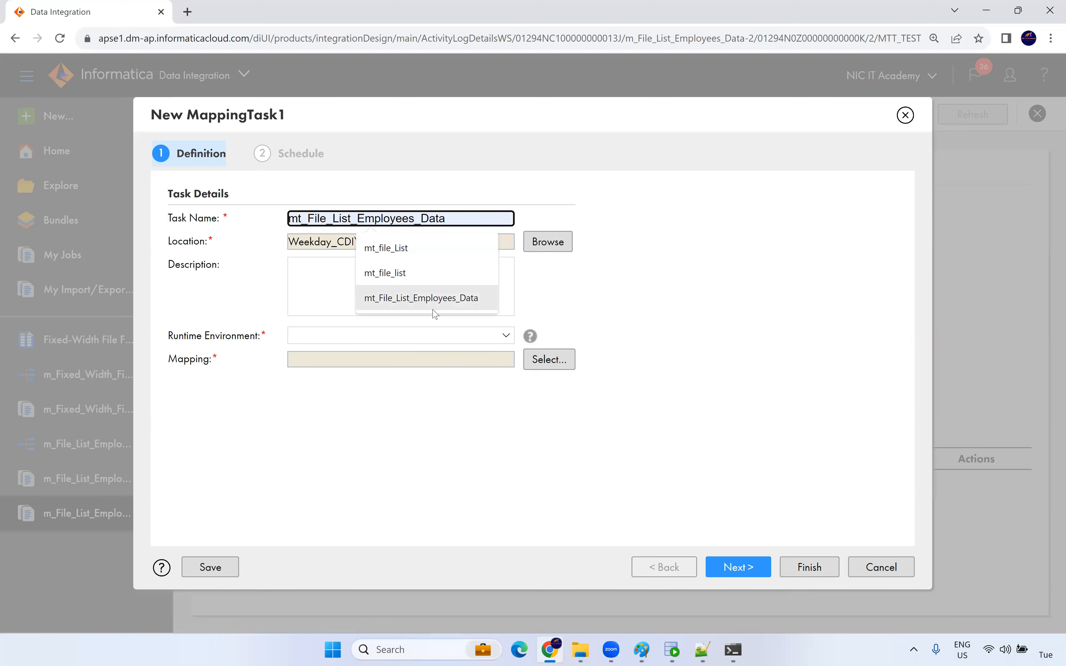
pyautogui.click(432, 299)
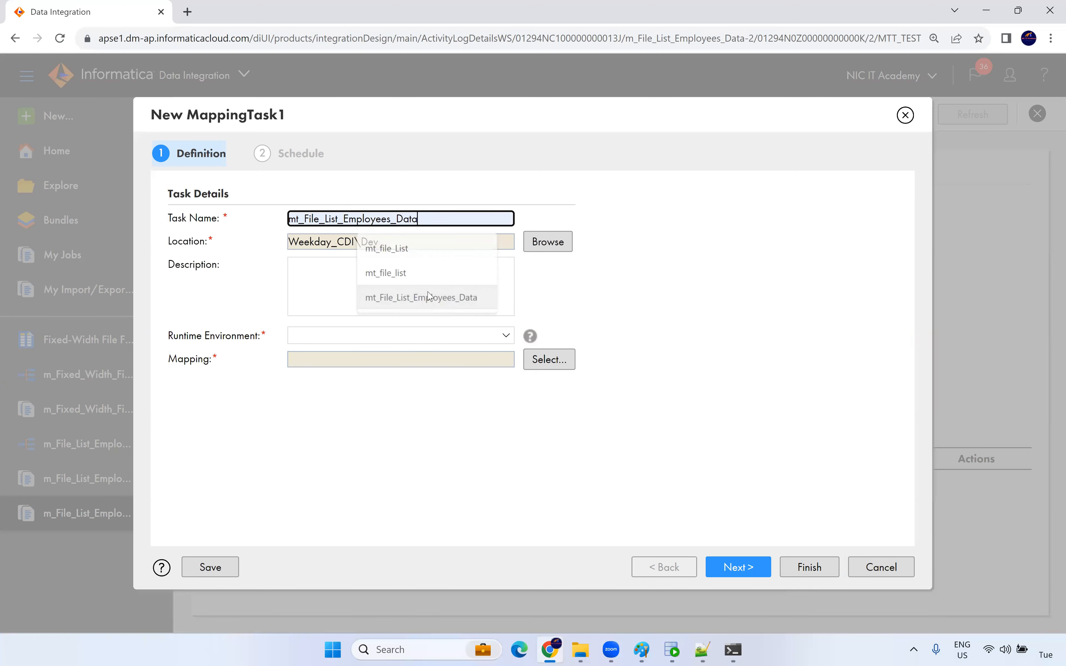
# - Set the task's runtime environment to NIC and its mapping to m_File_List_Employees_Data from the Dev folder
pyautogui.click(335, 334)
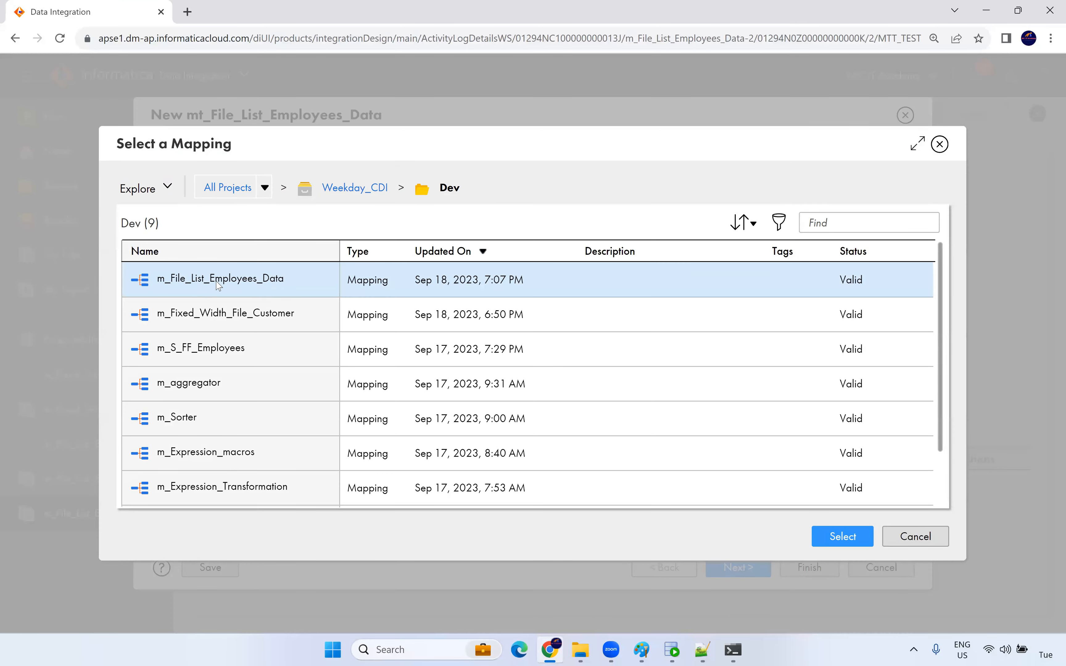
pyautogui.click(837, 535)
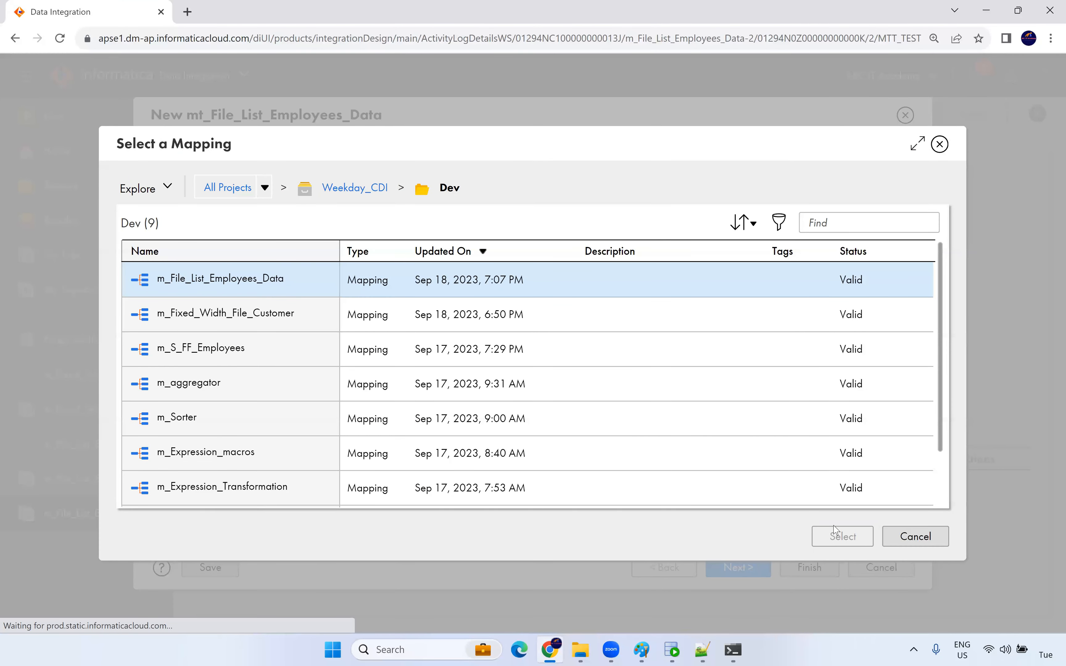
pyautogui.scroll(-1, 450, 295)
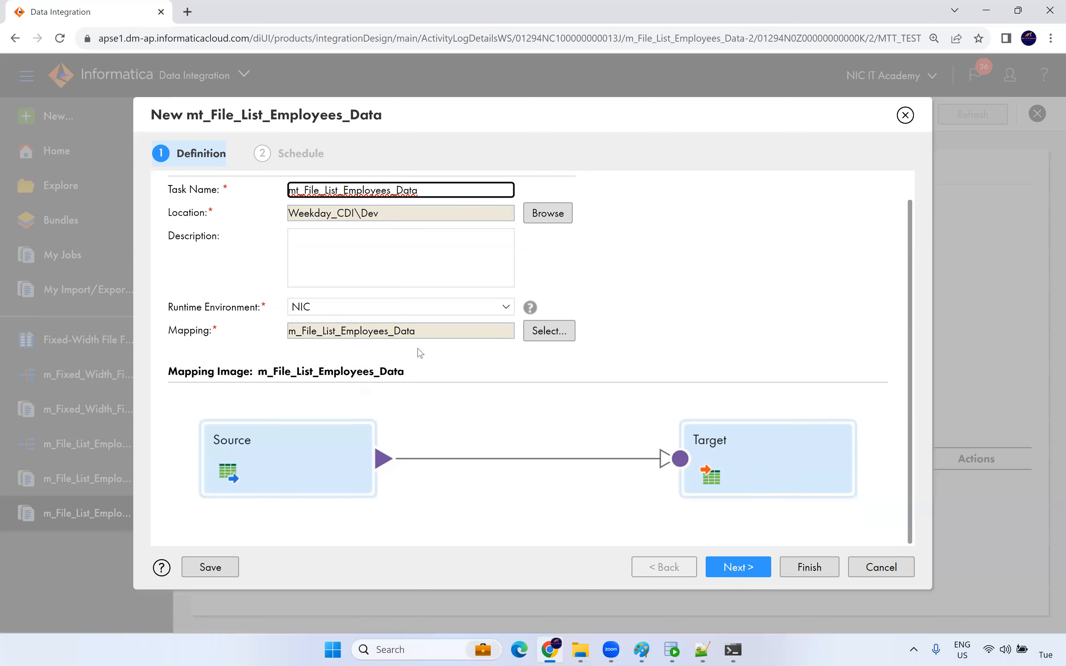
pyautogui.click(314, 308)
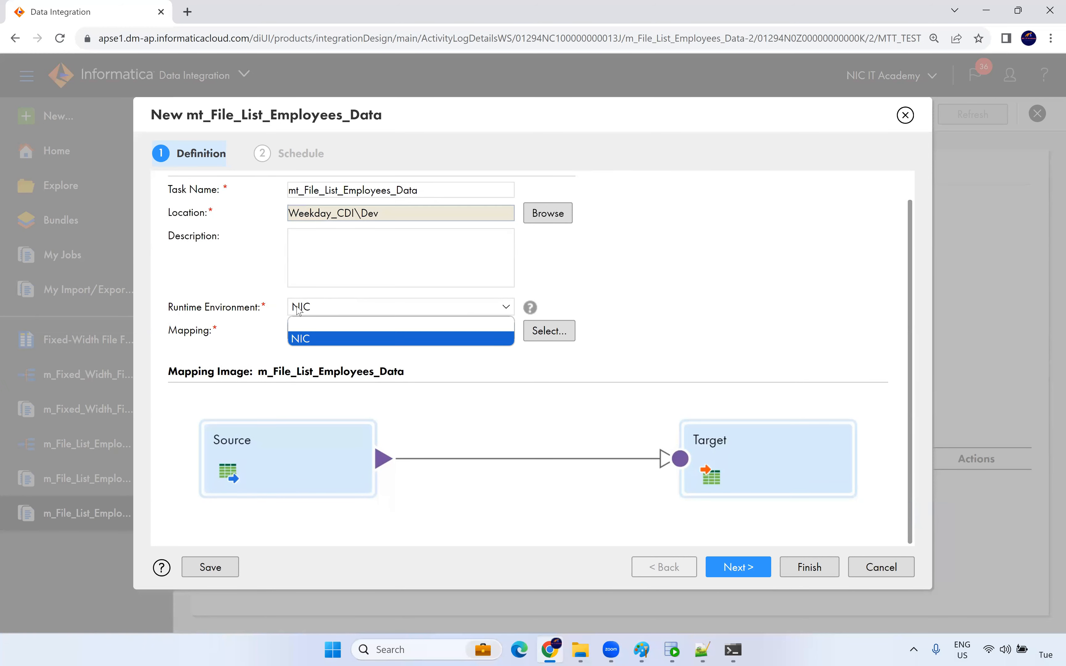
pyautogui.click(236, 337)
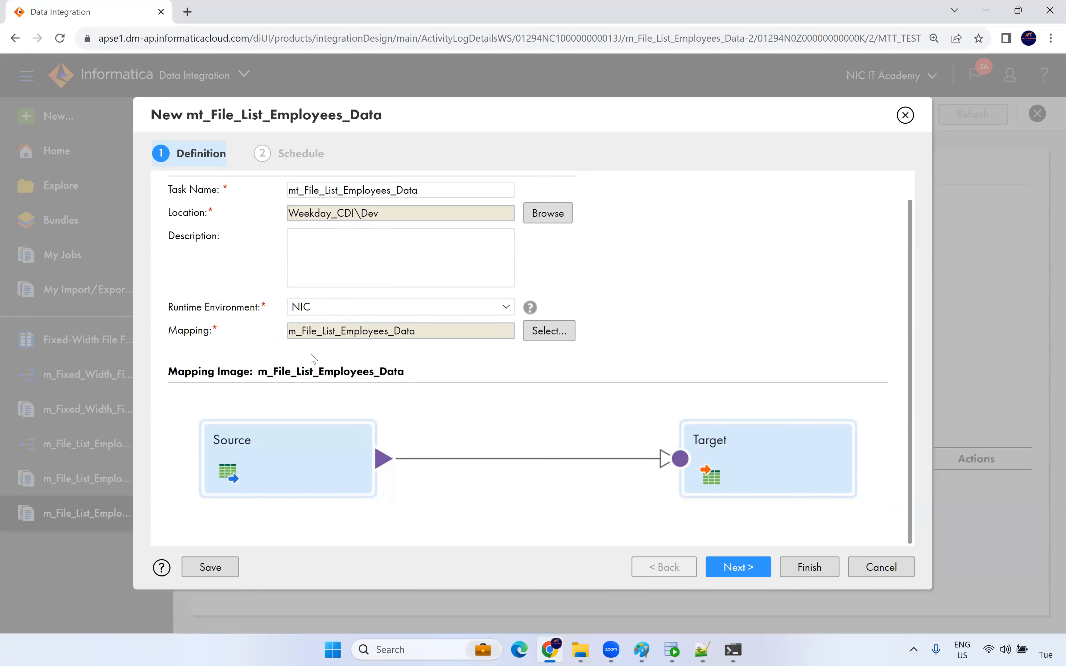
# - In the schedule settings, set the Pre-Processing Commands to dir C:\Src_Files\Input_Files /s /b /o:gn >C:\Src_Files\config.txt
pyautogui.click(756, 567)
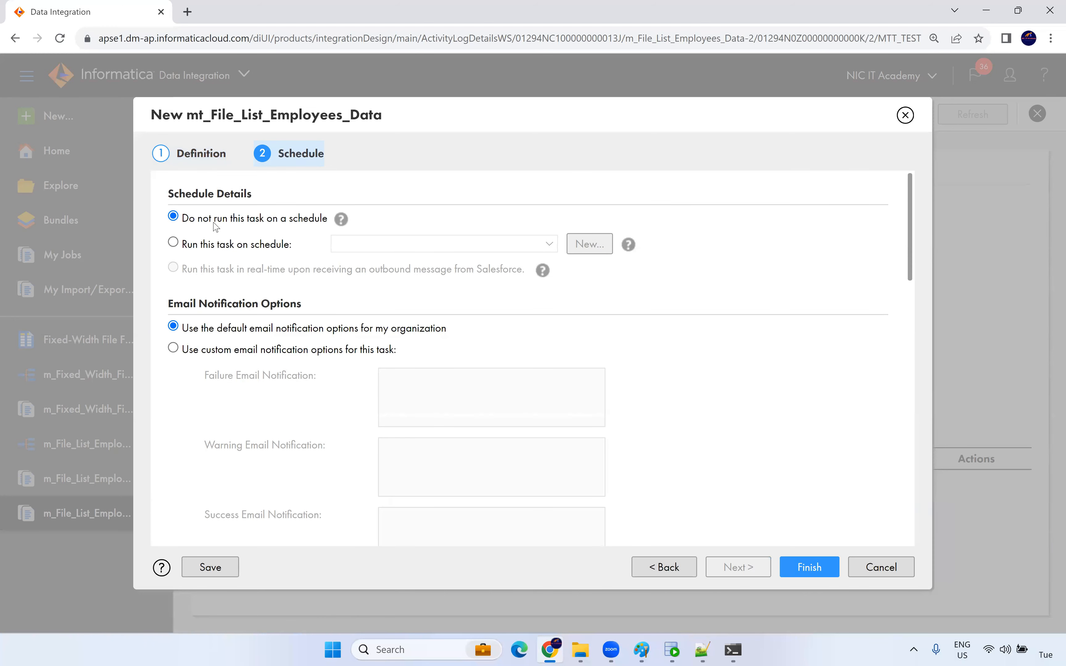
pyautogui.tripleClick(219, 195)
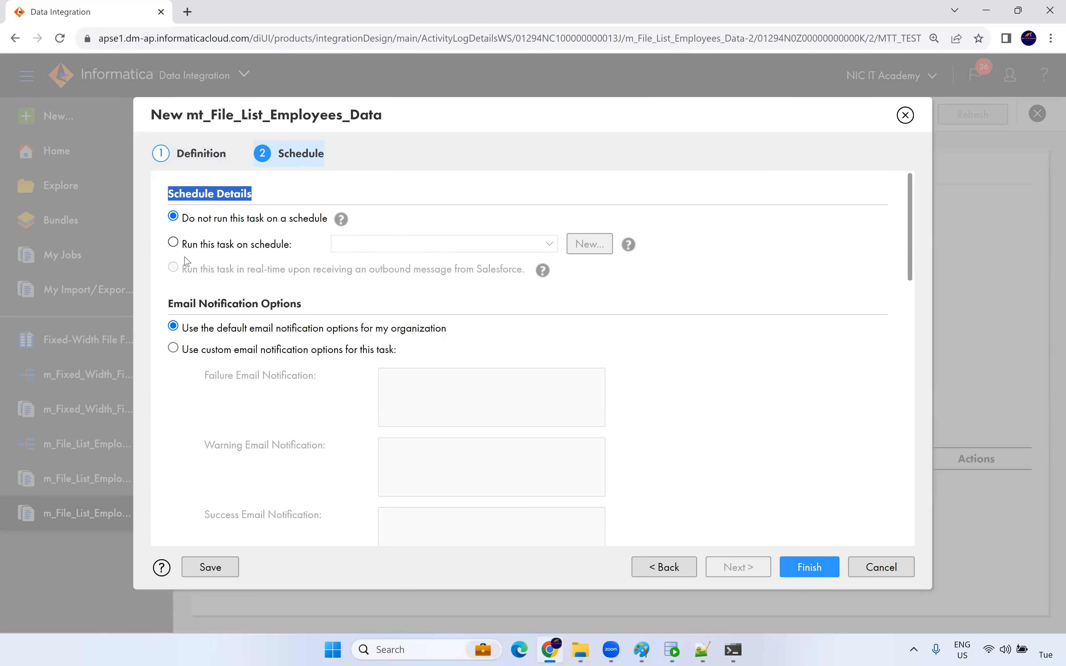
pyautogui.scroll(-3, 189, 260)
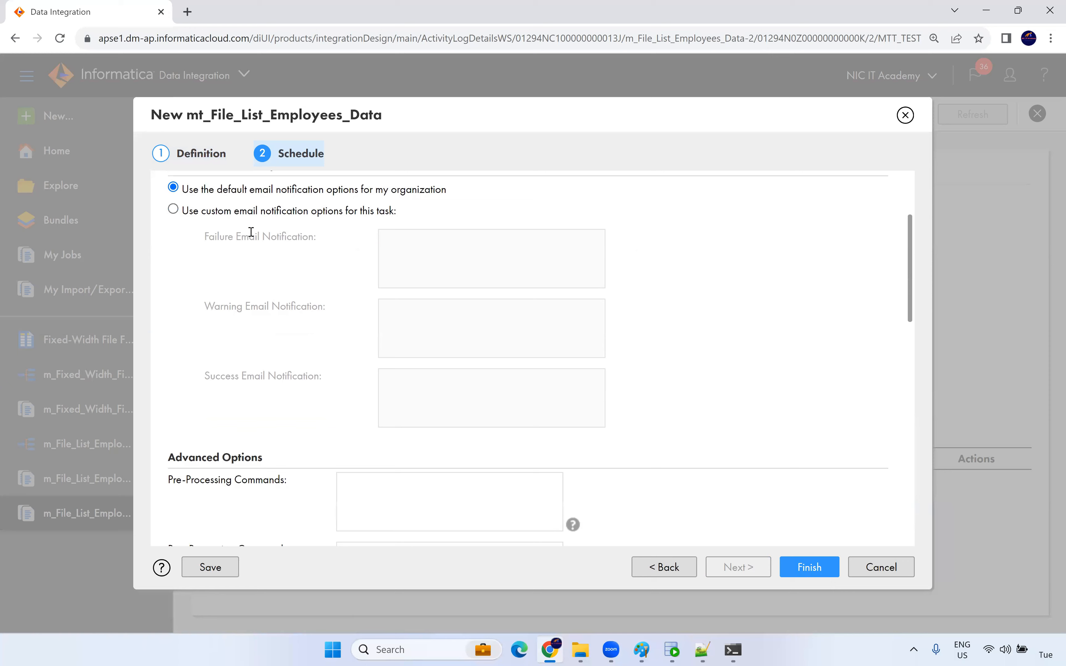
pyautogui.scroll(-4, 254, 236)
pyautogui.scroll(-1, 254, 239)
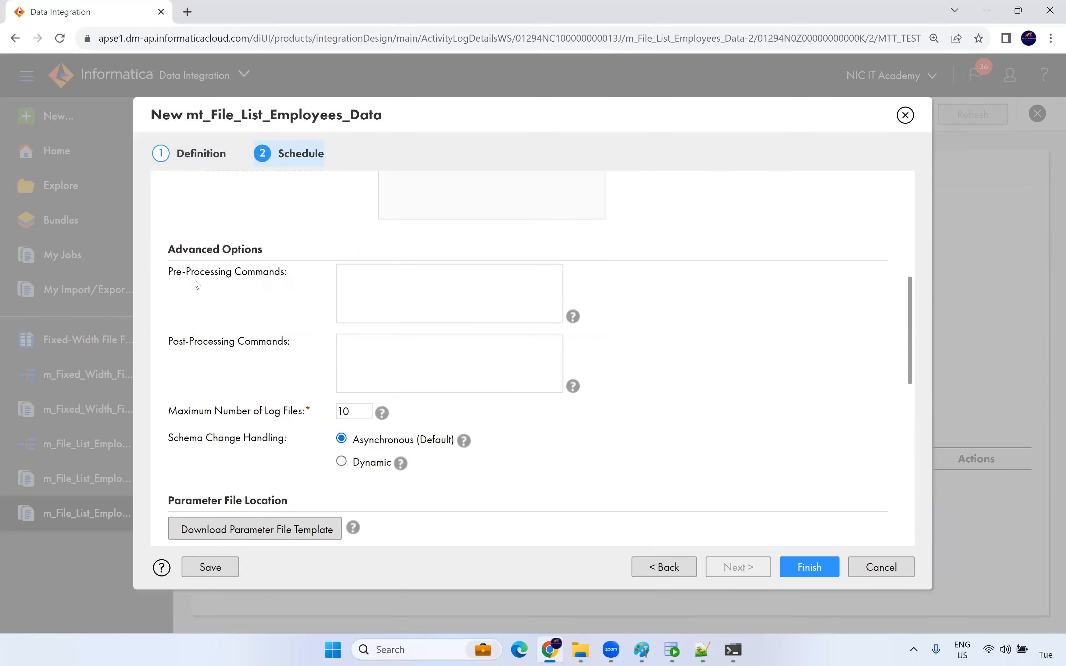
pyautogui.moveTo(286, 272); pyautogui.dragTo(169, 276)
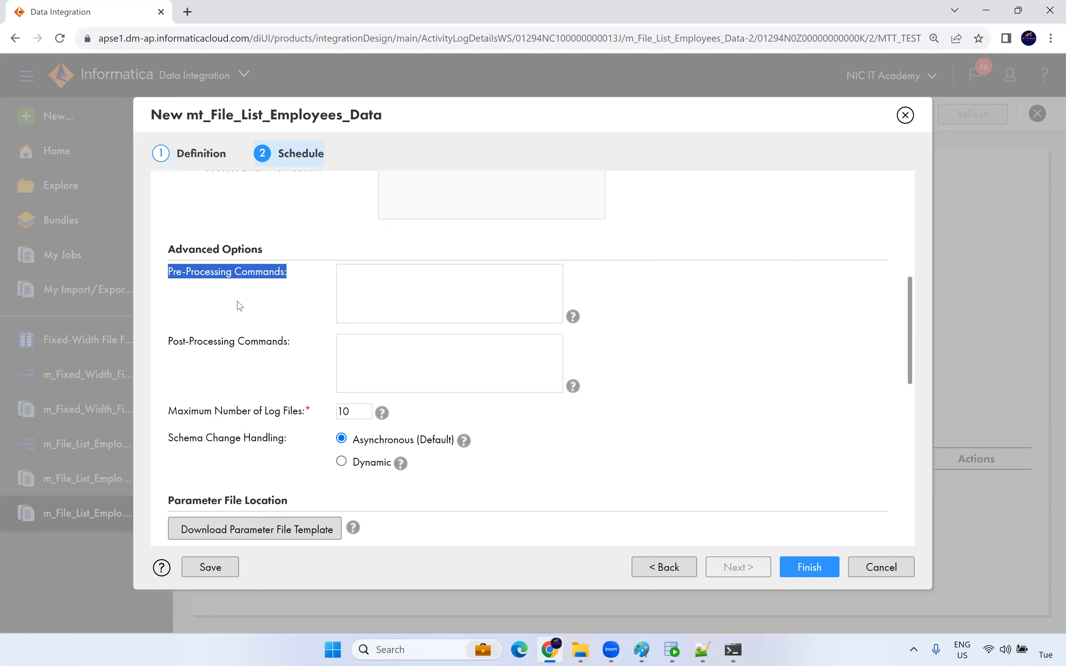
pyautogui.click(361, 284)
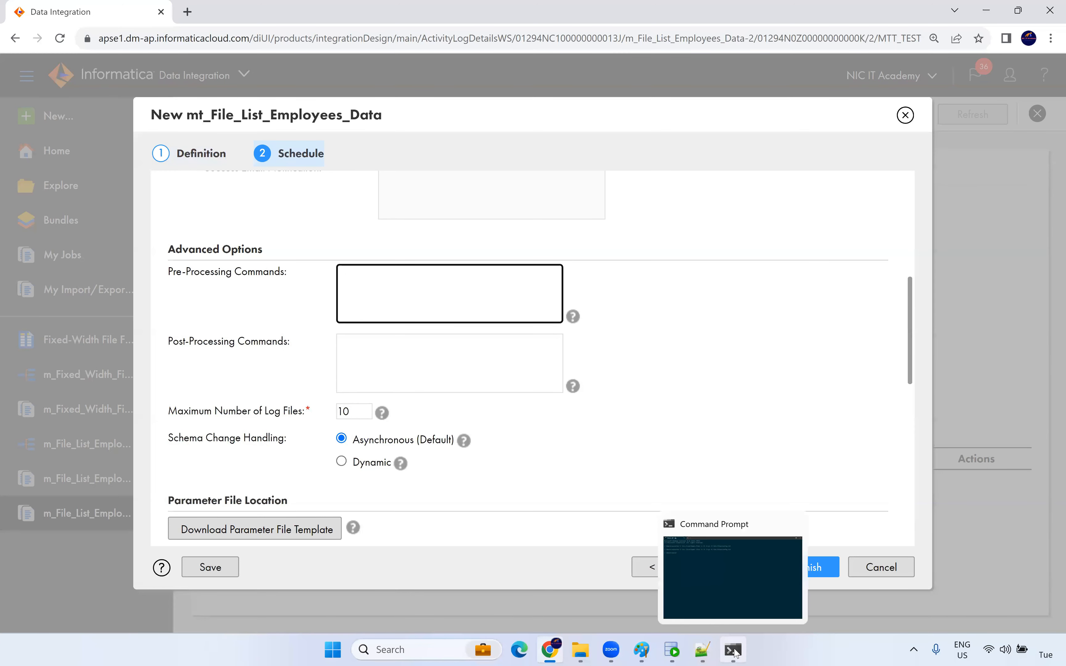
pyautogui.click(722, 651)
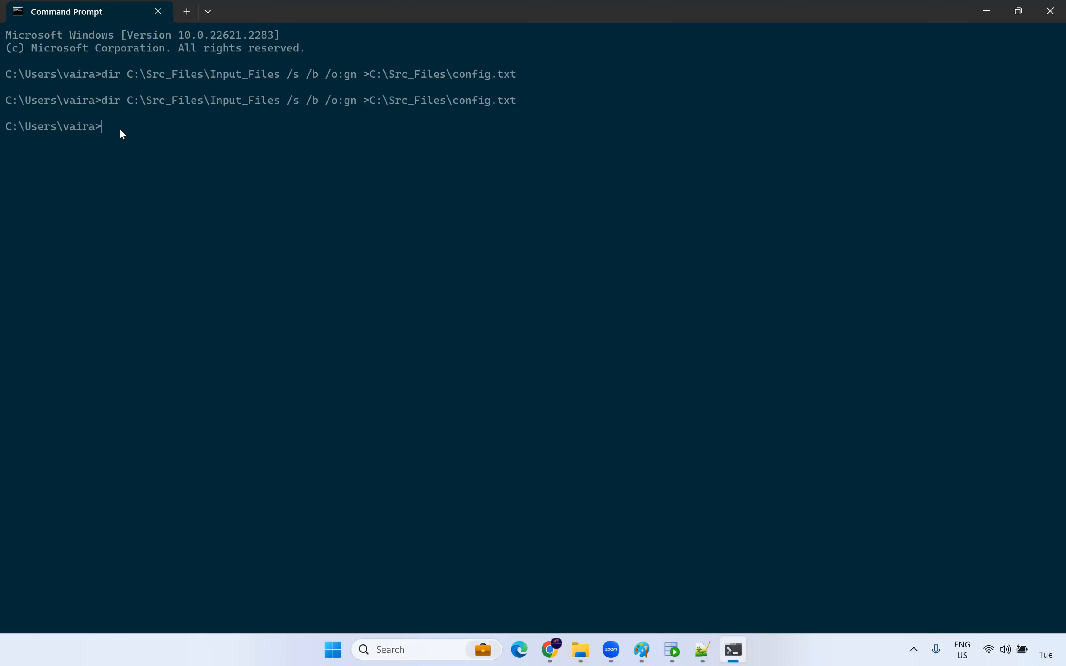
pyautogui.click(704, 652)
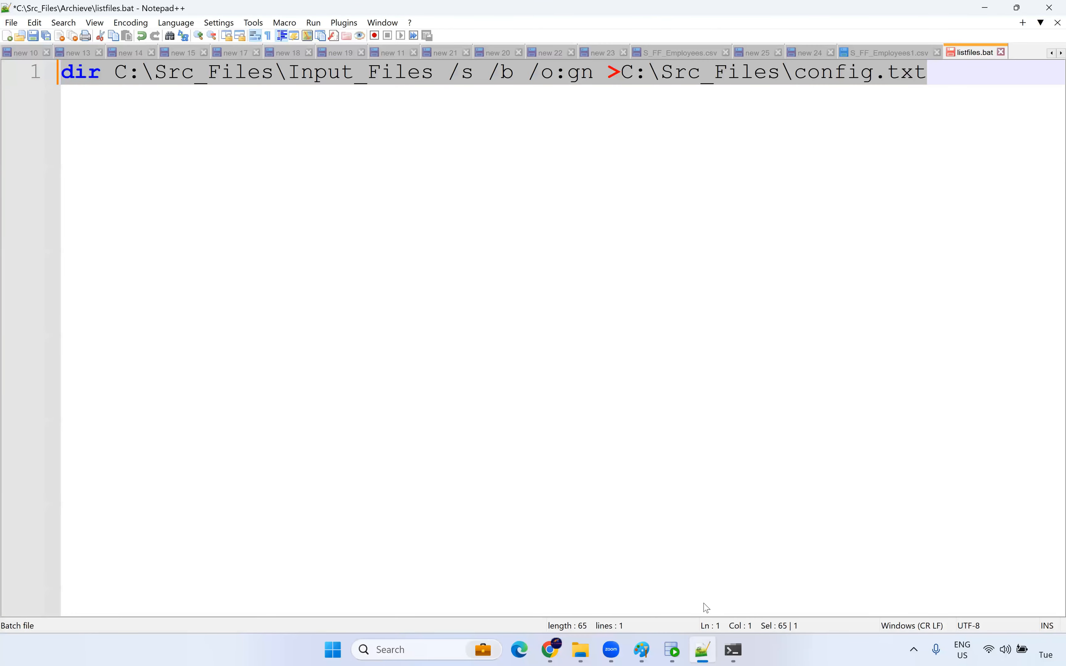
pyautogui.click(556, 652)
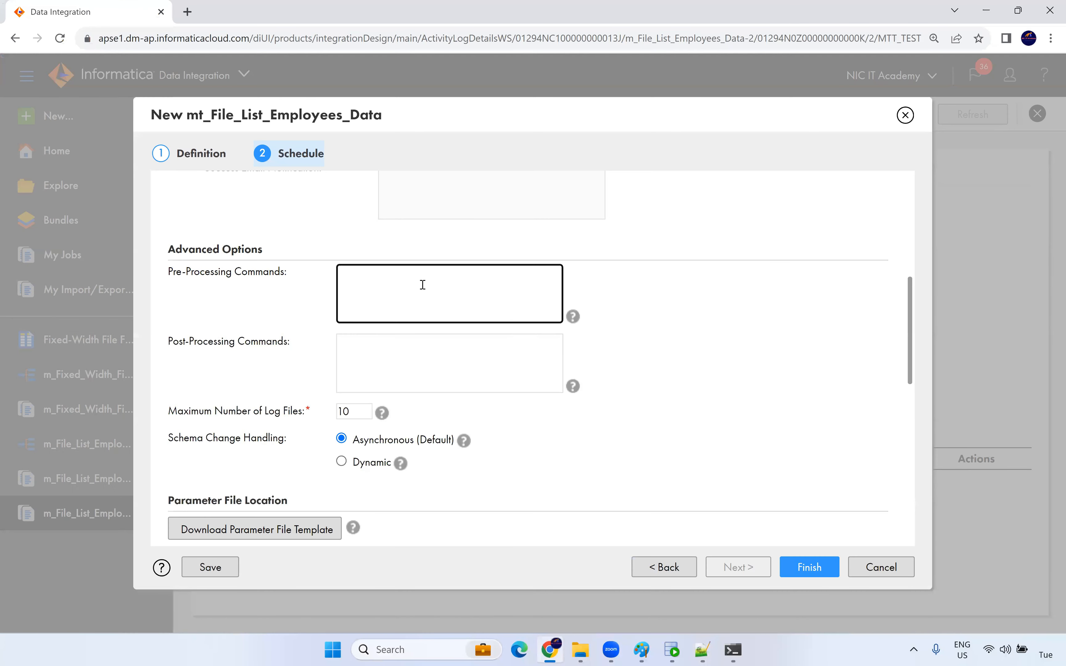
pyautogui.write('dir C:\\Src_Files\\Input_Files /s /b /o:gn >C:\\Src_Files\\config.txt')
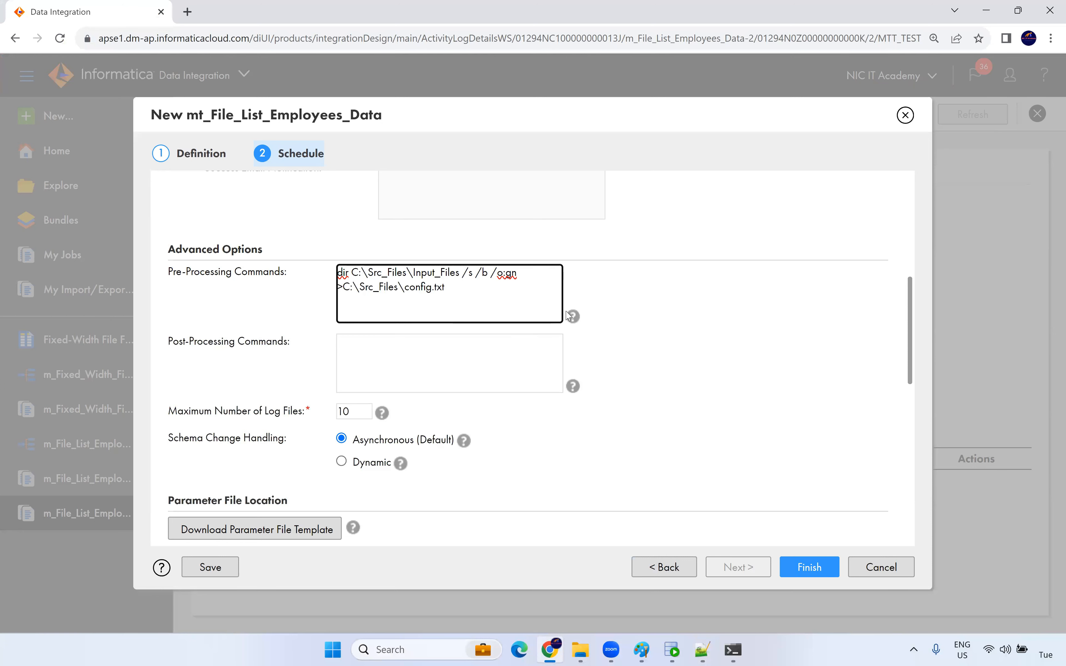
pyautogui.moveTo(573, 317)
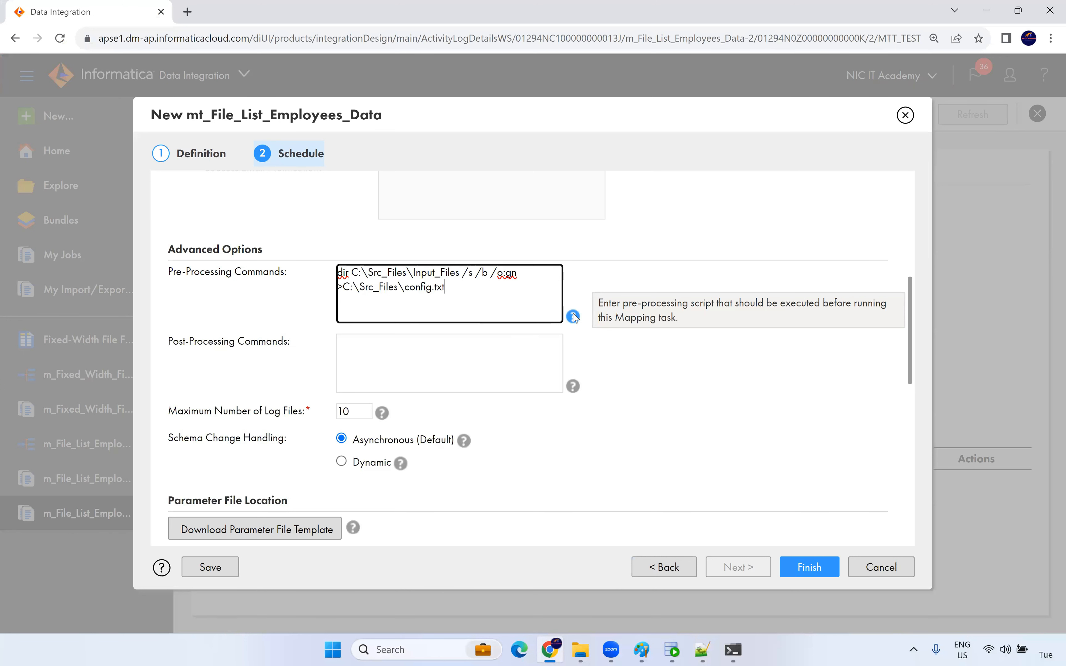
# - Review the post-processing and remaining advanced options without changing them, and finish creating the mapping task
pyautogui.click(384, 349)
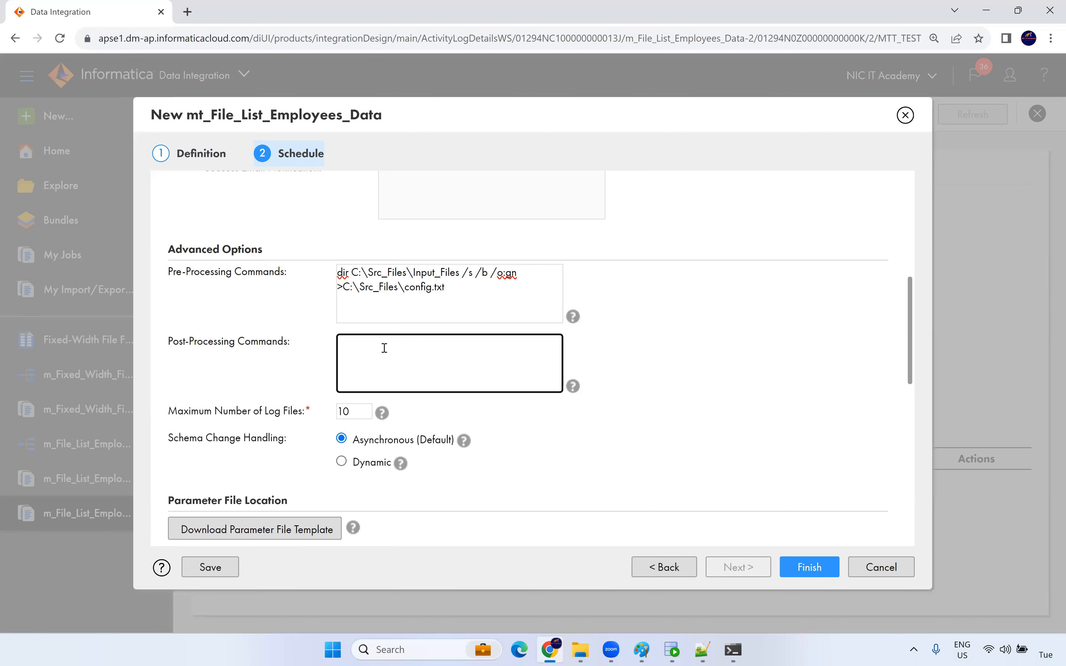
pyautogui.scroll(-1, 200, 302)
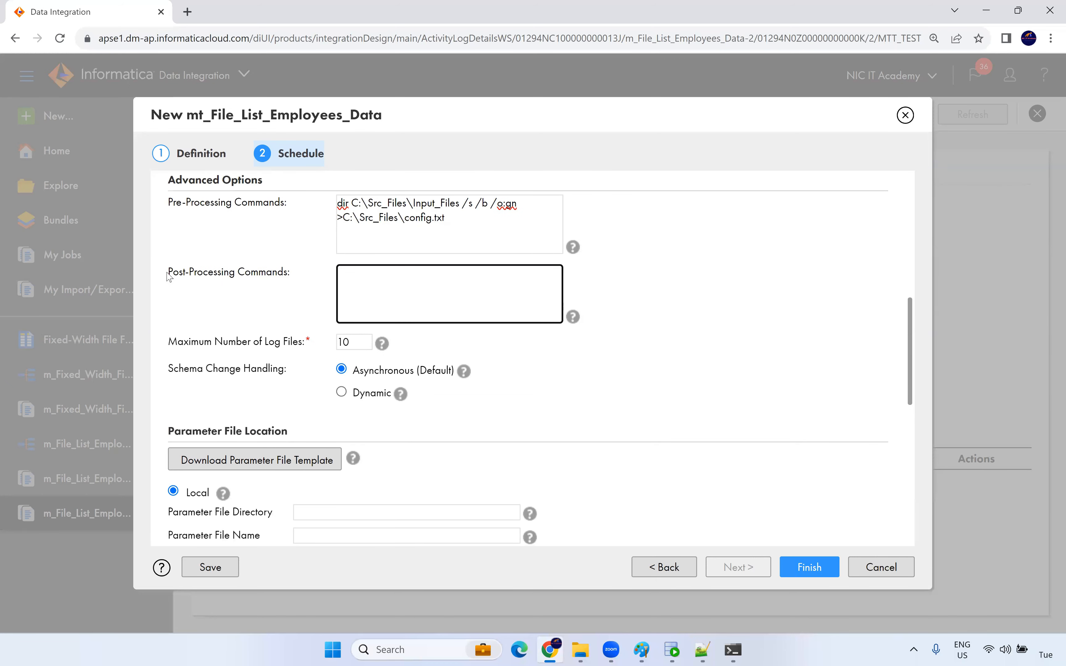
pyautogui.moveTo(167, 273); pyautogui.dragTo(293, 271)
pyautogui.click(246, 261)
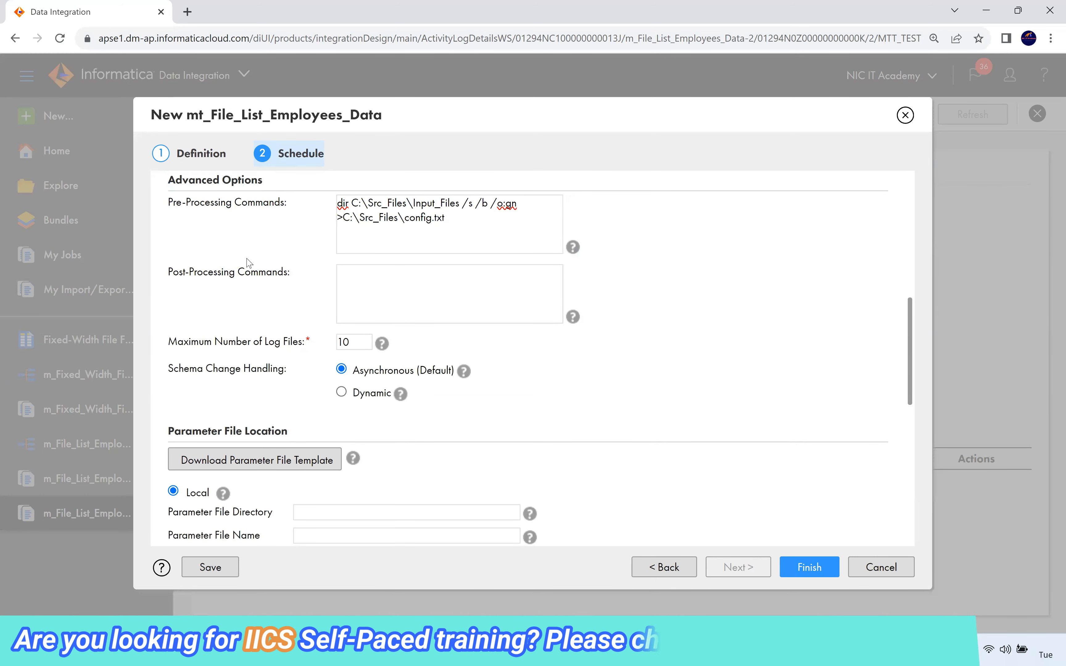
pyautogui.scroll(-7, 512, 350)
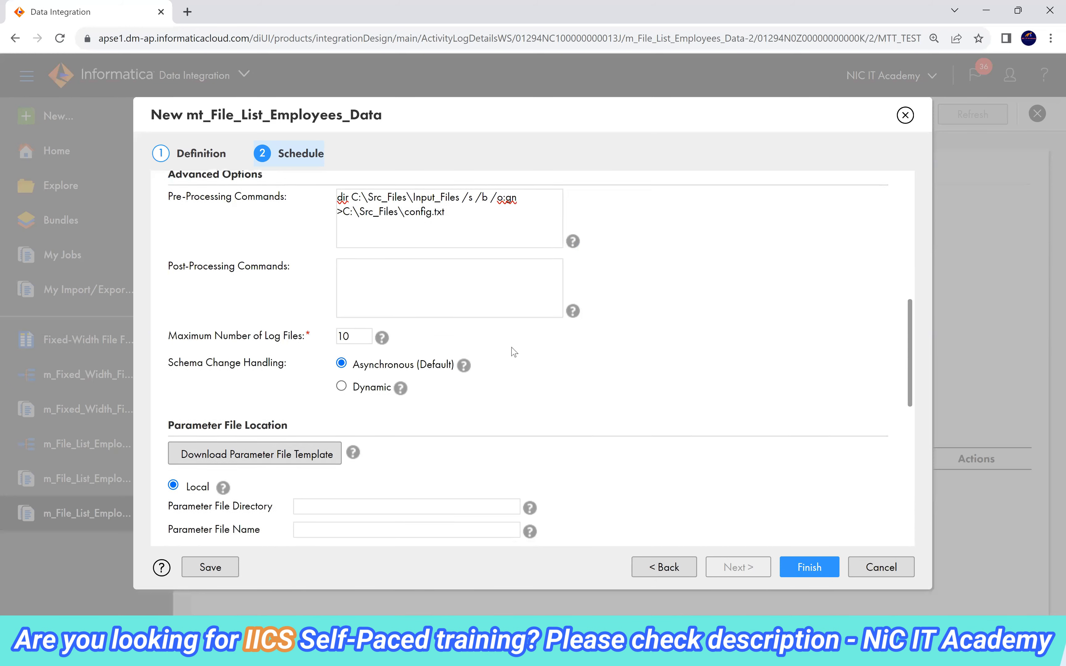
pyautogui.click(803, 570)
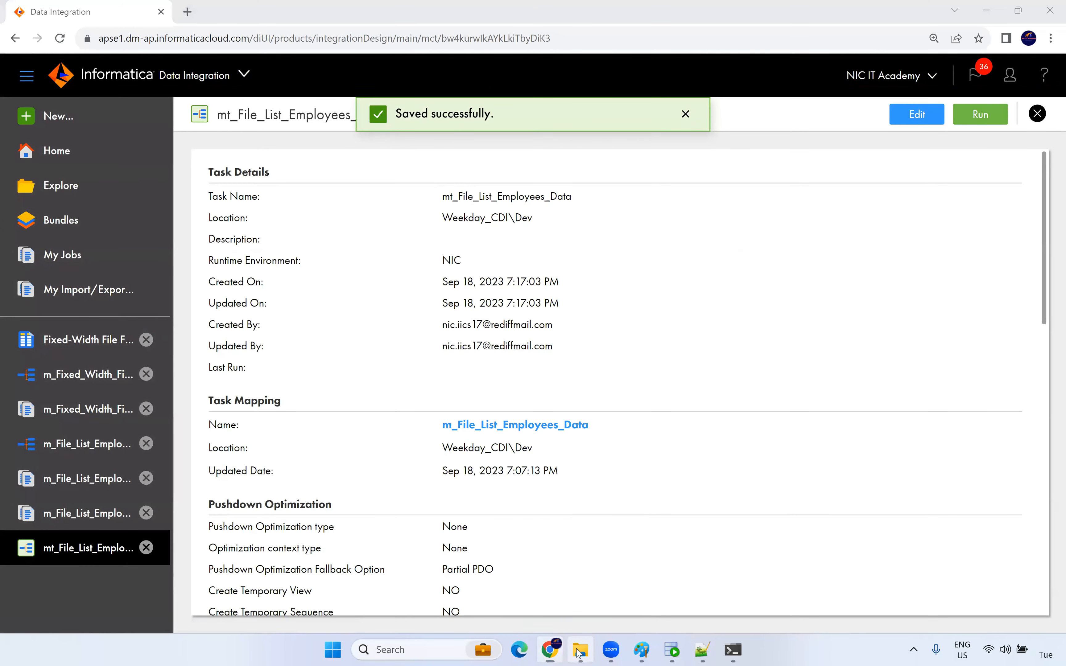
# - Switch to File Explorer and make two copies of S_FF_Employees61 in the Input_Files folder
pyautogui.click(591, 653)
pyautogui.click(235, 218)
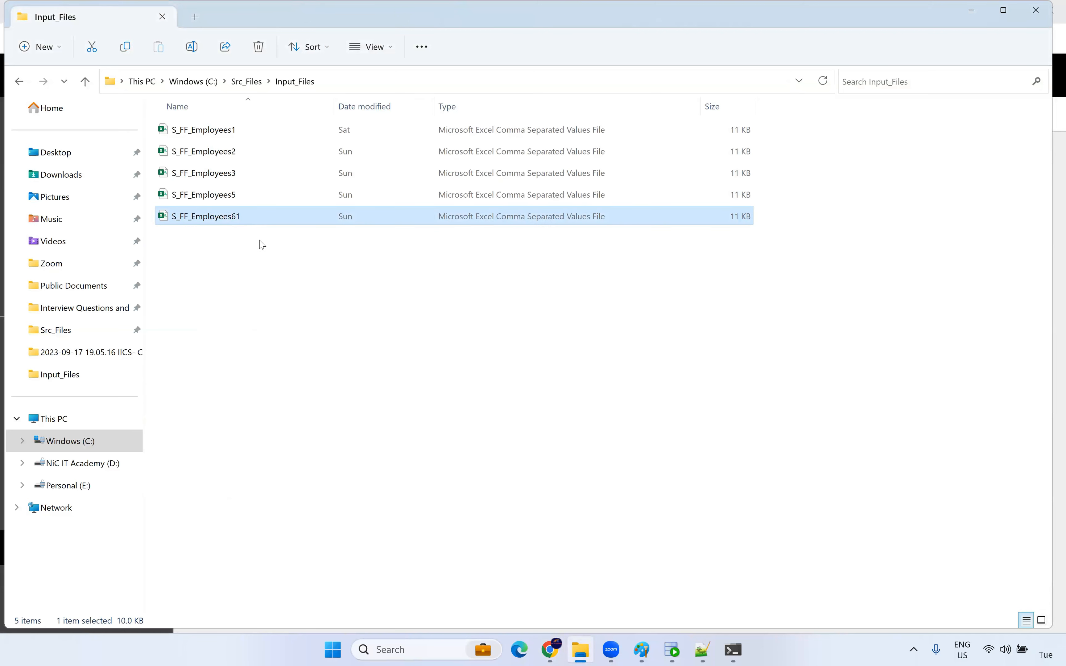
pyautogui.hotkey('ctrl', 'c')
pyautogui.hotkey('ctrl', 'v')
pyautogui.hotkey('ctrl', 'v')
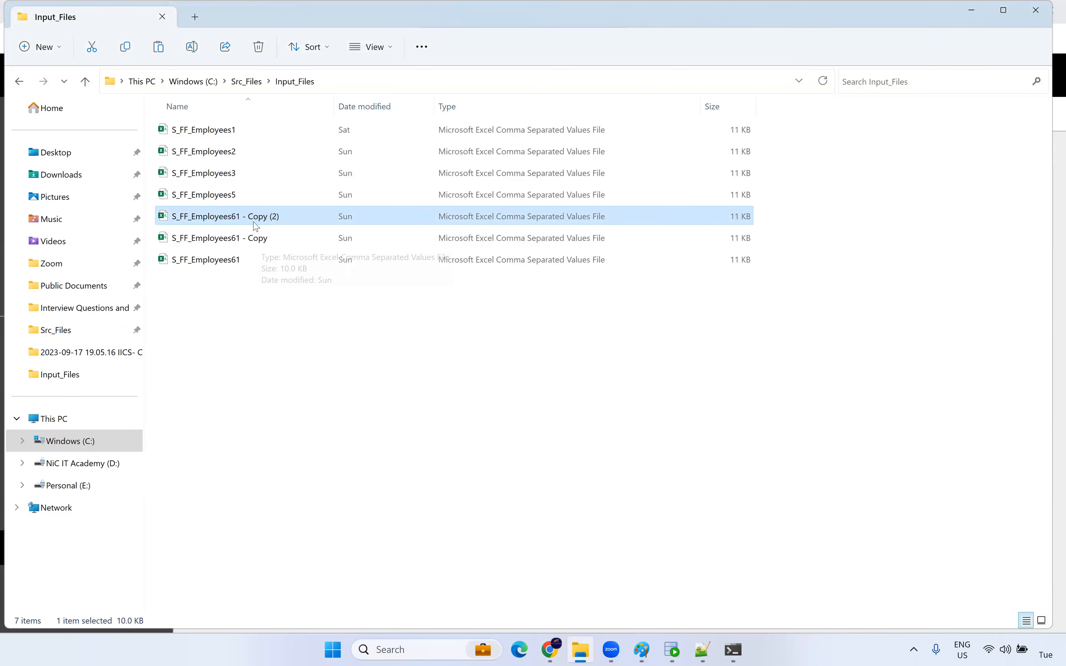
# - Rename the two copies of S_FF_Employees61 as S_FF_Employees4 and S_FF_Employees7
pyautogui.click(237, 217)
pyautogui.moveTo(234, 217); pyautogui.dragTo(282, 219)
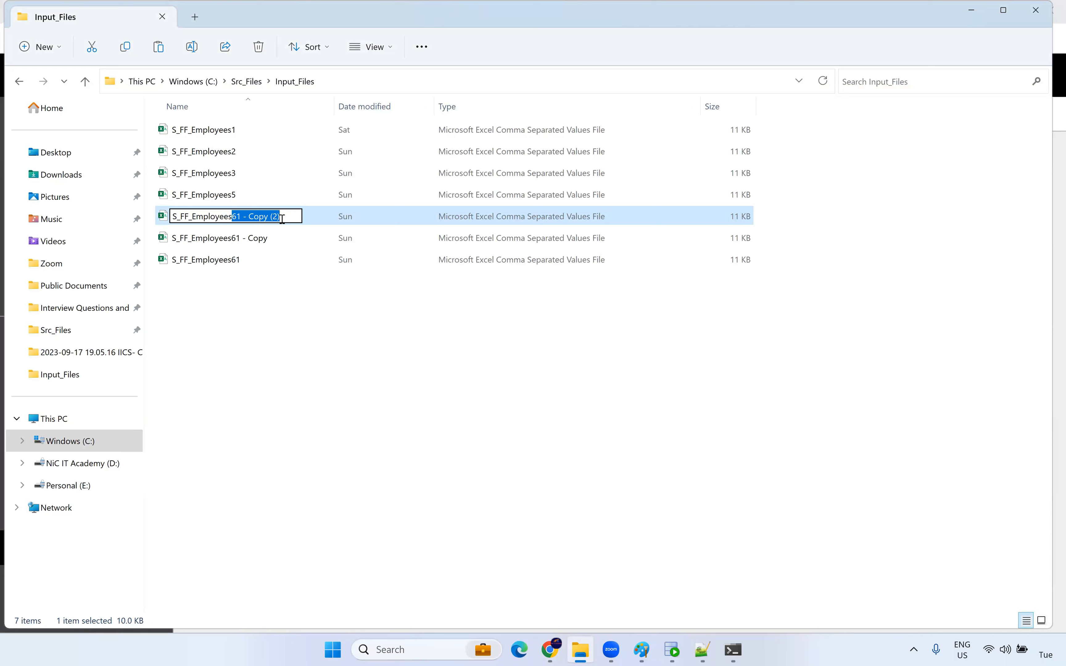
pyautogui.write('4')
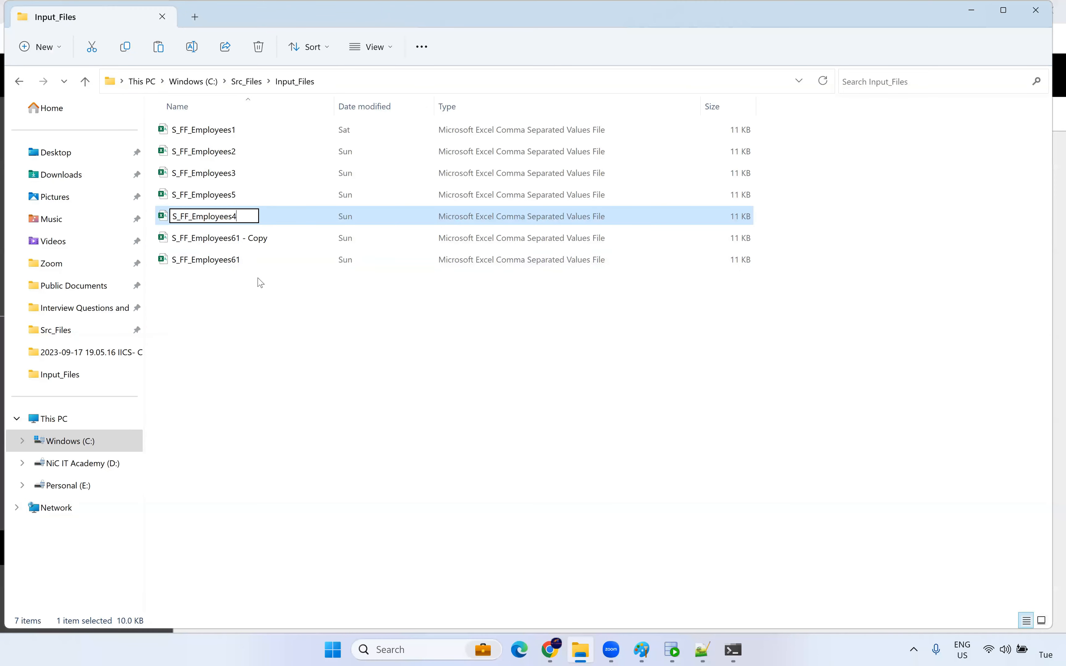
pyautogui.press('Return')
pyautogui.click(238, 245)
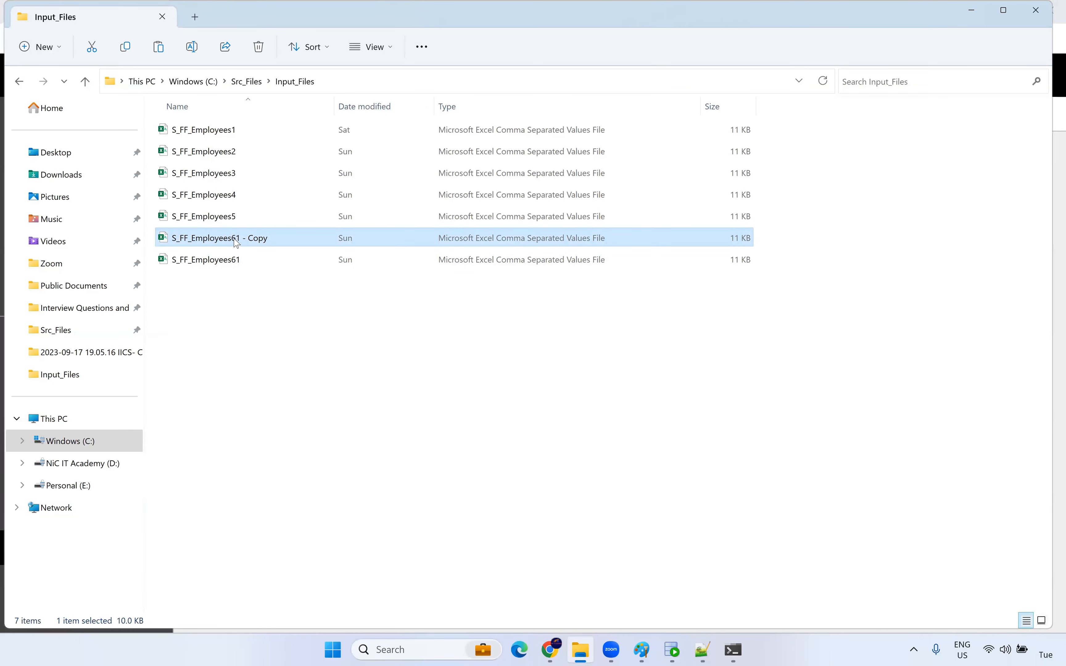
pyautogui.click(237, 243)
pyautogui.moveTo(232, 239); pyautogui.dragTo(278, 239)
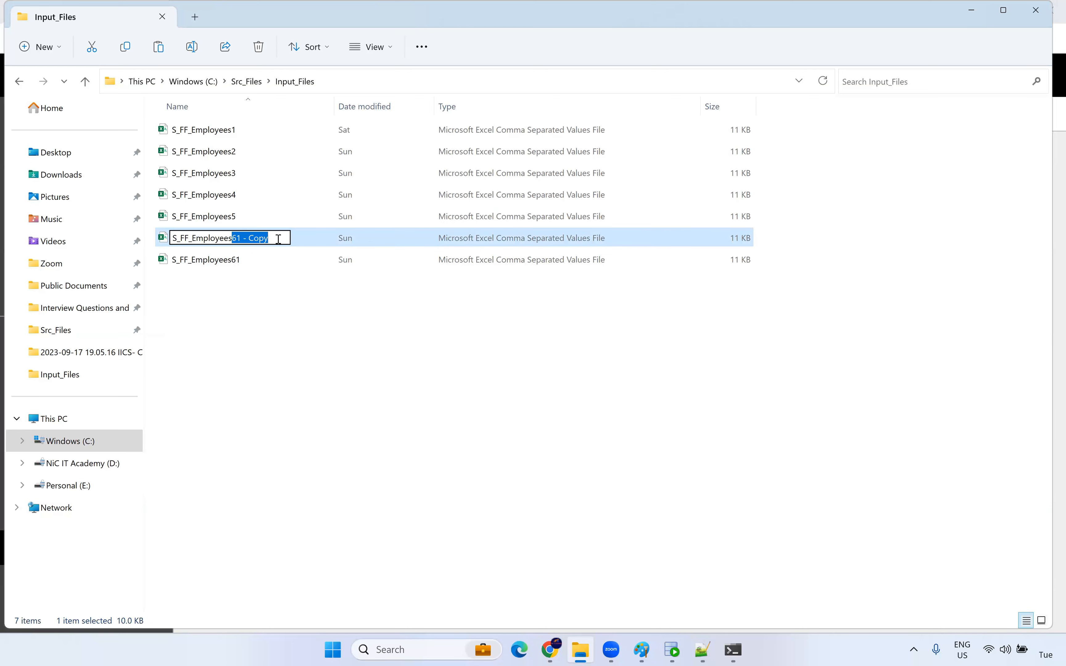
pyautogui.write('7')
pyautogui.press('Return')
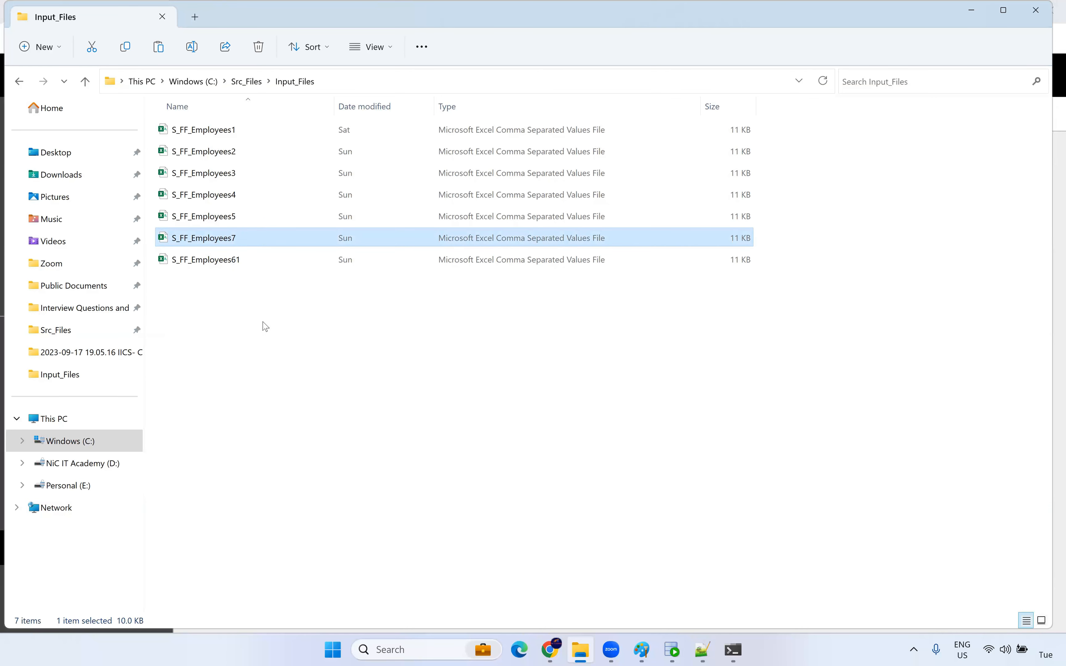
# - Duplicate S_FF_Employees7, name the copy S_FF_Employees8, and check the files in the folder
pyautogui.hotkey('ctrl', 'c')
pyautogui.hotkey('ctrl', 'v')
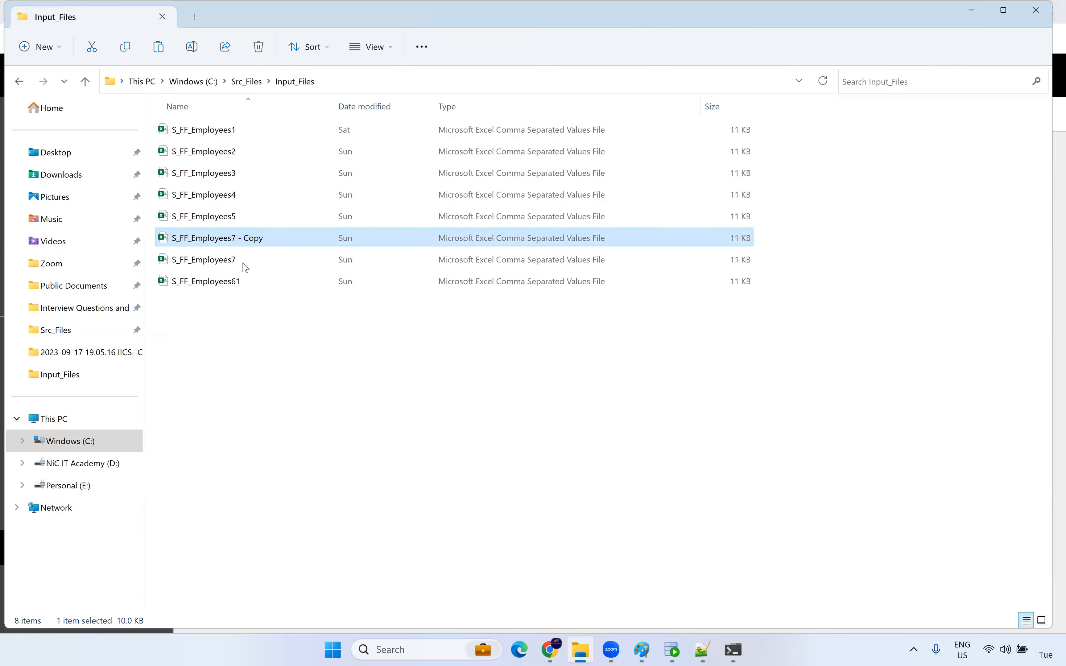
pyautogui.click(233, 237)
pyautogui.moveTo(233, 238); pyautogui.dragTo(271, 240)
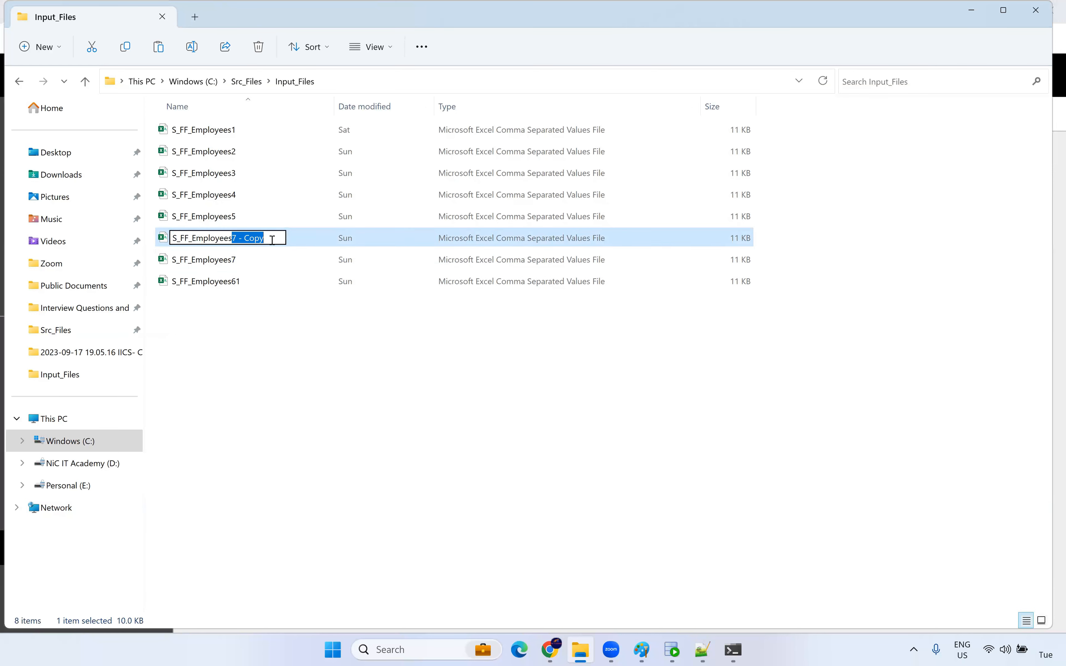
pyautogui.write('8')
pyautogui.click(279, 319)
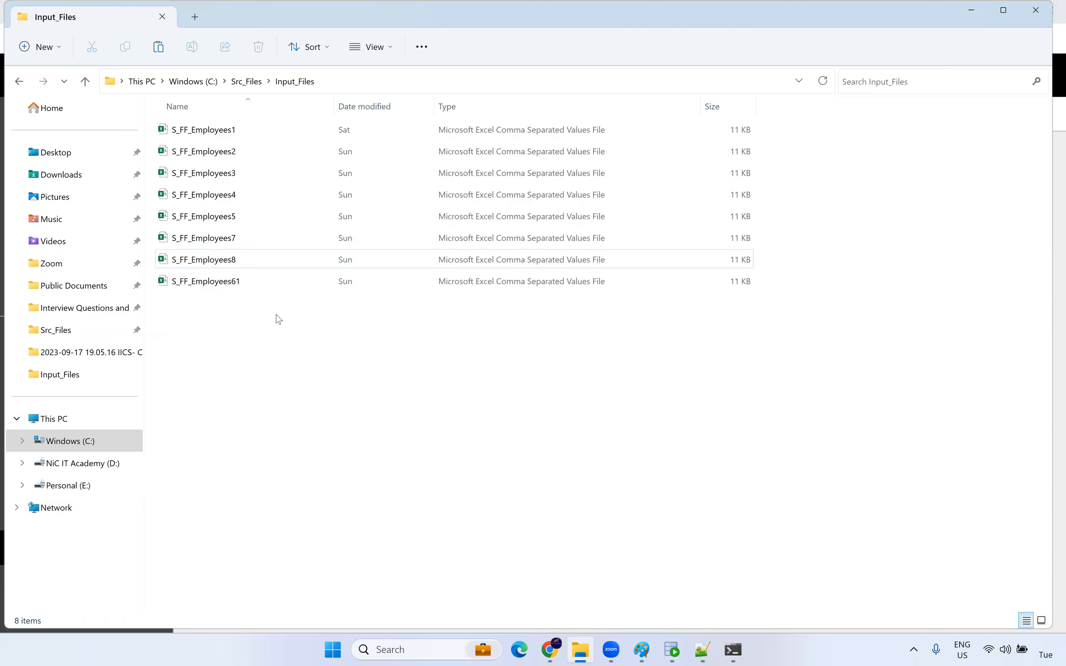
pyautogui.moveTo(226, 338); pyautogui.dragTo(210, 134)
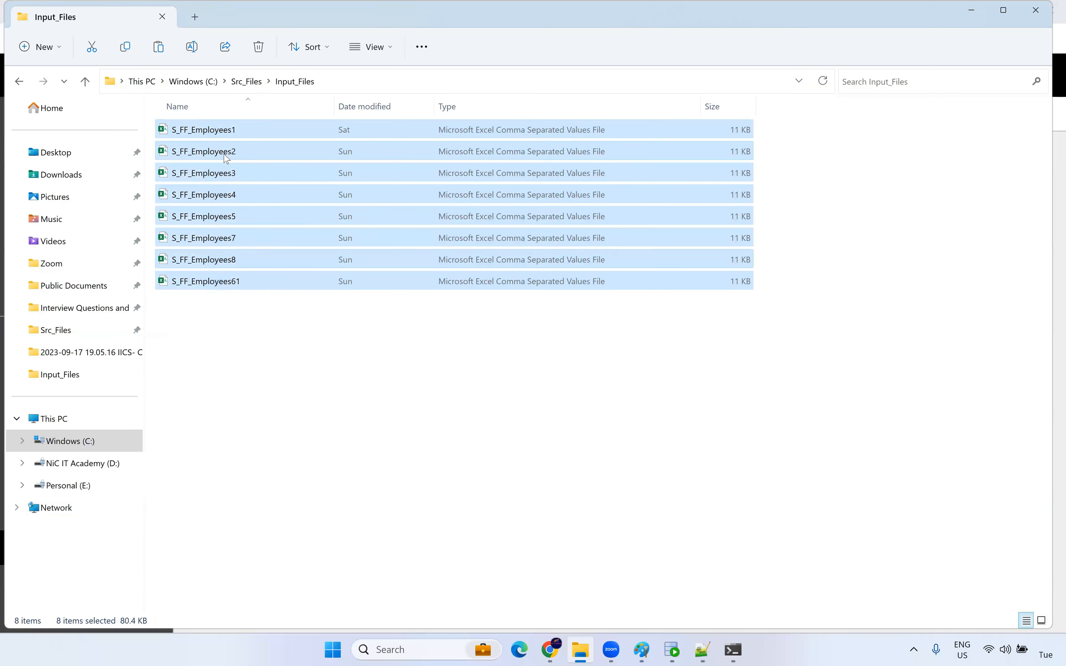
pyautogui.click(238, 337)
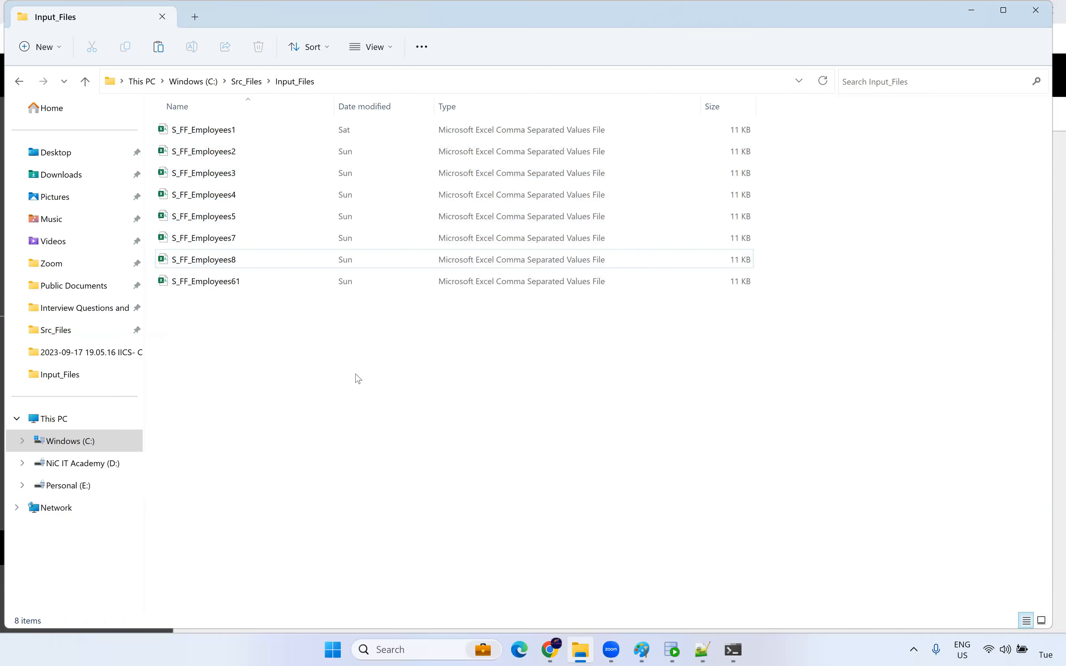
# - Switch to Informatica Data Integration in Chrome, run the mt_File_List_Employees_Data task and open its job in My Jobs
pyautogui.click(548, 651)
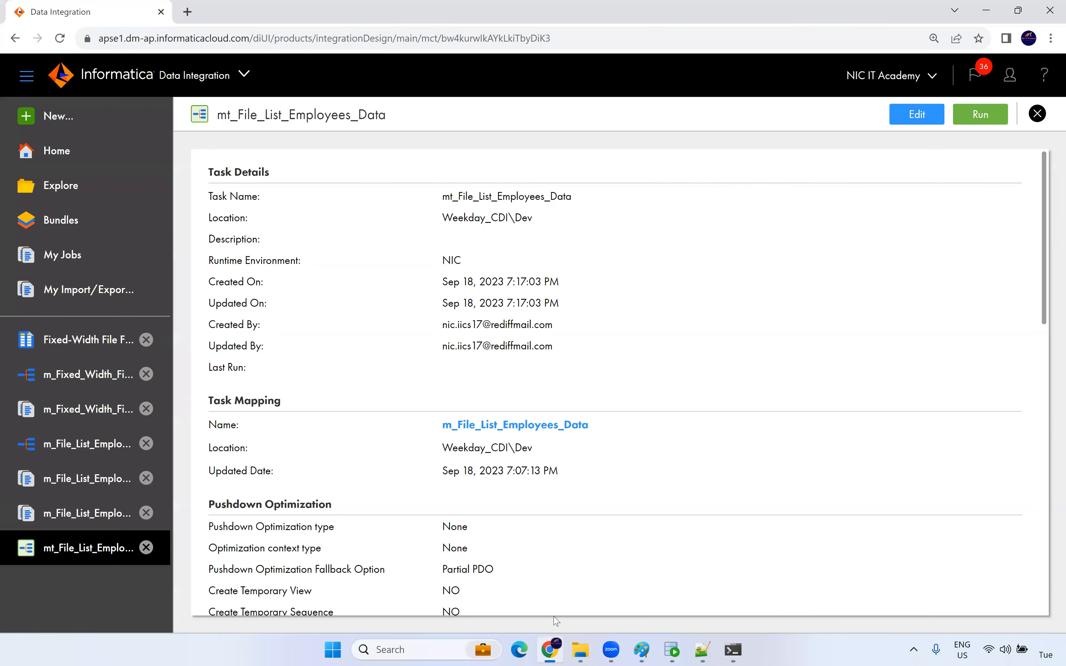
pyautogui.click(991, 122)
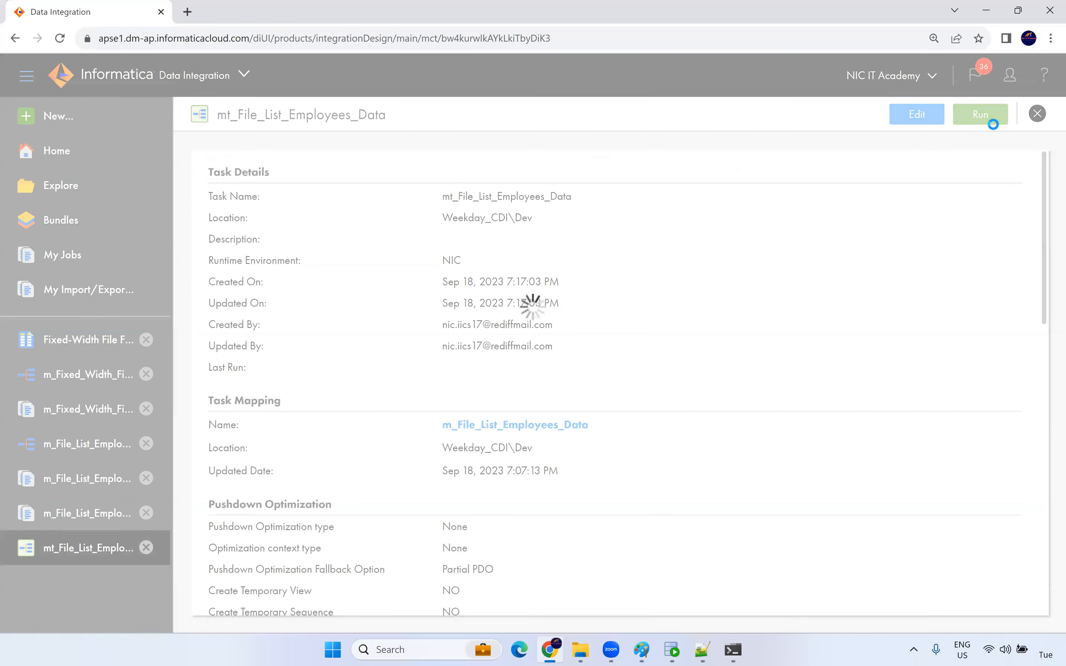
pyautogui.click(651, 123)
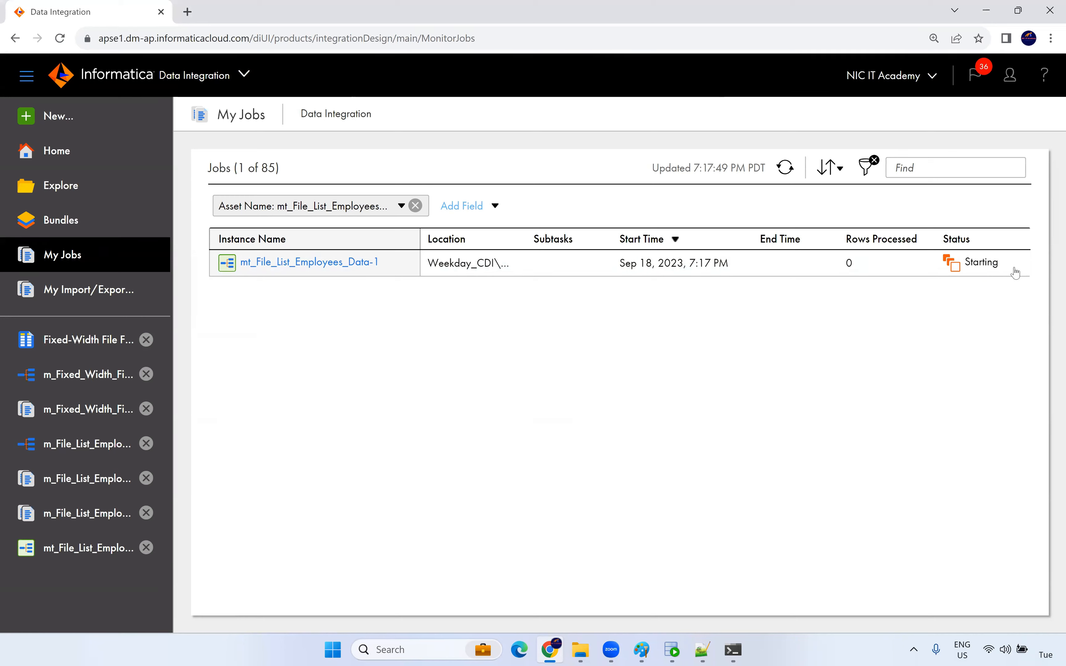
# - Monitor the mt_File_List_Employees_Data job by refreshing the job list until the run ends
pyautogui.click(785, 167)
pyautogui.click(784, 168)
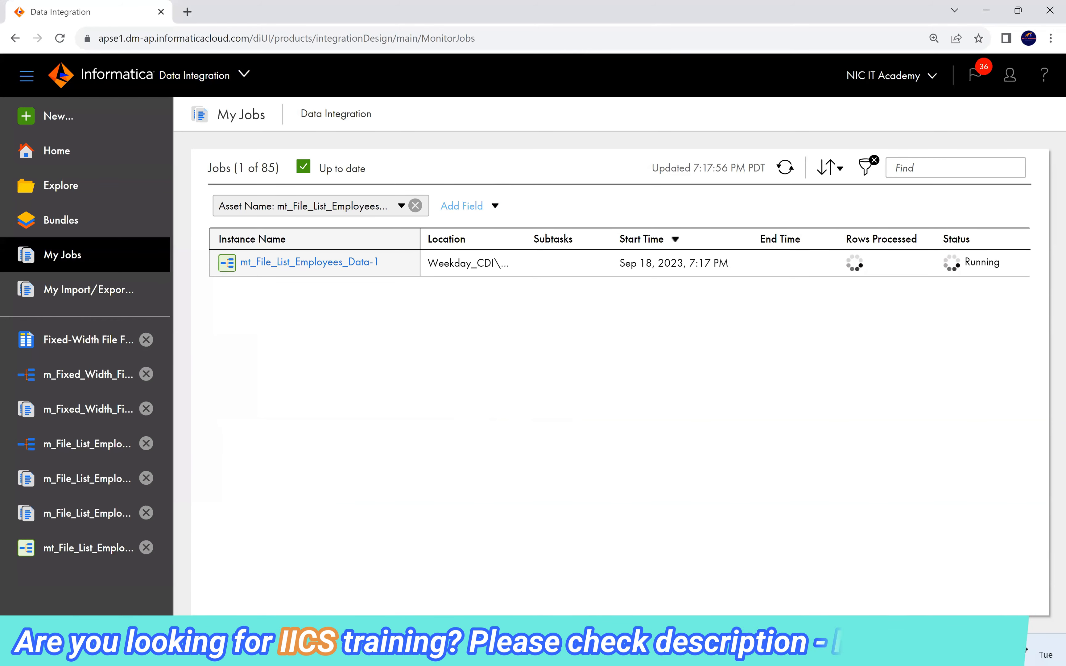
pyautogui.click(590, 650)
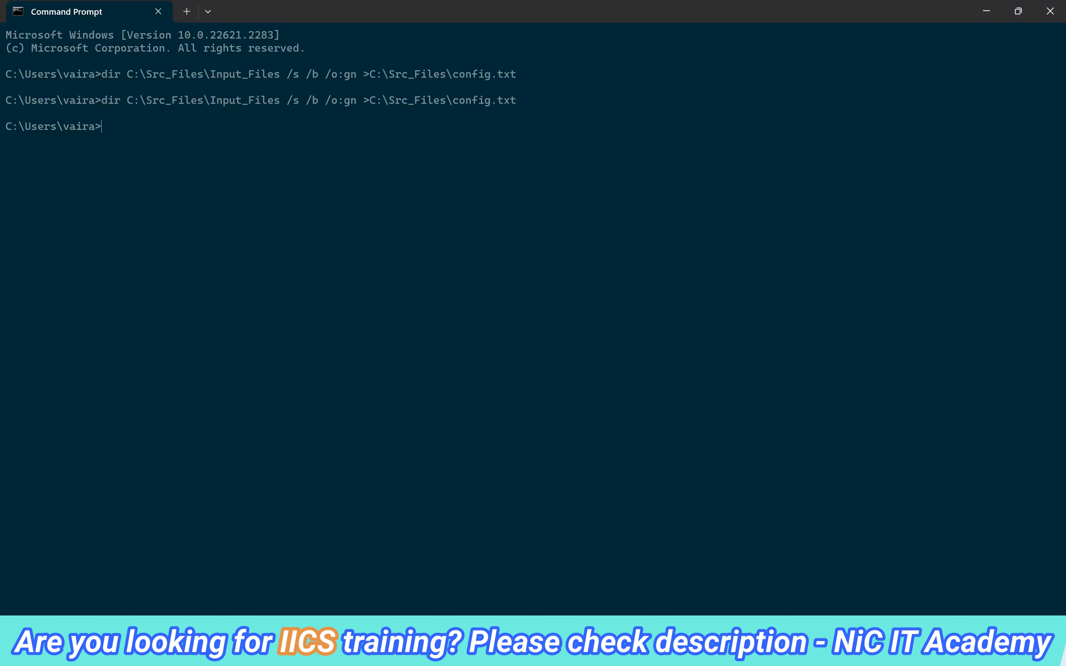
pyautogui.moveTo(548, 650)
pyautogui.click(547, 603)
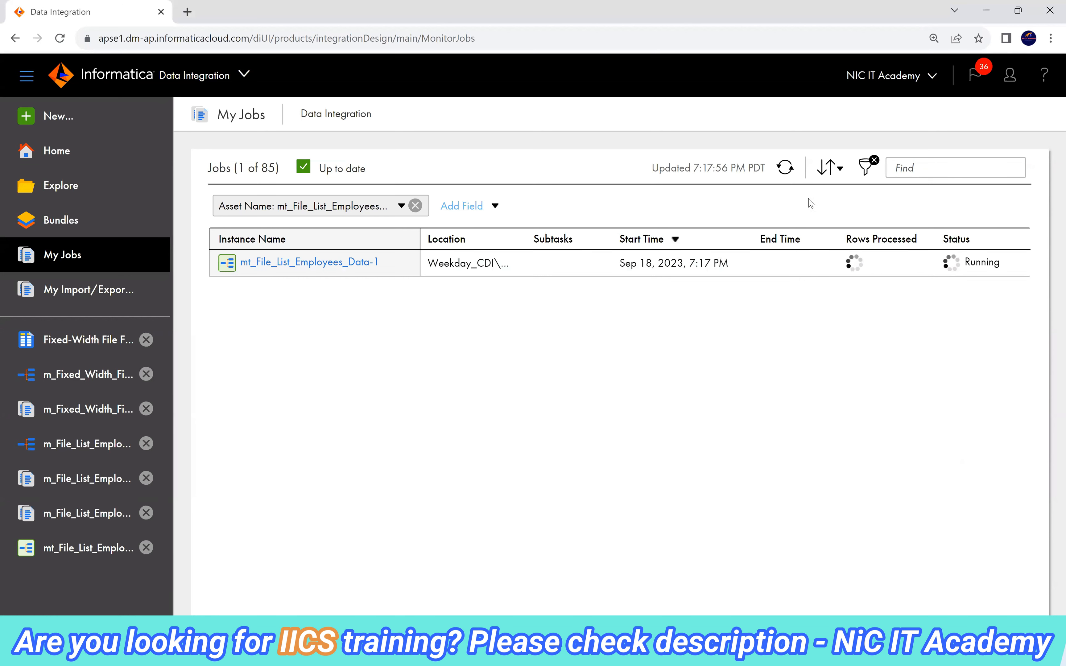
pyautogui.click(785, 167)
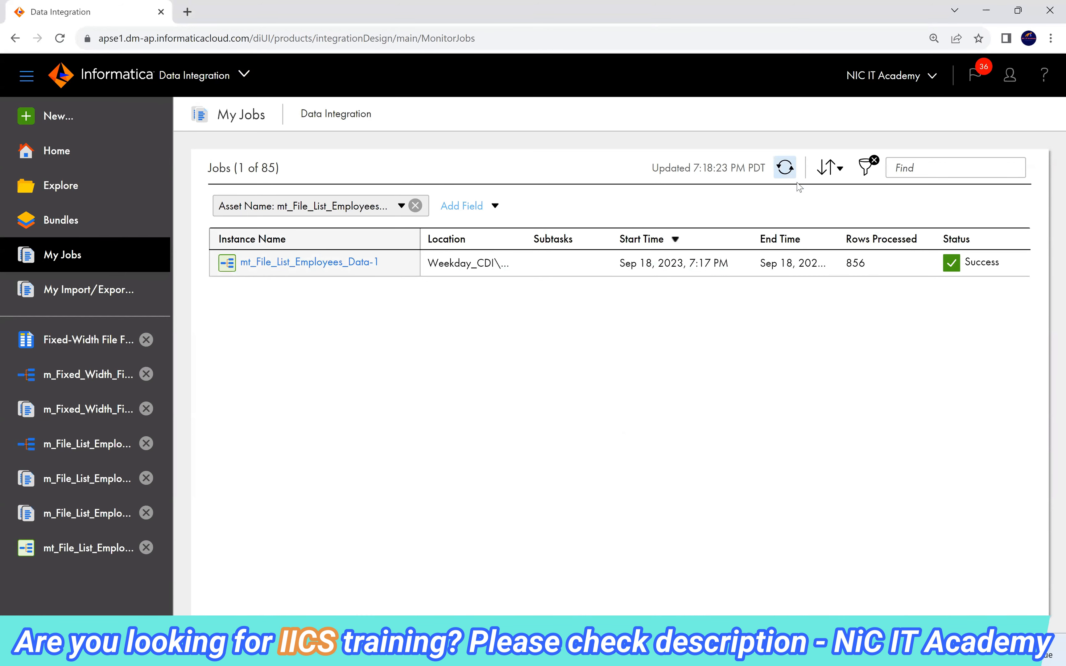
# - Check the Rows Processed value of the completed mt_File_List_Employees_Data-1 job
pyautogui.doubleClick(862, 266)
pyautogui.moveTo(861, 263); pyautogui.dragTo(846, 265)
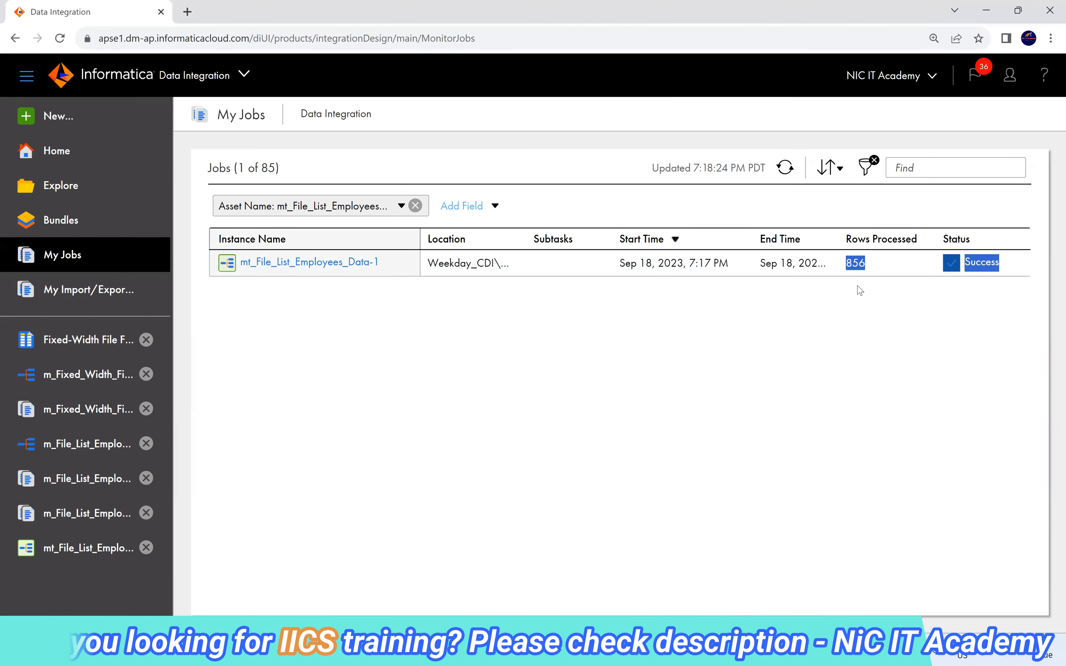
pyautogui.click(889, 267)
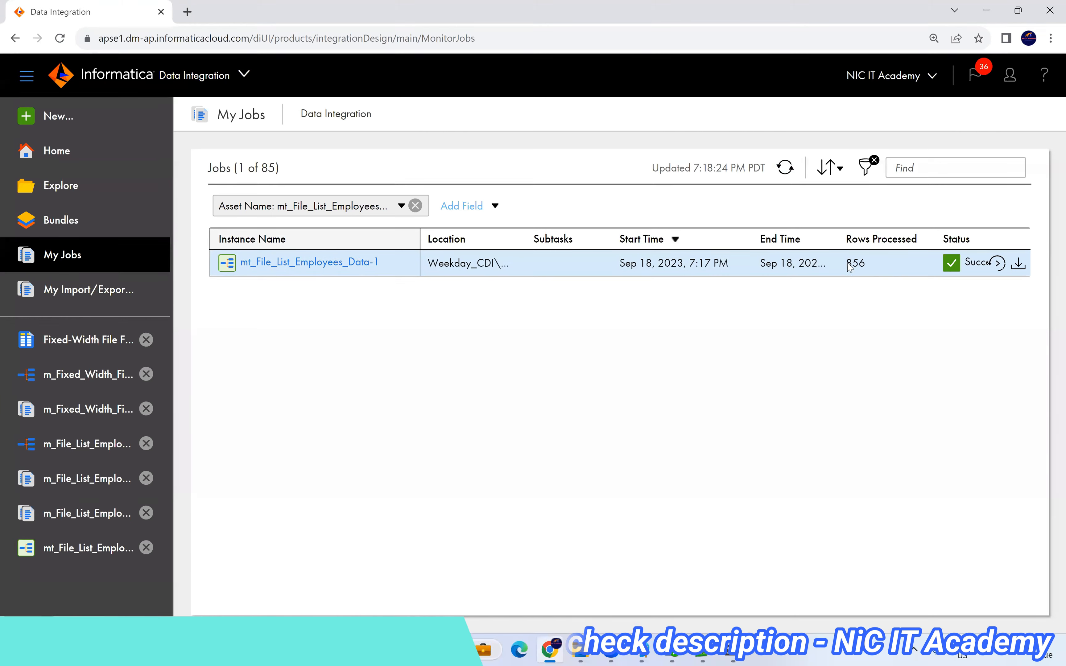
pyautogui.doubleClick(856, 264)
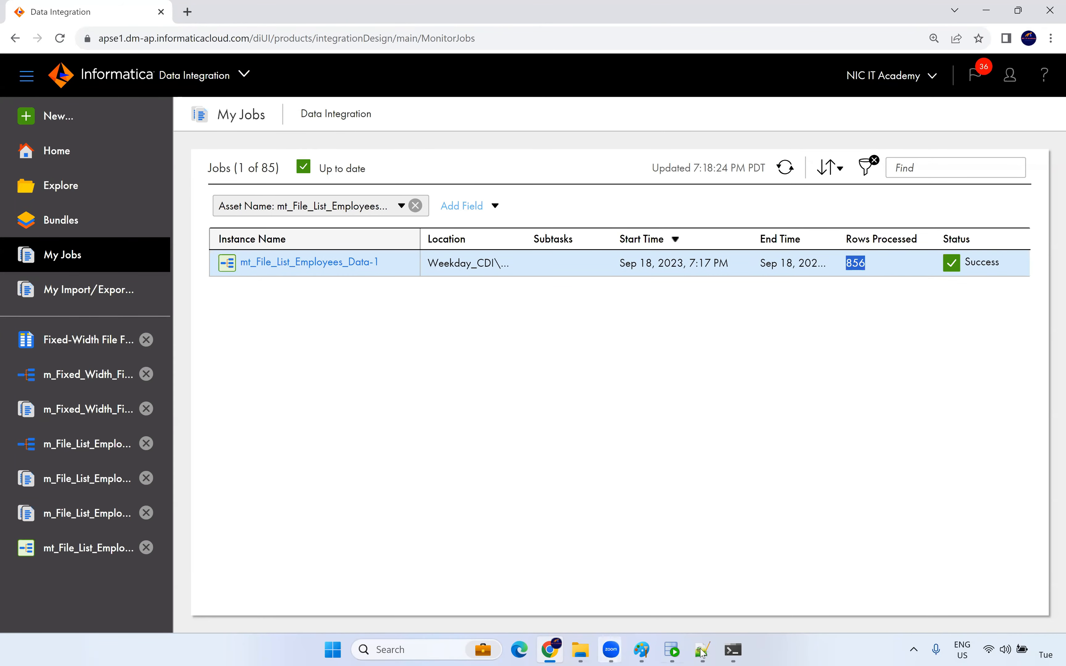
# - Switch to Oracle SQL Developer, rerun the select query on t_employees and count the rows it returns
pyautogui.click(672, 651)
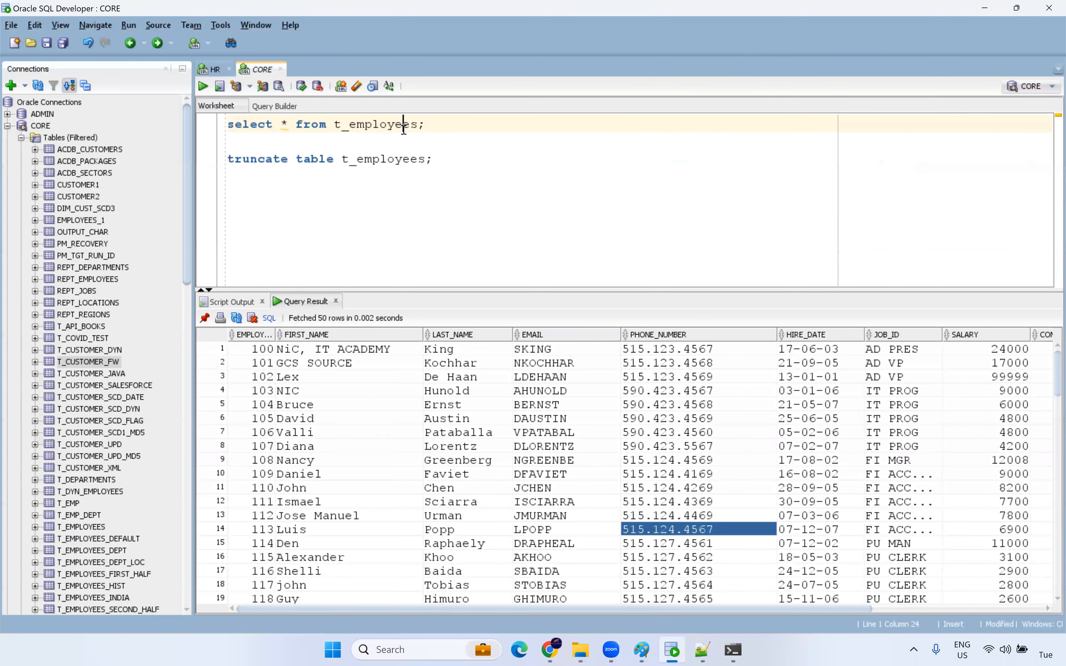
pyautogui.hotkey('ctrl', 'Return')
pyautogui.rightClick(365, 374)
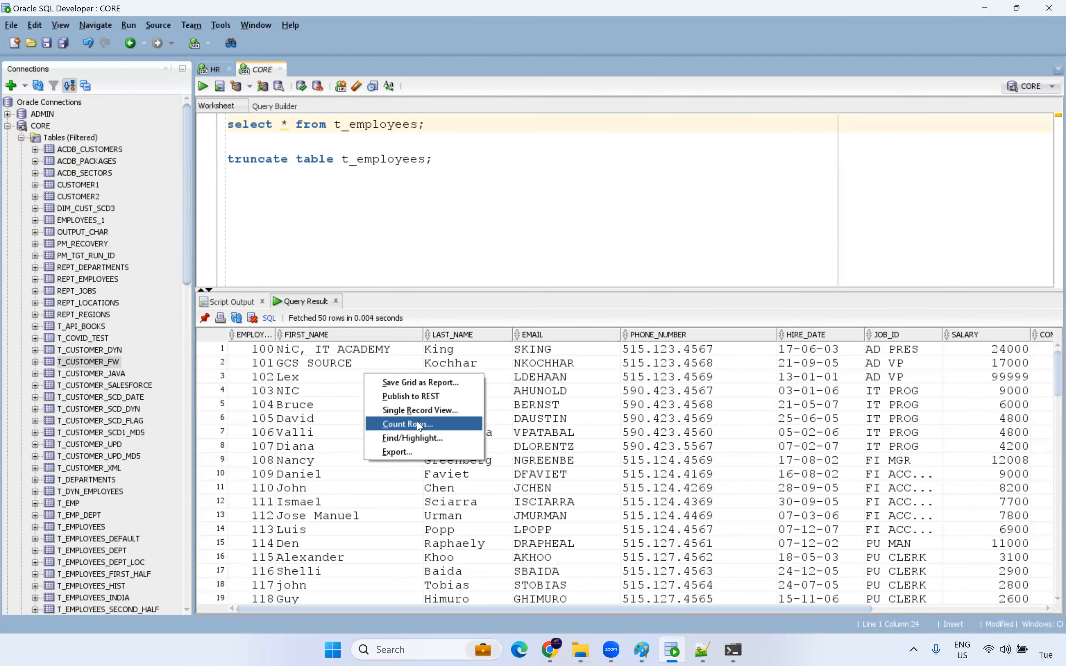
pyautogui.click(420, 424)
pyautogui.click(567, 345)
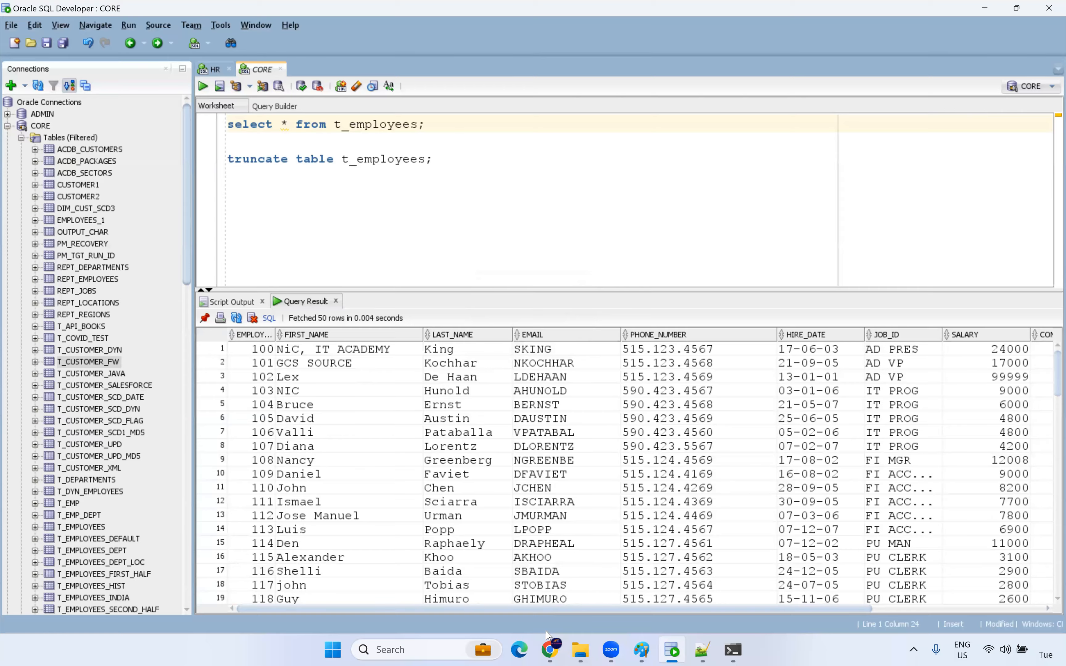
# - In File Explorer, permanently delete S_FF_Employees3, 4, 5, 7, 8 and 61 from the Input_Files folder
pyautogui.click(581, 650)
pyautogui.moveTo(229, 314); pyautogui.dragTo(189, 163)
pyautogui.hotkey('shift', 'Delete')
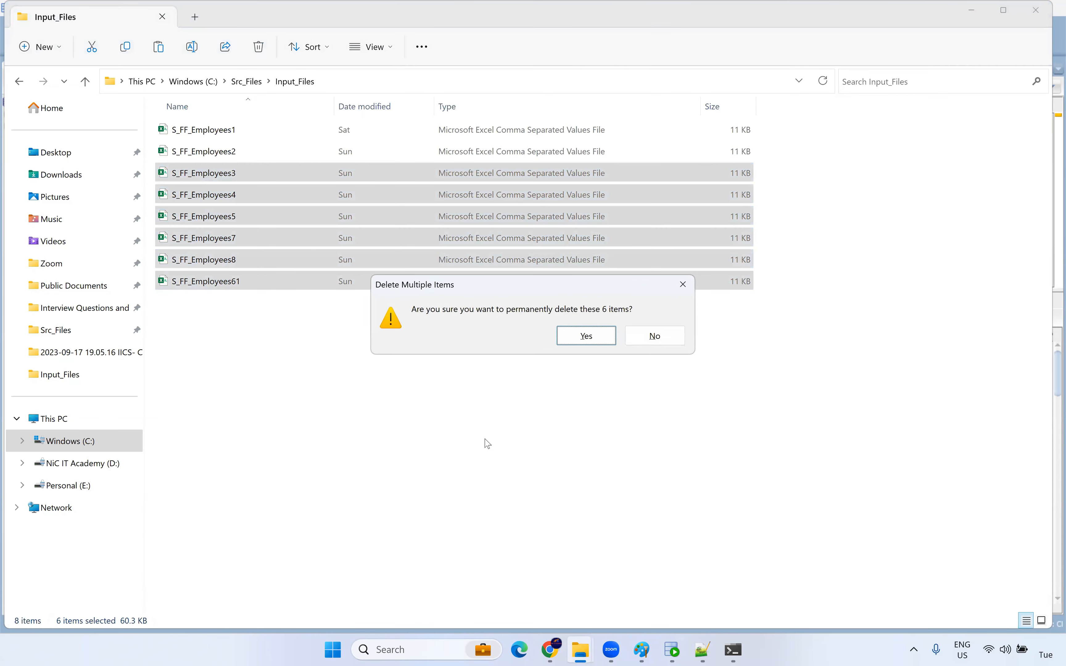
pyautogui.press('Return')
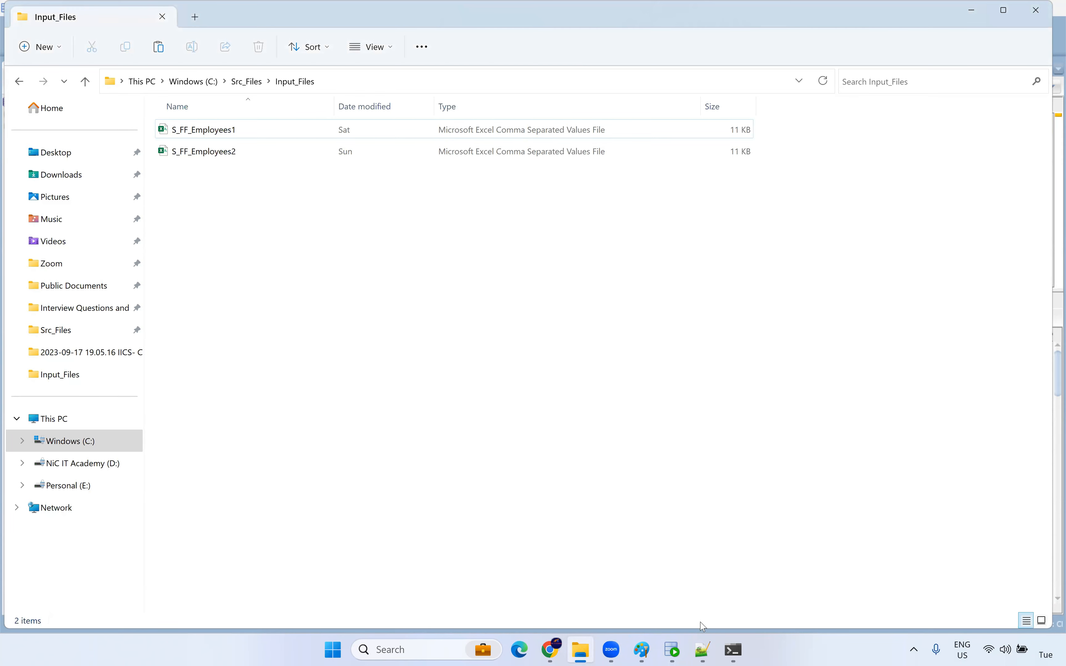
# - Switch to Chrome, restart the mt_File_List_Employees_Data job, refresh until it ends and check the new run's processed rows
pyautogui.click(549, 649)
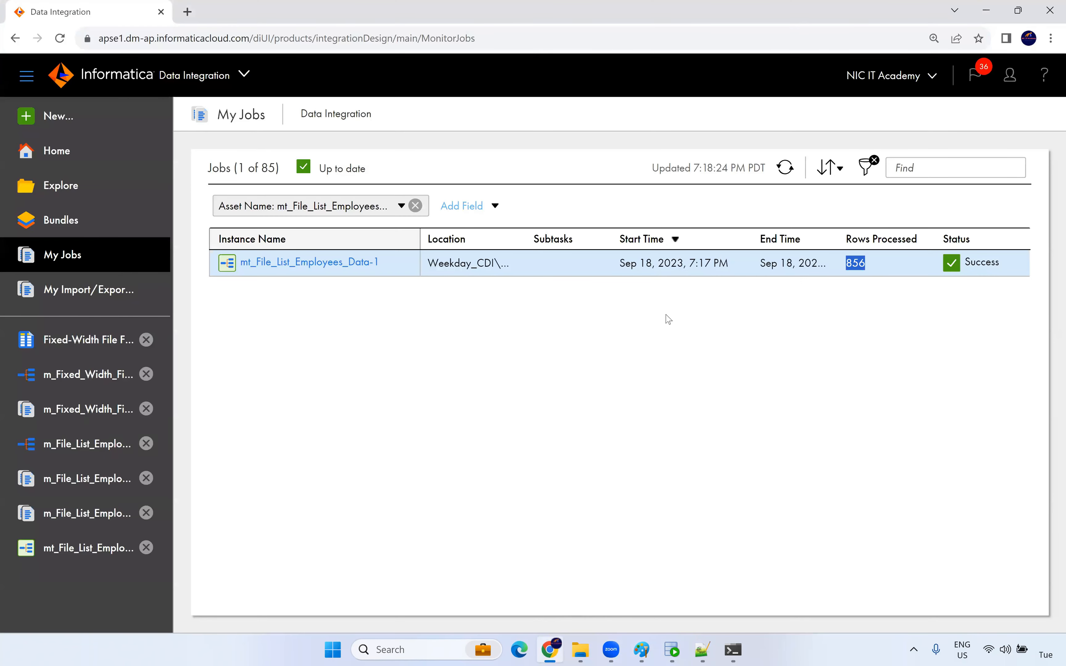
pyautogui.click(997, 263)
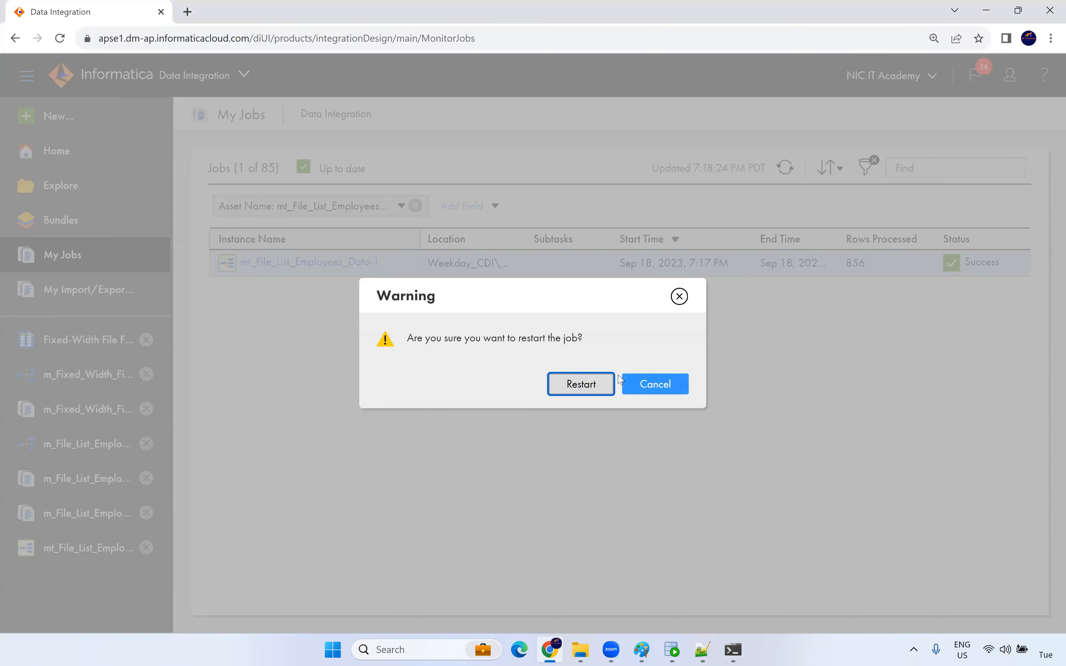
pyautogui.click(590, 384)
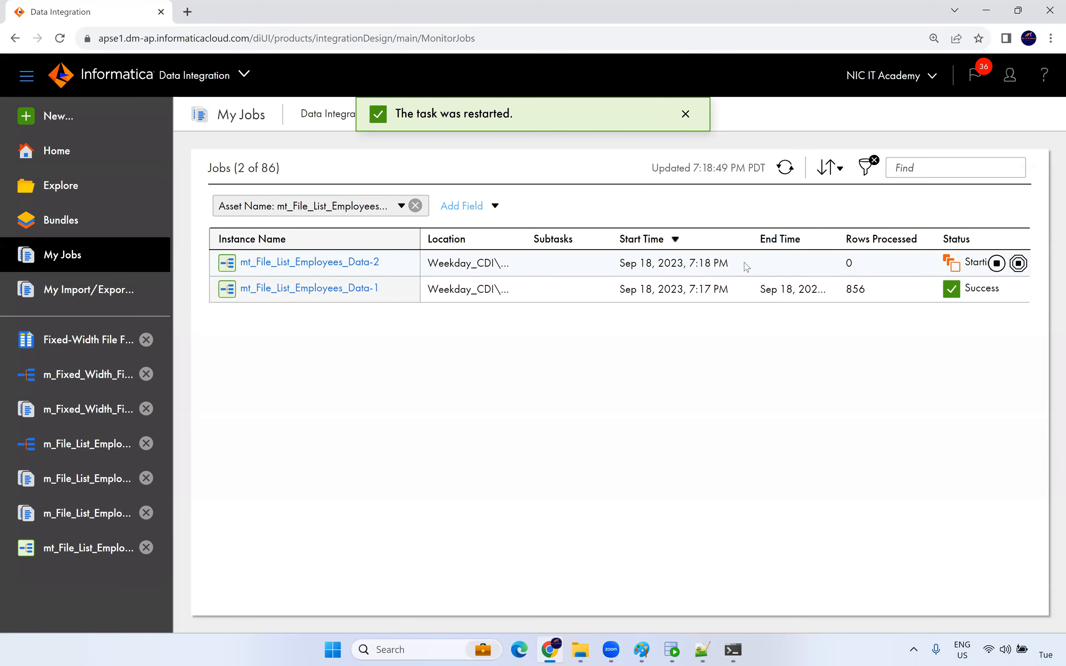
pyautogui.click(784, 168)
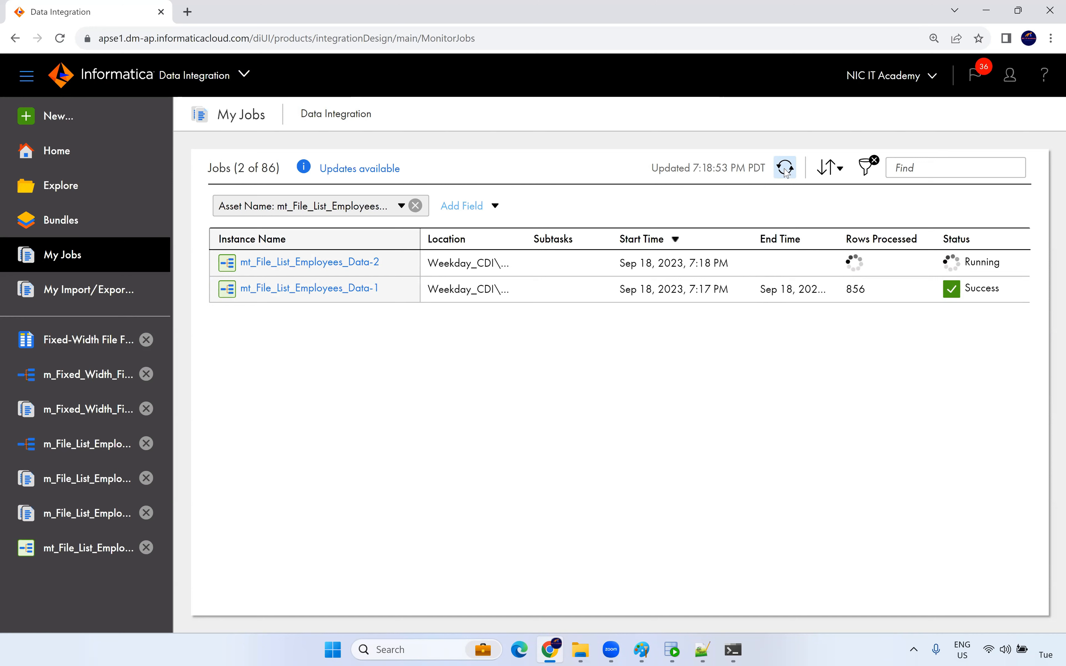
pyautogui.click(785, 168)
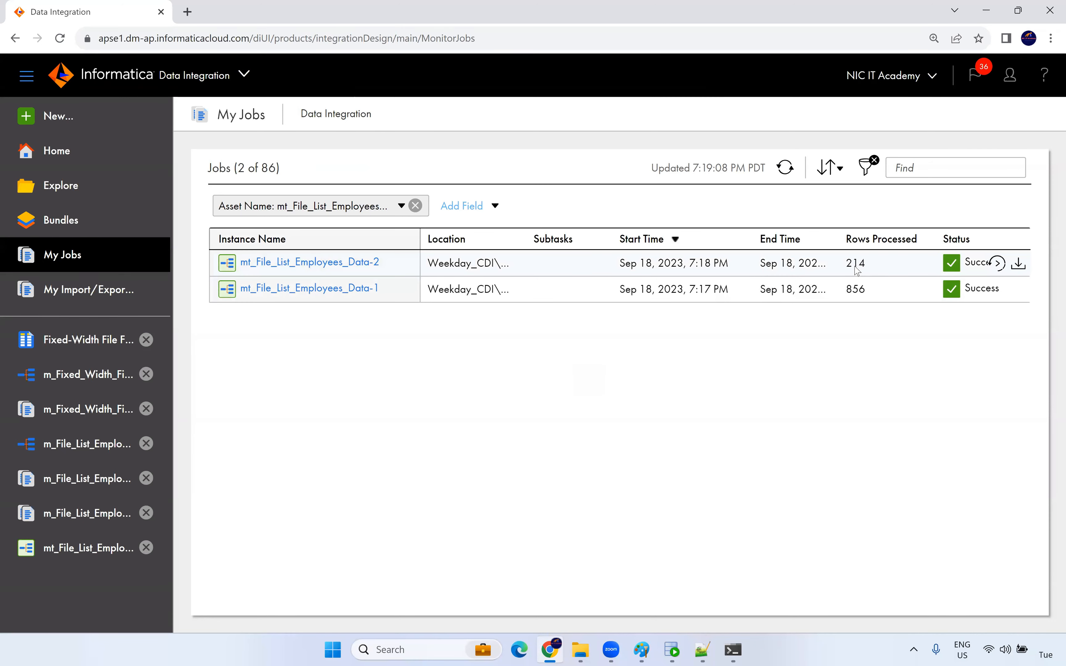
pyautogui.moveTo(844, 266); pyautogui.dragTo(863, 270)
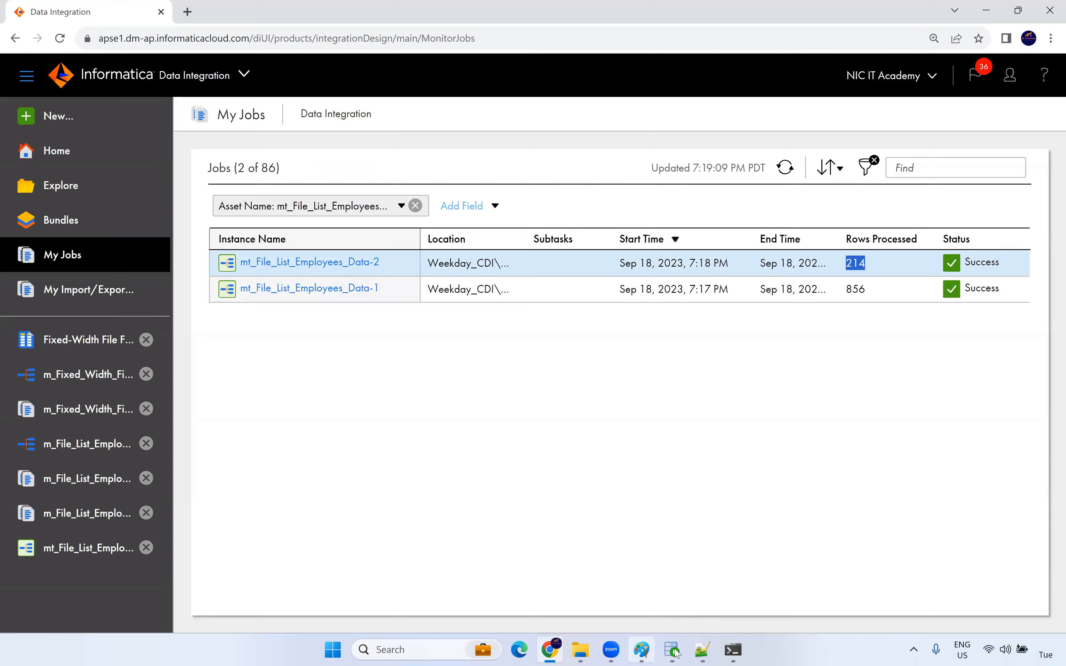
# - Switch back to SQL Developer and count the t_employees rows loaded by the restarted job
pyautogui.hotkey('alt', 'Tab')
pyautogui.click(402, 126)
pyautogui.rightClick(351, 383)
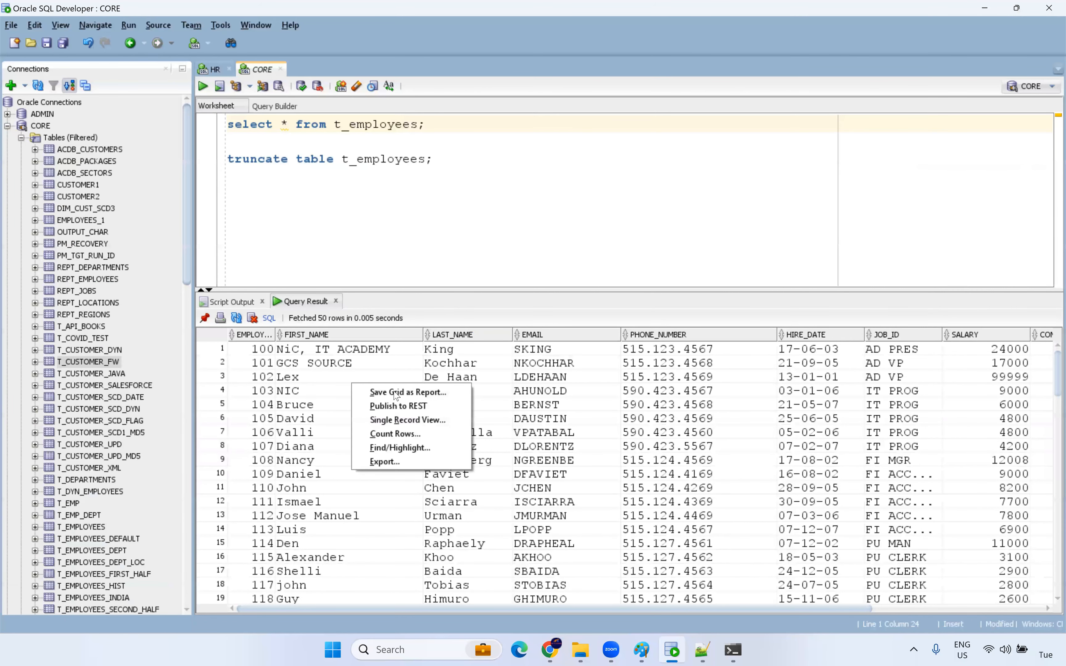
pyautogui.click(418, 434)
pyautogui.click(566, 345)
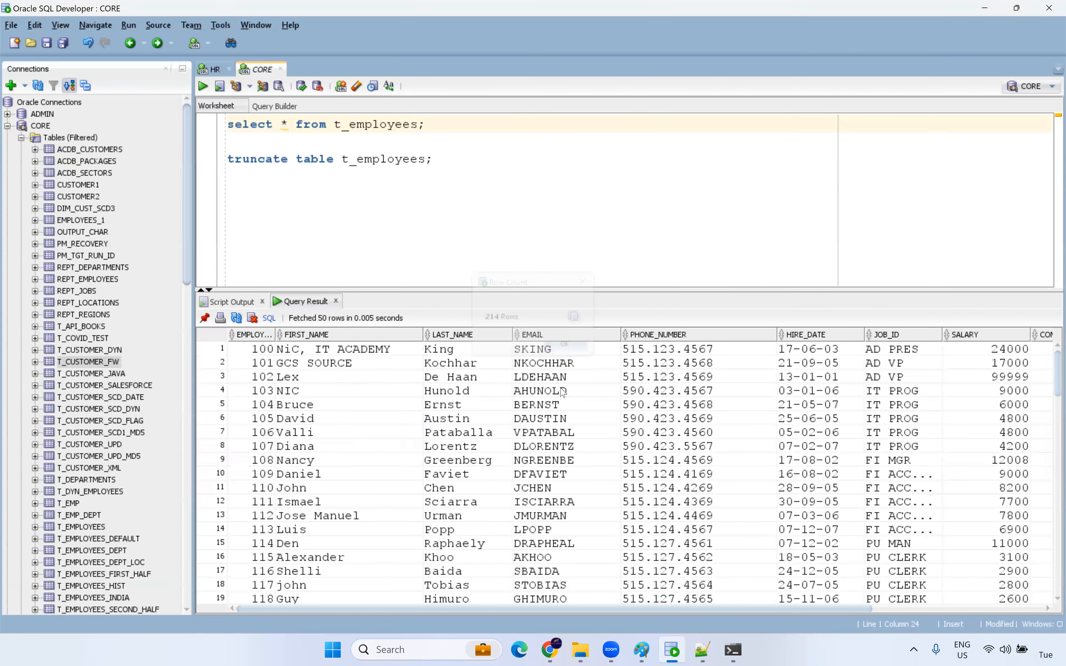
# - Switch to File Explorer, go up to the Src_Files folder and select the config file
pyautogui.click(581, 649)
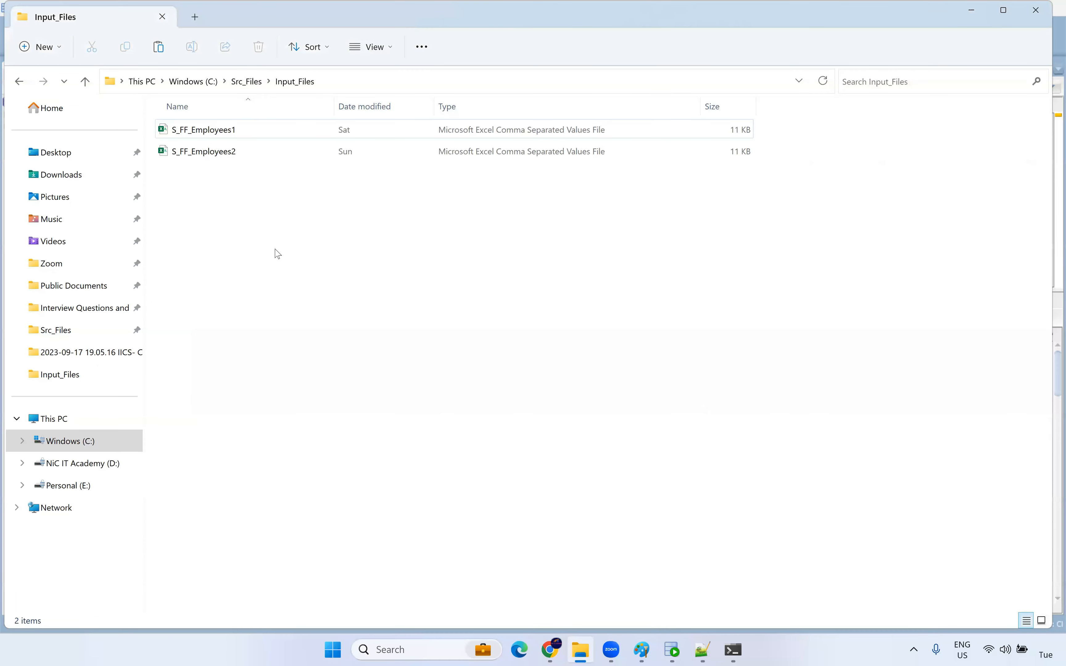
pyautogui.click(246, 81)
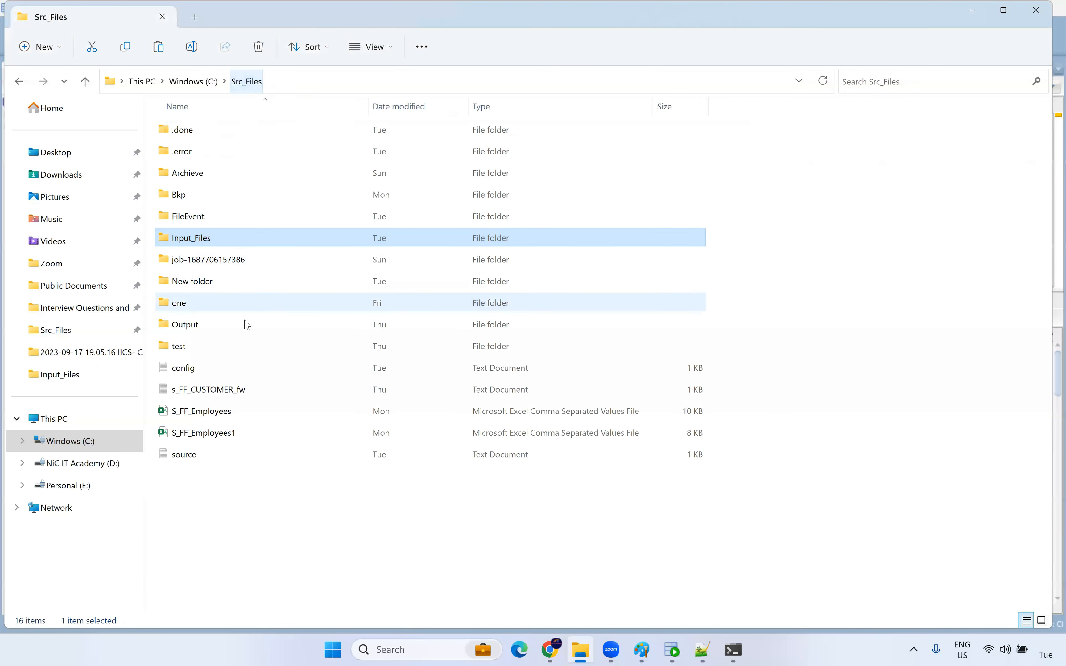
pyautogui.click(220, 373)
# - Switch to Chrome and review the pre-processing command in the mt_File_List_Employees_Data task's advanced options
pyautogui.click(549, 651)
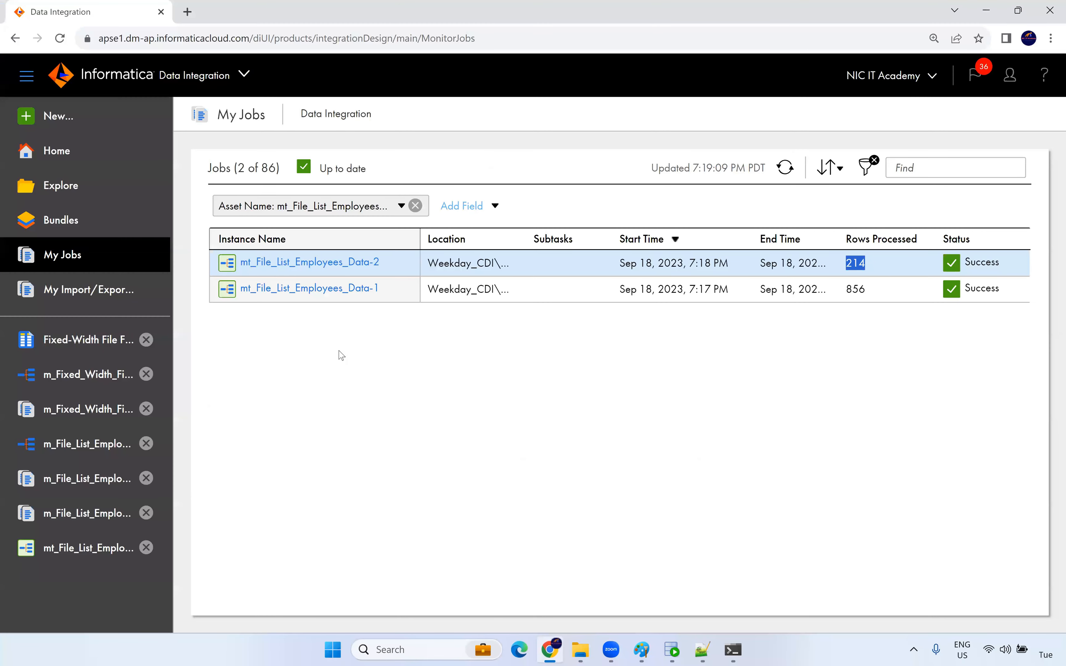
pyautogui.click(96, 547)
pyautogui.scroll(-15, 321, 255)
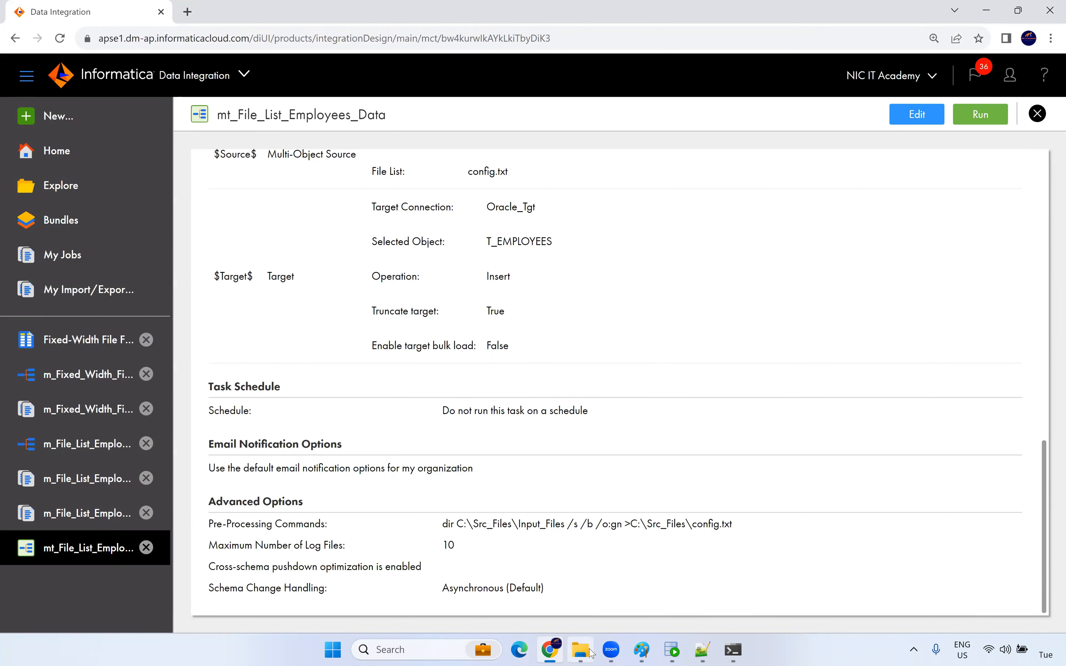
pyautogui.moveTo(665, 649)
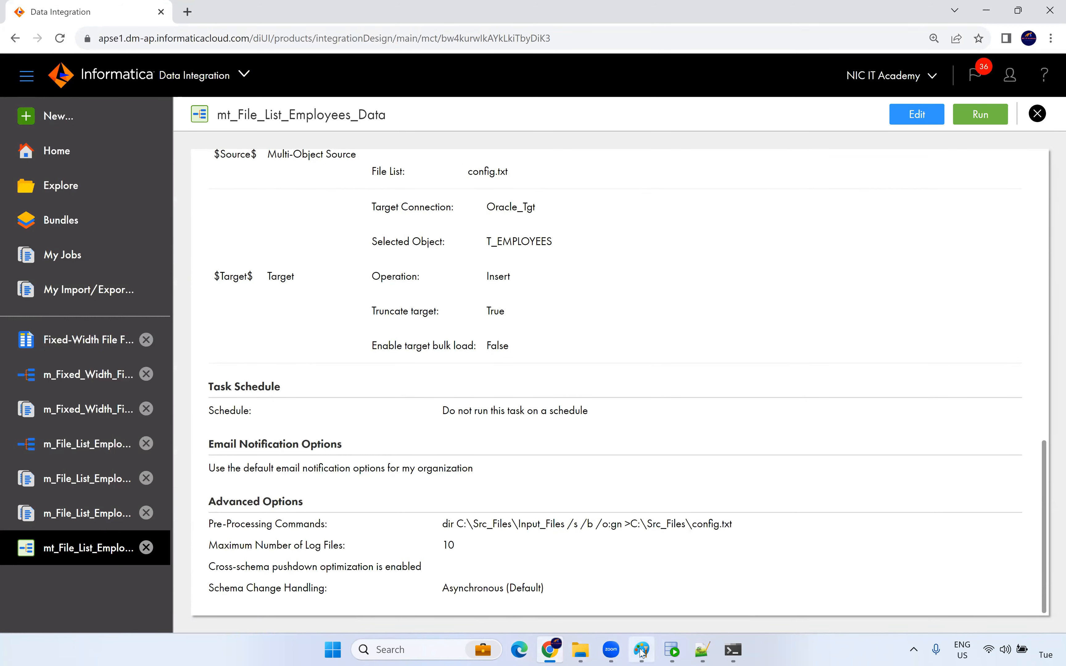
# - Switch to File Explorer and review the employee files in Input_Files and the config file in Src_Files
pyautogui.click(580, 649)
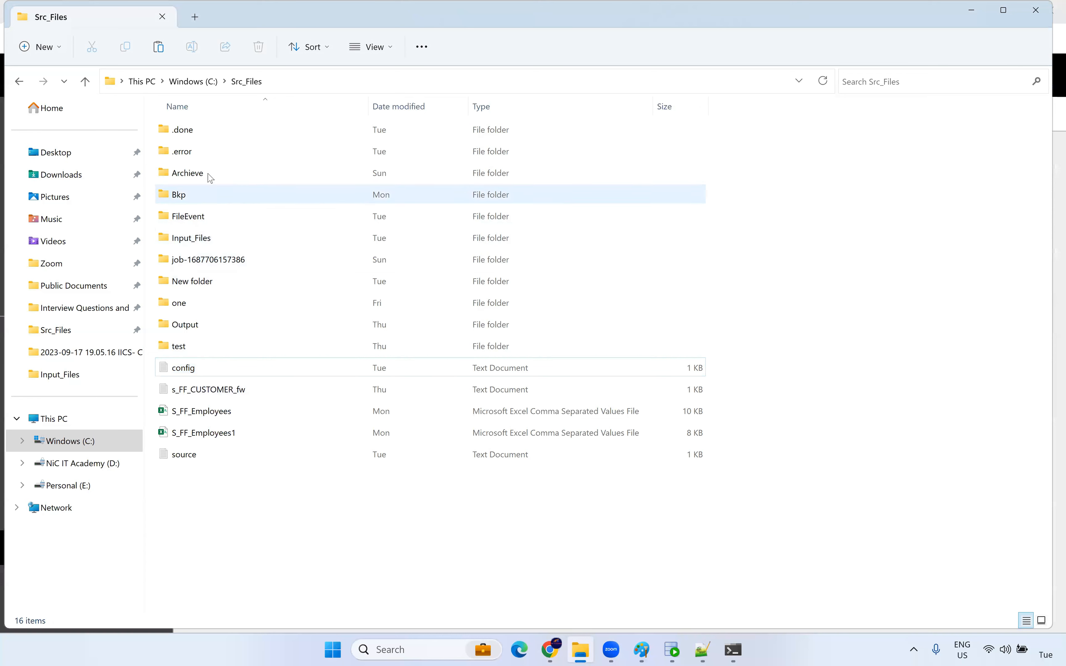
pyautogui.doubleClick(205, 239)
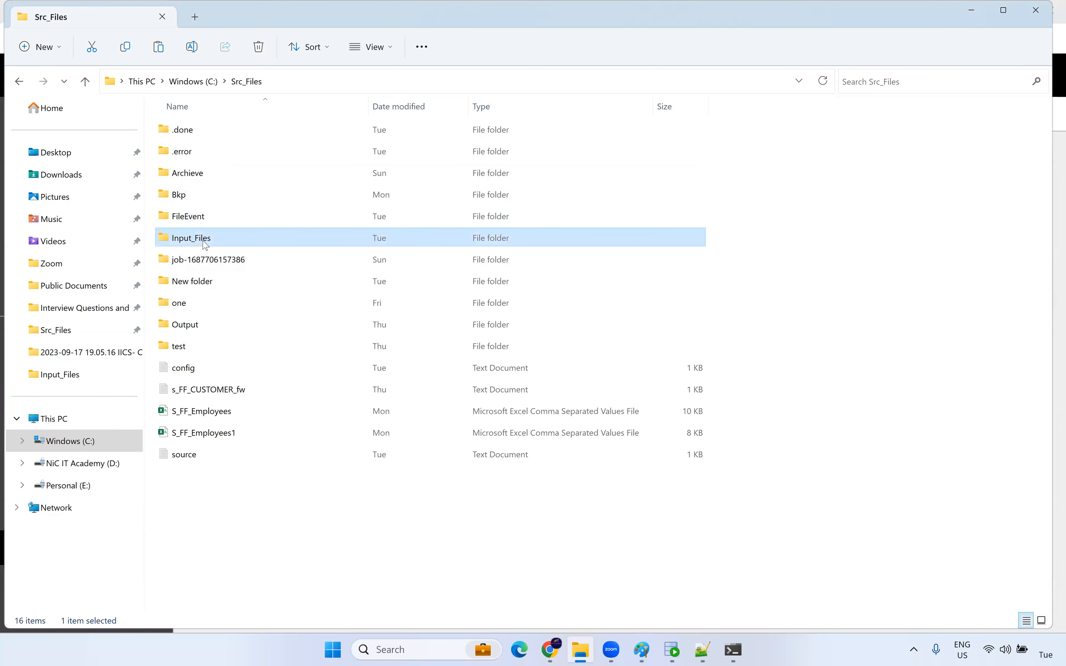
pyautogui.moveTo(235, 193); pyautogui.dragTo(251, 152)
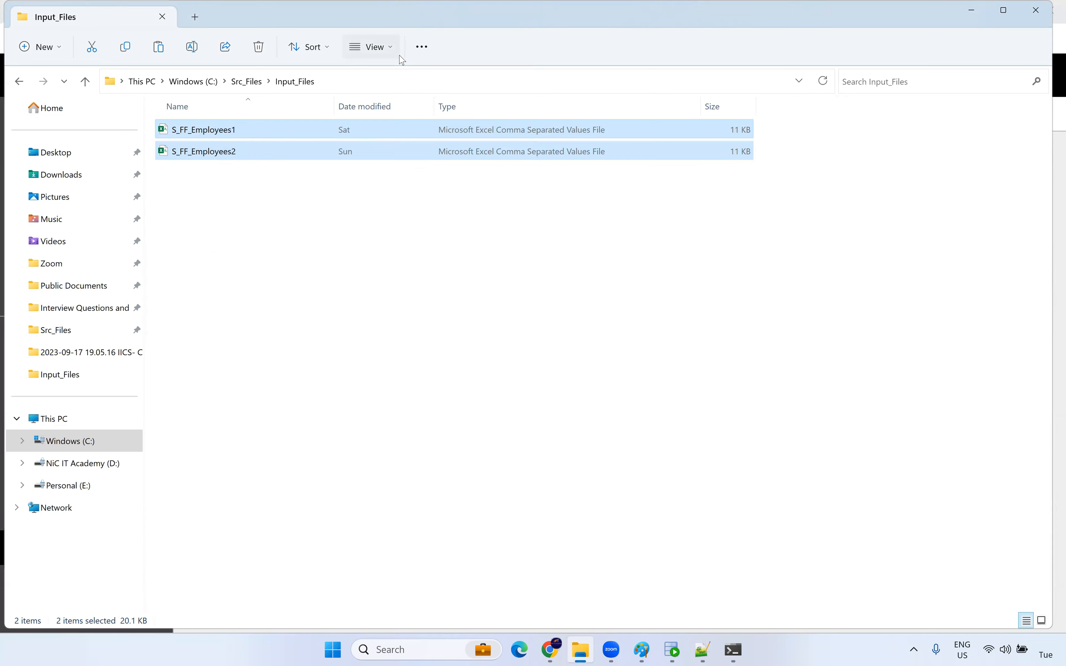
pyautogui.hotkey('alt', 'Tab')
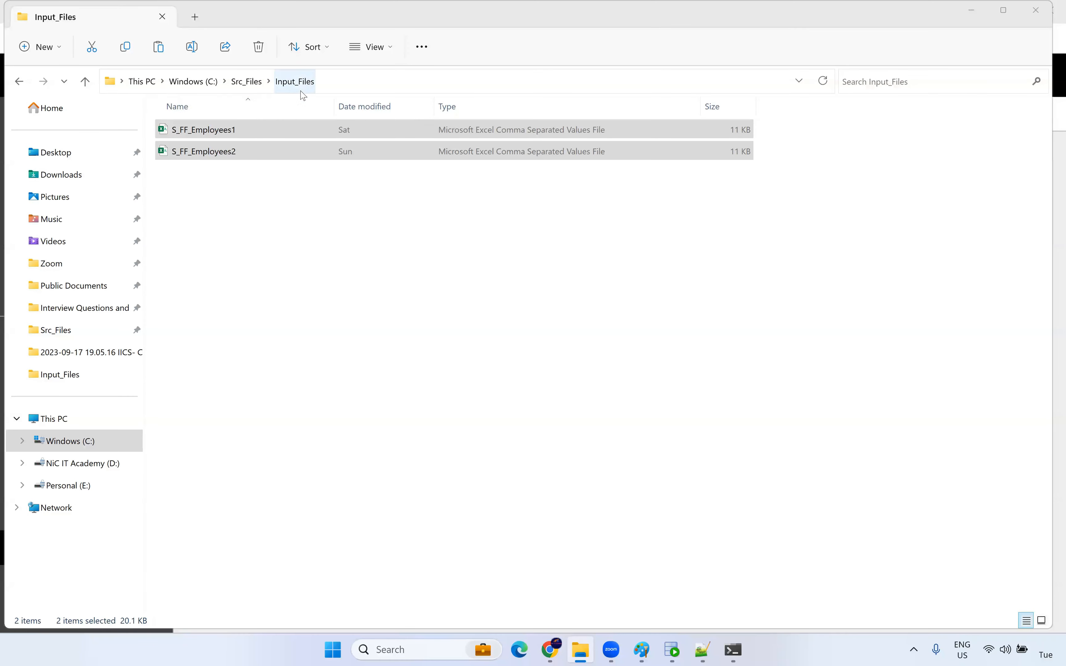
pyautogui.click(264, 231)
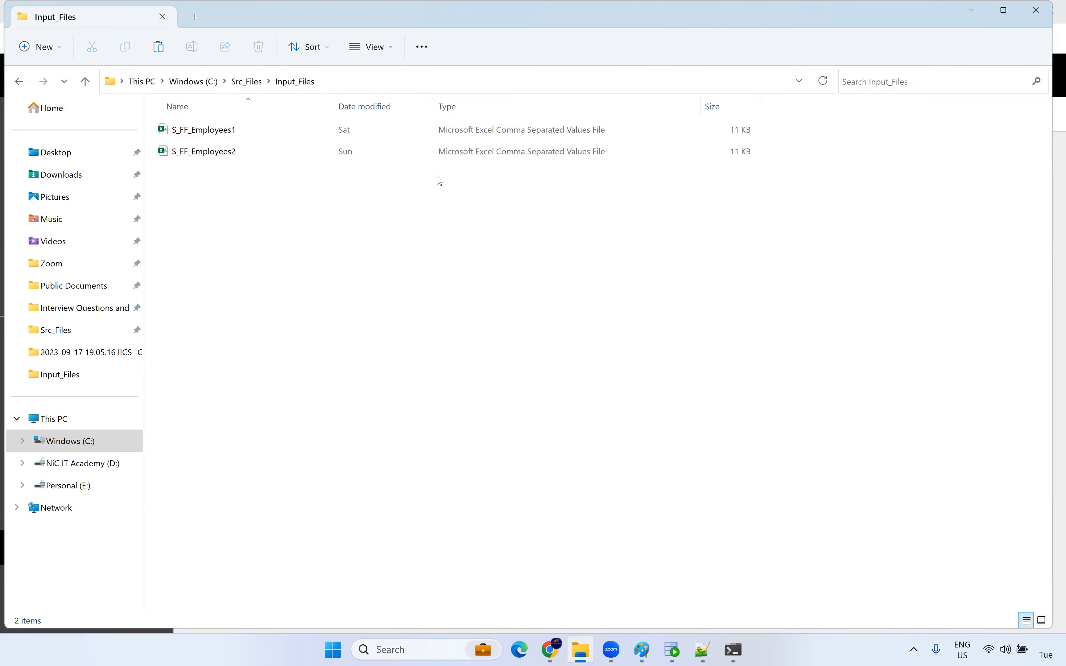
pyautogui.click(247, 81)
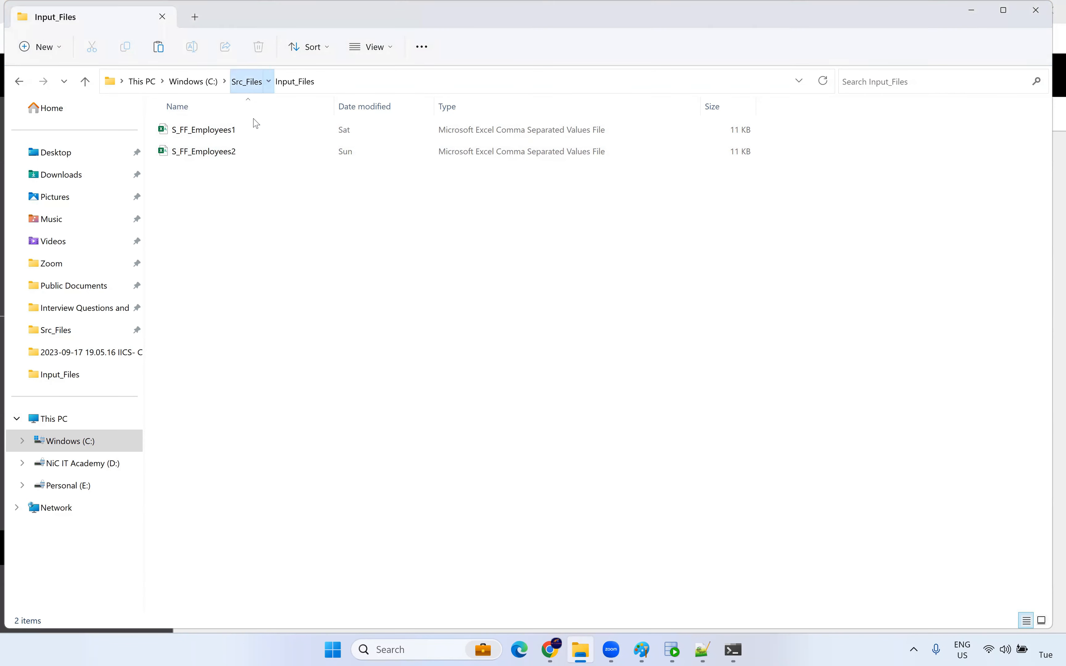
pyautogui.click(183, 367)
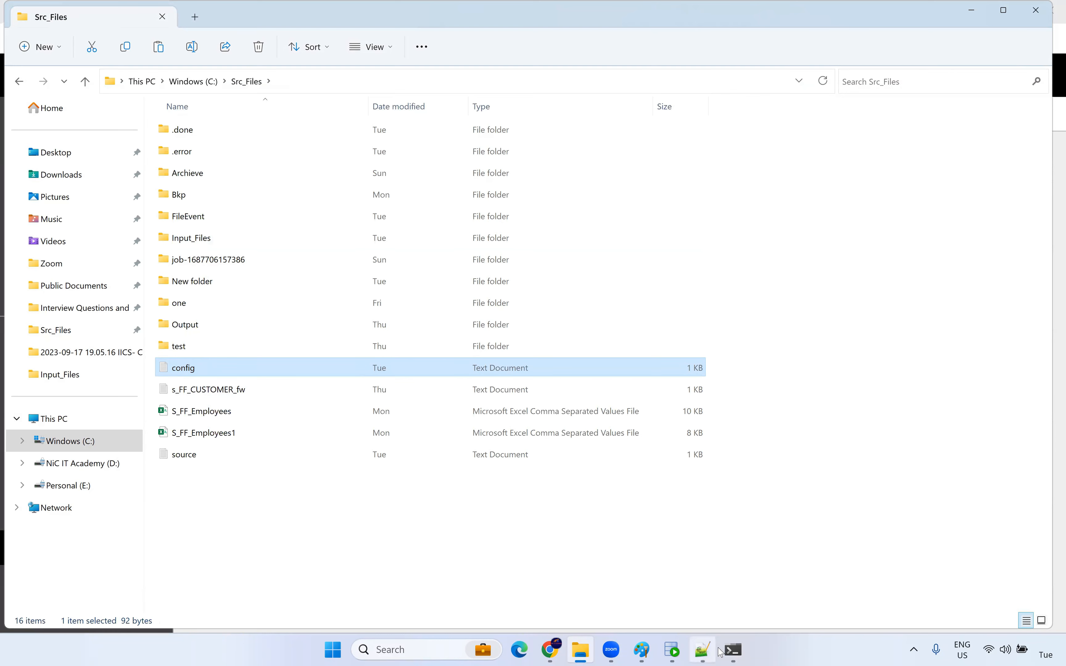
# - Close the Command Prompt window and return to the mt_File_List_Employees_Data task in Chrome
pyautogui.click(743, 651)
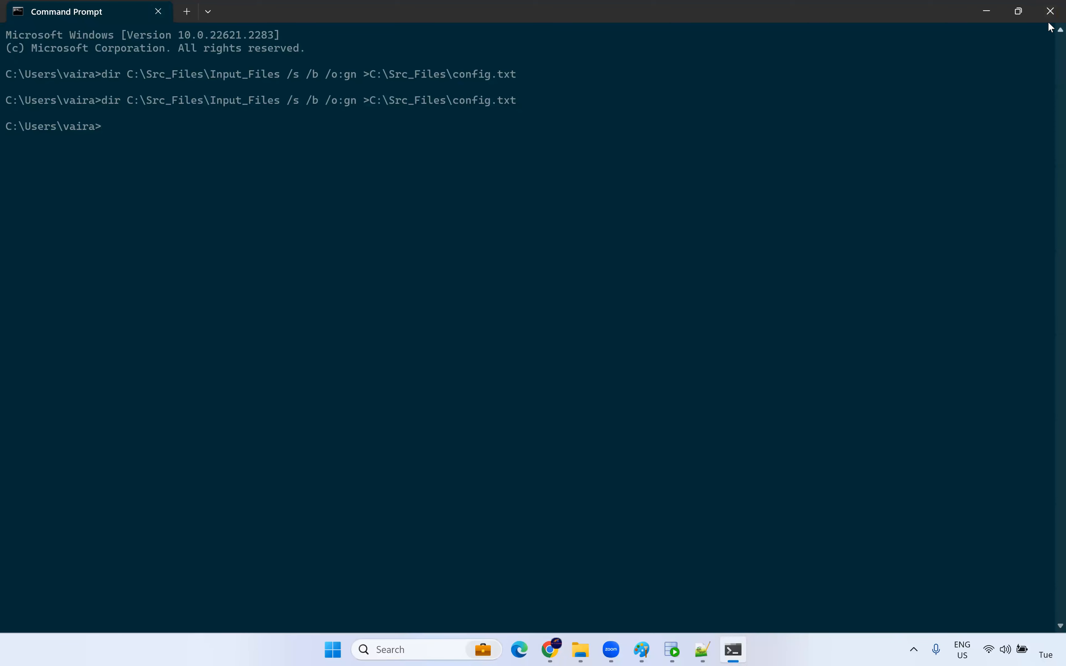
pyautogui.click(1050, 11)
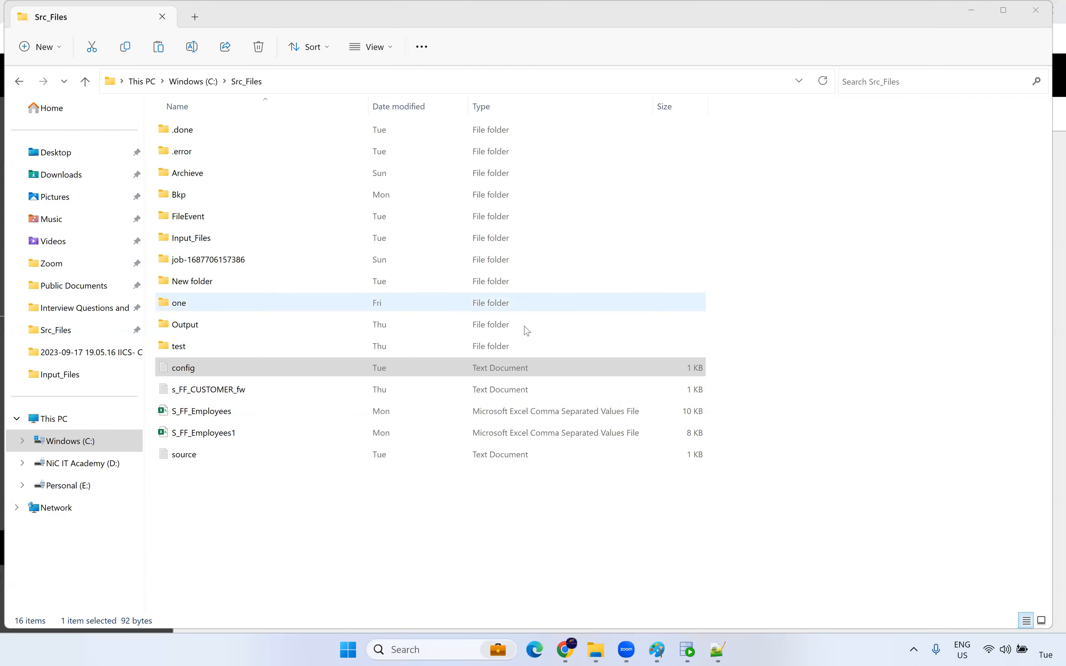
pyautogui.click(249, 486)
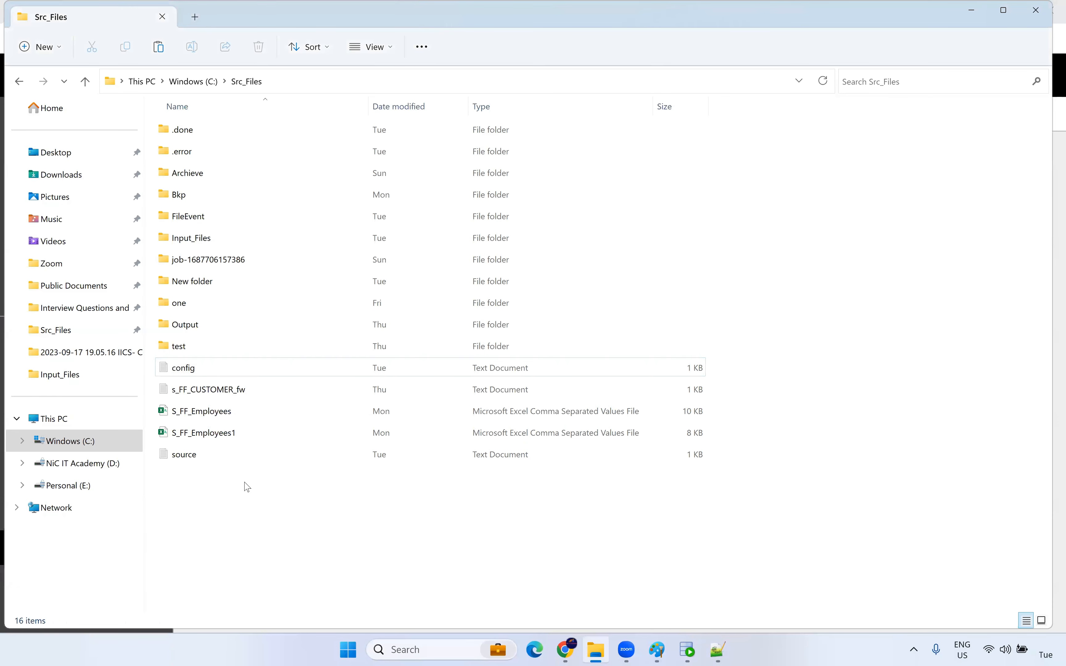
pyautogui.click(565, 651)
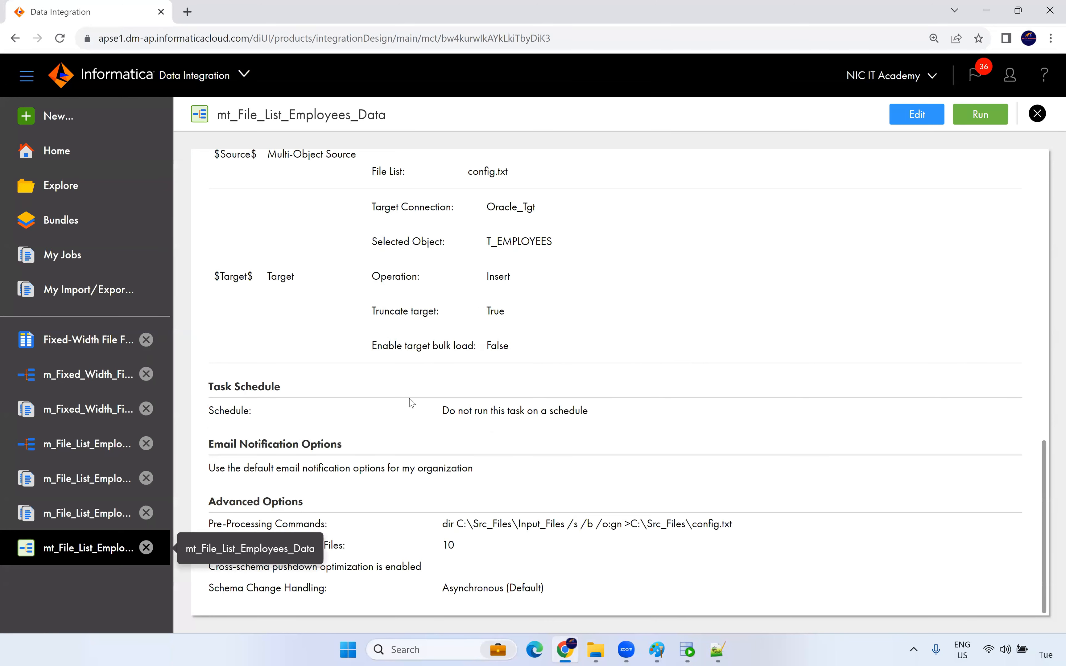